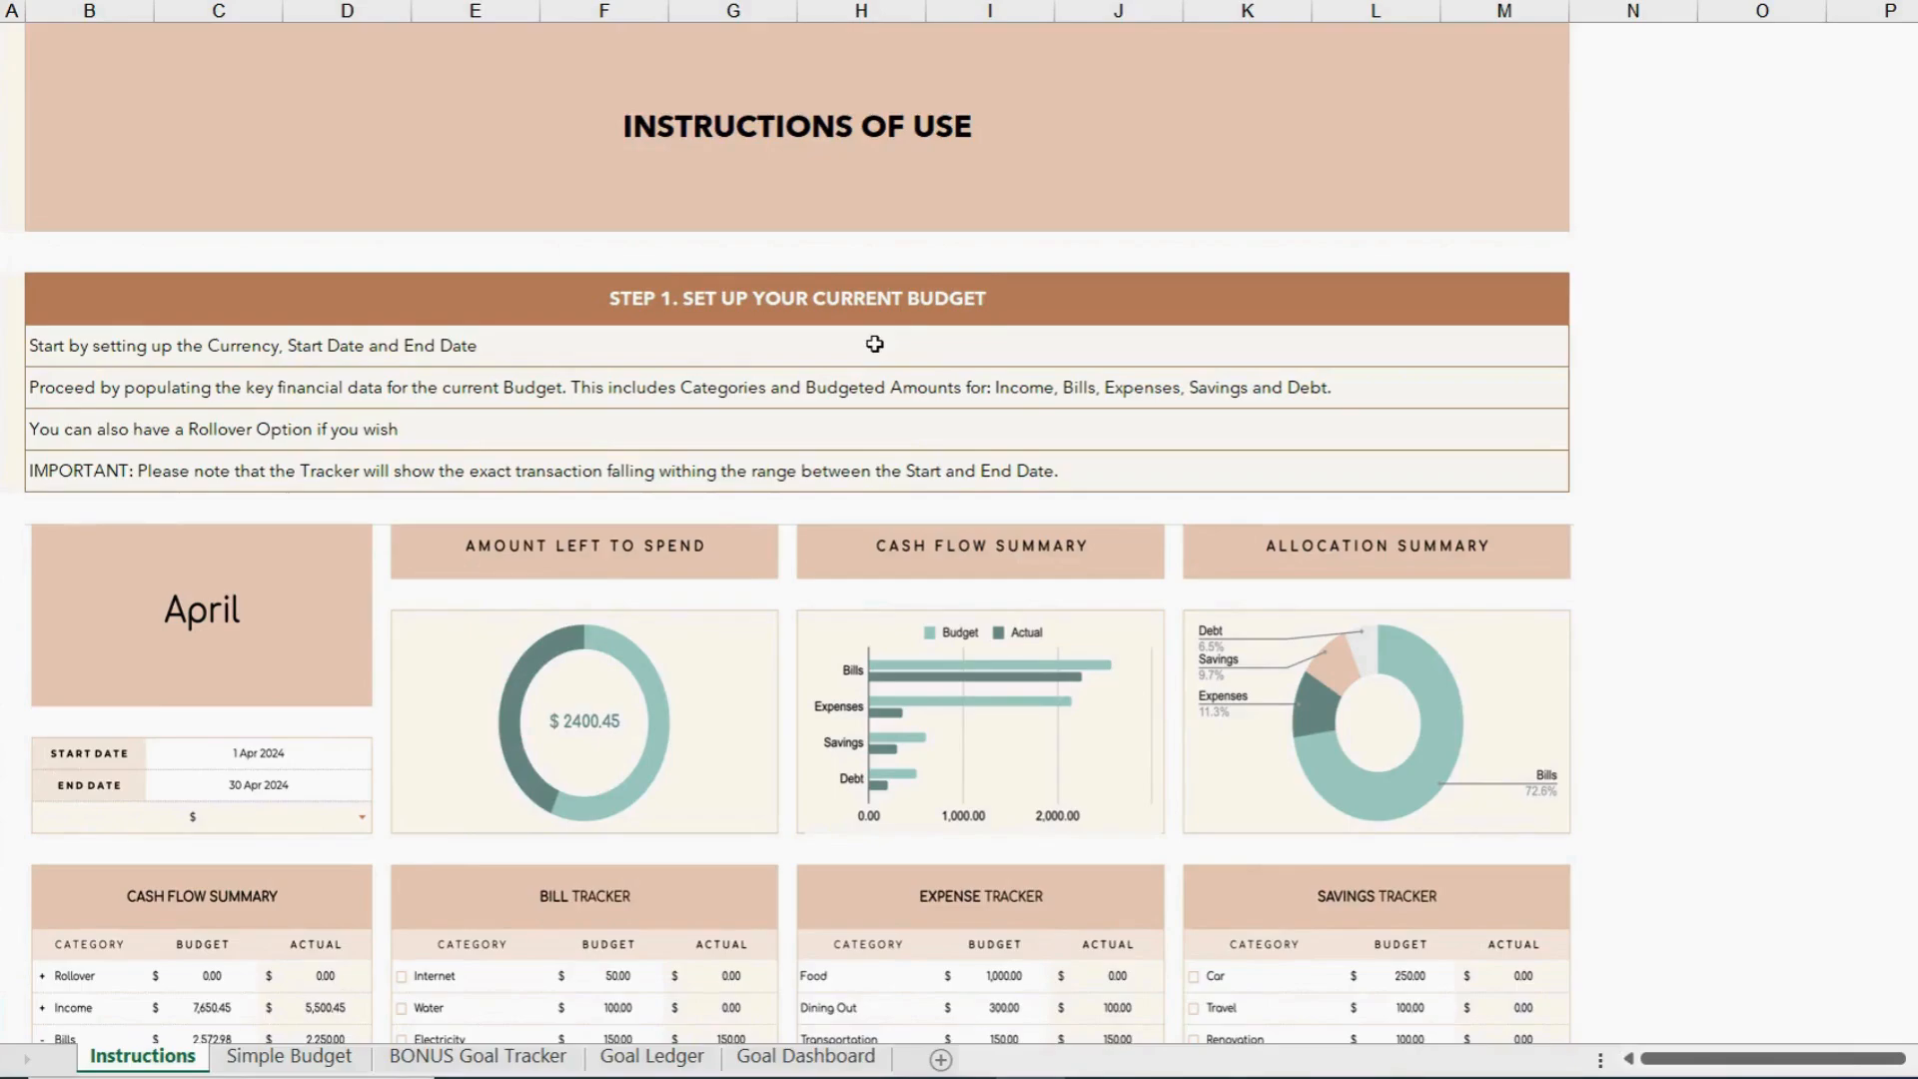
# Read through the Instructions sheet from budget setup and transaction recording to the goal tracker, goal ledger and dashboard sections.
pyautogui.scroll(-10, 874, 344)
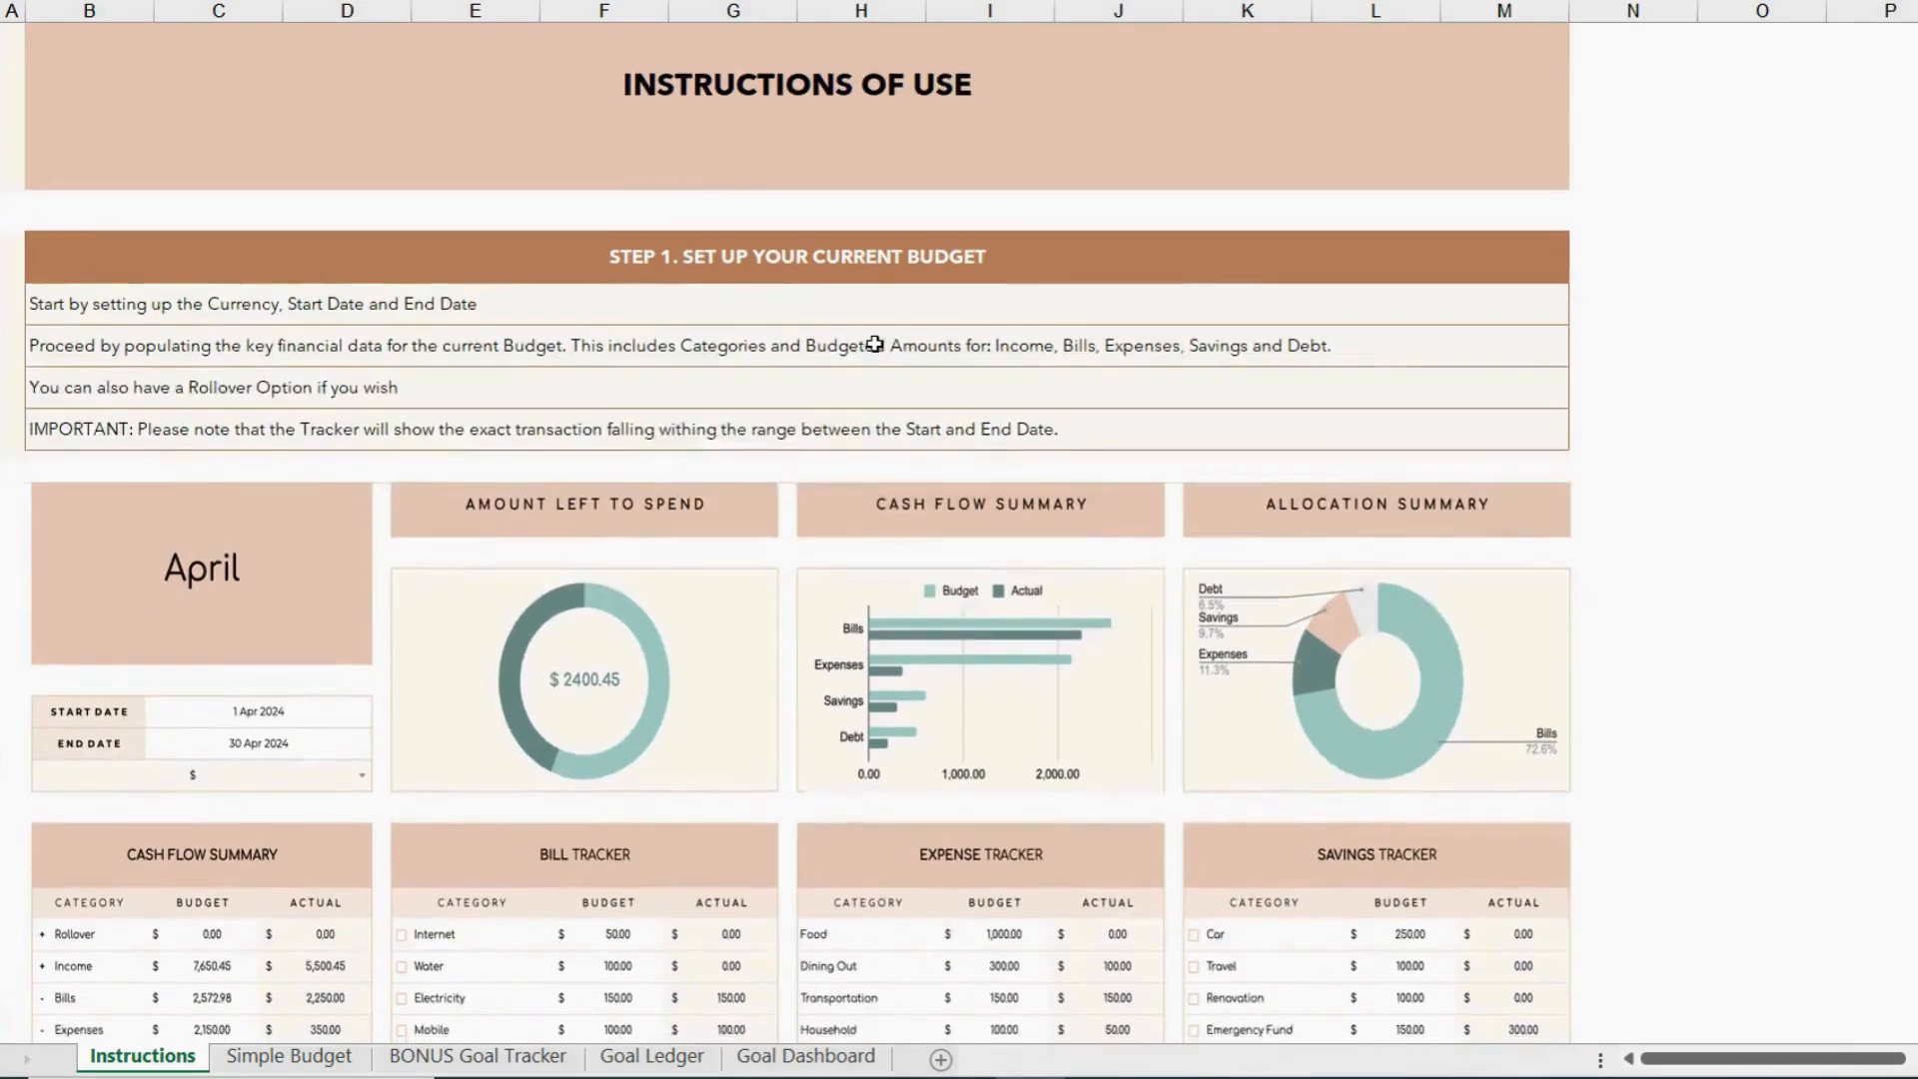
pyautogui.scroll(-2, 875, 346)
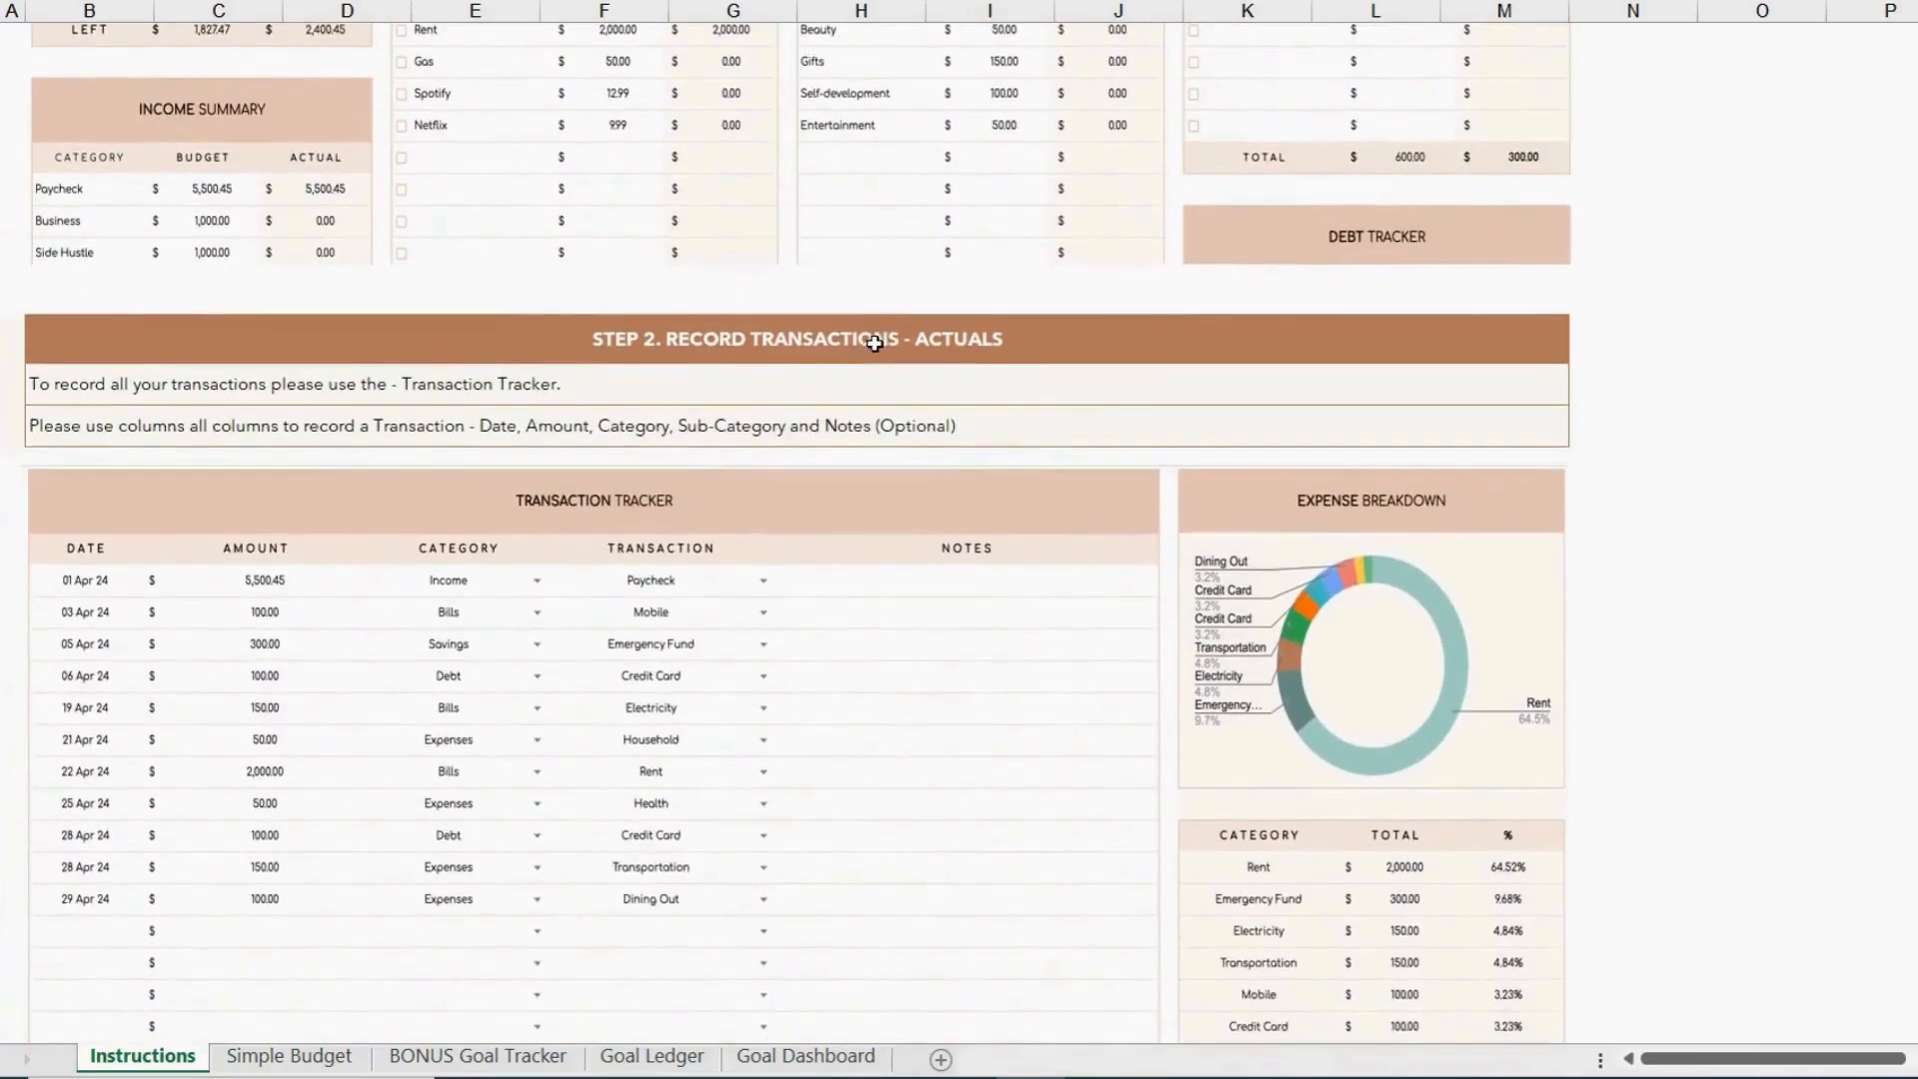
pyautogui.scroll(-6, 874, 347)
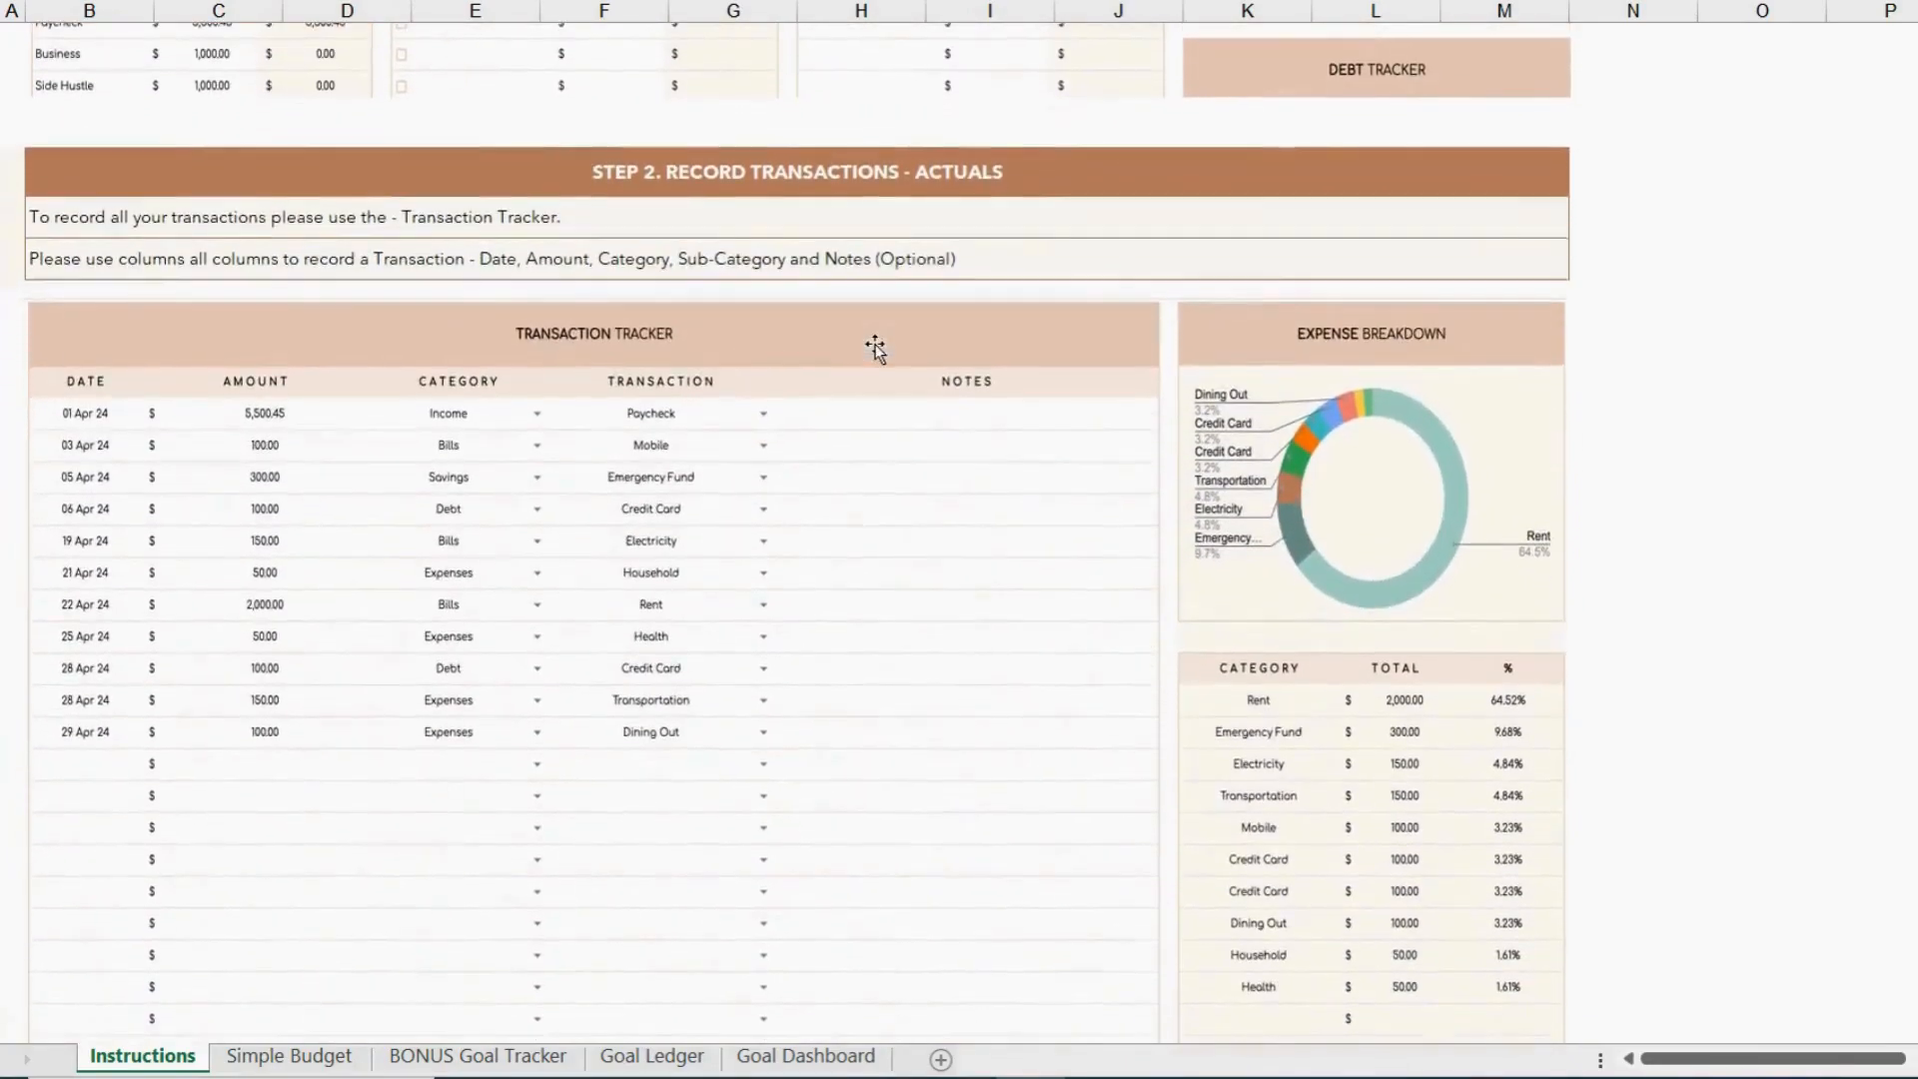
pyautogui.scroll(-6, 875, 346)
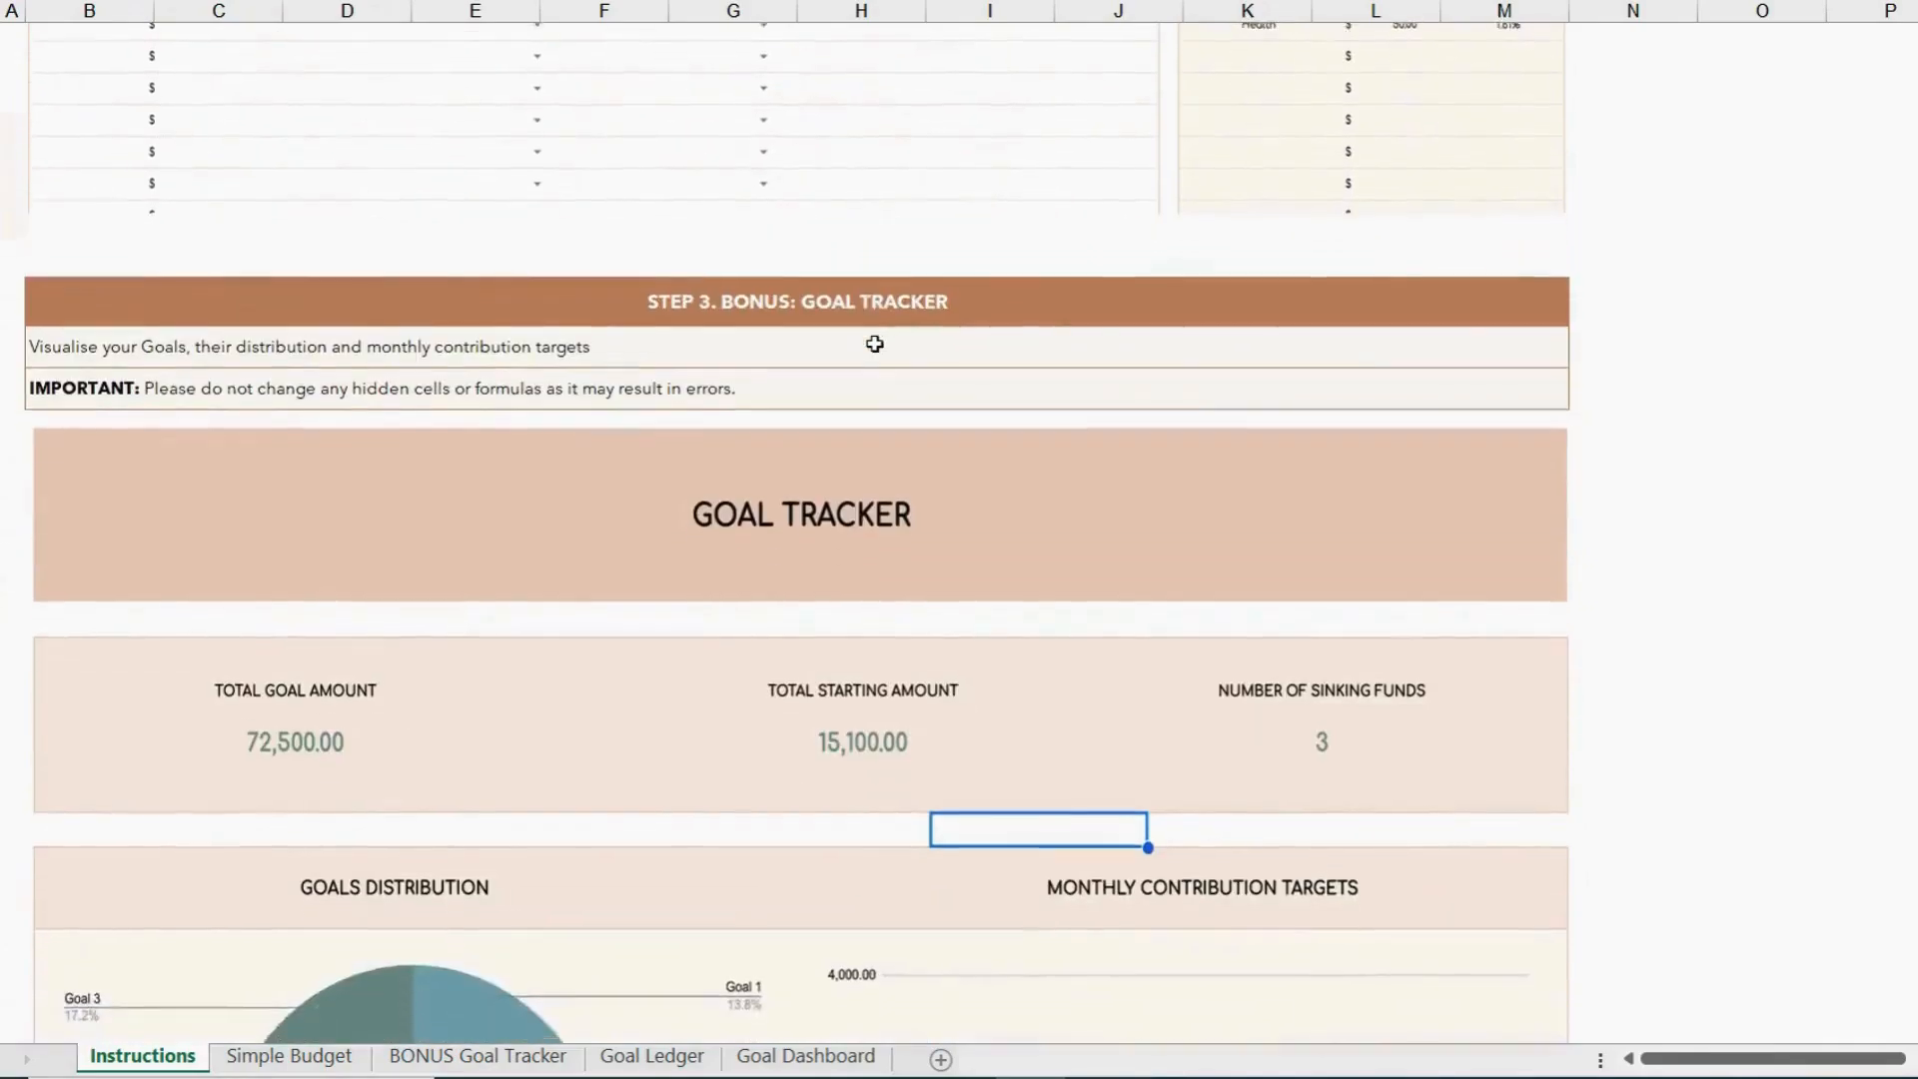
pyautogui.scroll(-9, 874, 346)
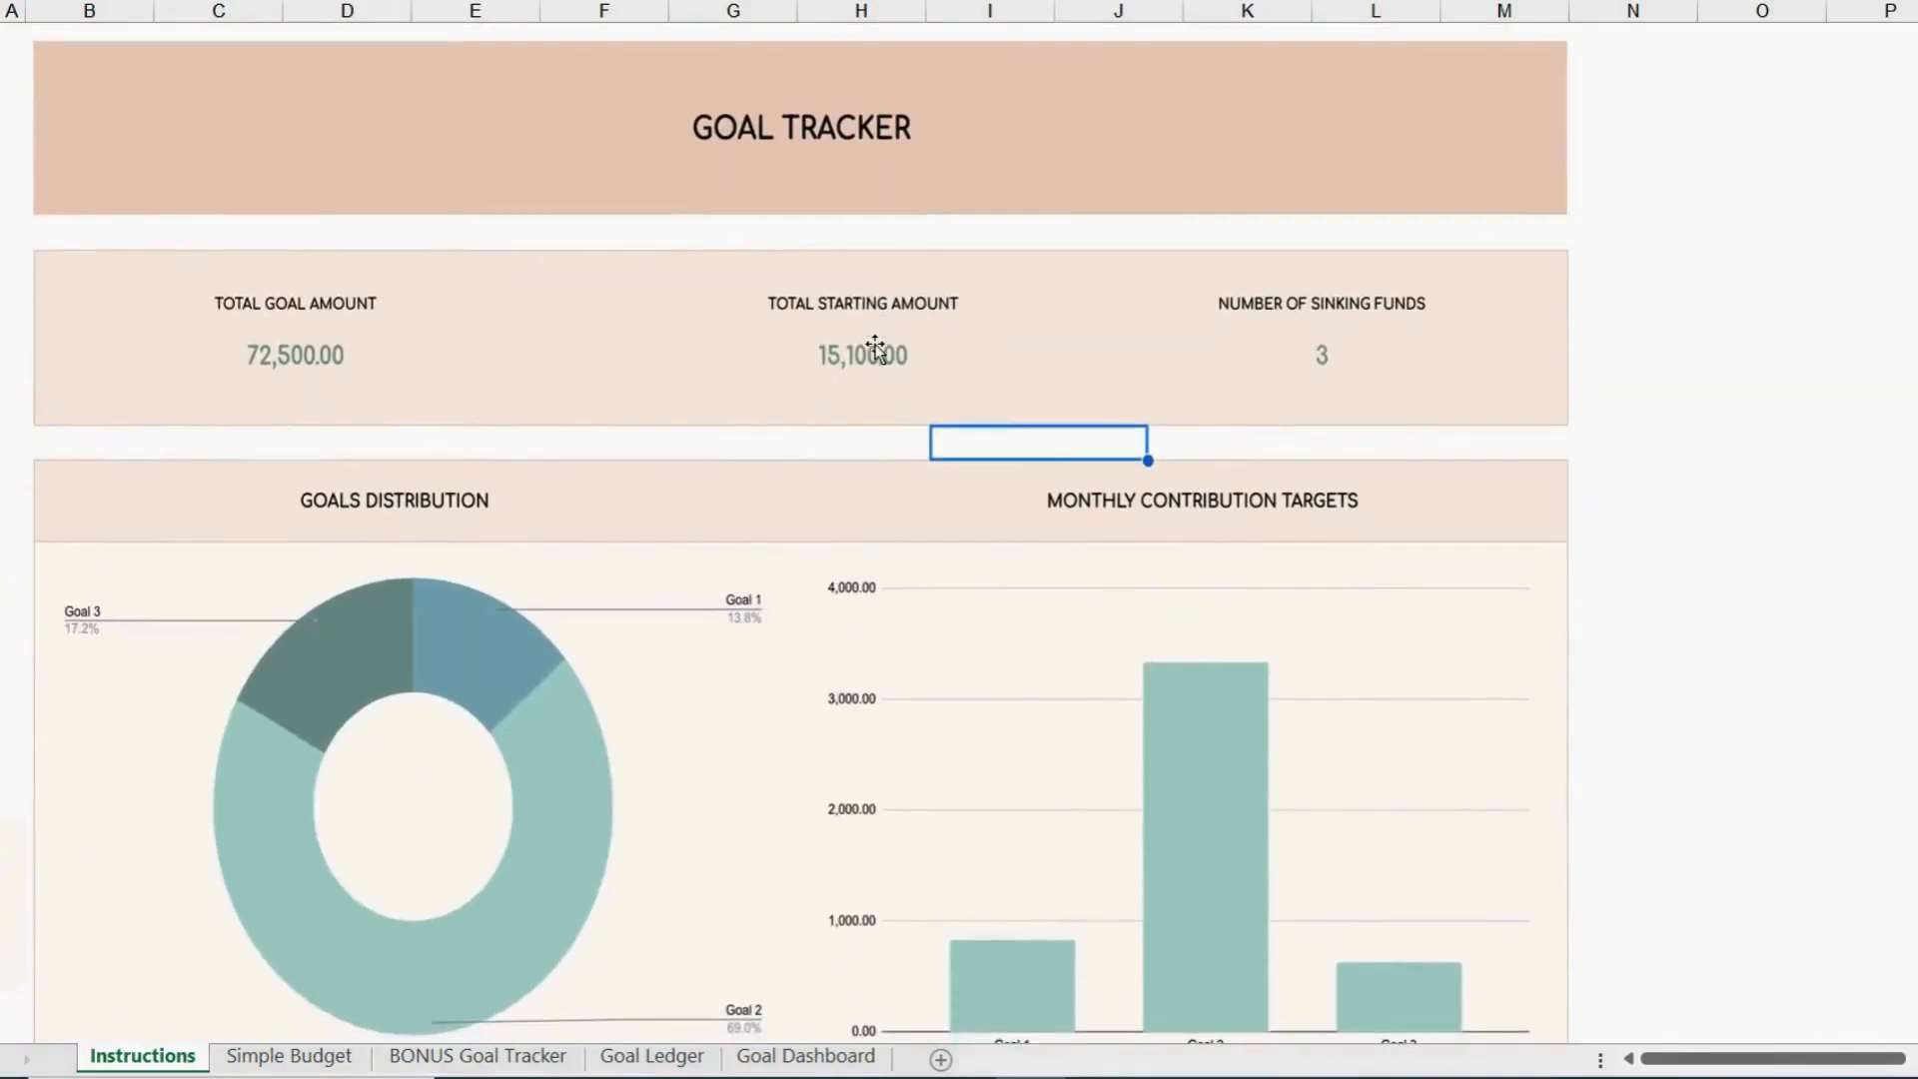
pyautogui.scroll(-3, 874, 347)
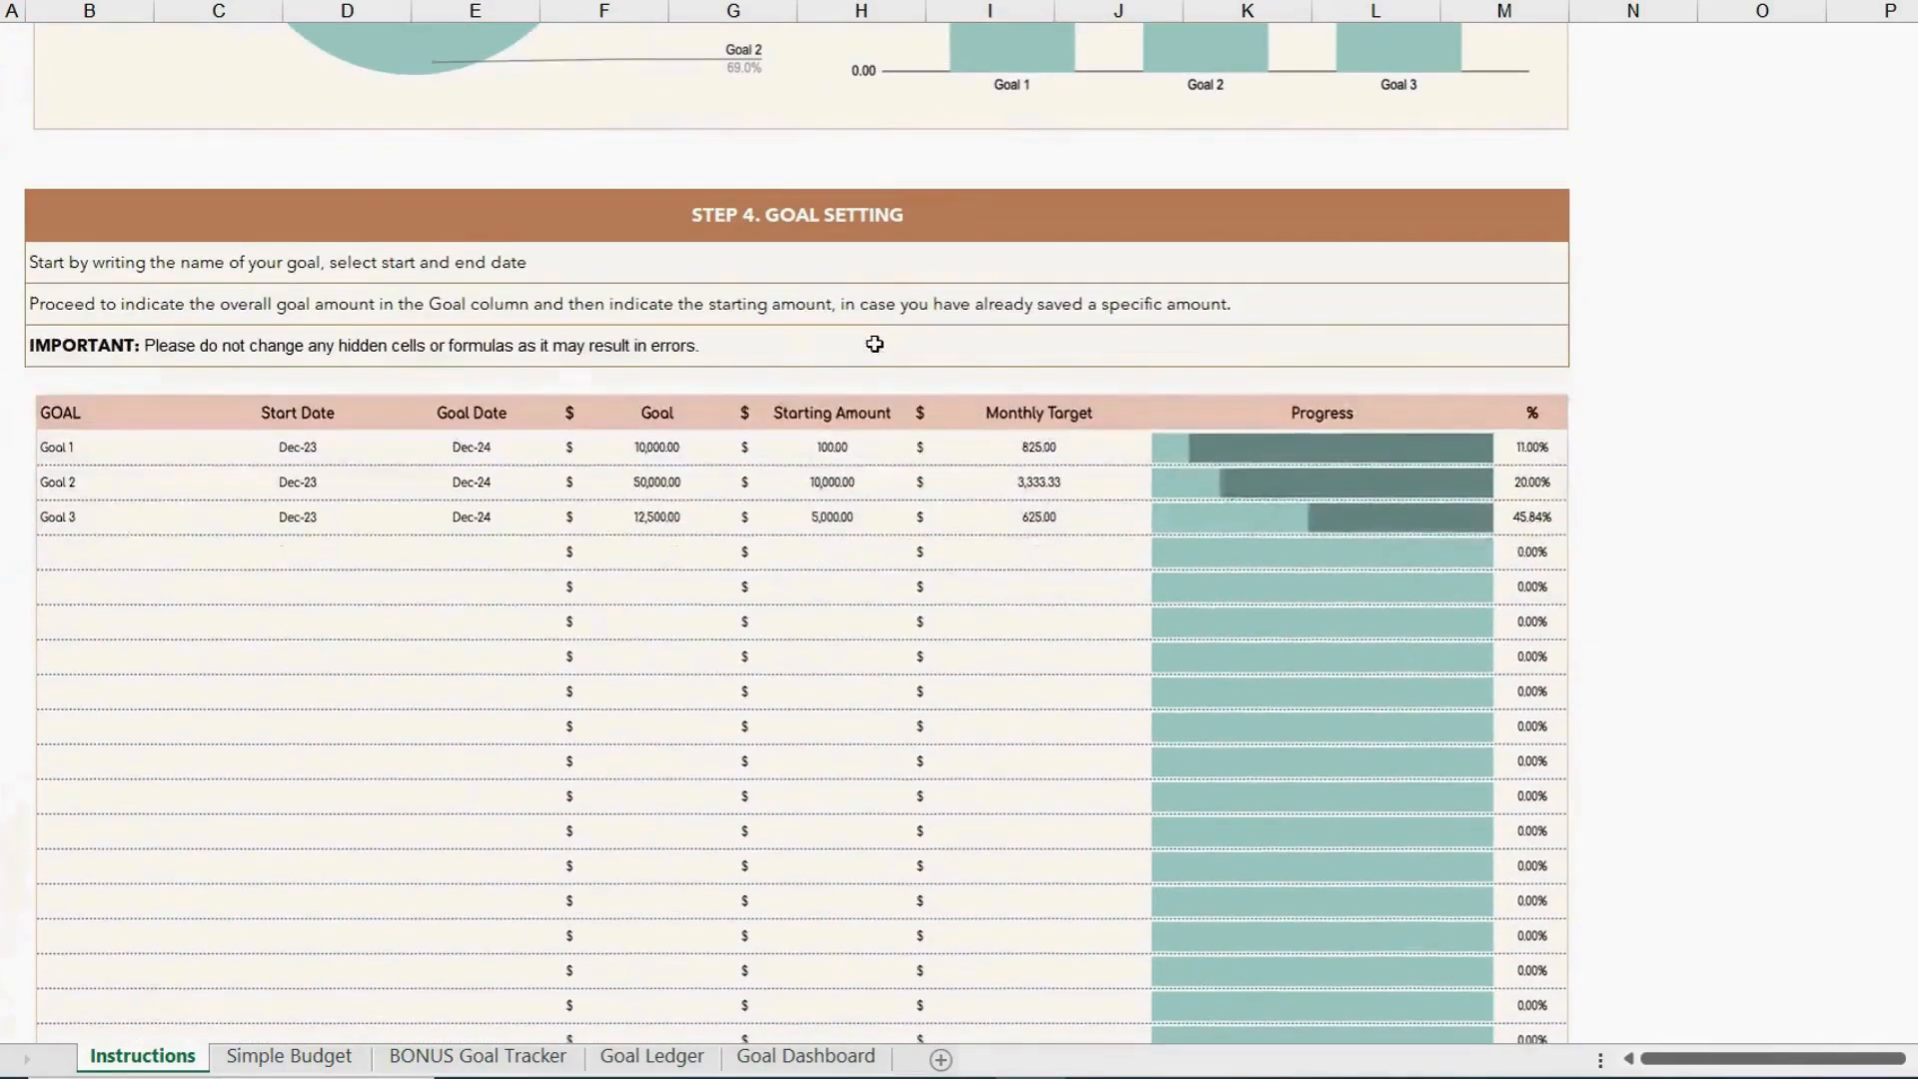
pyautogui.scroll(-12, 875, 344)
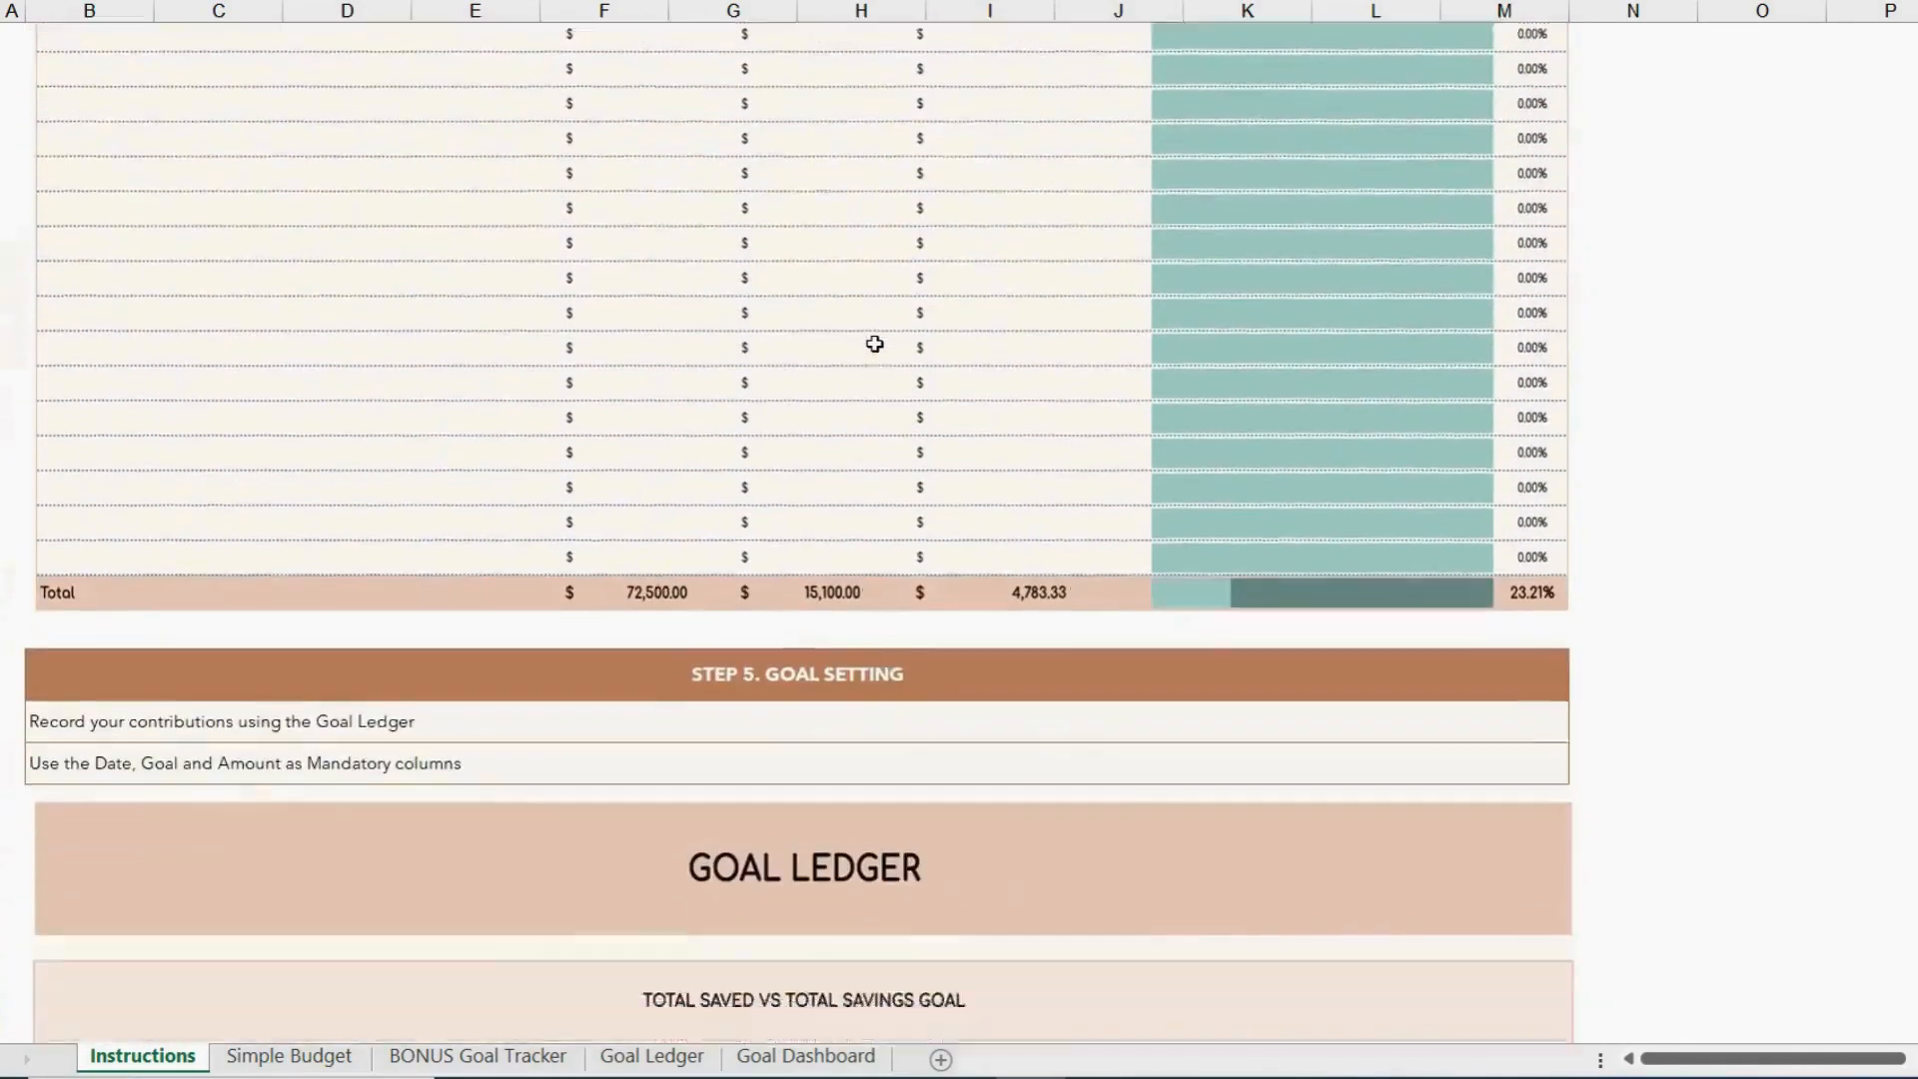
pyautogui.scroll(-2, 874, 344)
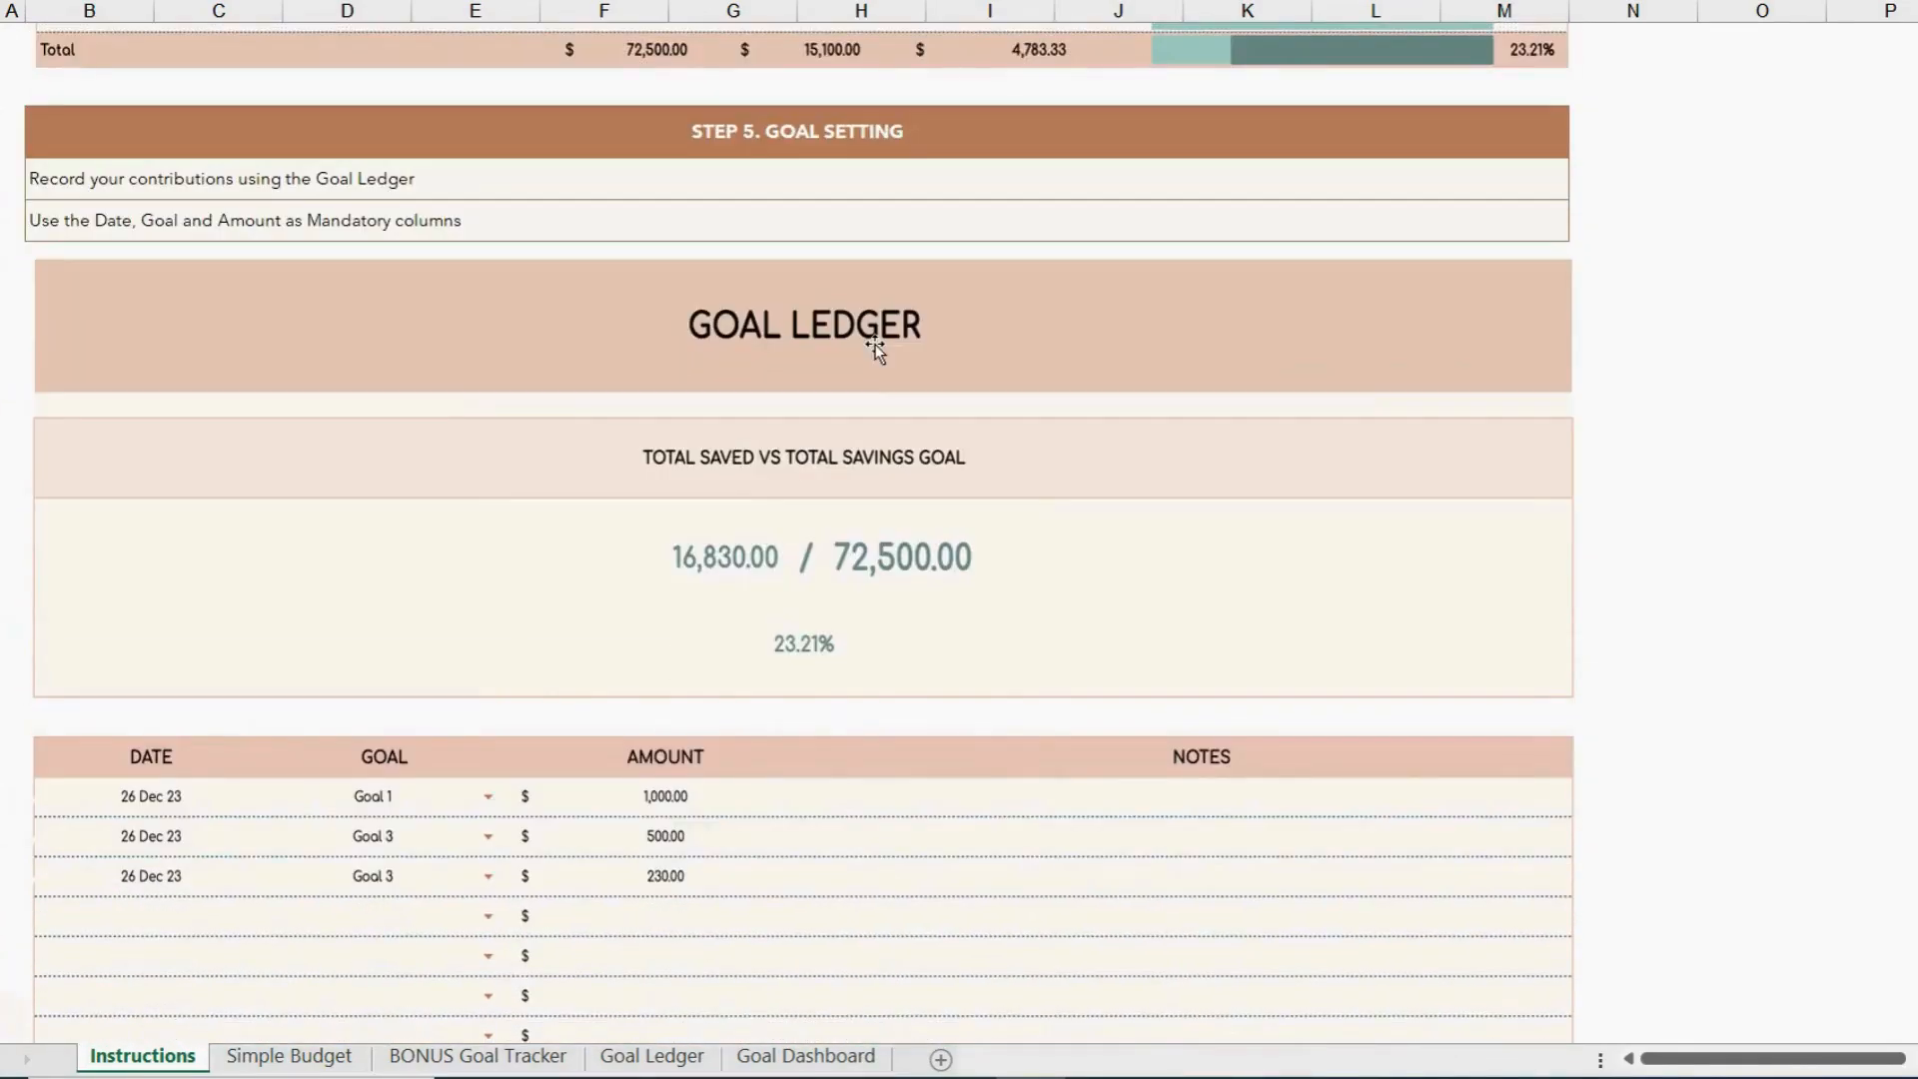
pyautogui.scroll(-10, 874, 346)
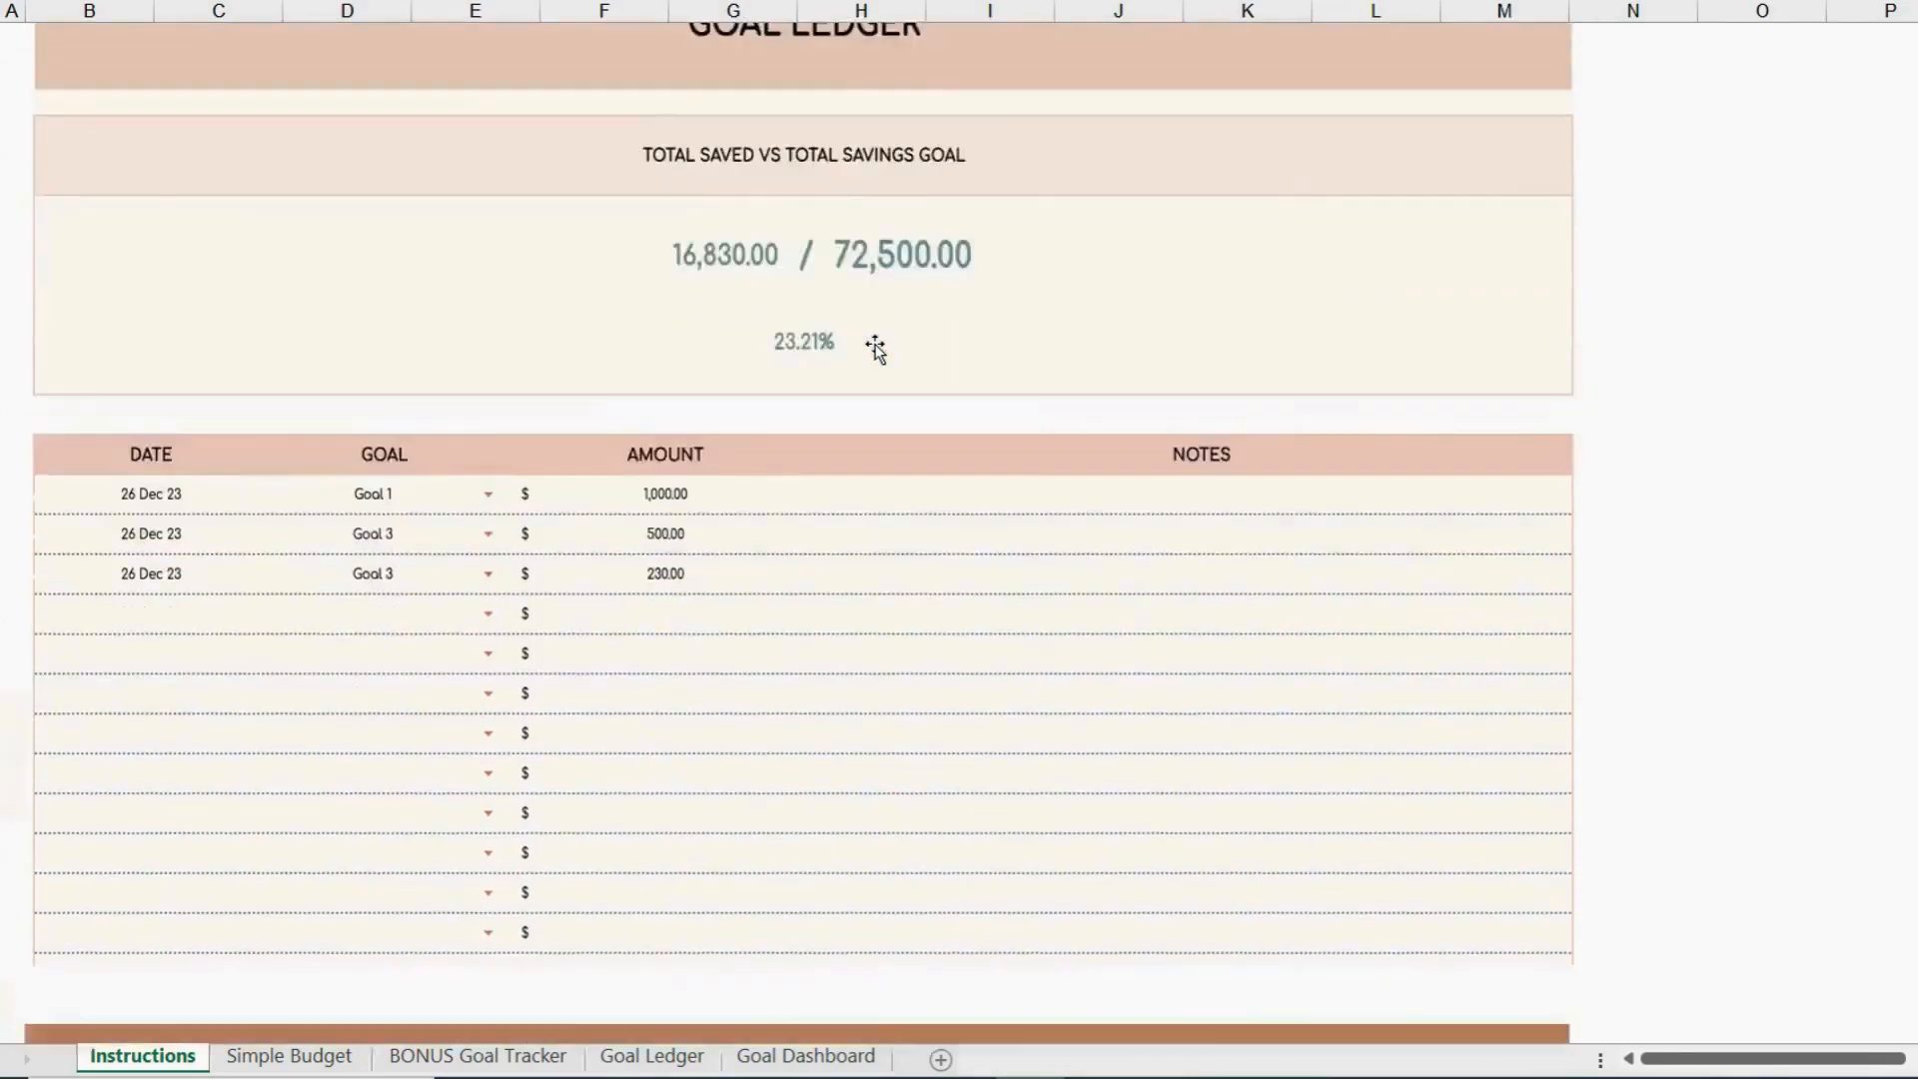
pyautogui.scroll(-2, 874, 343)
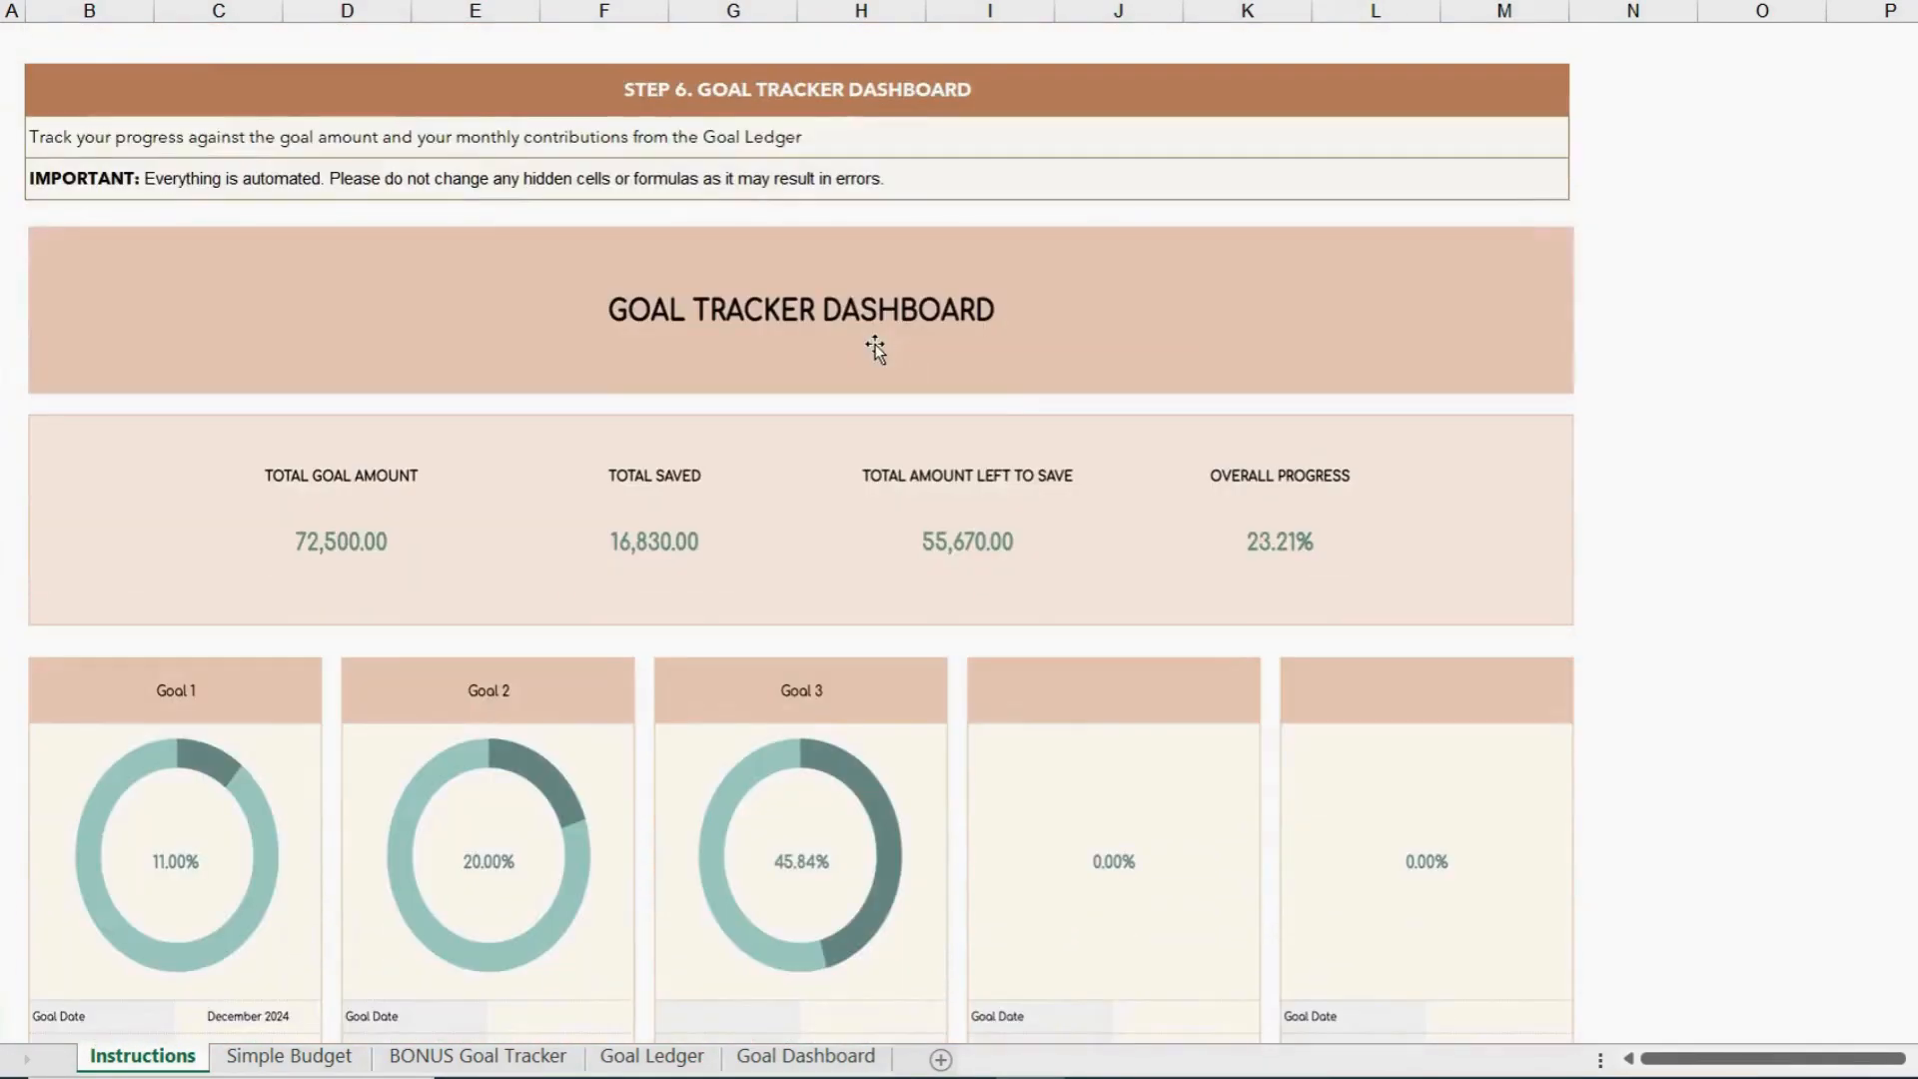
pyautogui.scroll(-1, 875, 348)
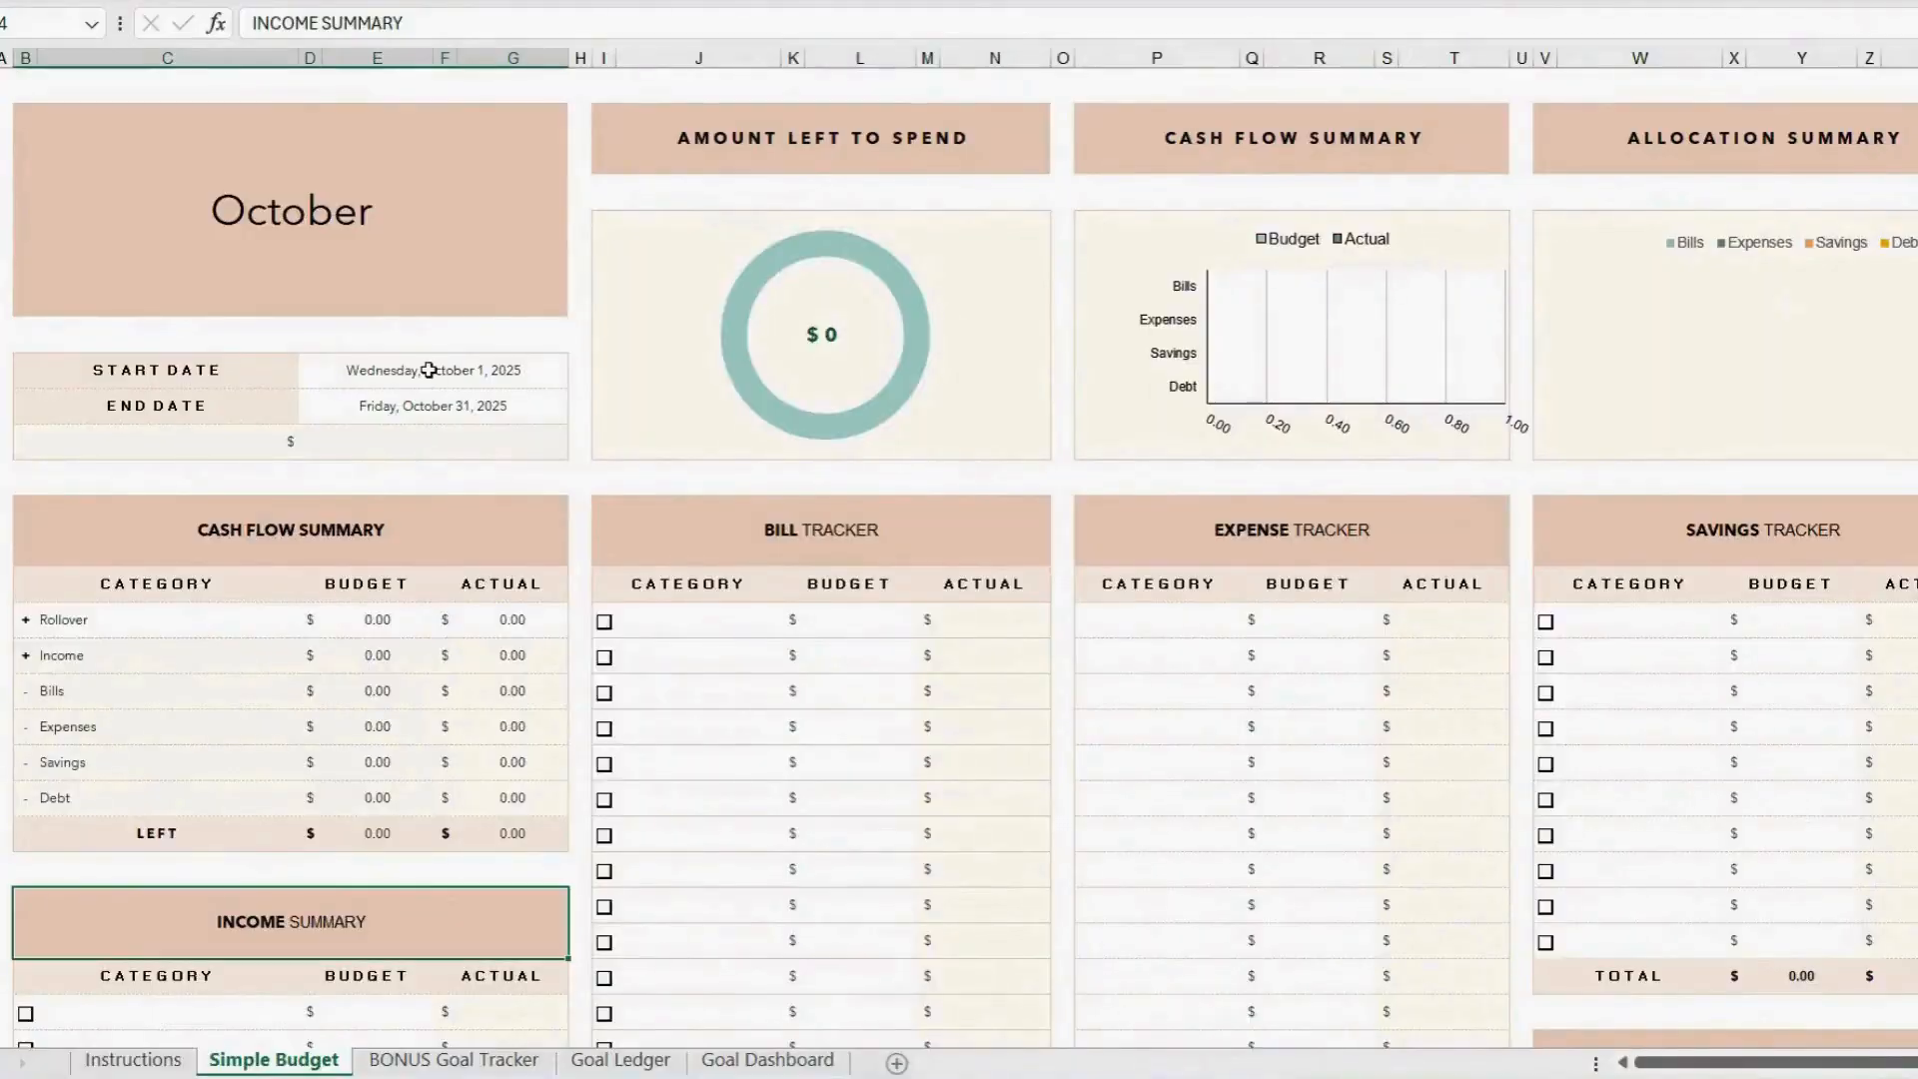
# Open the budget's start date and end date cells for editing on the Simple Budget sheet.
pyautogui.click(429, 369)
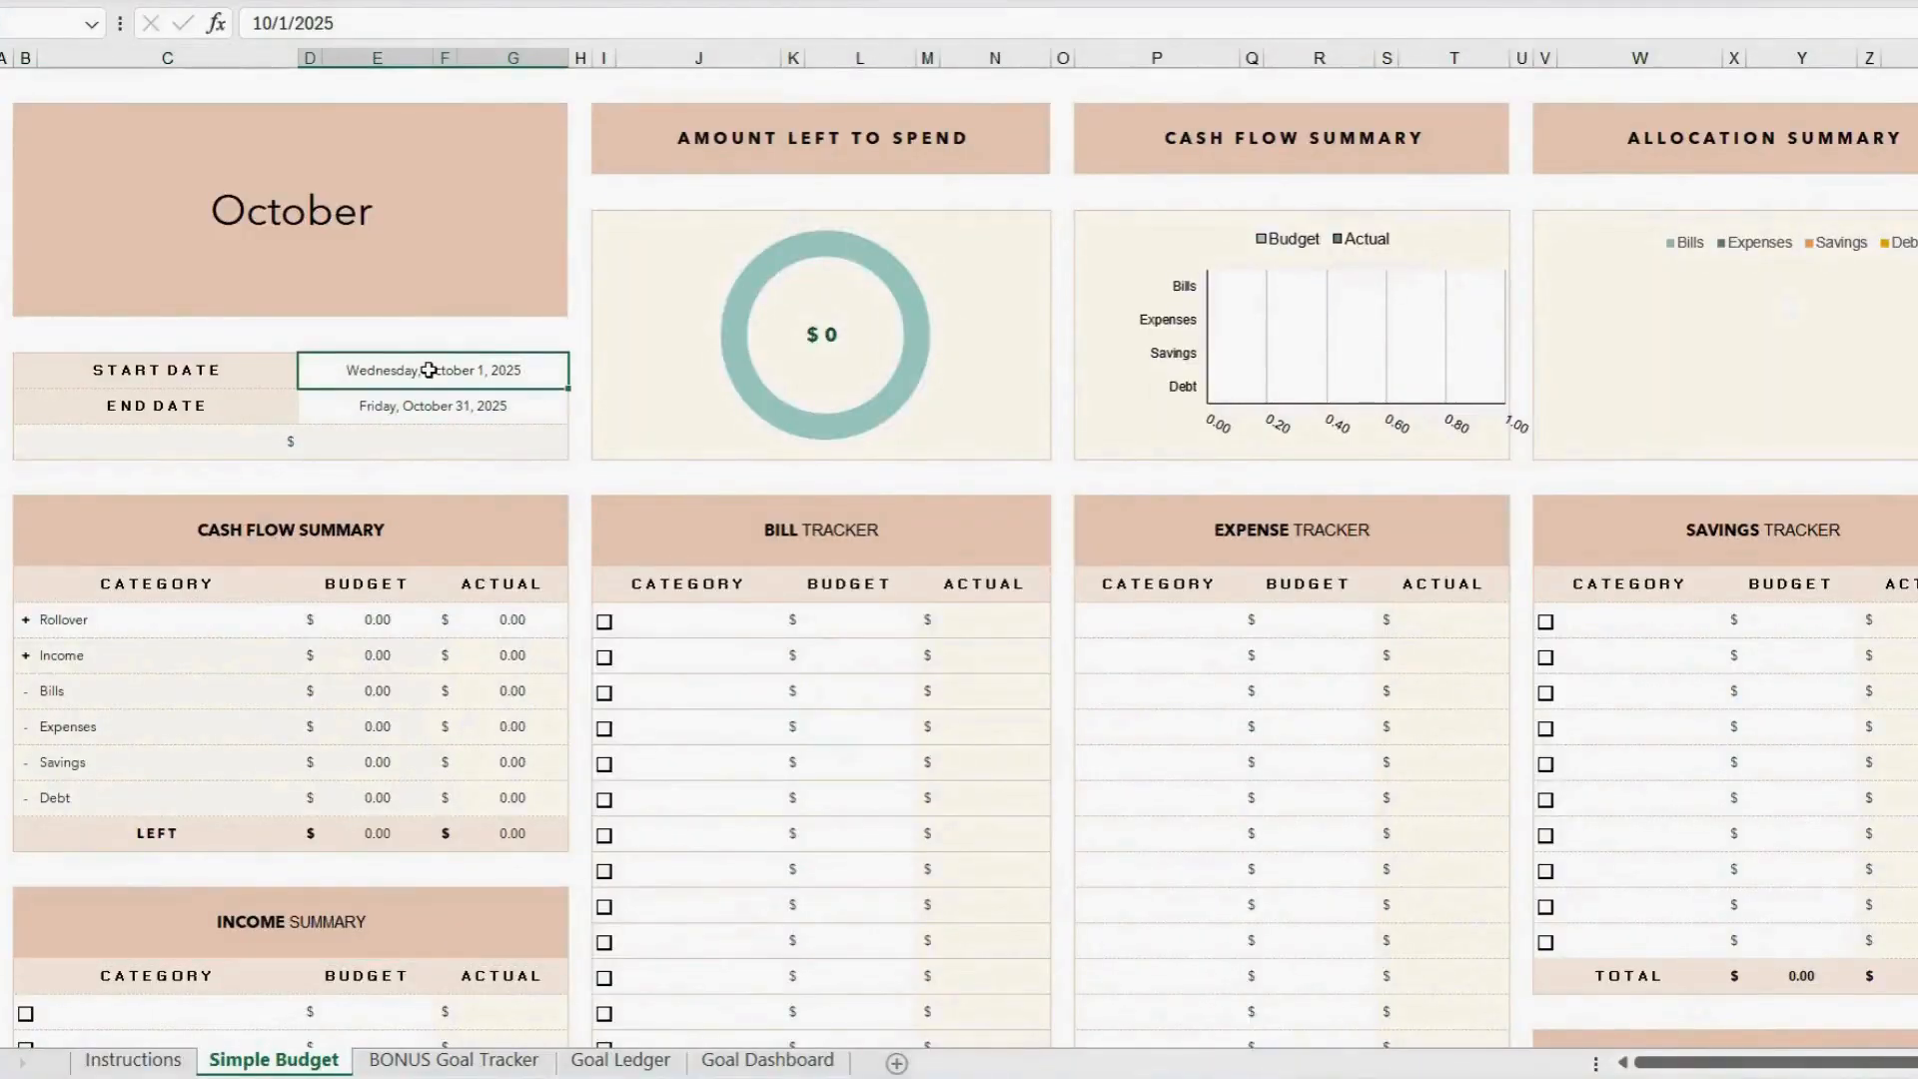
pyautogui.doubleClick(428, 369)
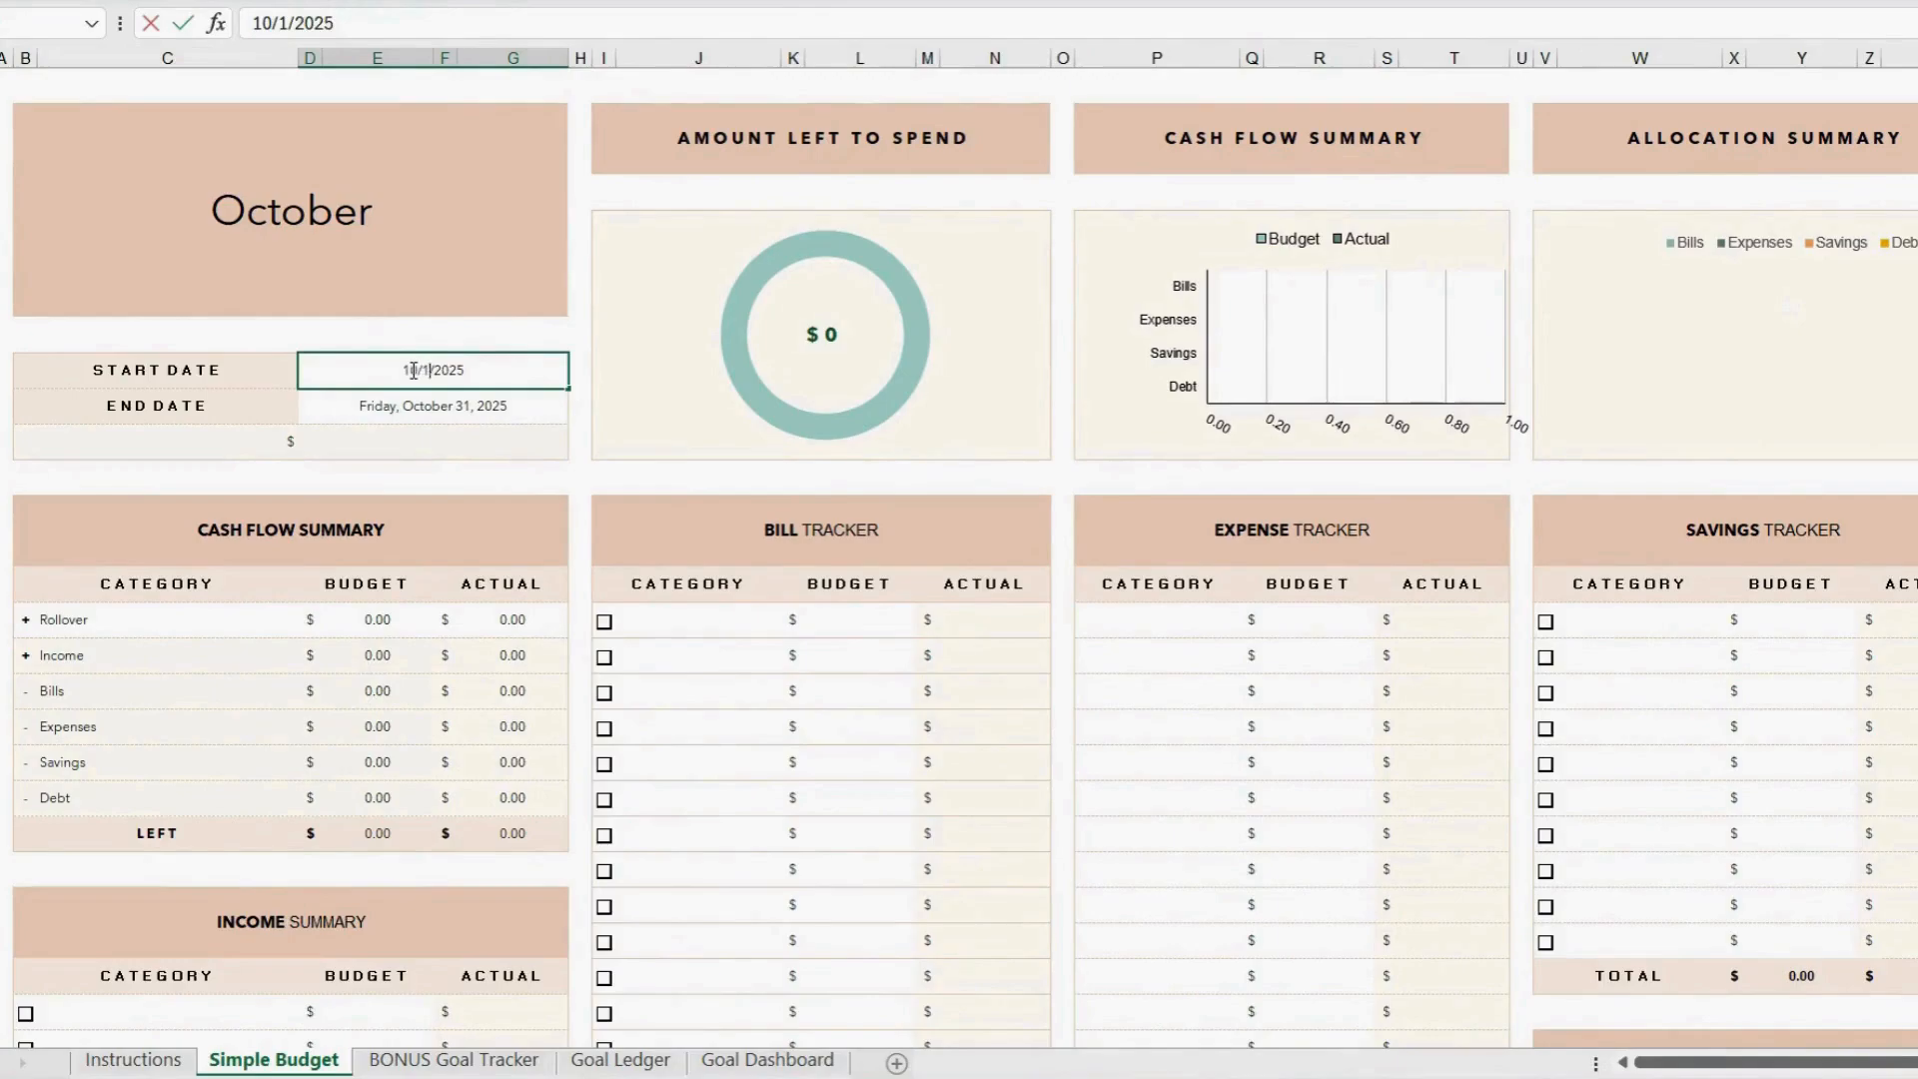
pyautogui.click(386, 412)
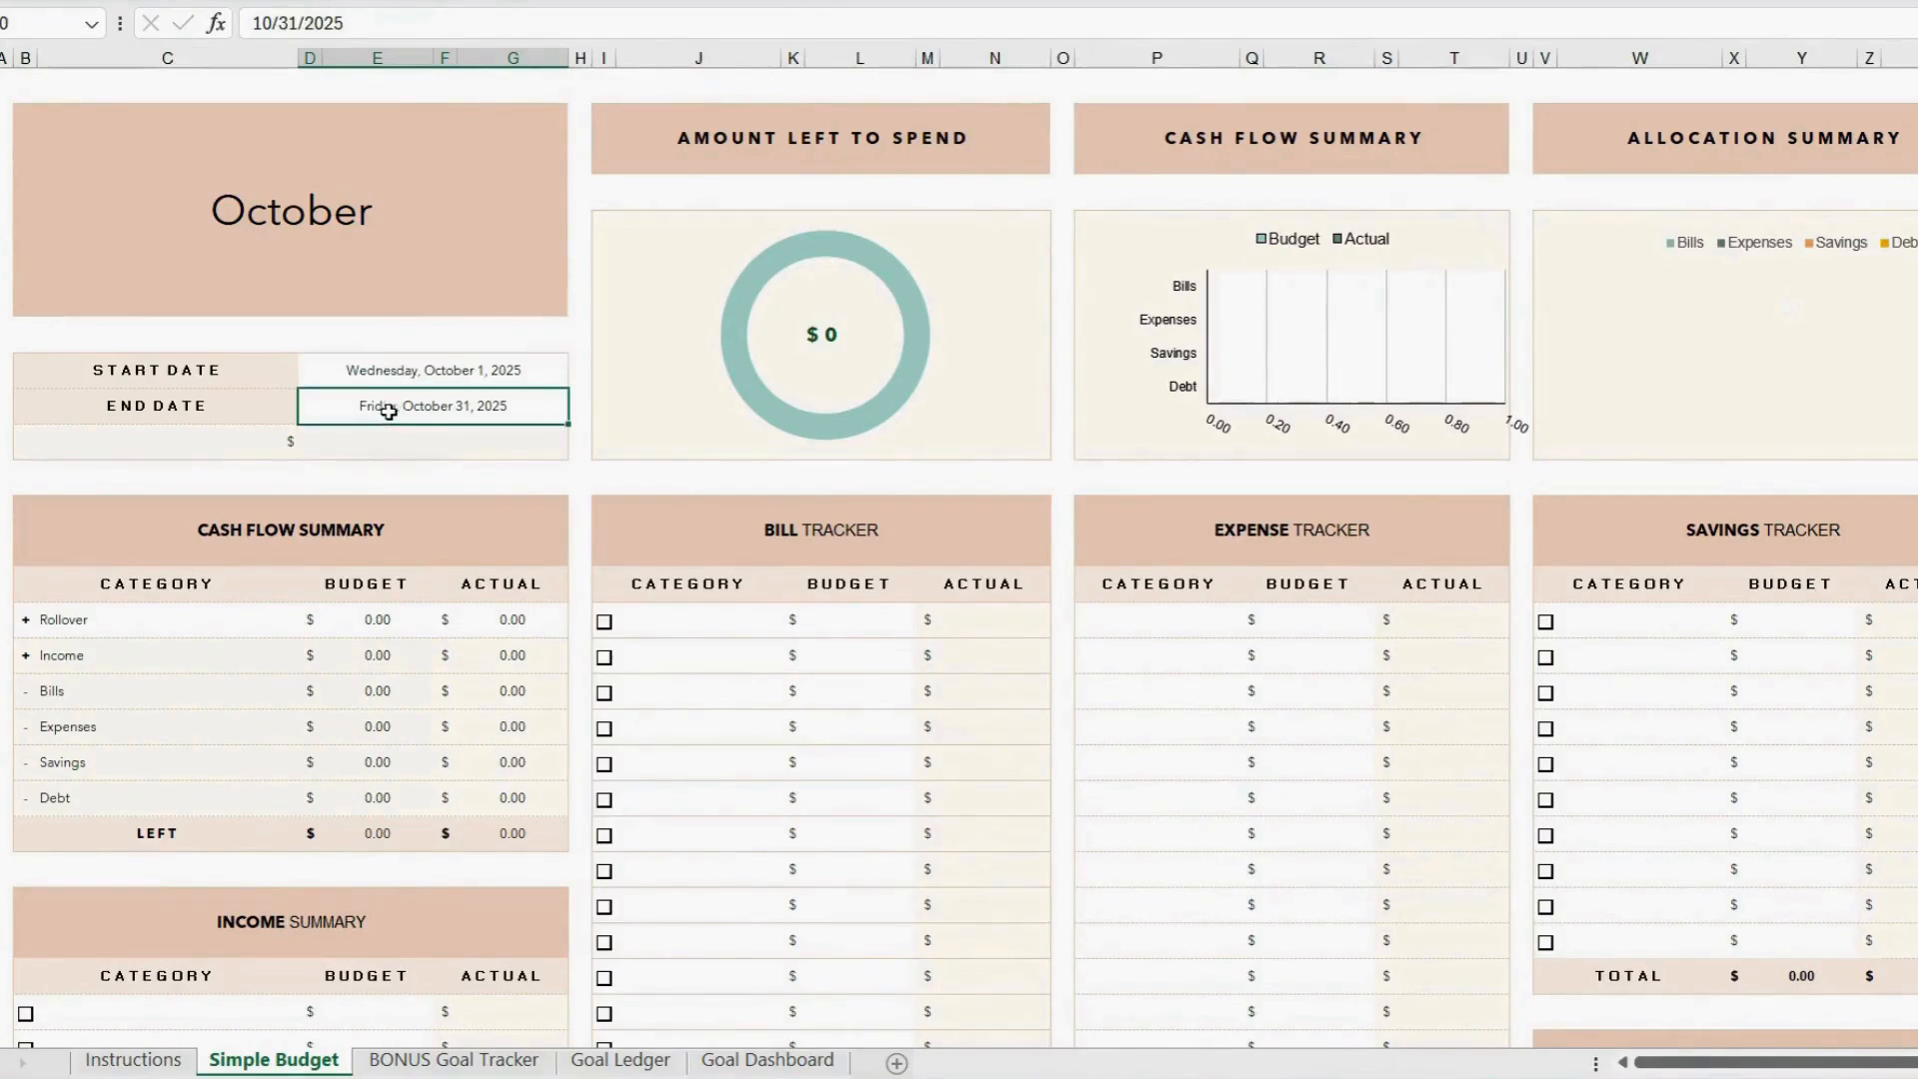
pyautogui.doubleClick(385, 411)
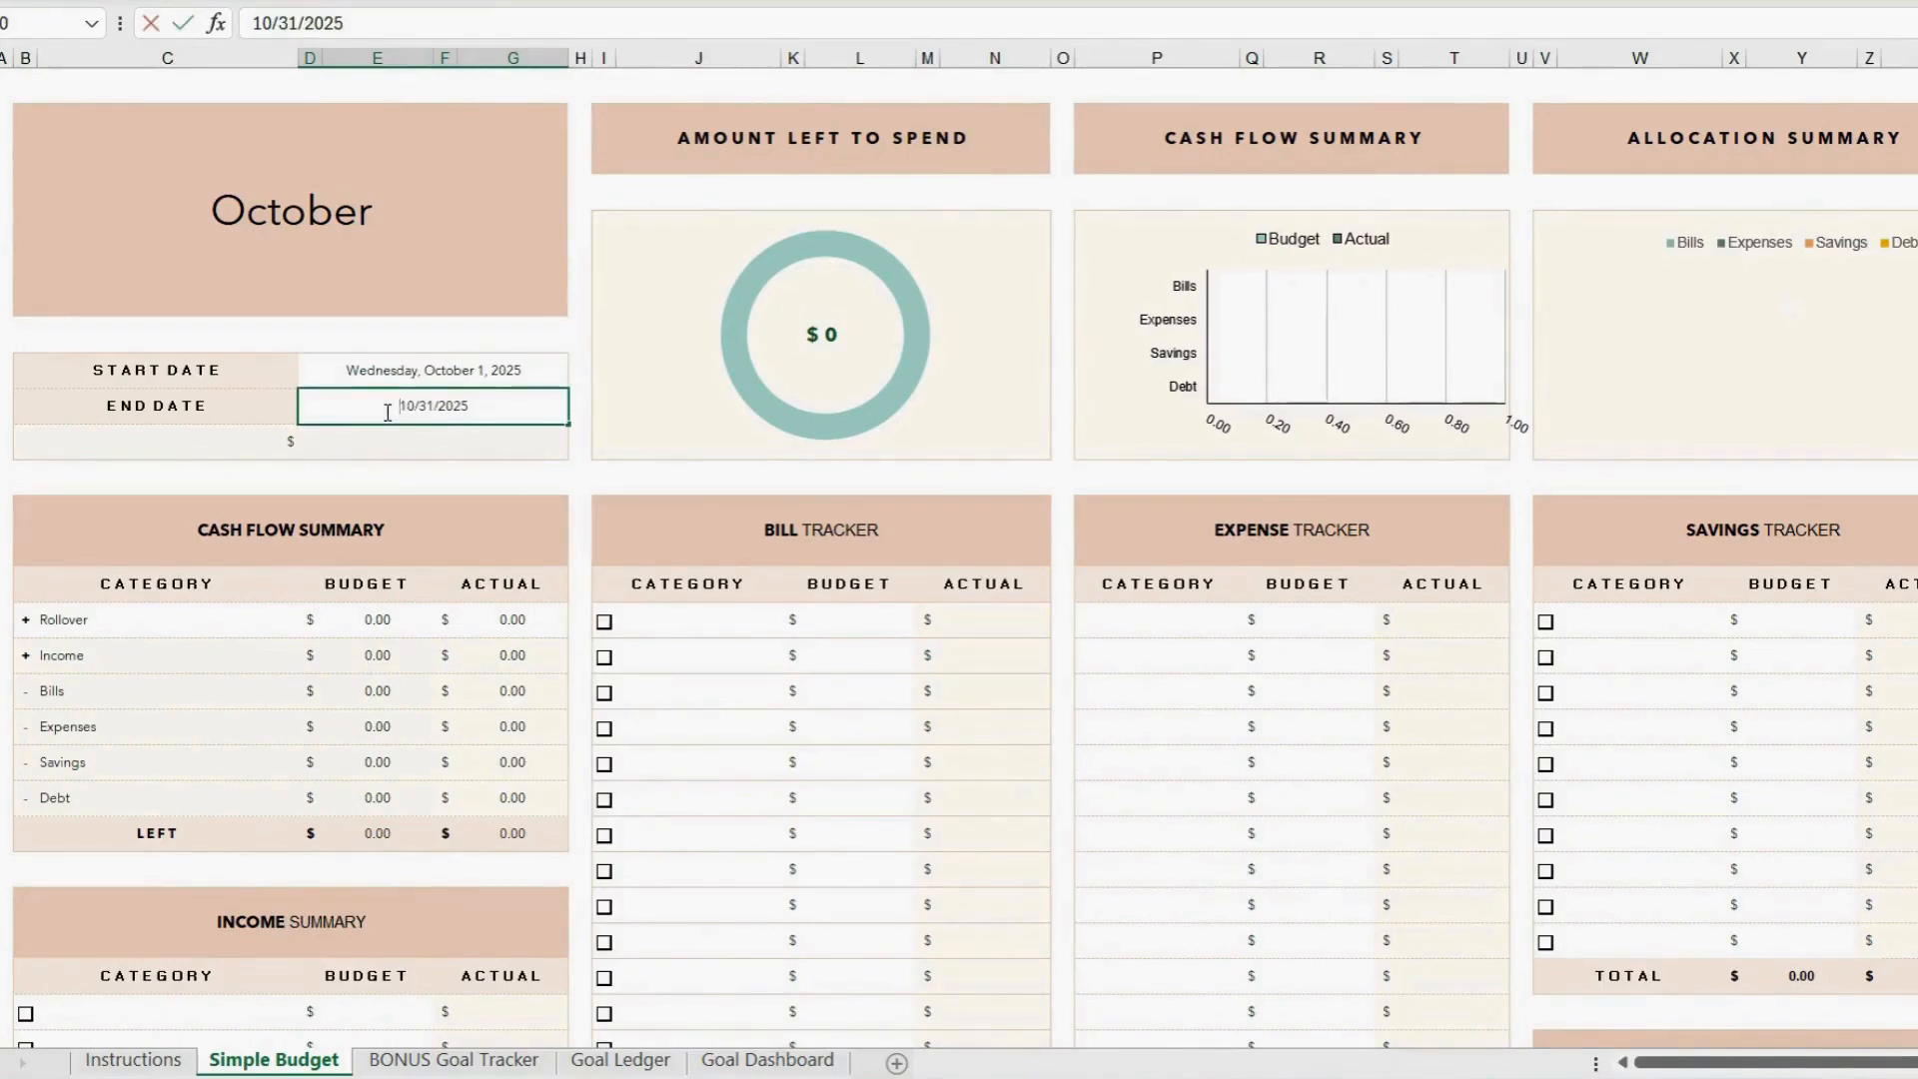
# Choose $ as the budget's currency below the end date.
pyautogui.click(441, 437)
pyautogui.click(578, 446)
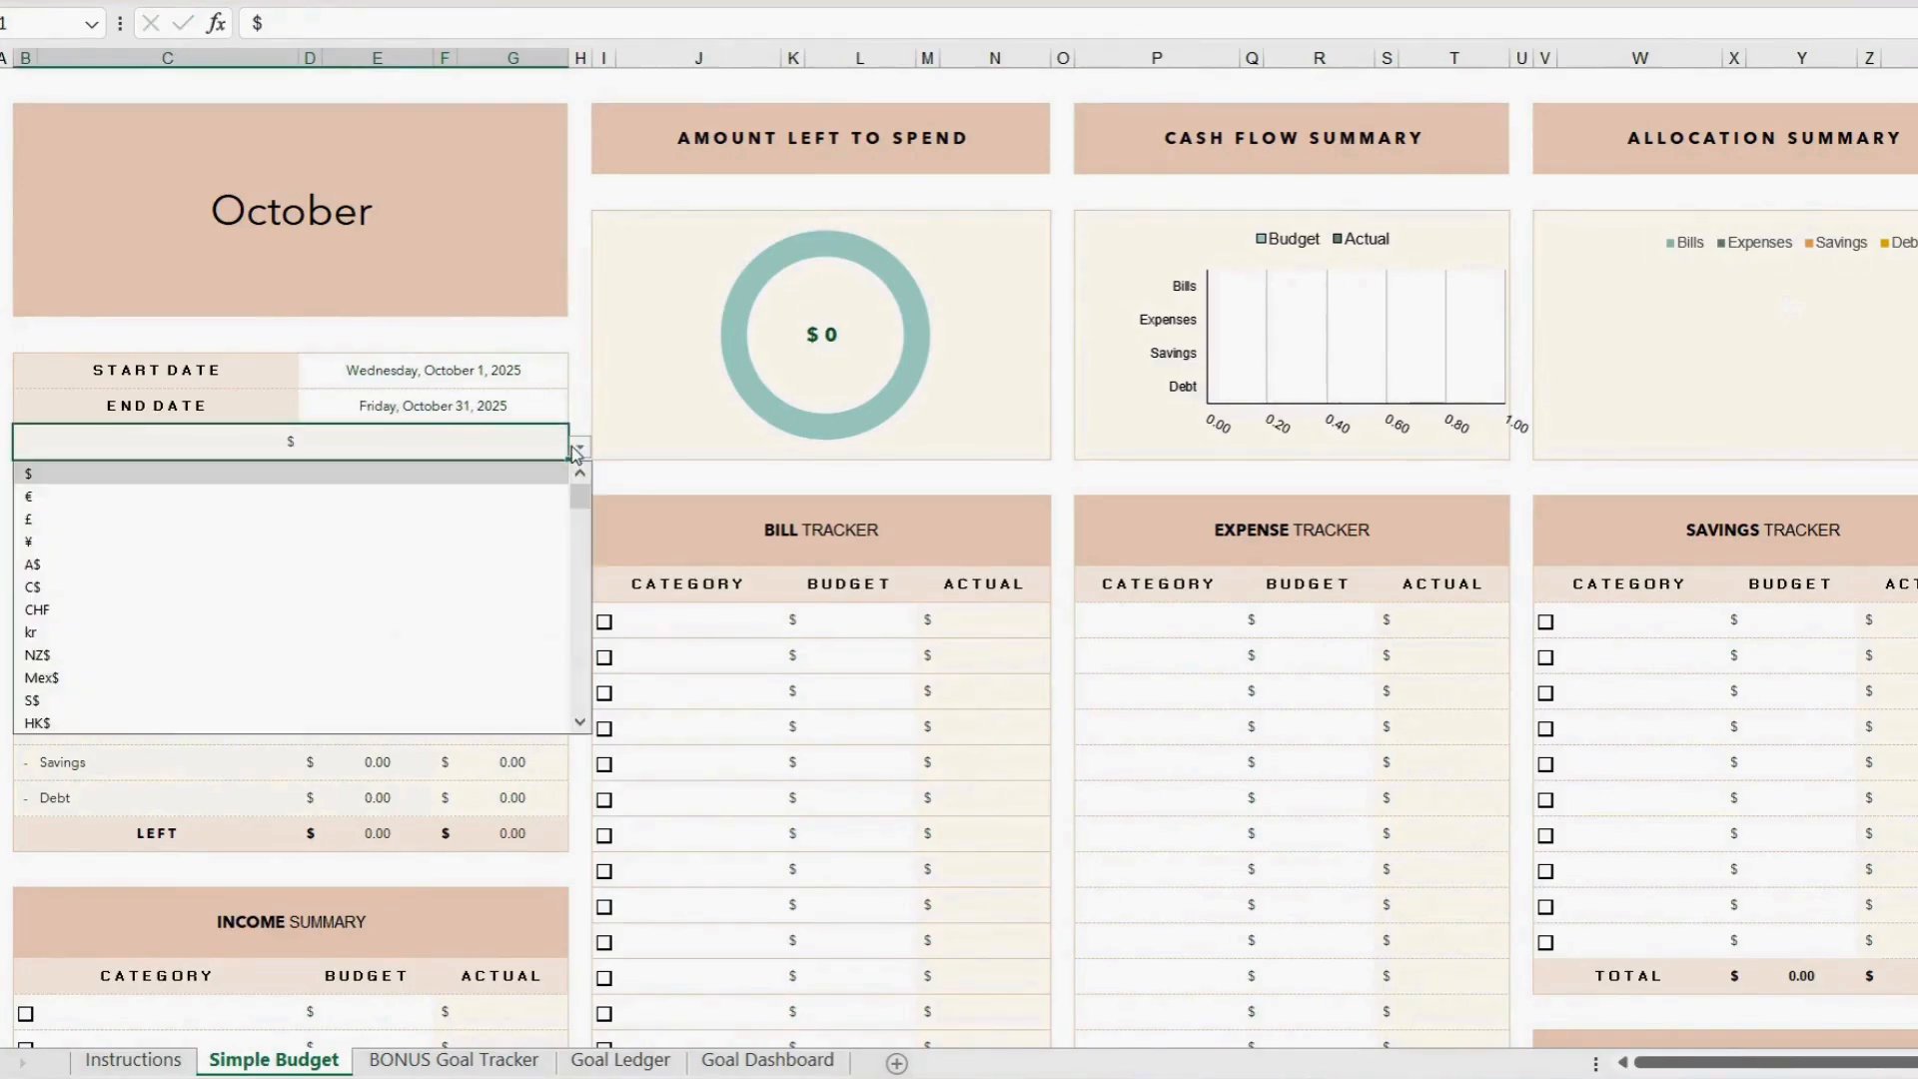
pyautogui.click(495, 480)
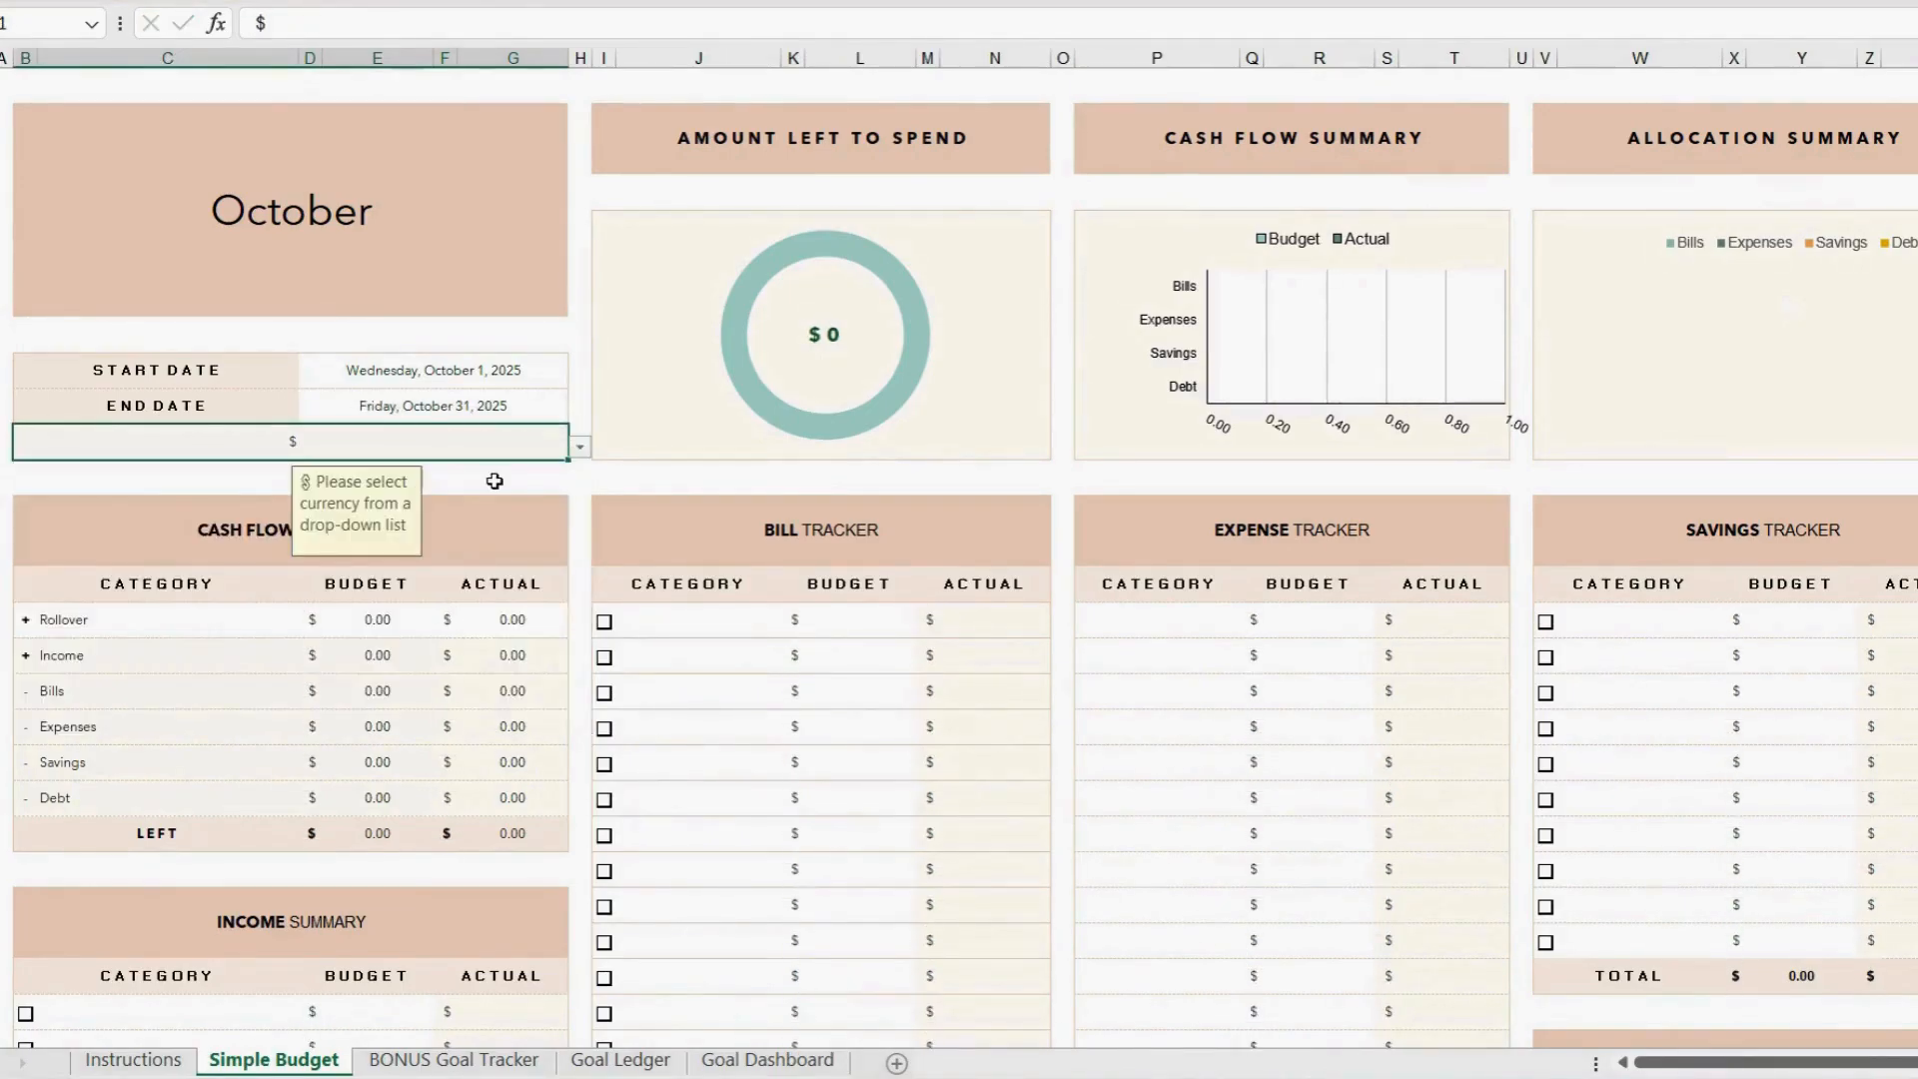
# Review the cash flow summary, bill, expense and savings trackers, income summary and debt tracker sections of the Simple Budget sheet.
pyautogui.click(489, 539)
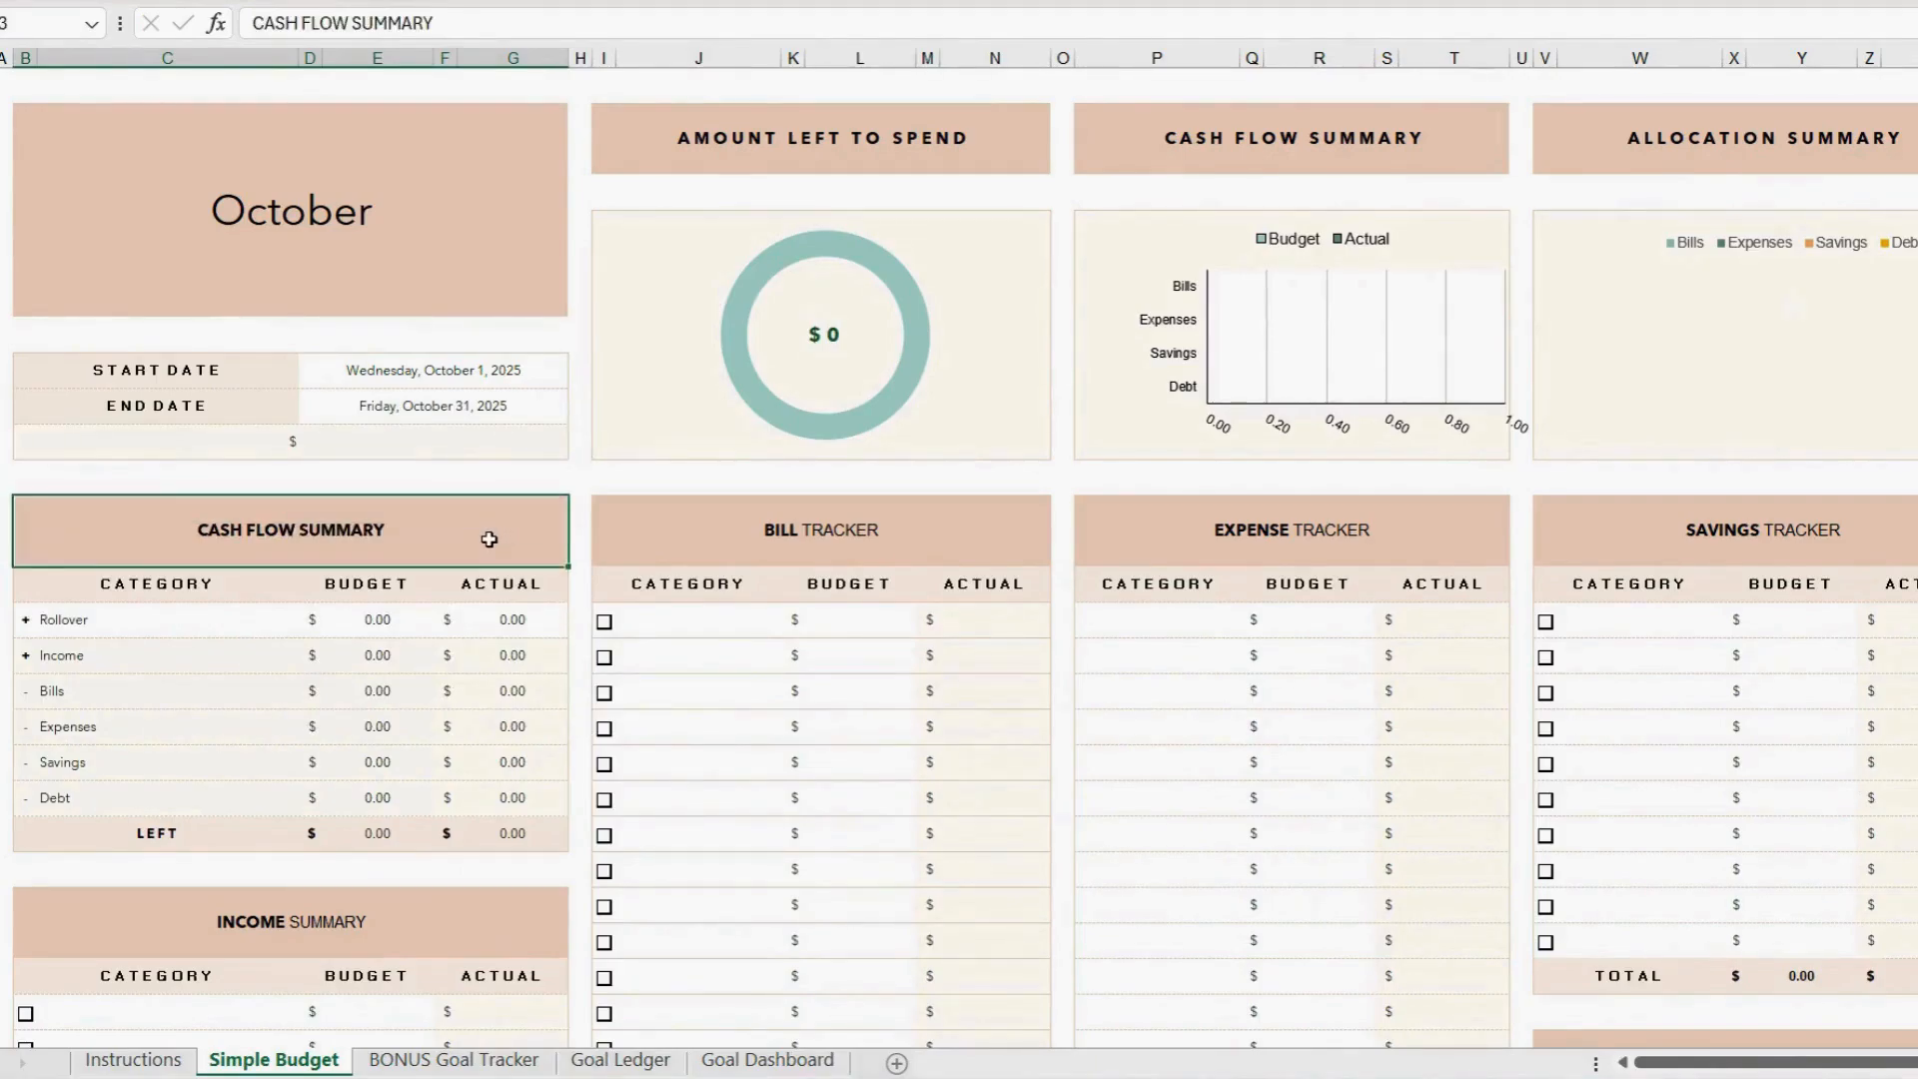
pyautogui.click(730, 538)
pyautogui.click(1272, 550)
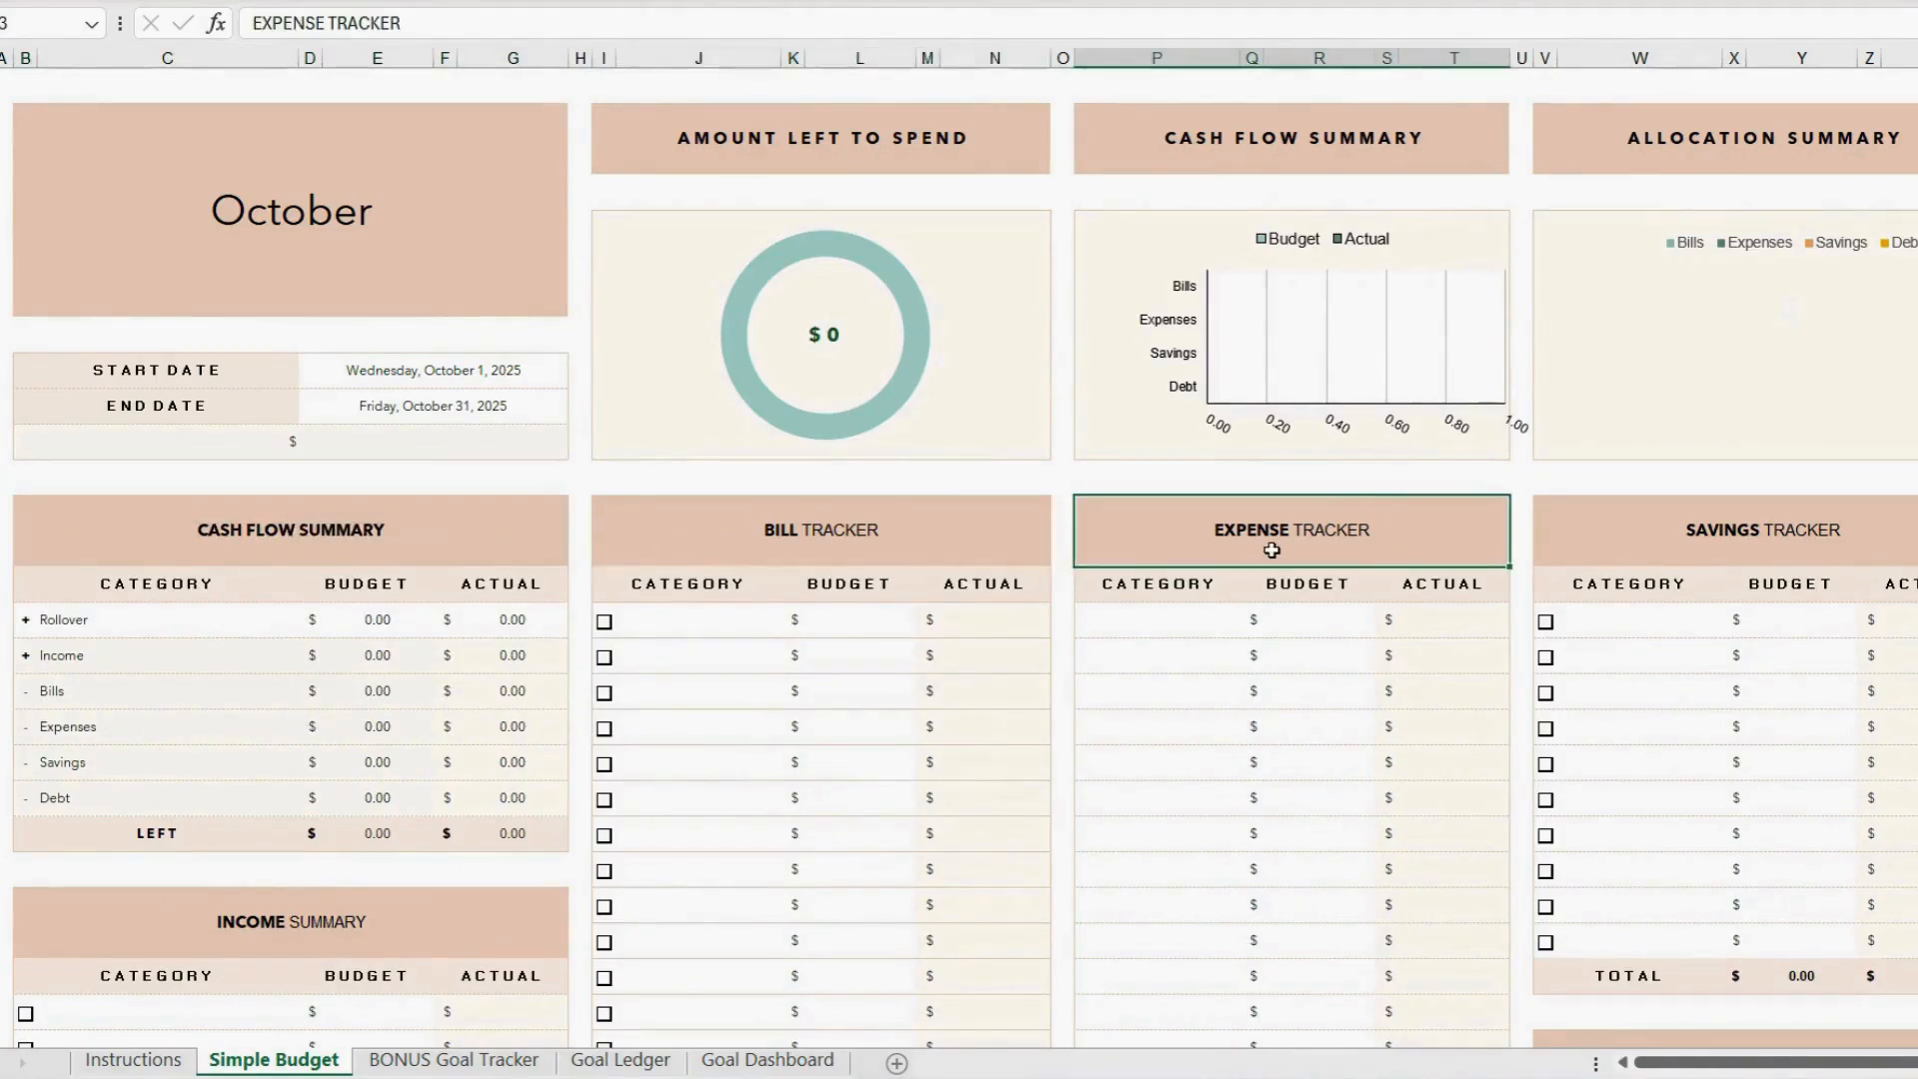
pyautogui.click(1669, 536)
pyautogui.click(546, 915)
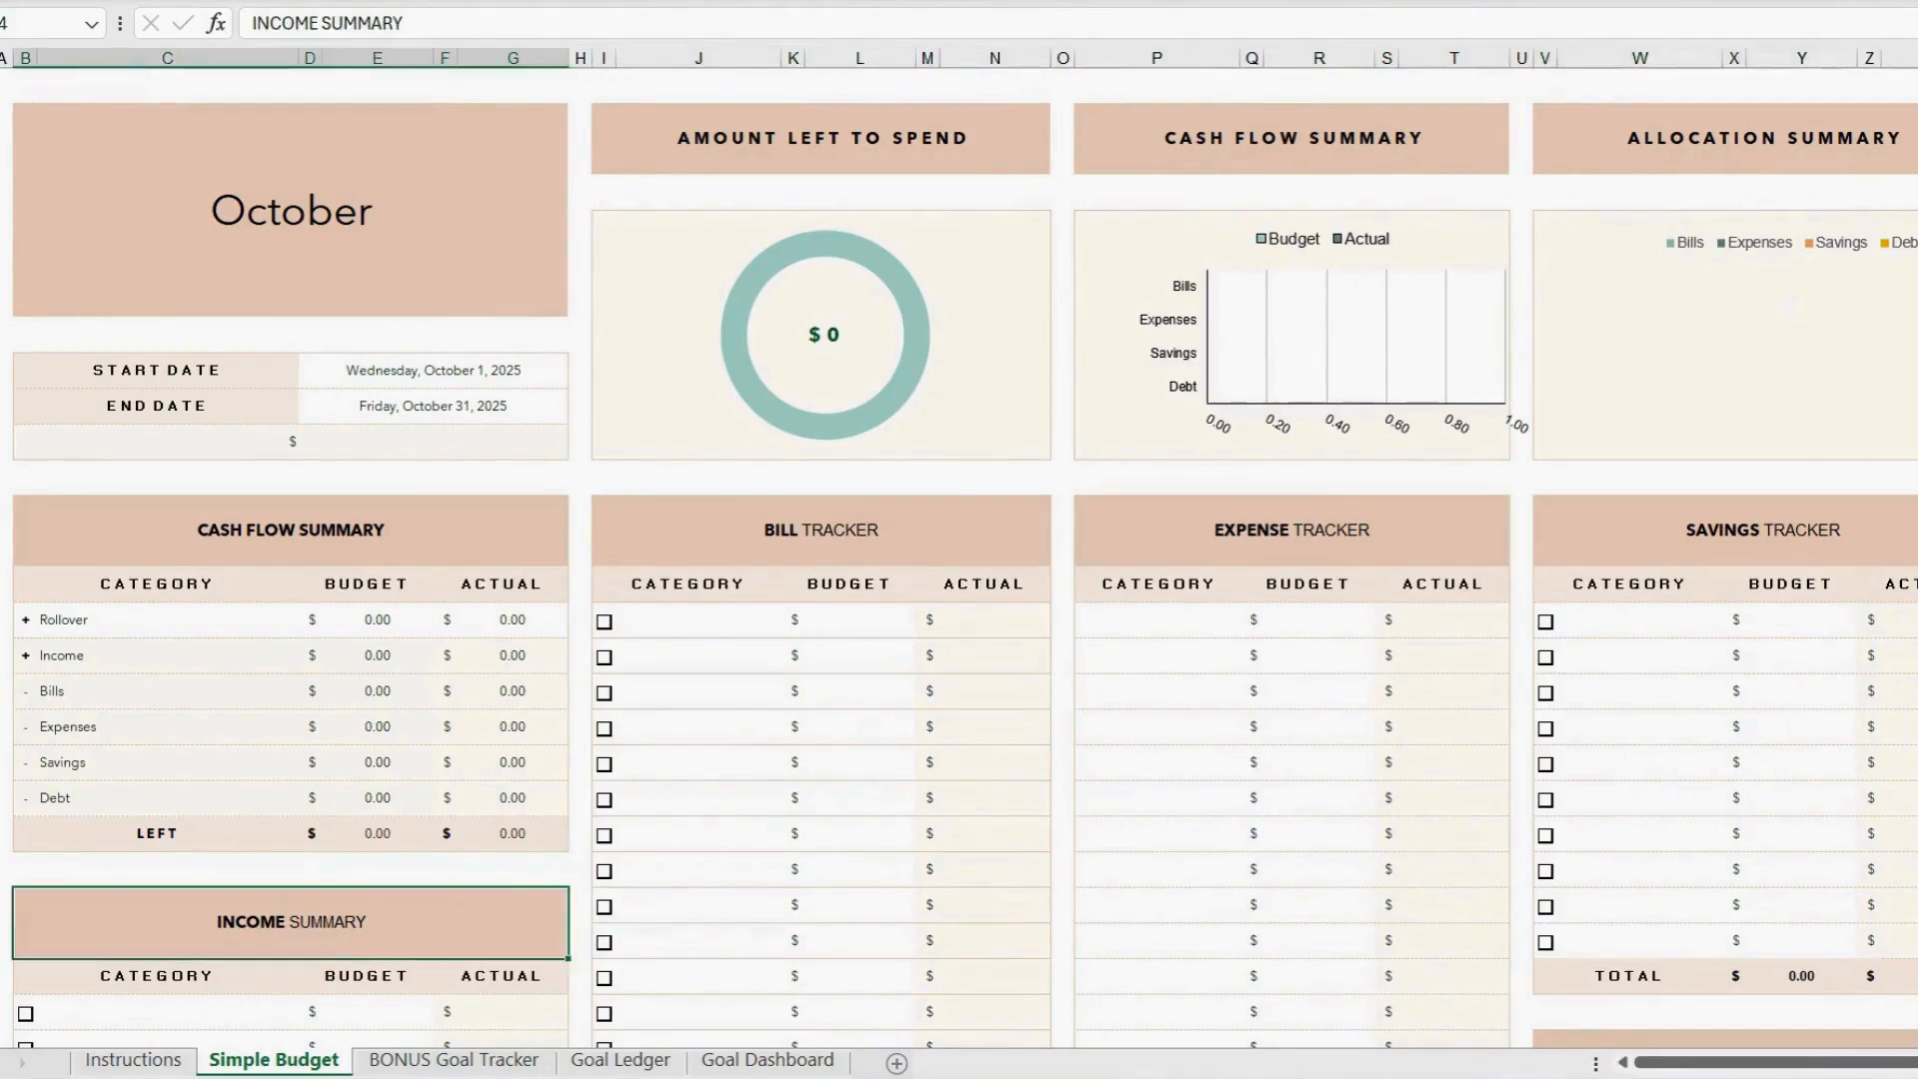
pyautogui.scroll(-1, 1676, 795)
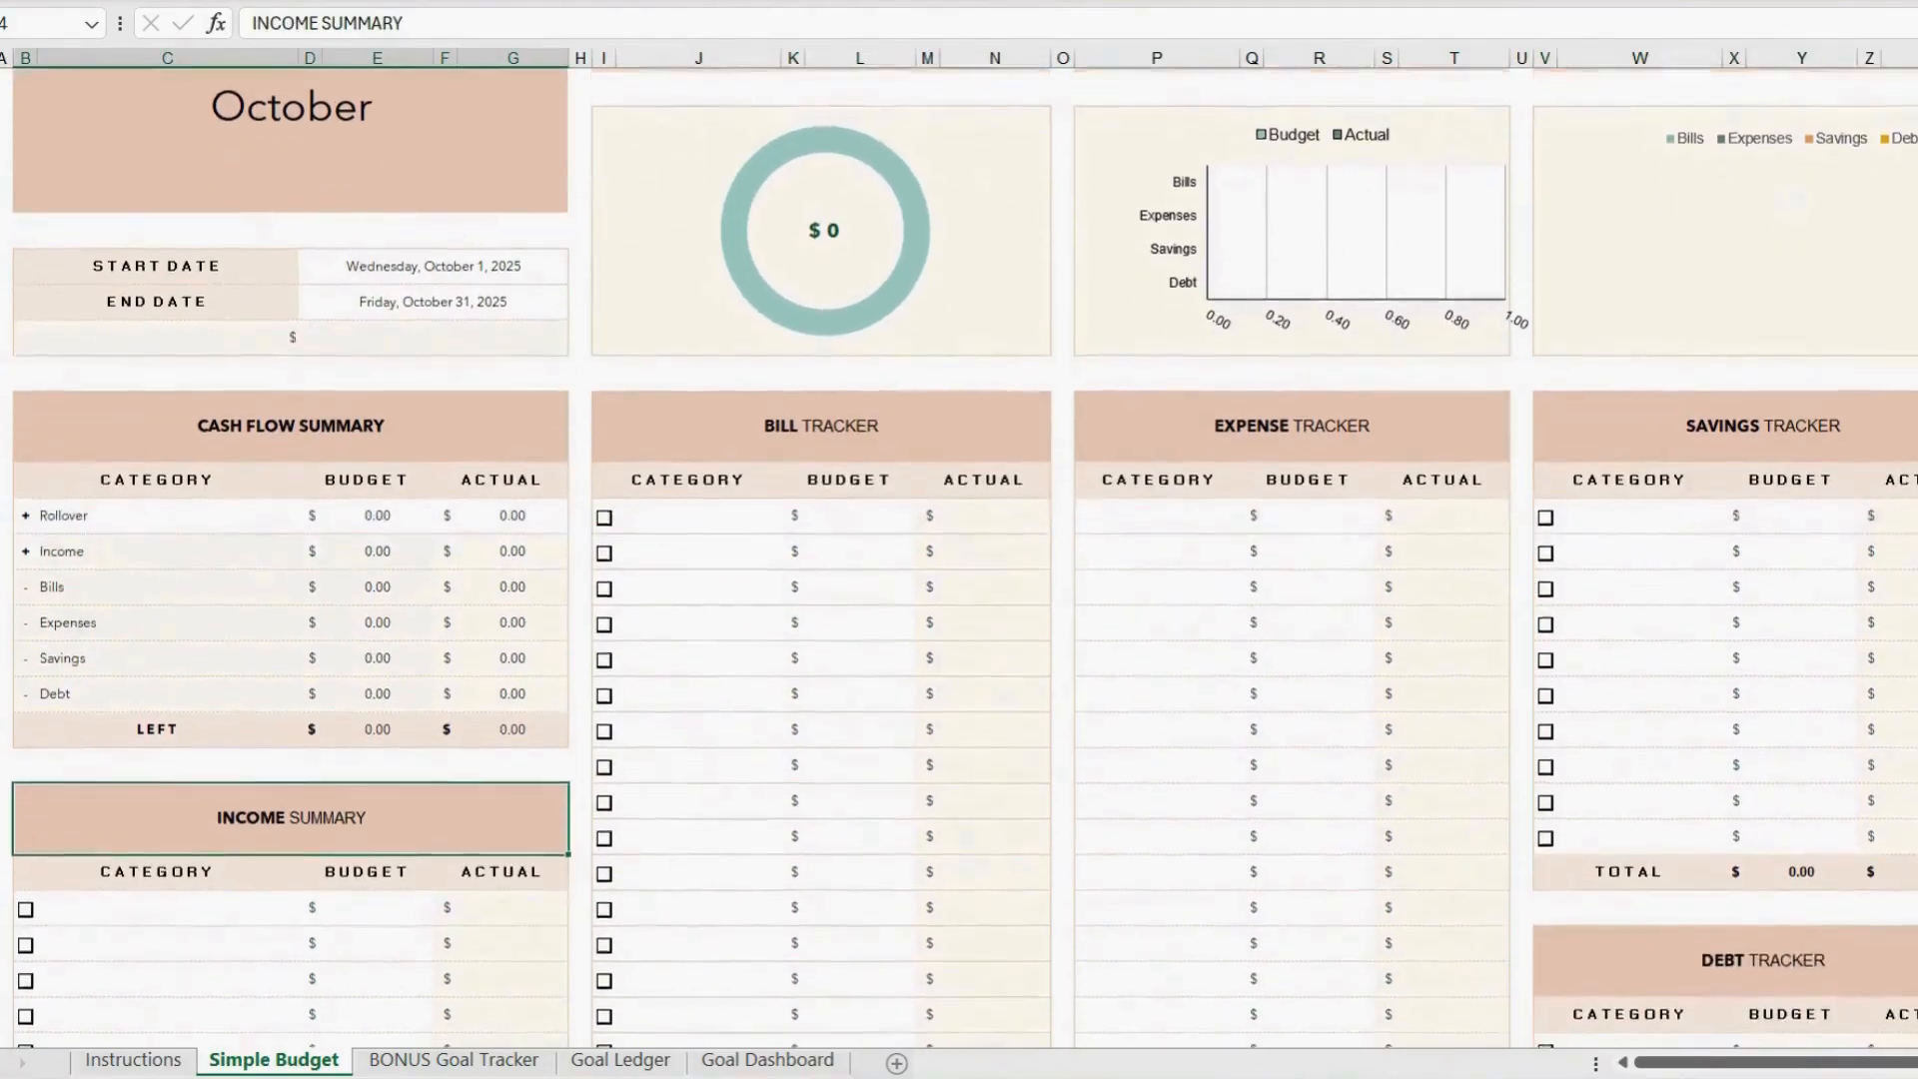
pyautogui.click(1871, 972)
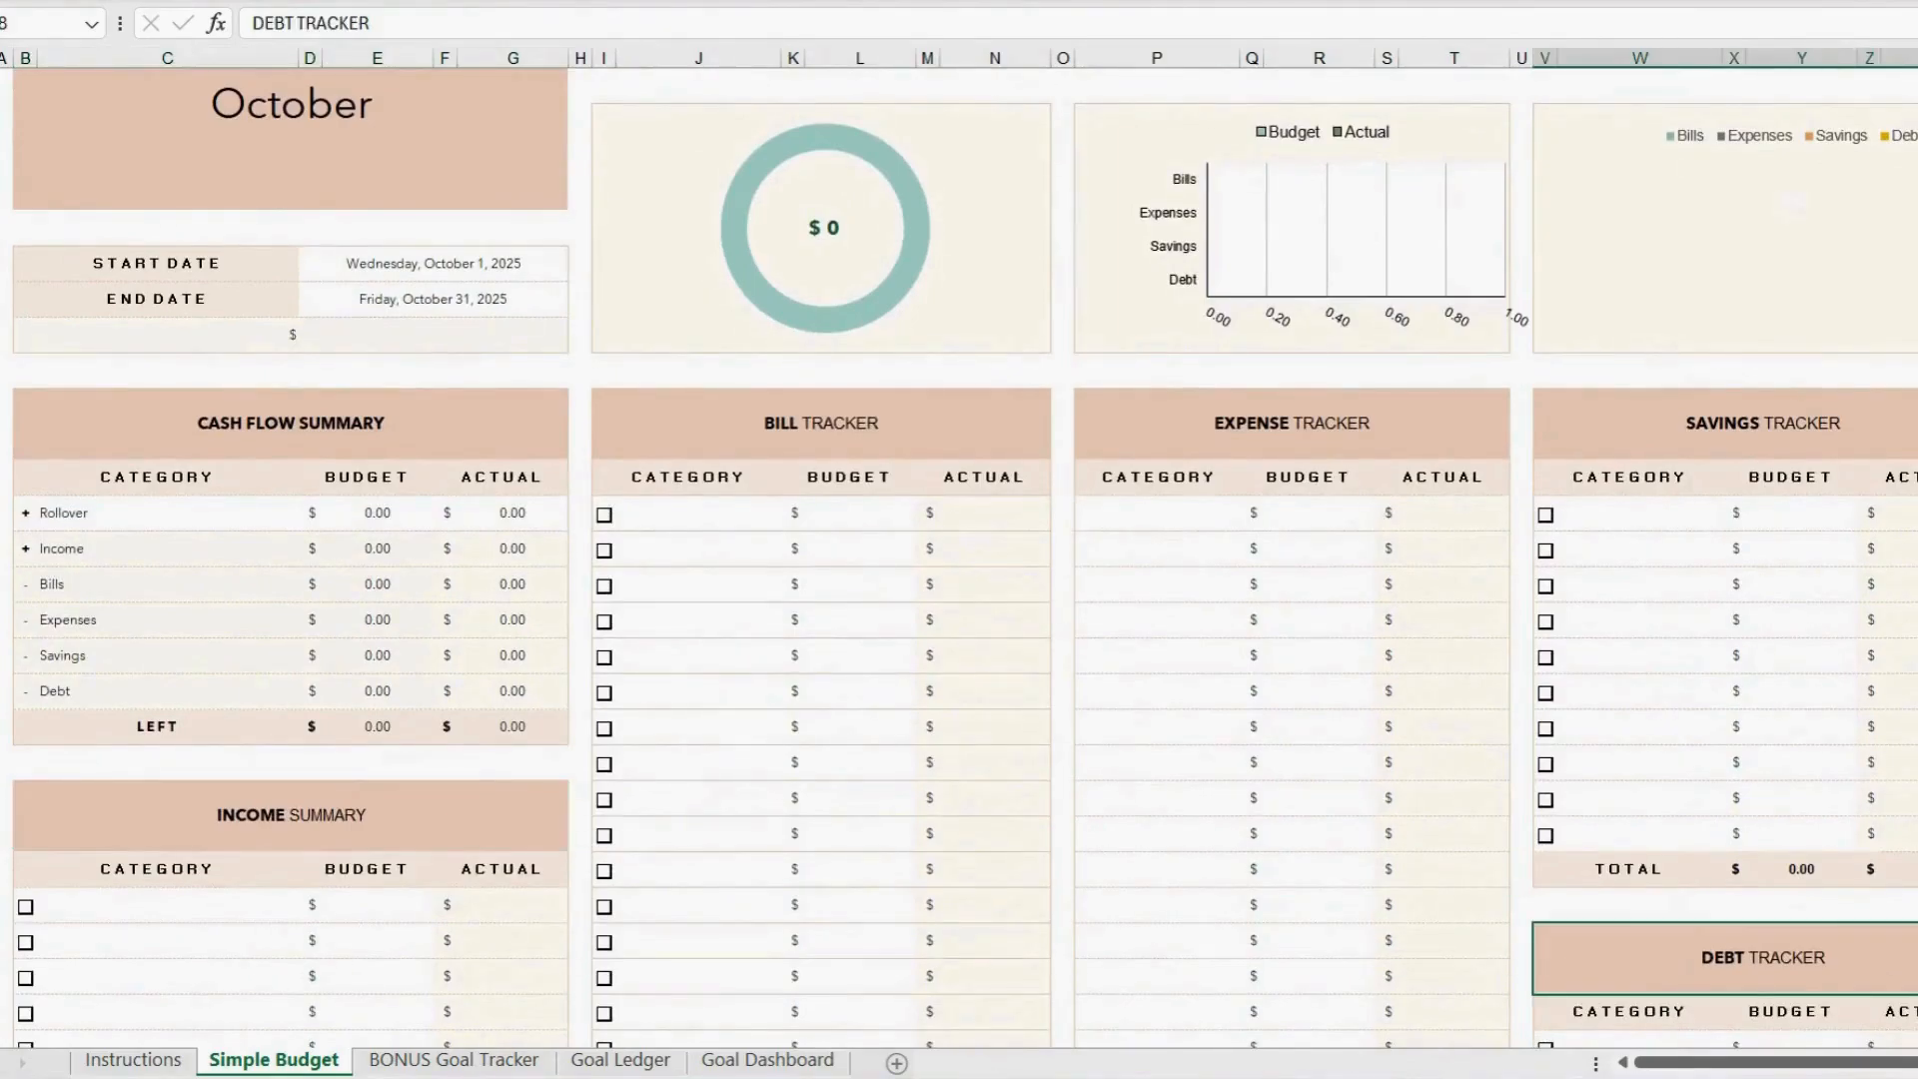
pyautogui.scroll(-3, 883, 904)
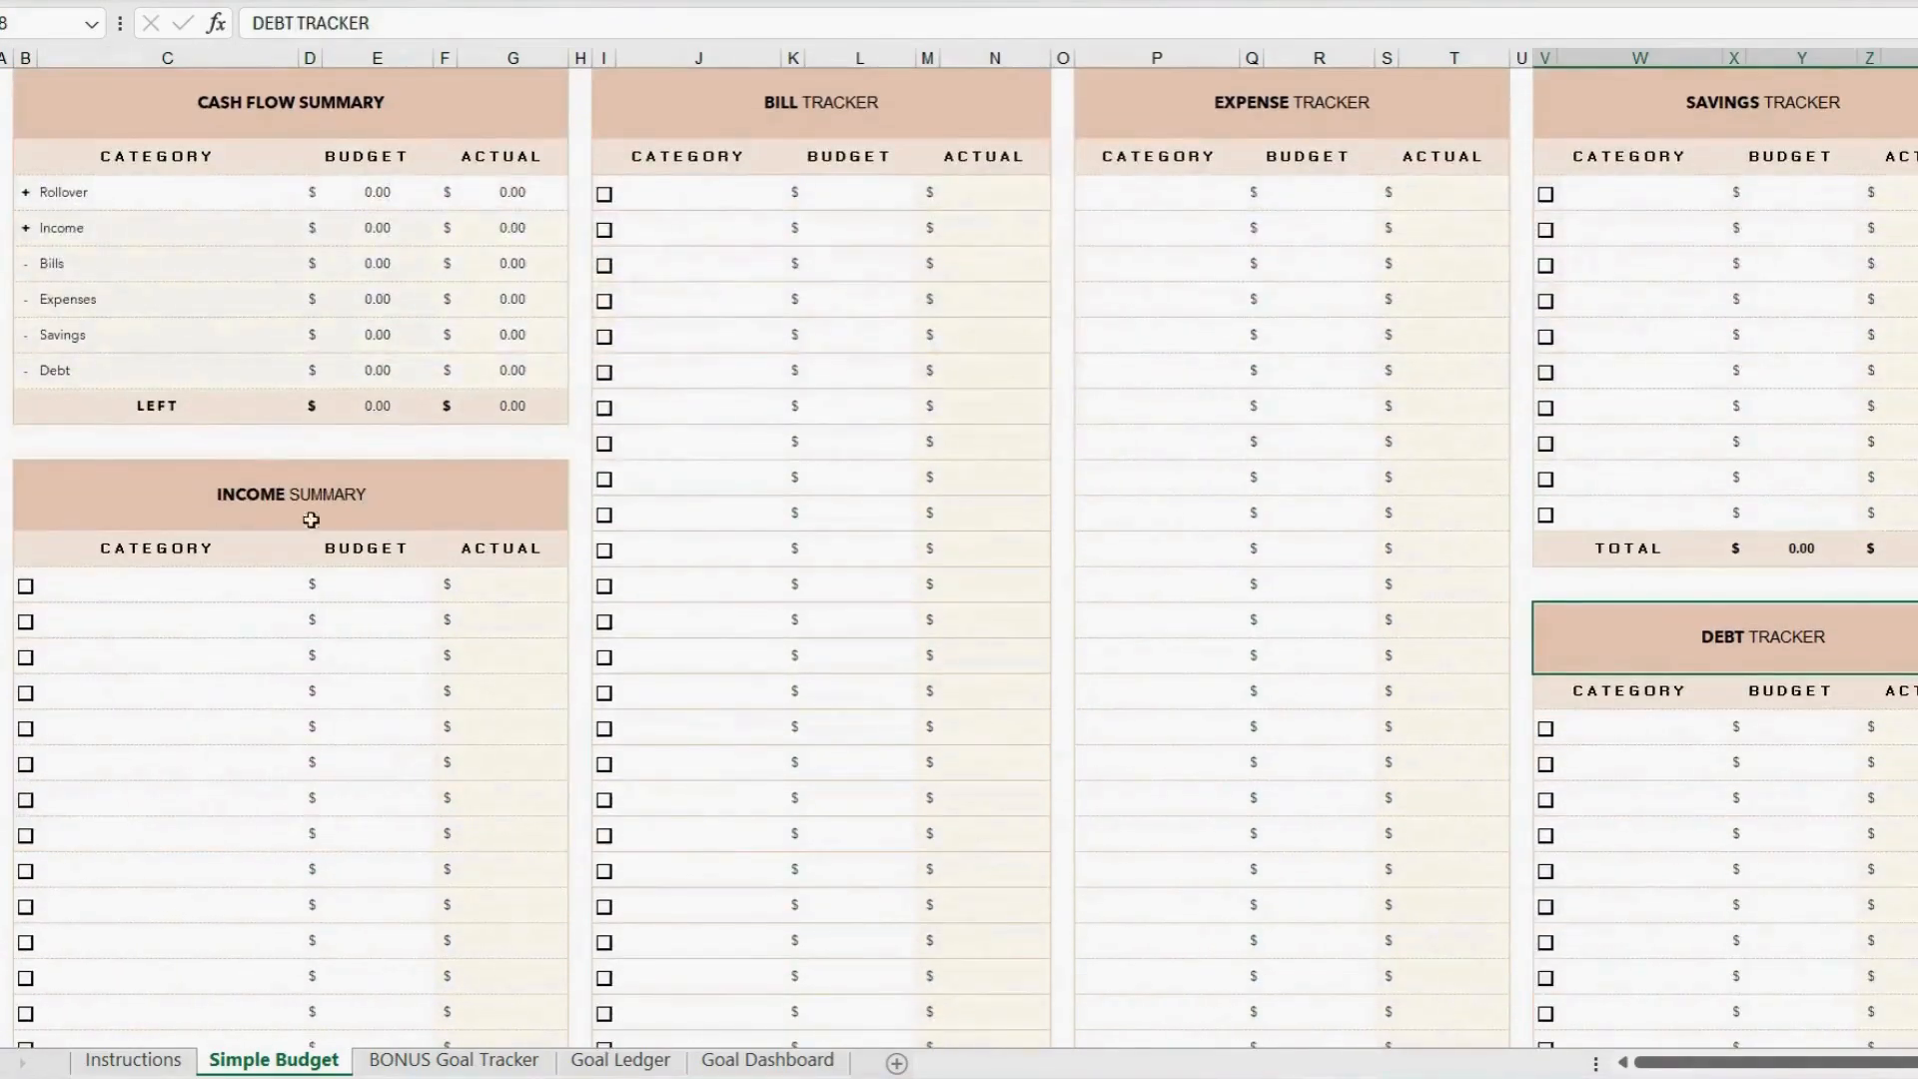
# Enter salary, bonuses, dividends and freelance as the first four categories of the Income Summary.
pyautogui.click(325, 488)
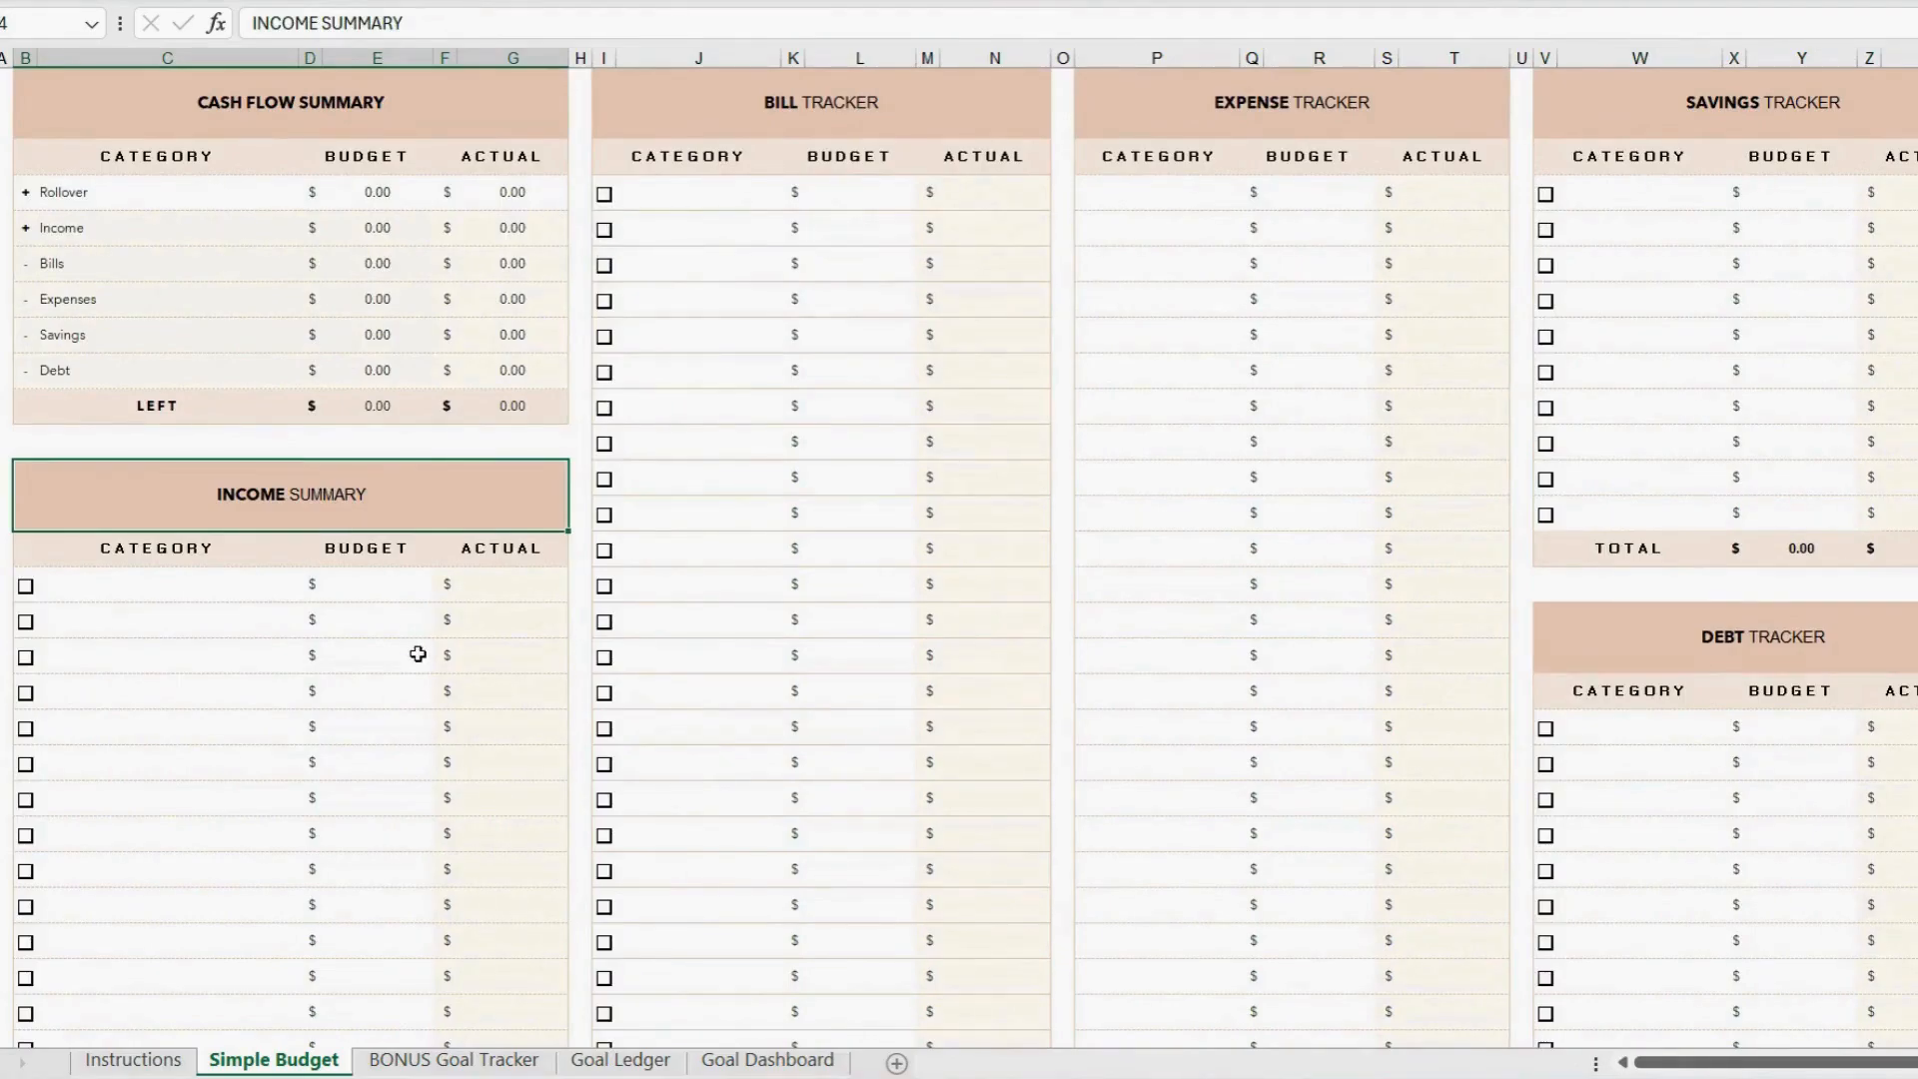
pyautogui.scroll(1, 418, 653)
pyautogui.click(214, 689)
pyautogui.write('salary')
pyautogui.press('Return')
pyautogui.write('bonuses')
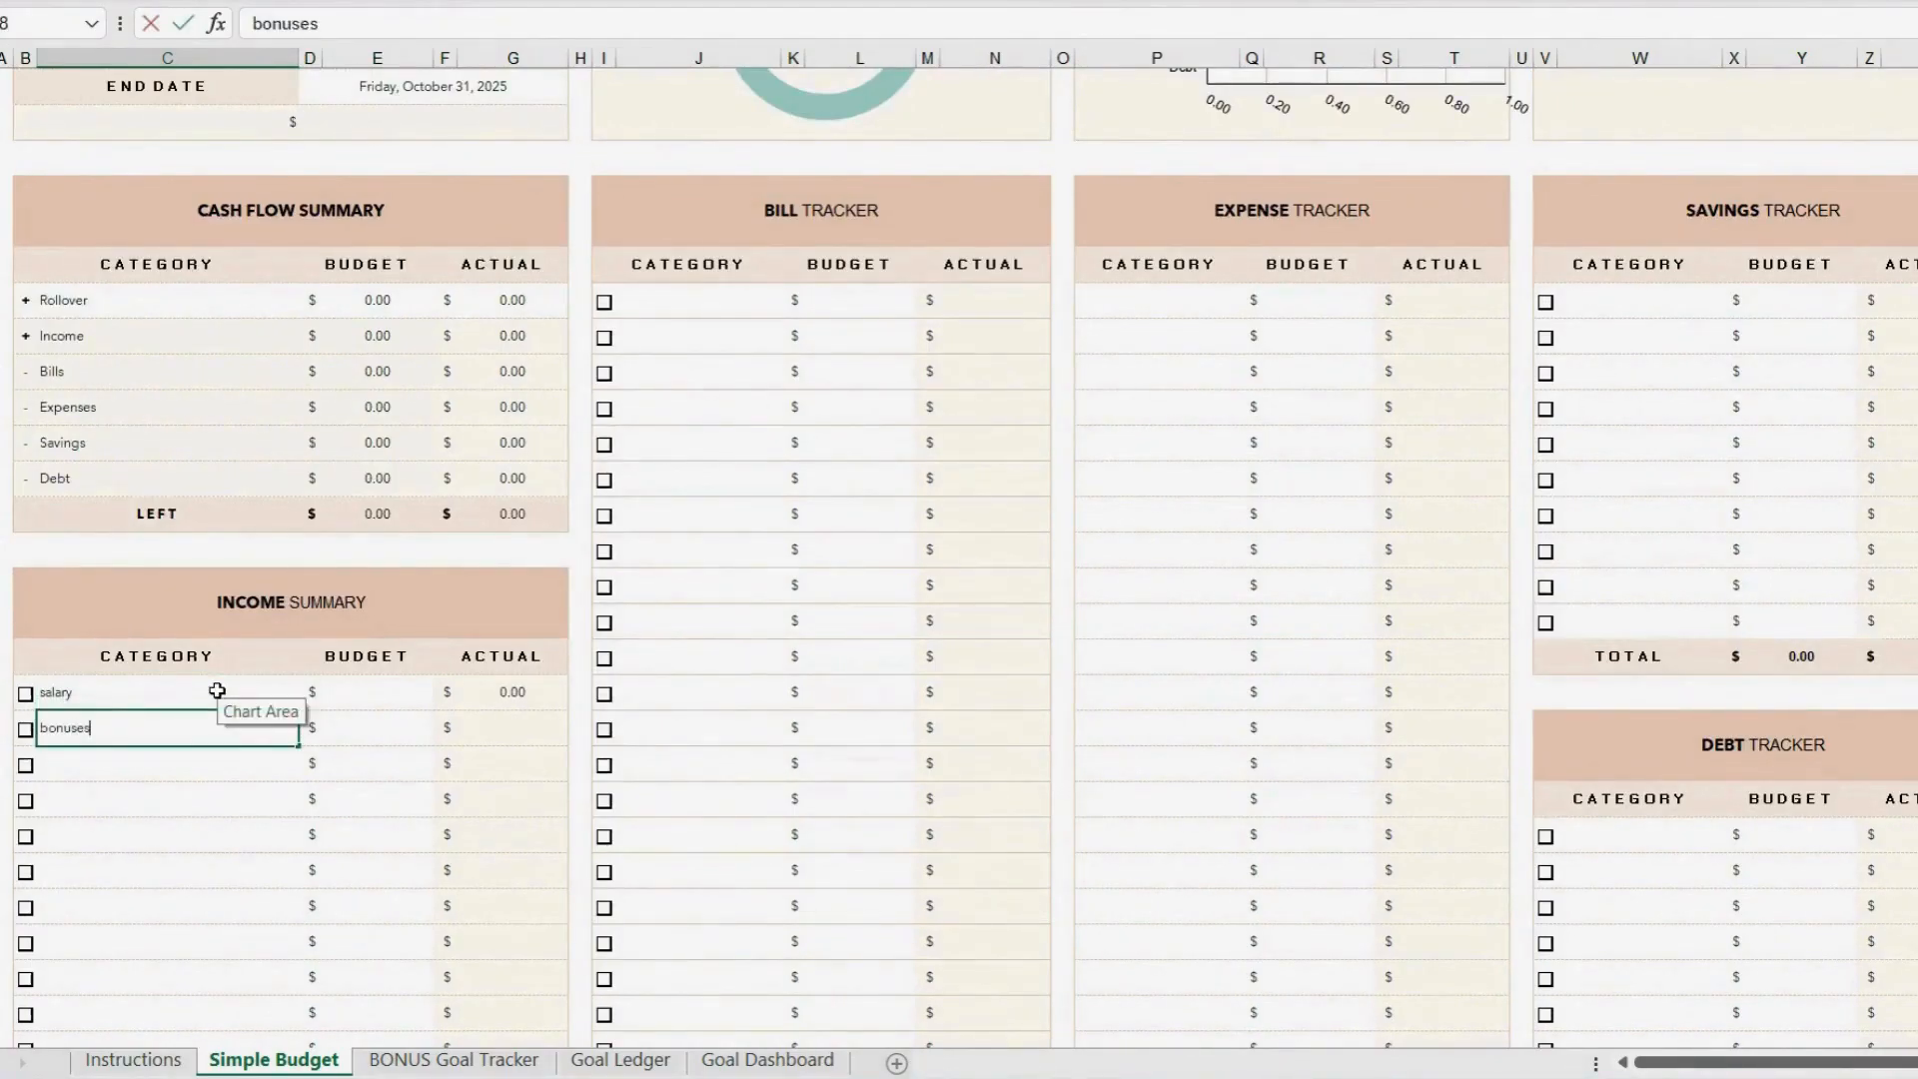
pyautogui.press('Return')
pyautogui.write('divid')
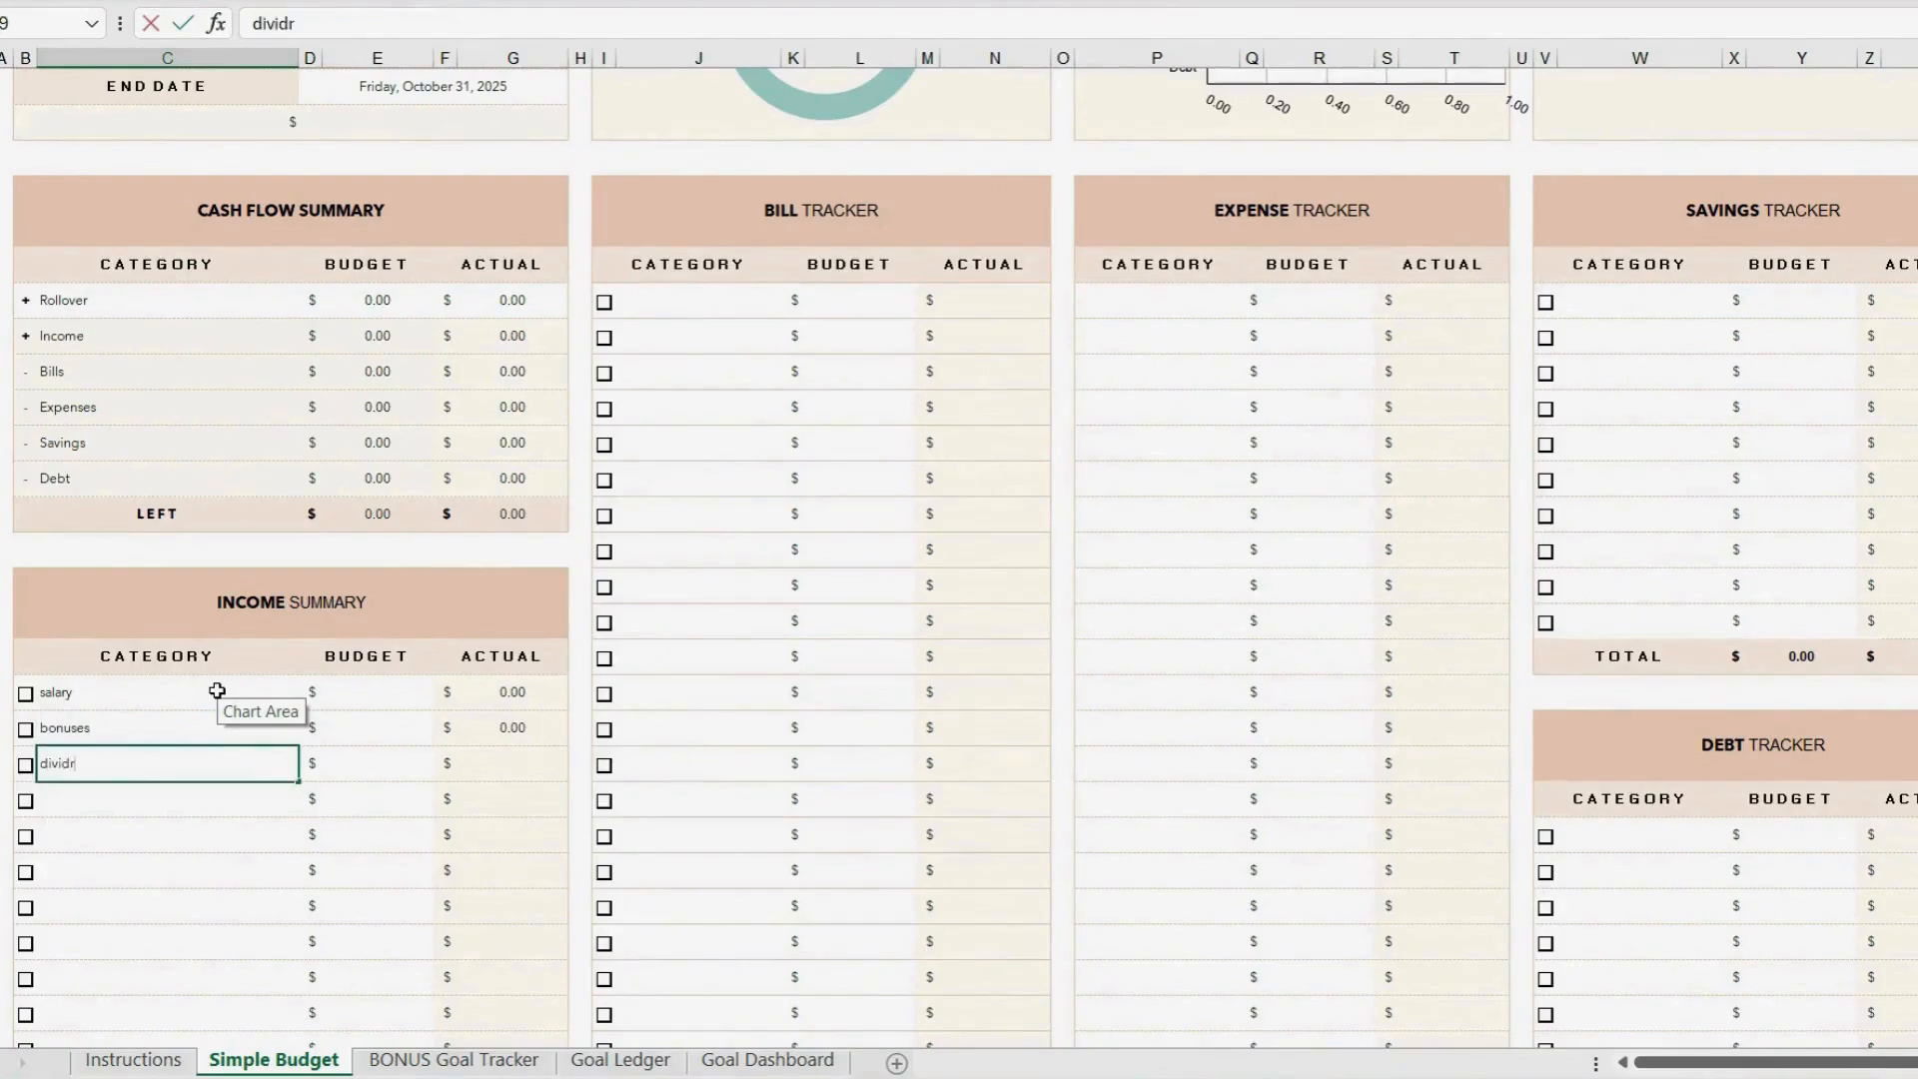
pyautogui.write('ends')
pyautogui.press('Return')
pyautogui.write('freelance')
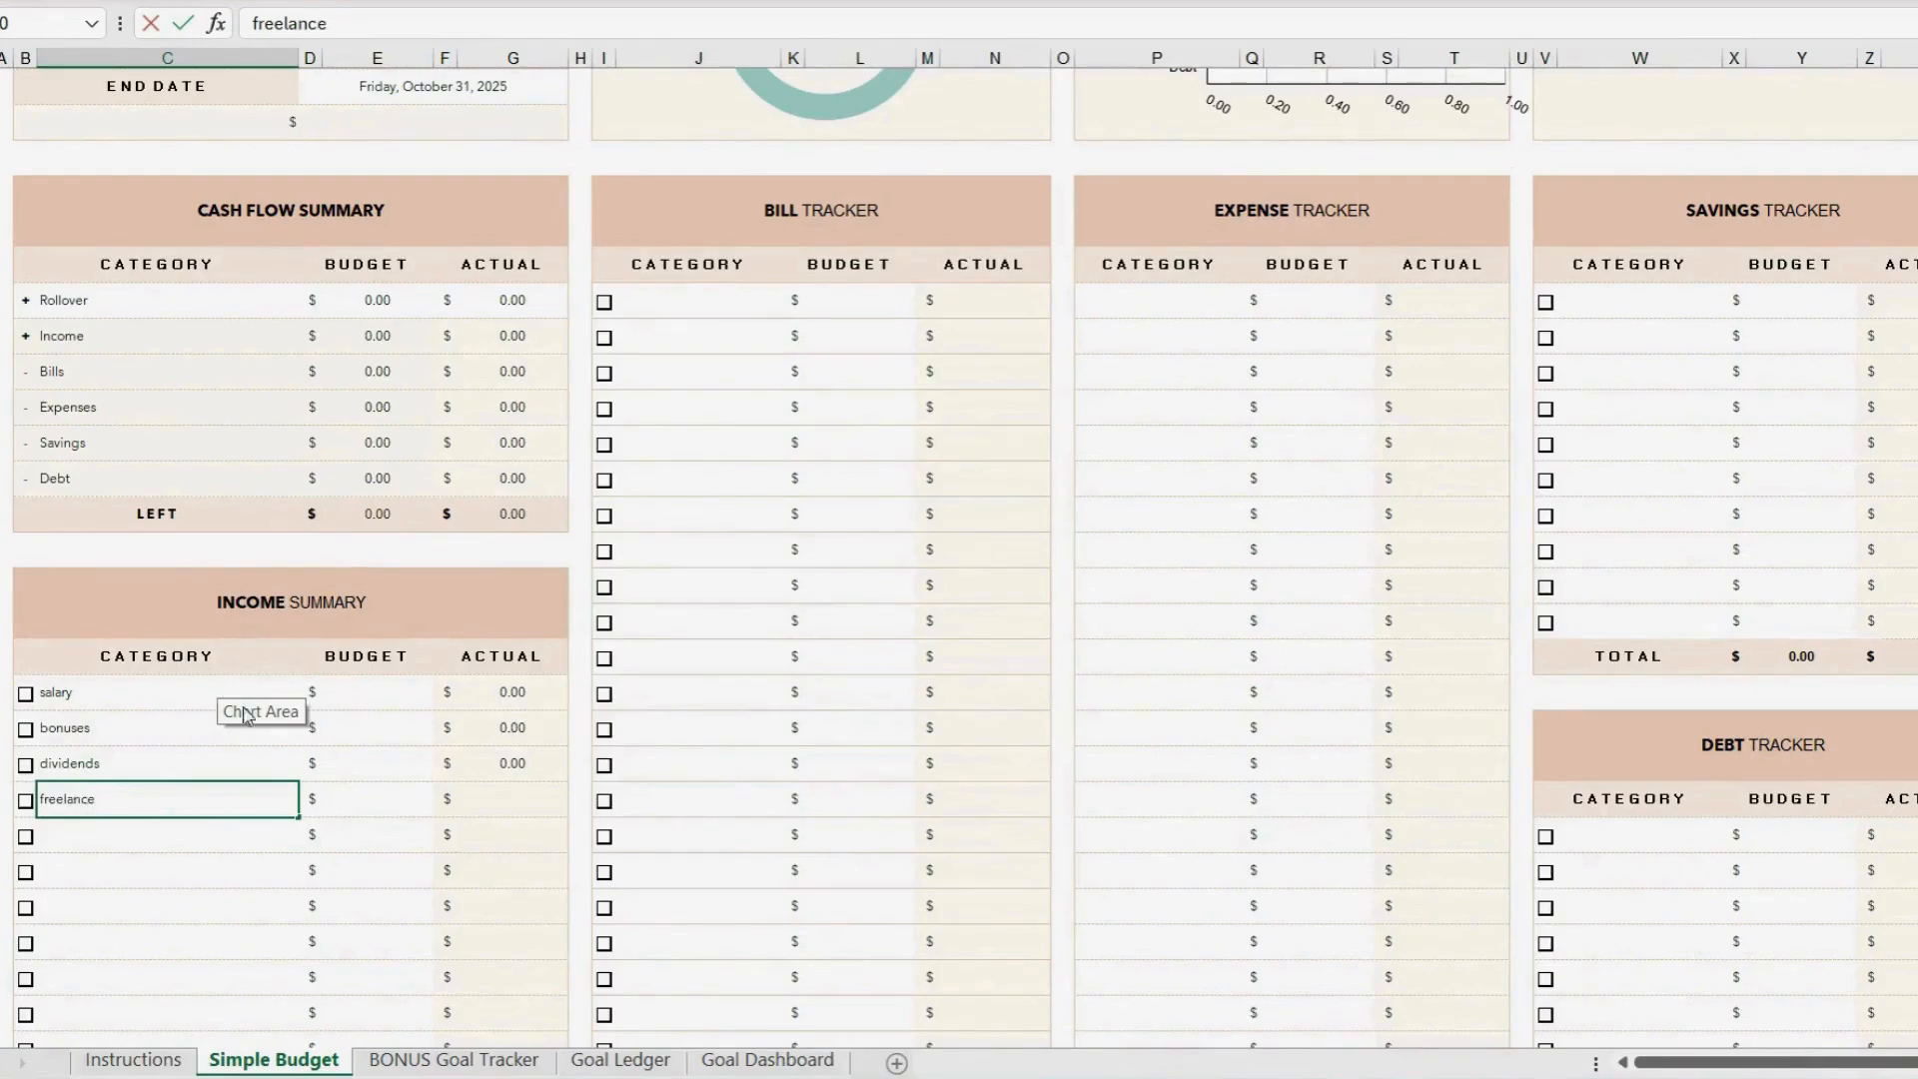
# Set the income budgets to 20,000 for salary, 2000 for bonuses, 1000 for dividends and 500 for freelance.
pyautogui.click(342, 680)
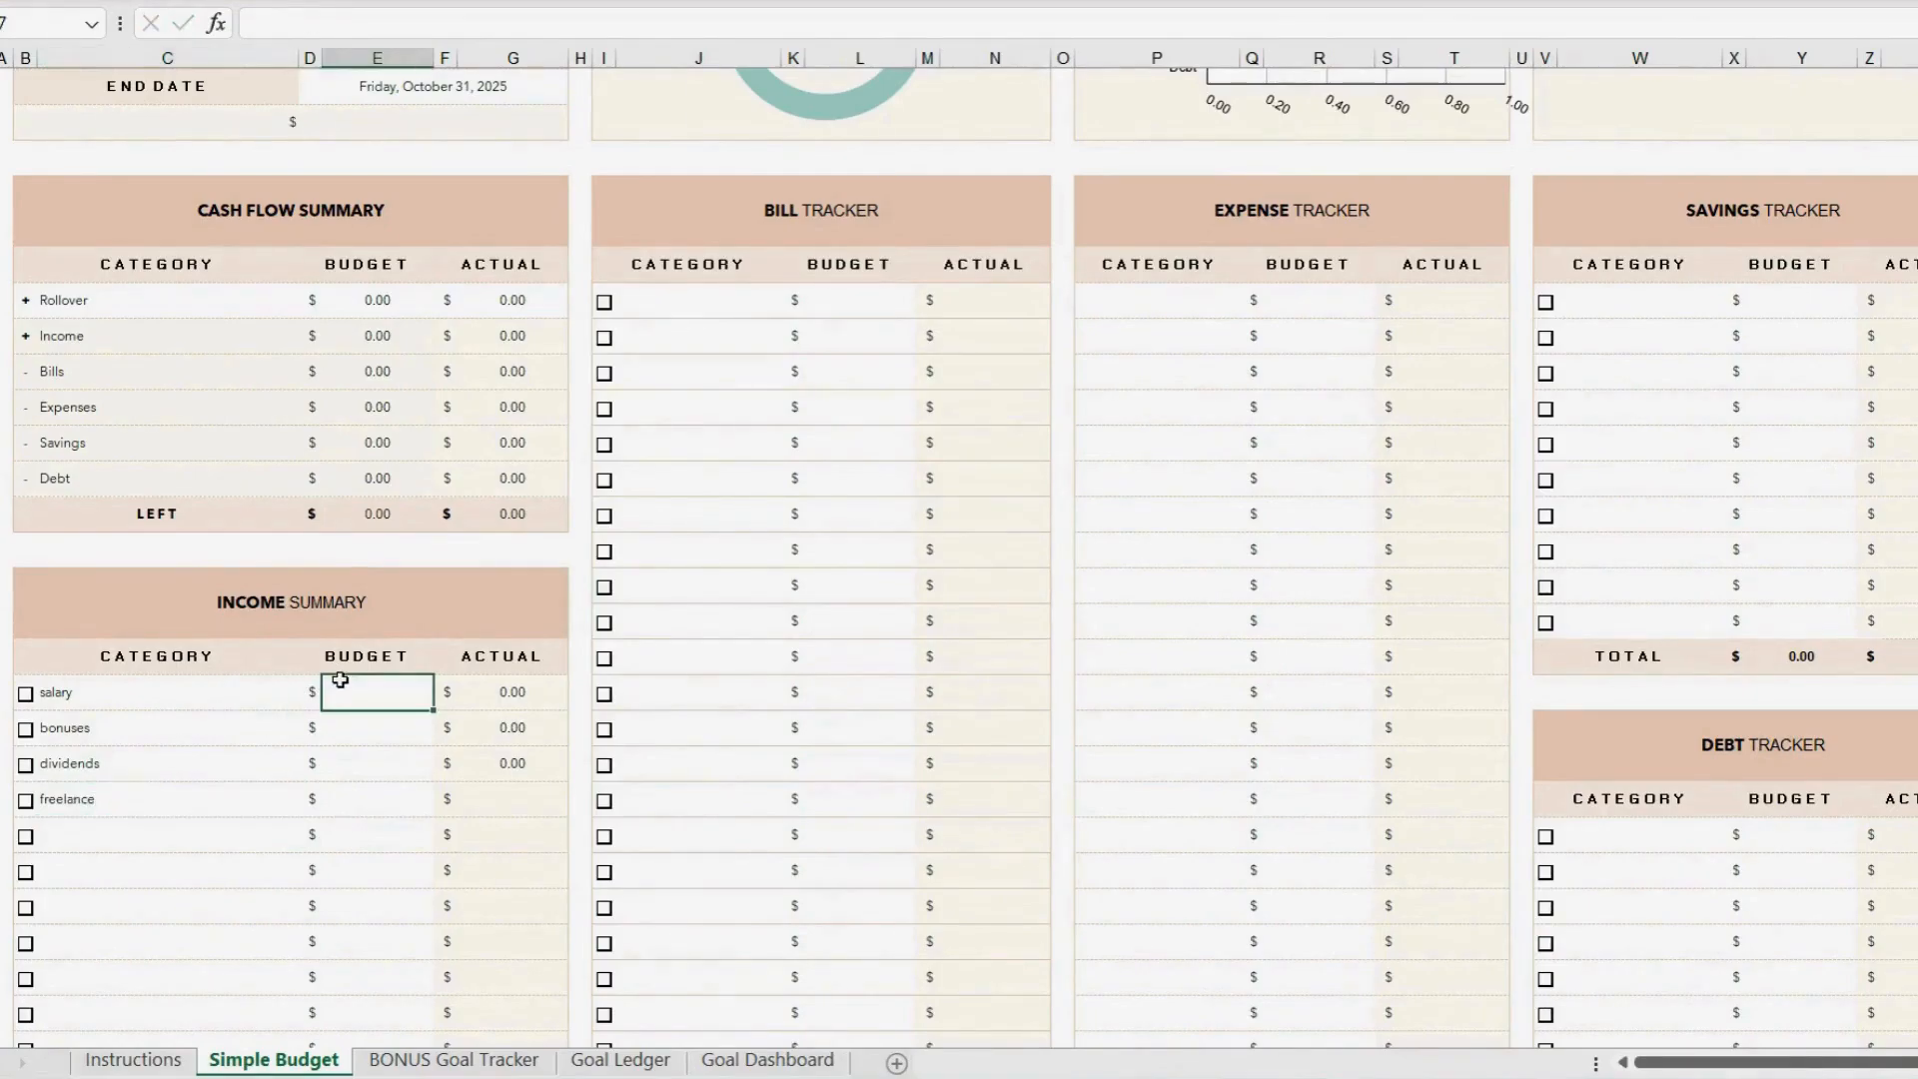
pyautogui.write('20,000')
pyautogui.press('Return')
pyautogui.write('2000')
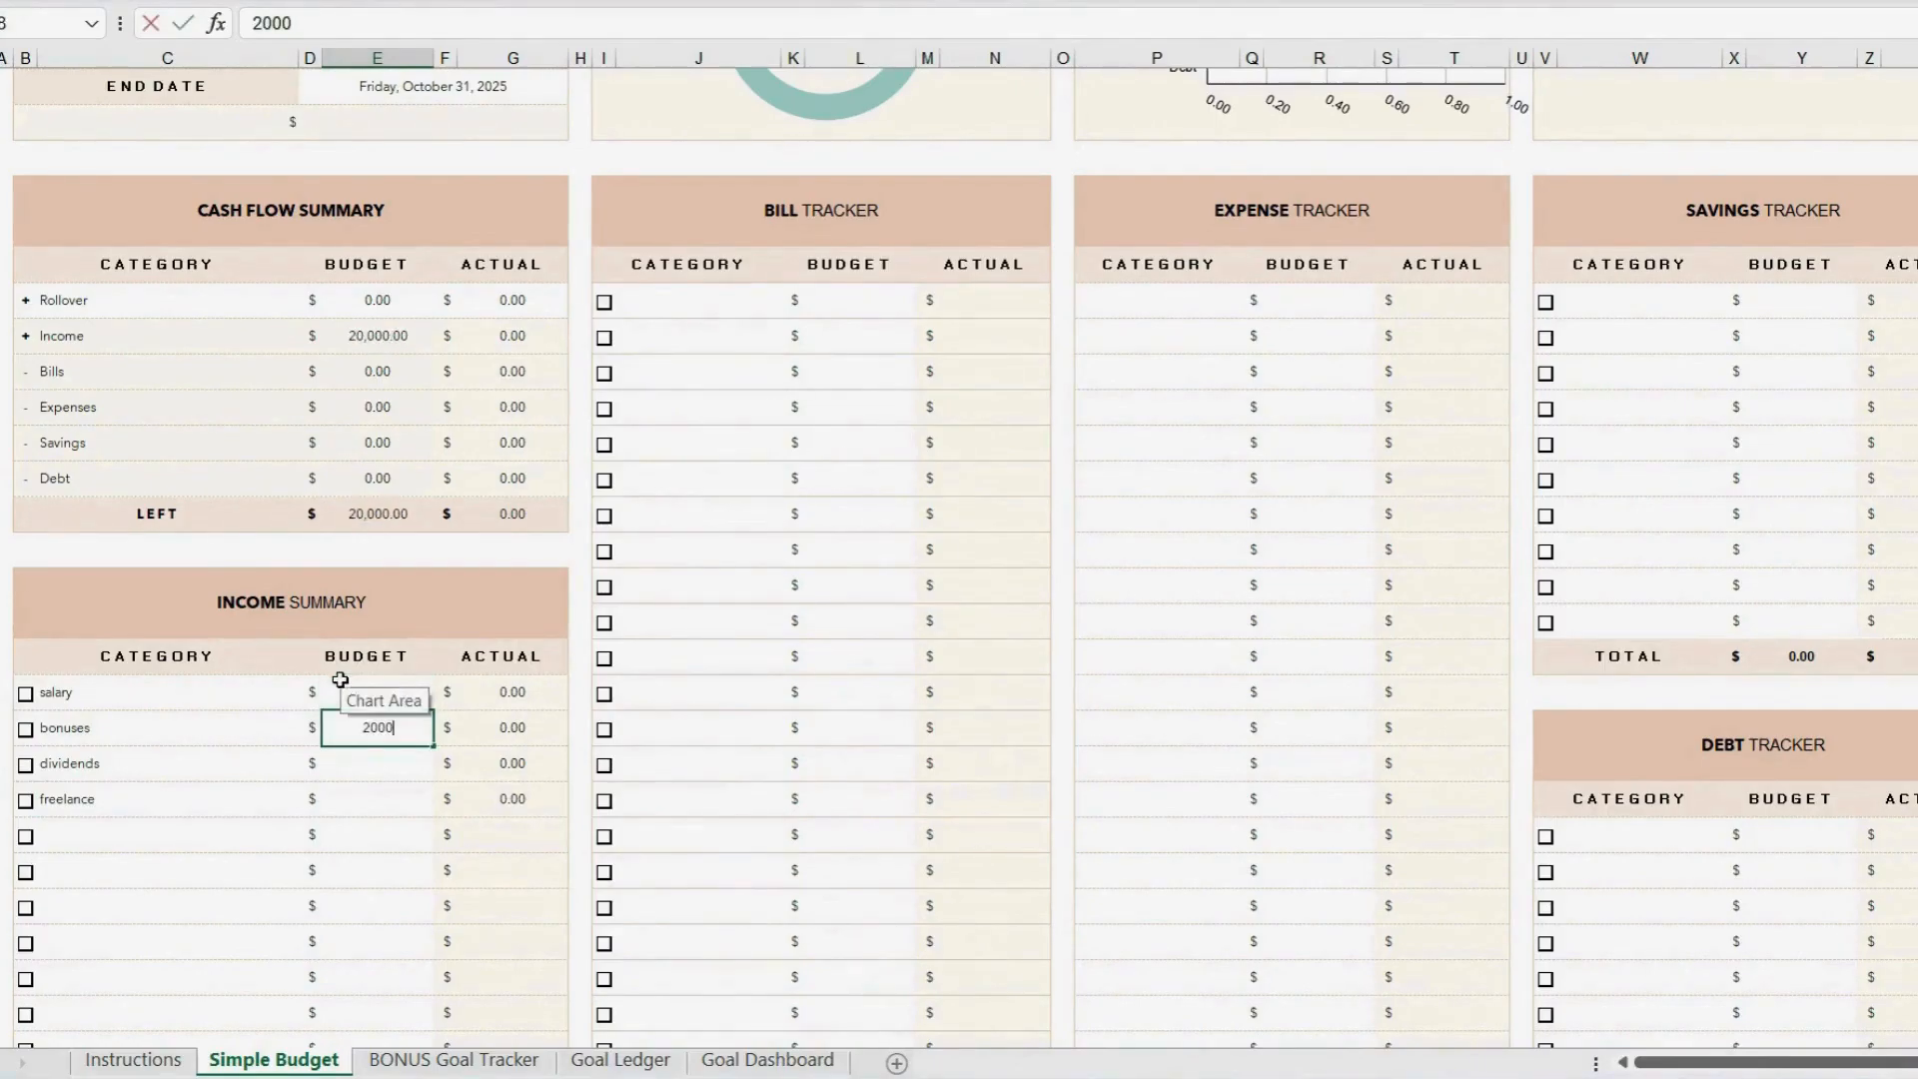
pyautogui.press('Return')
pyautogui.write('1000')
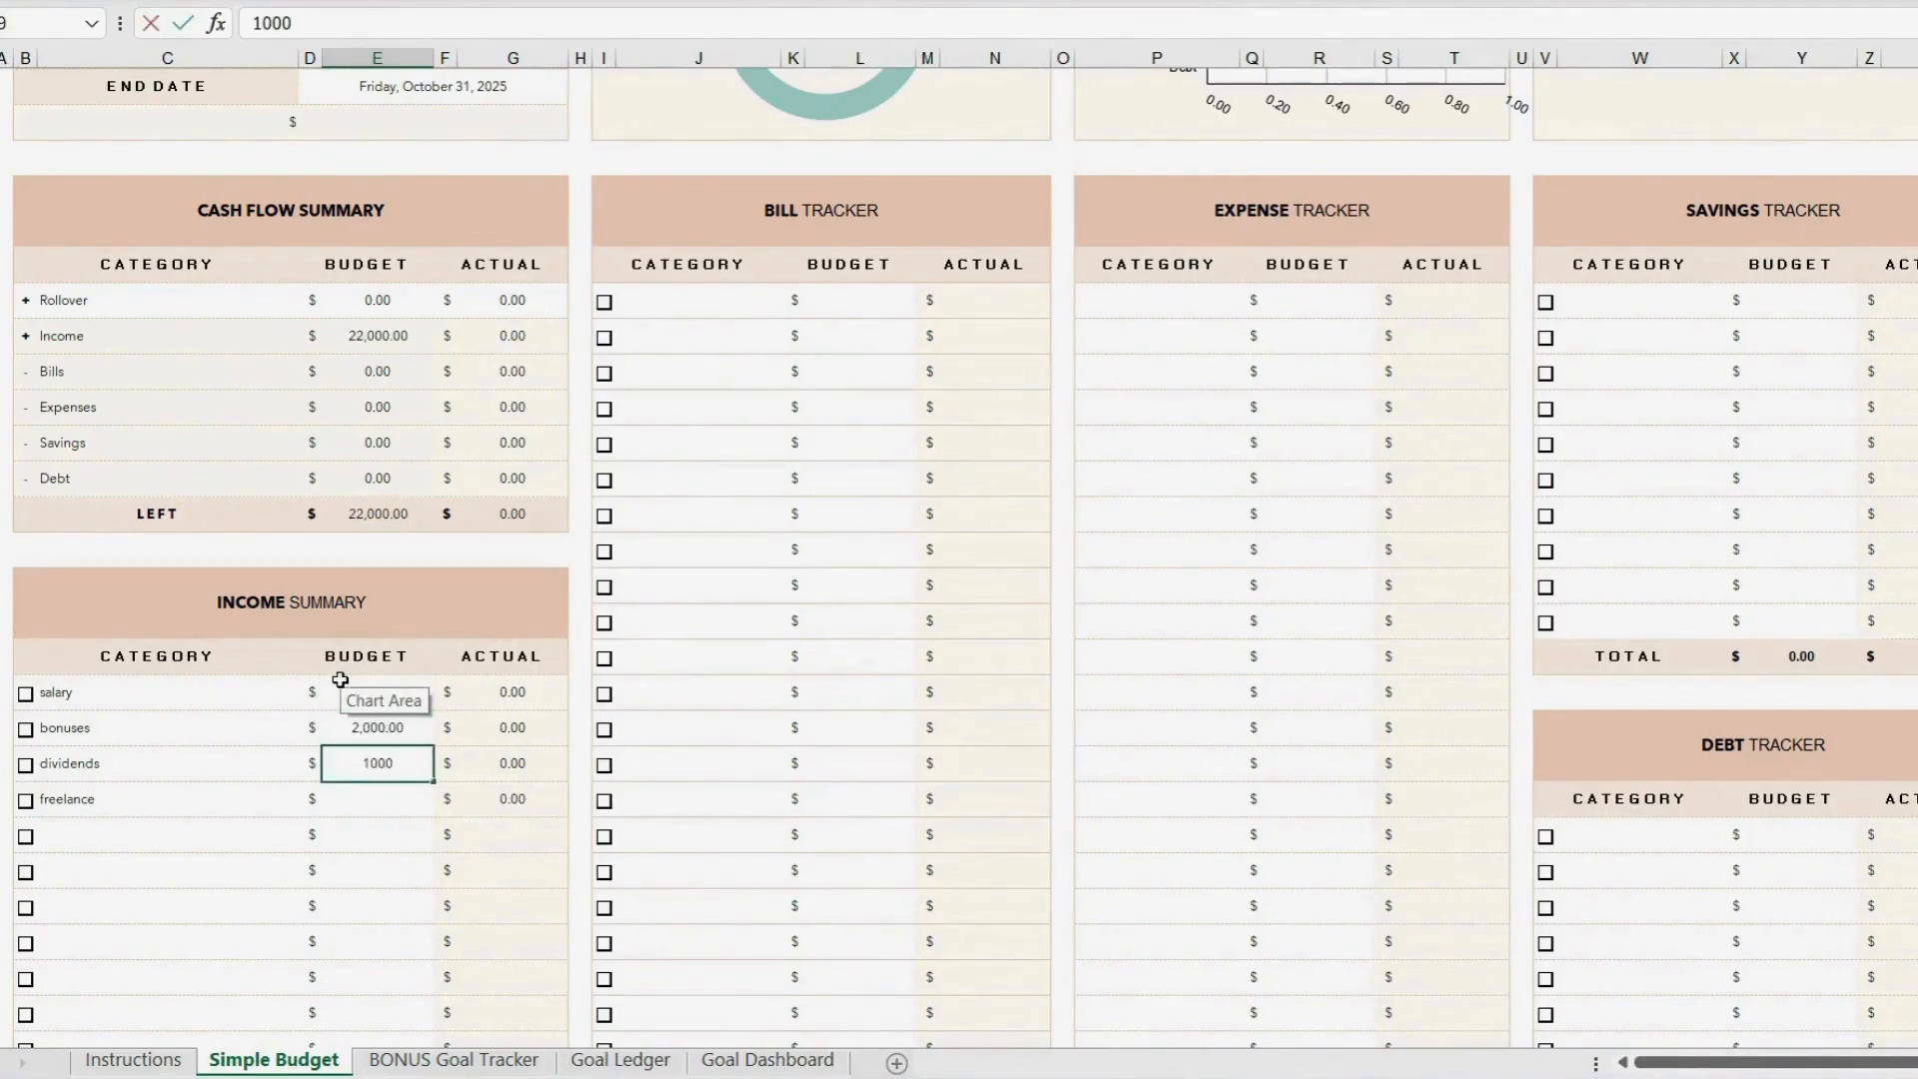
pyautogui.press('Return')
pyautogui.write('500')
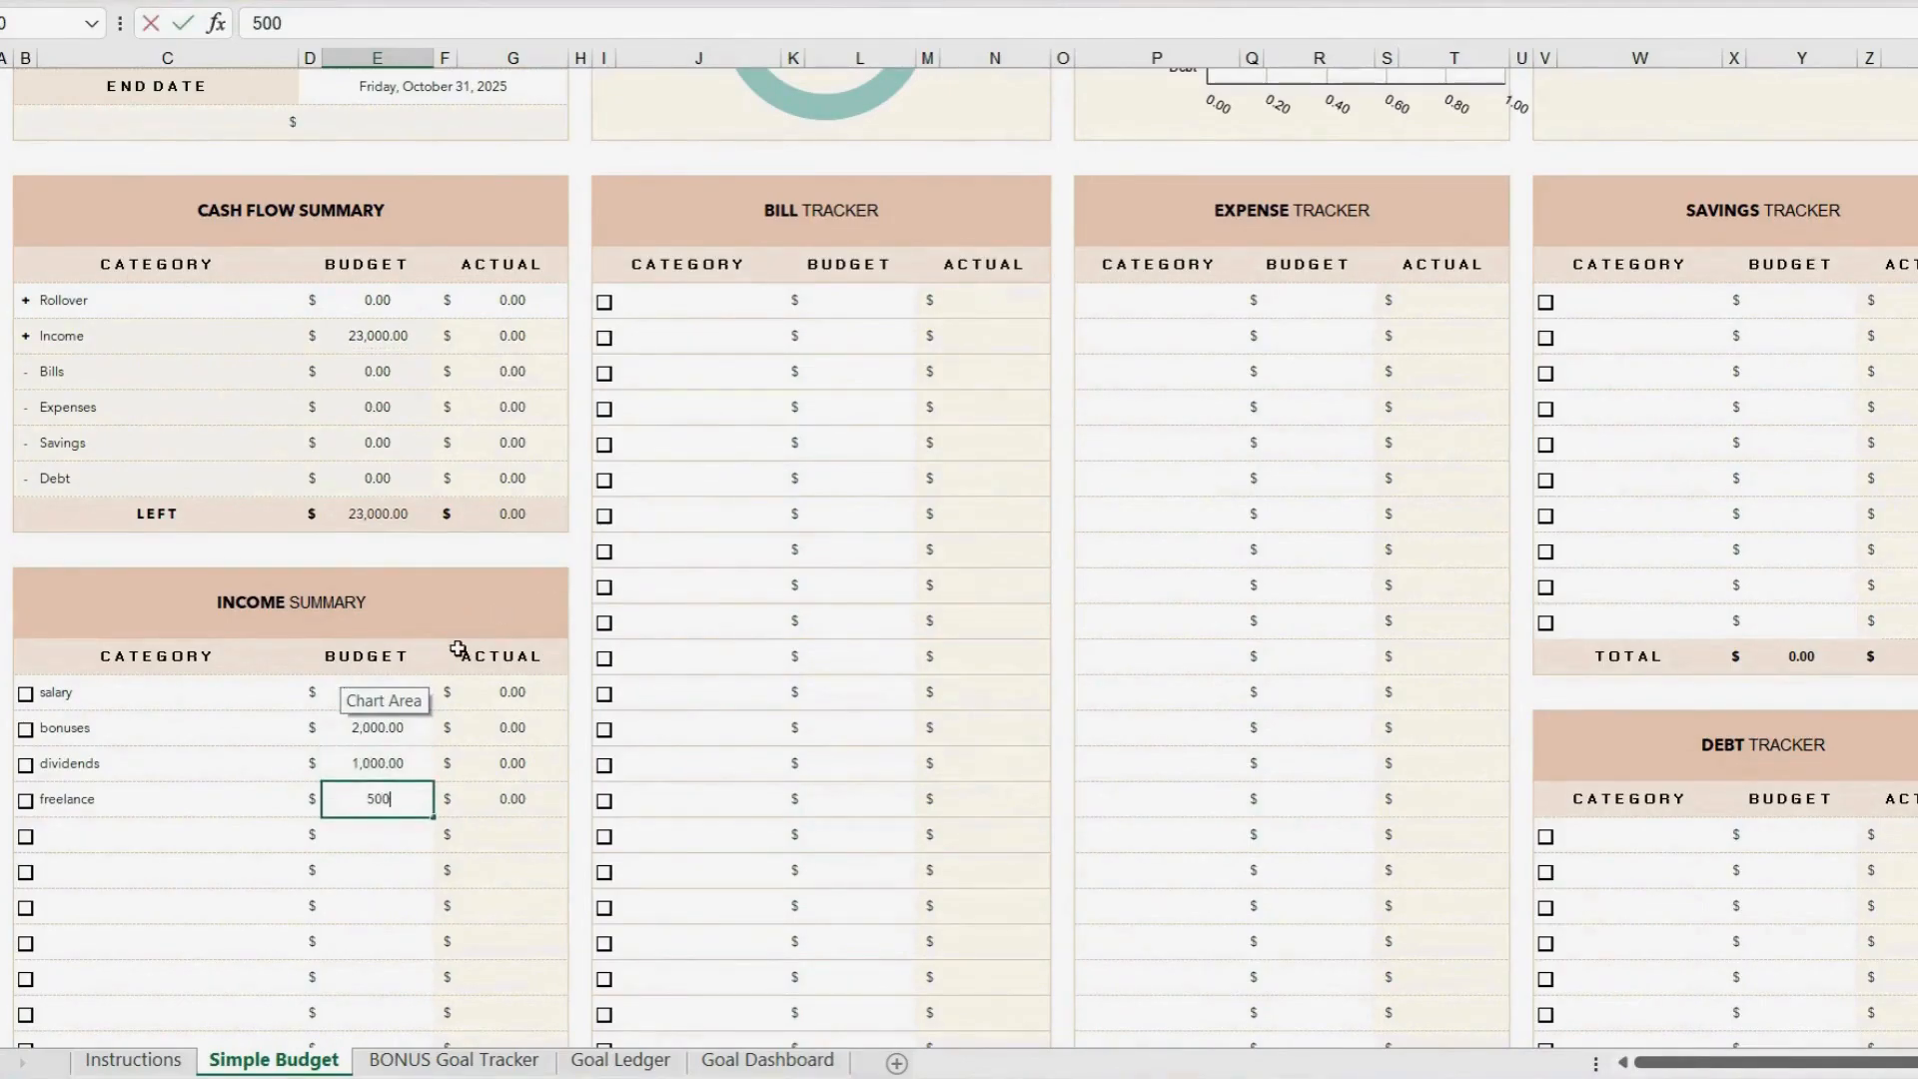
pyautogui.click(458, 704)
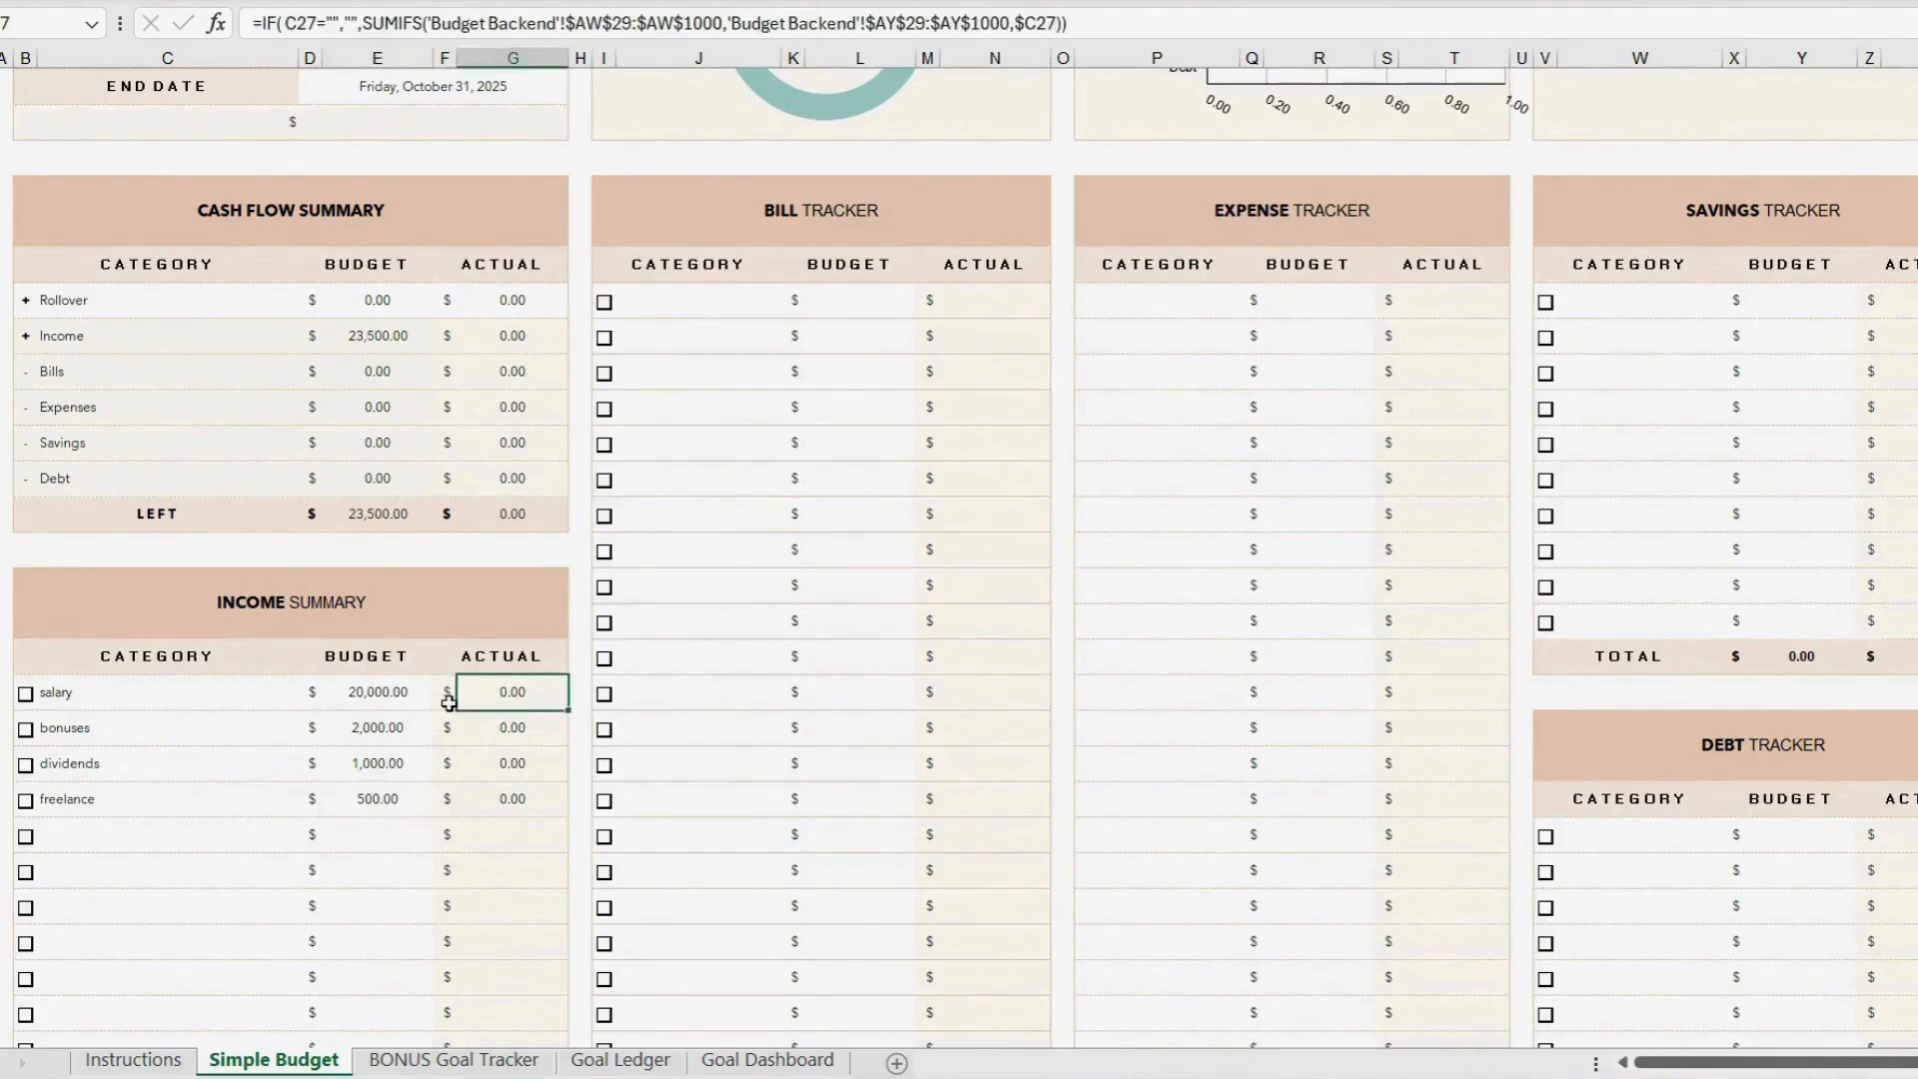
pyautogui.click(389, 625)
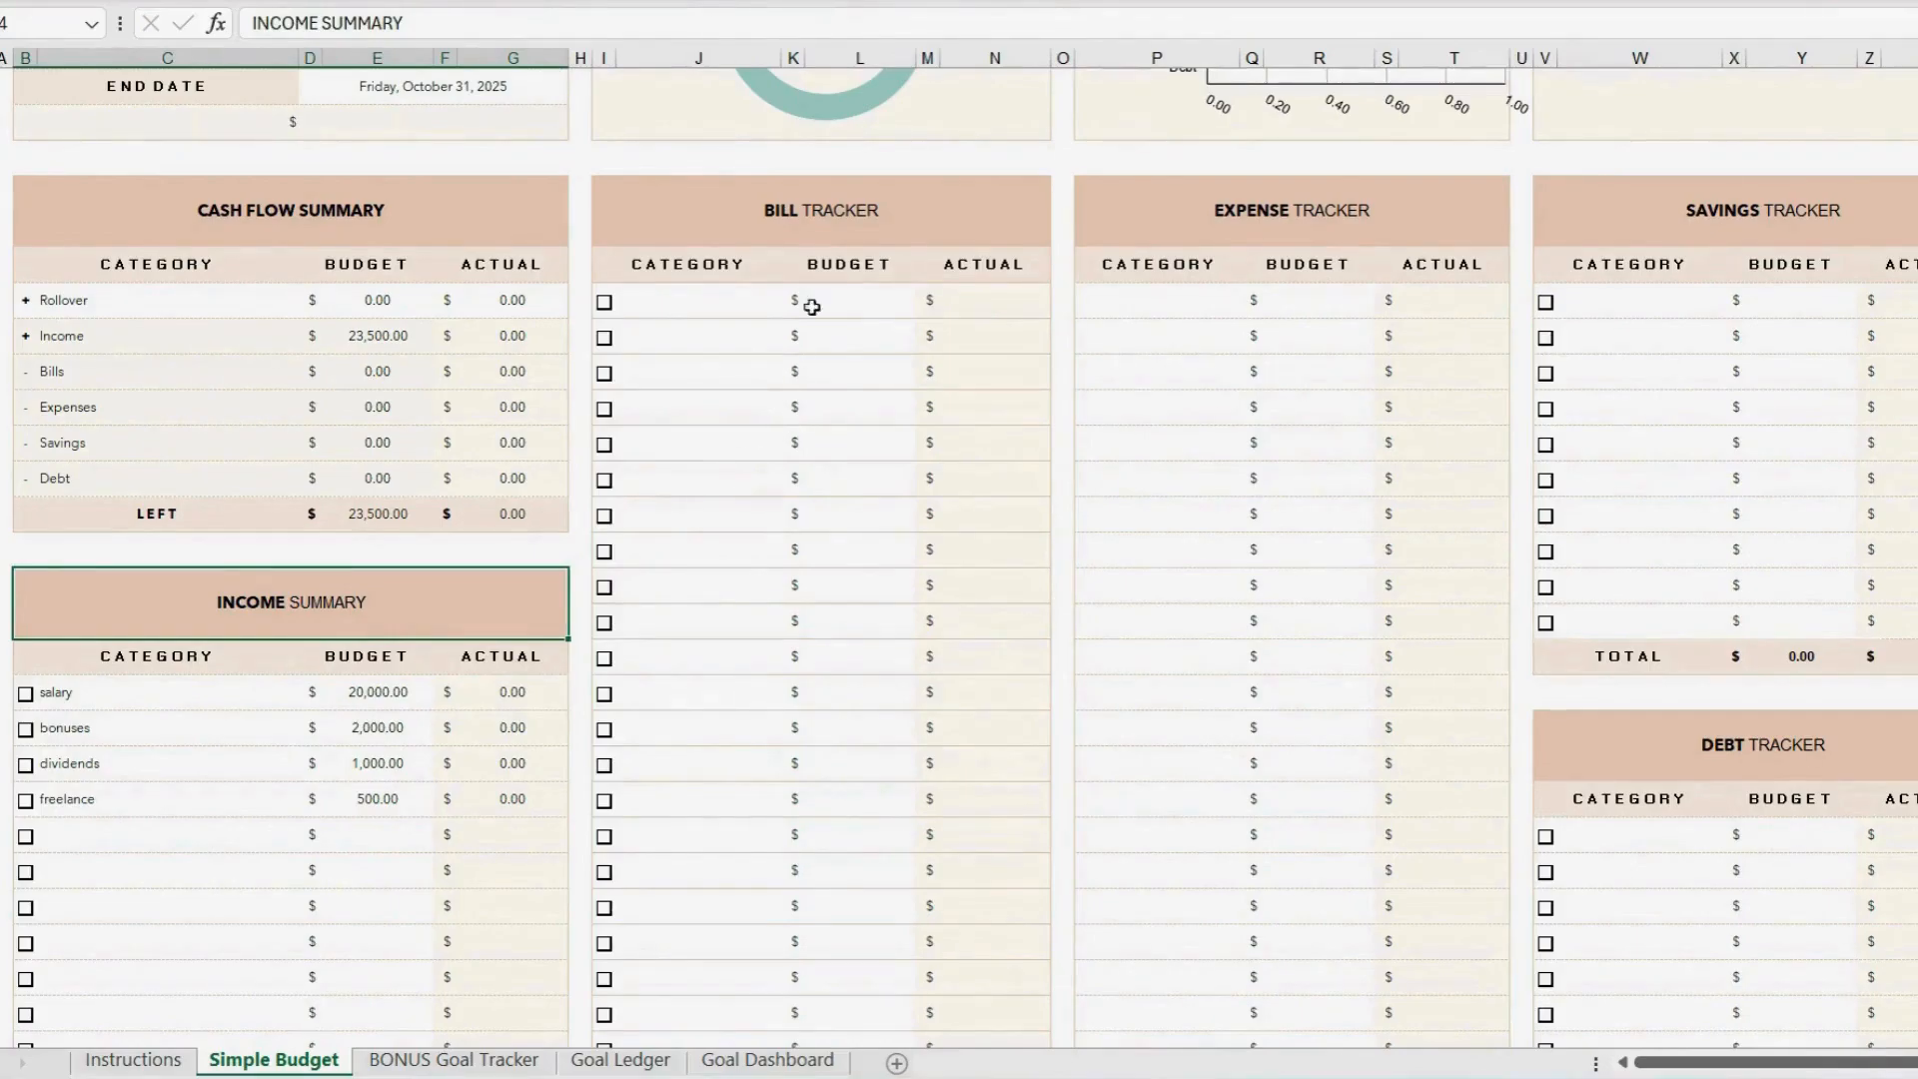
# Enter internet, water, gym, rent, gas and insurance as the first six categories of the Bill Tracker.
pyautogui.click(850, 214)
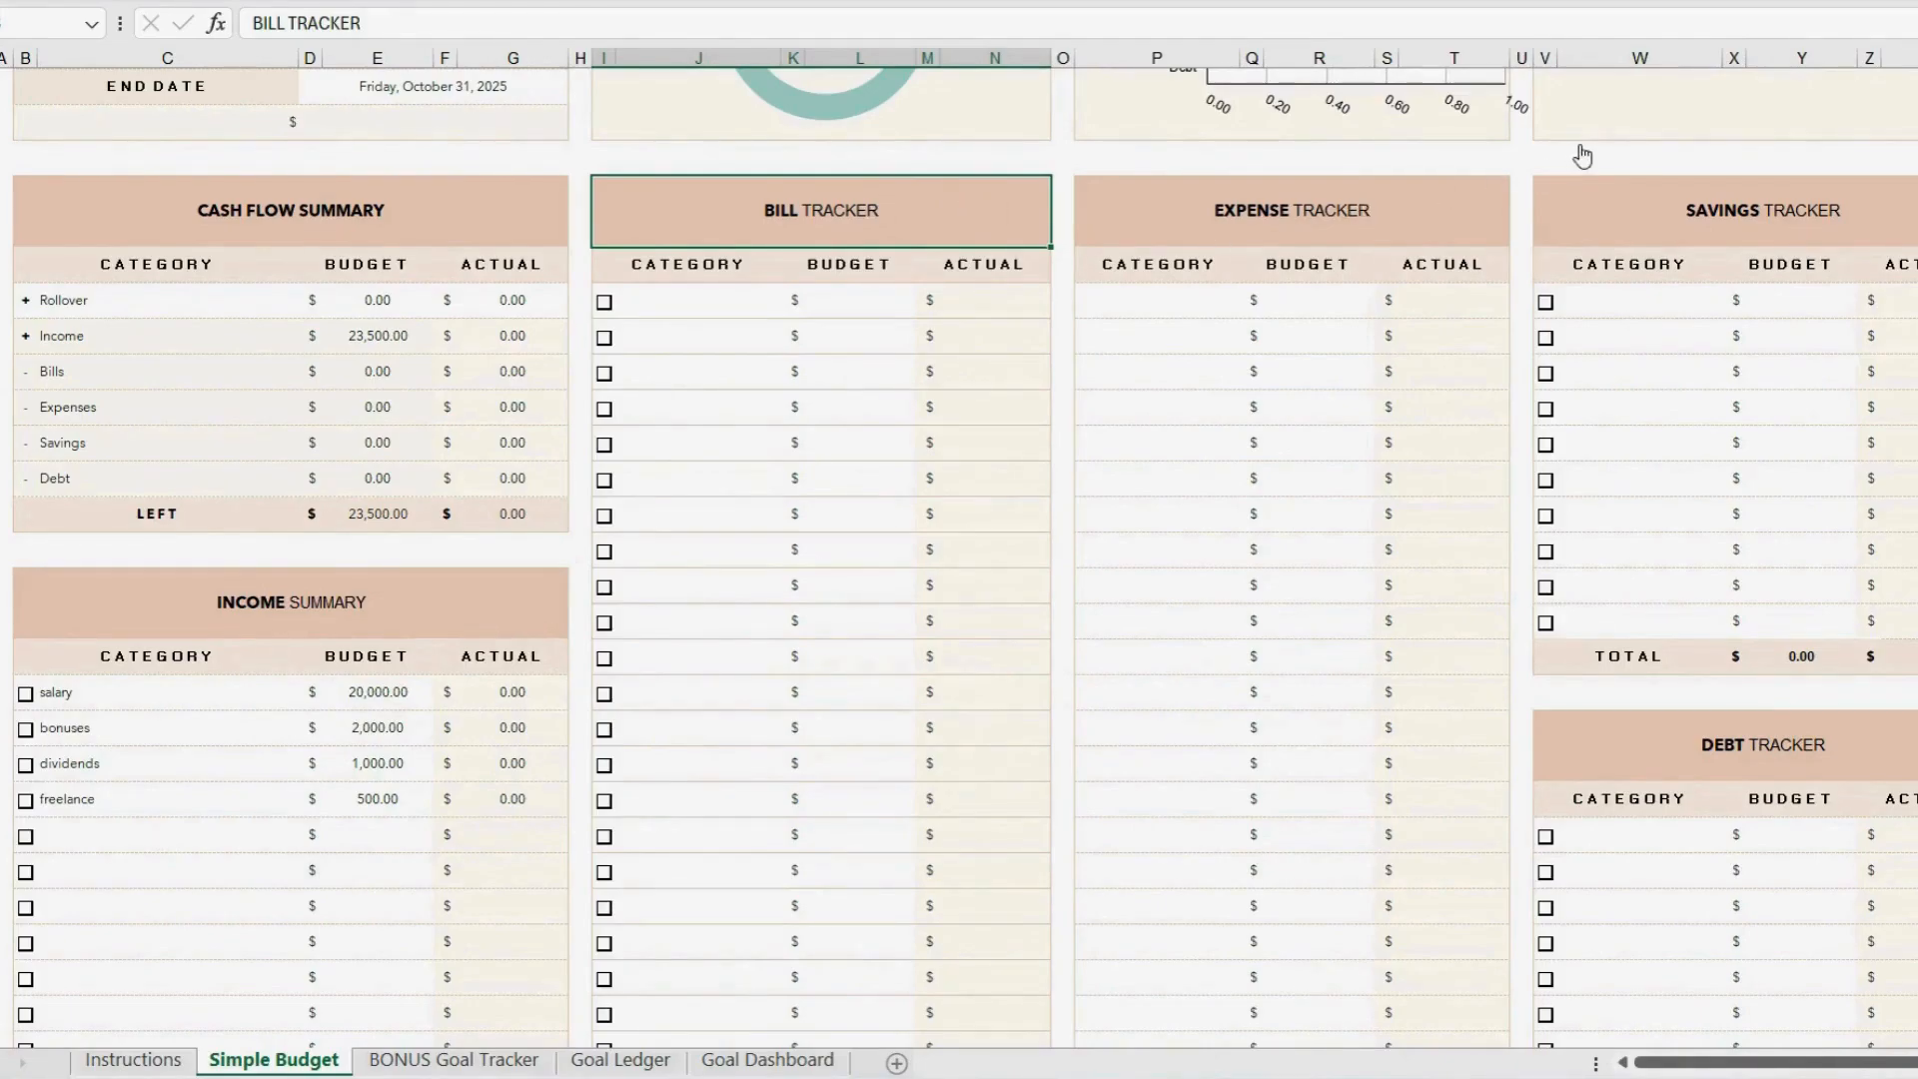
pyautogui.scroll(3, 1582, 157)
pyautogui.click(715, 619)
pyautogui.write('internet')
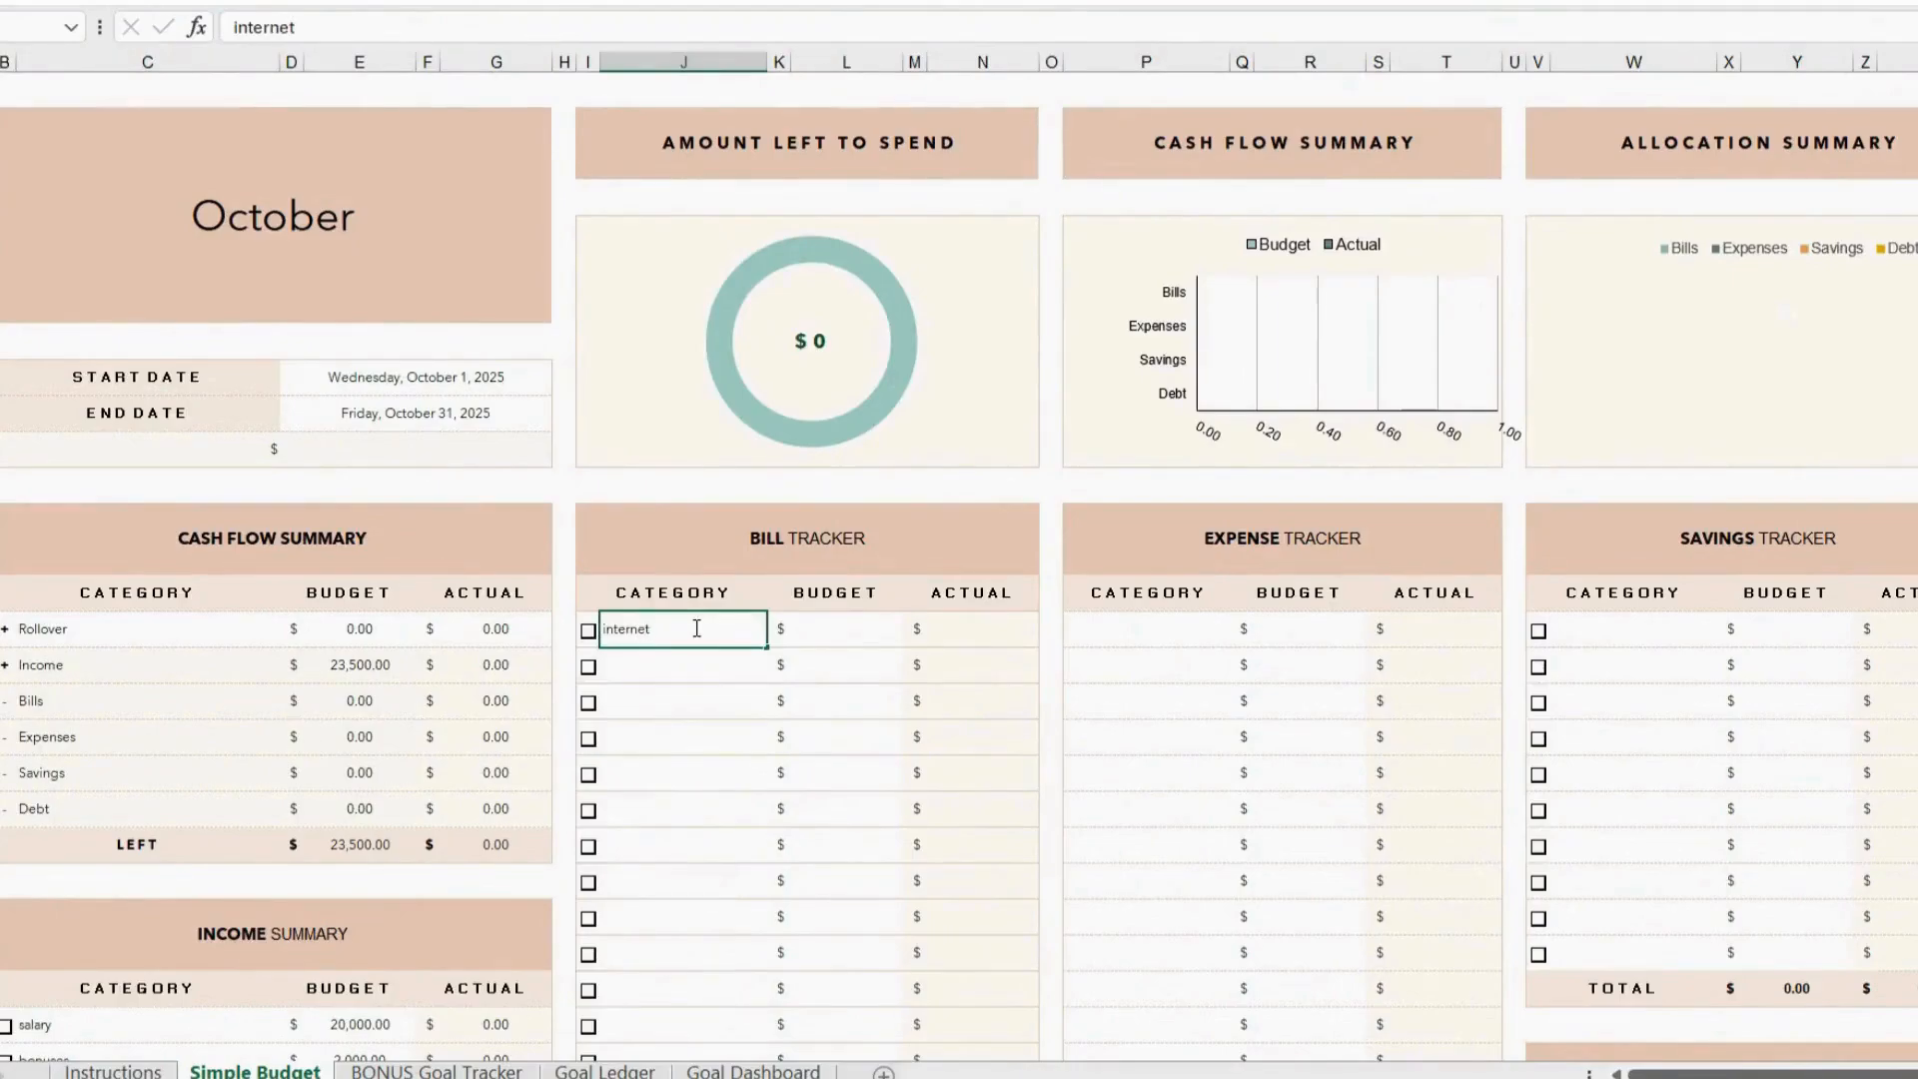
pyautogui.press('Return')
pyautogui.write('water')
pyautogui.press('Return')
pyautogui.write('gym')
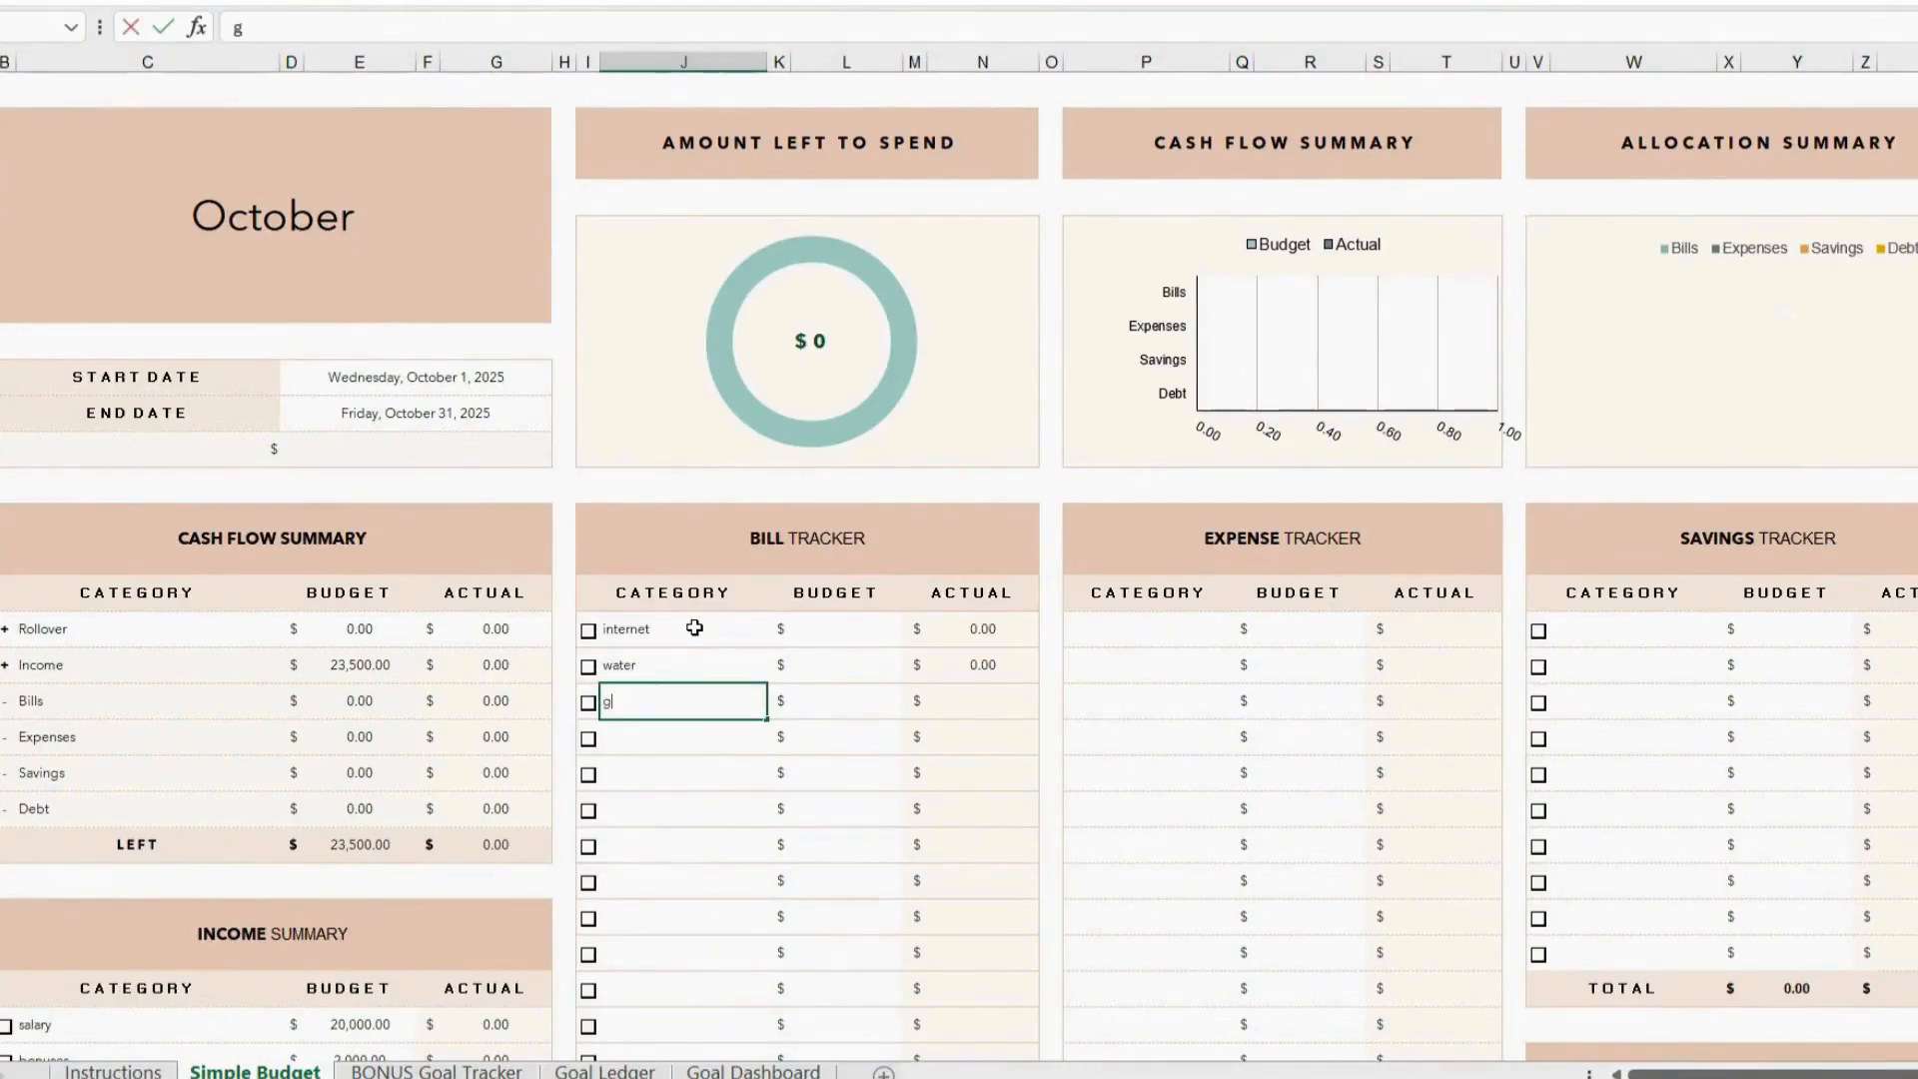
pyautogui.press('Return')
pyautogui.write('rent')
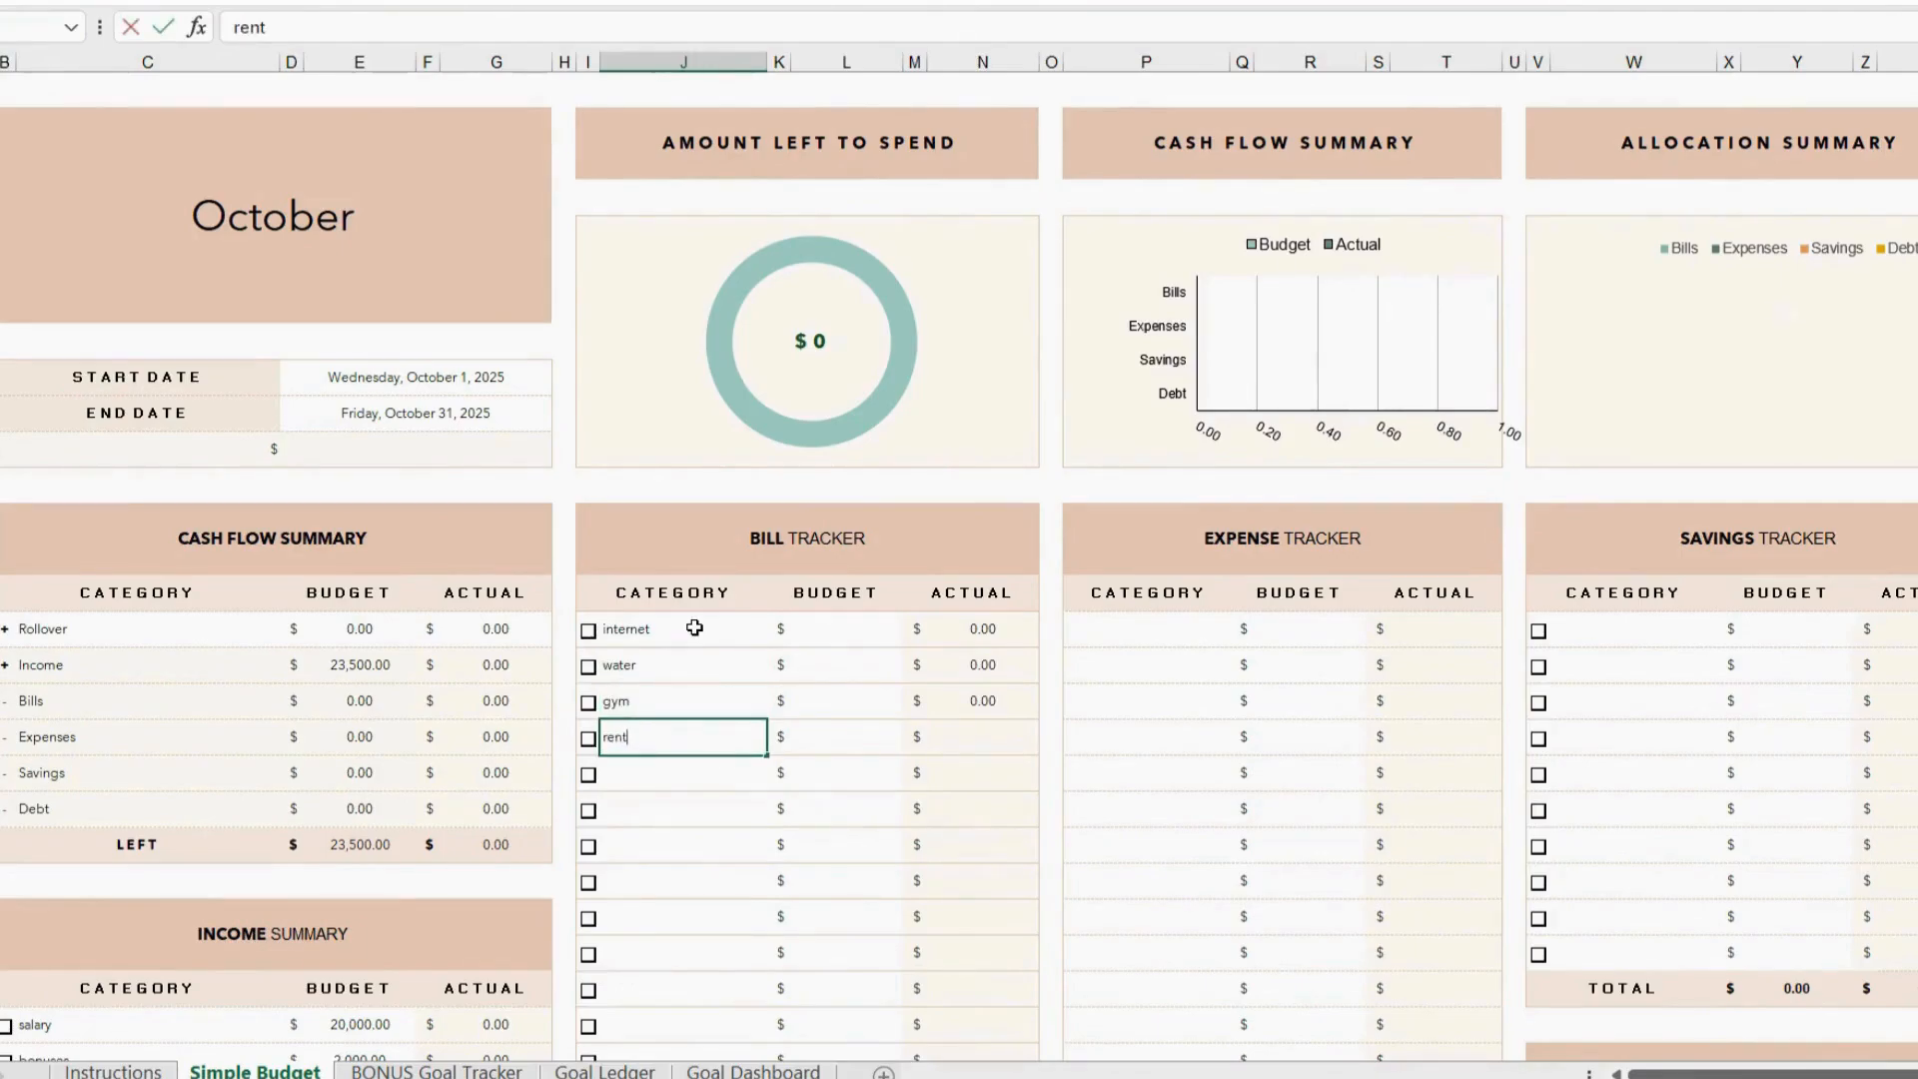
pyautogui.press('Return')
pyautogui.write('gas')
pyautogui.press('Return')
pyautogui.write('insurance')
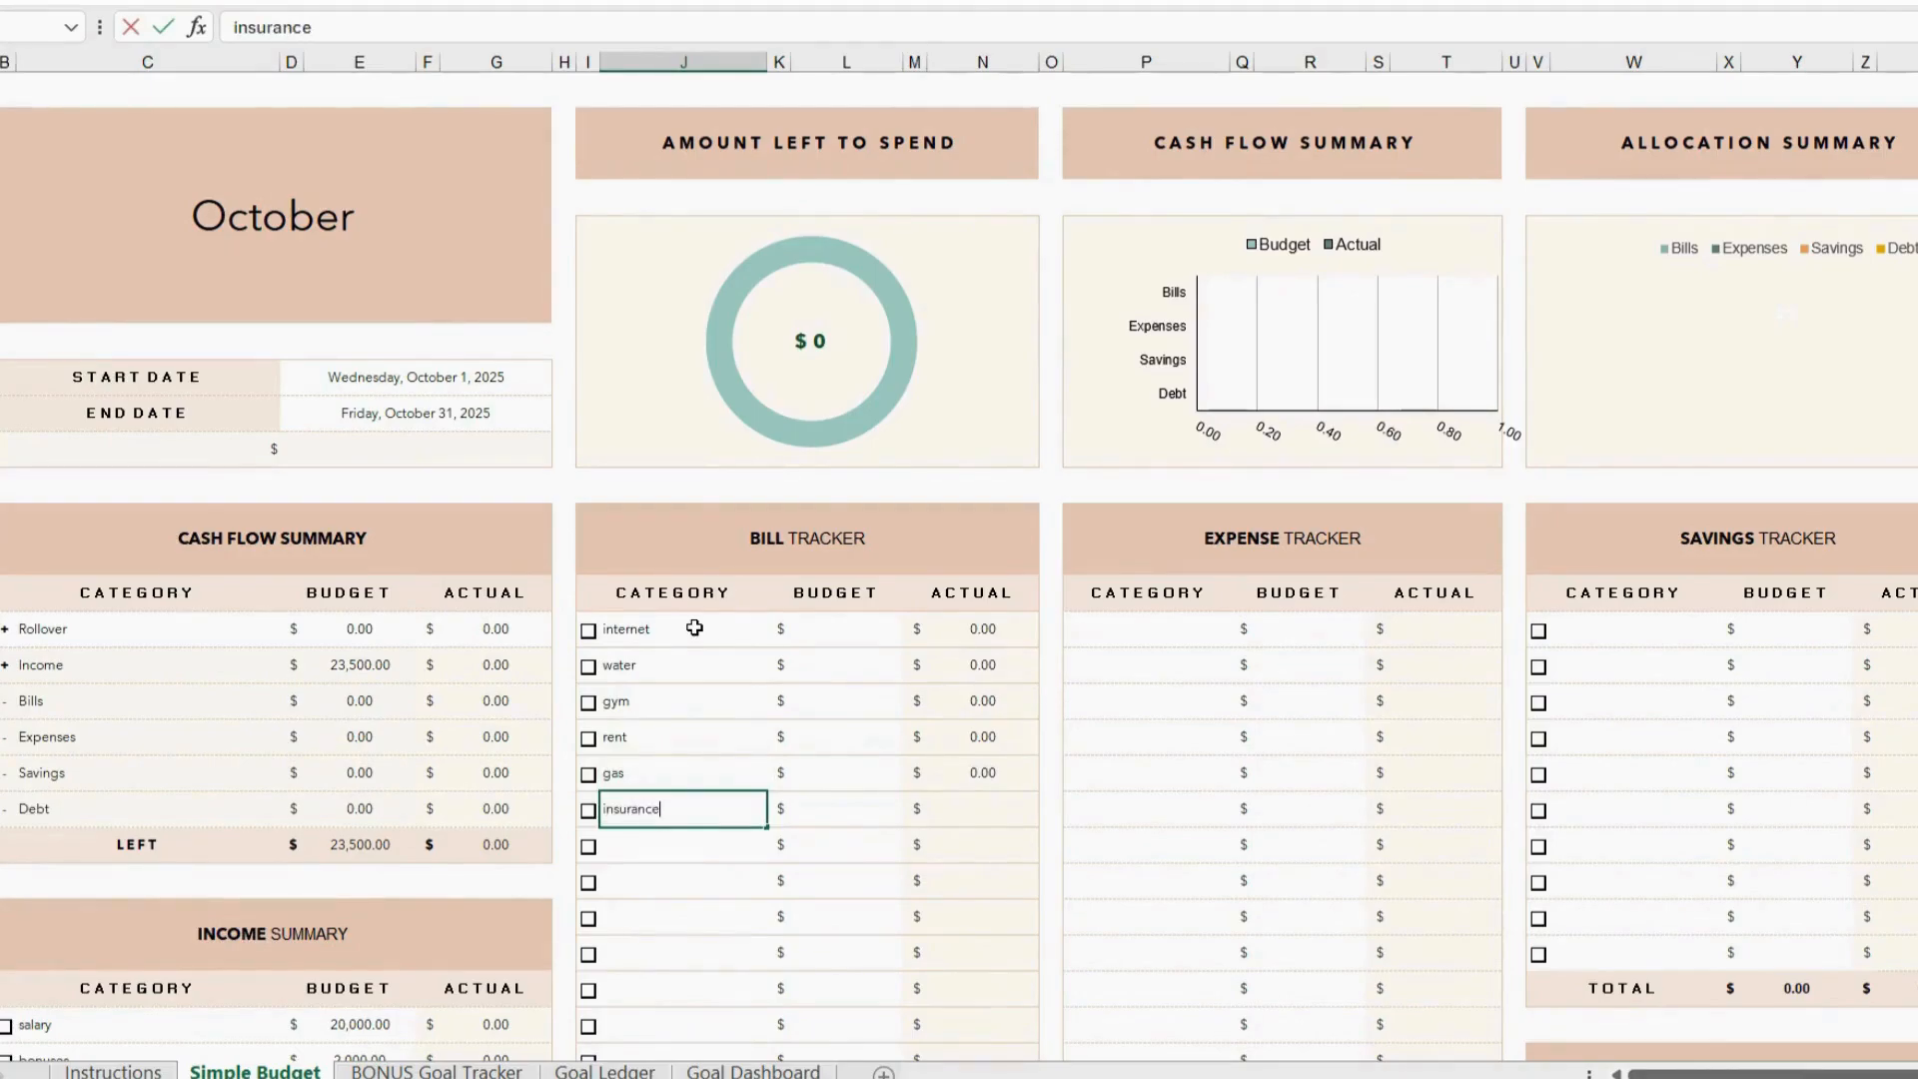
# Set the bill budgets to 100 for internet, 100 for water, 70 for gym, 1200 for rent, 100 for gas and 150 for insurance.
pyautogui.click(818, 636)
pyautogui.write('100')
pyautogui.press('Return')
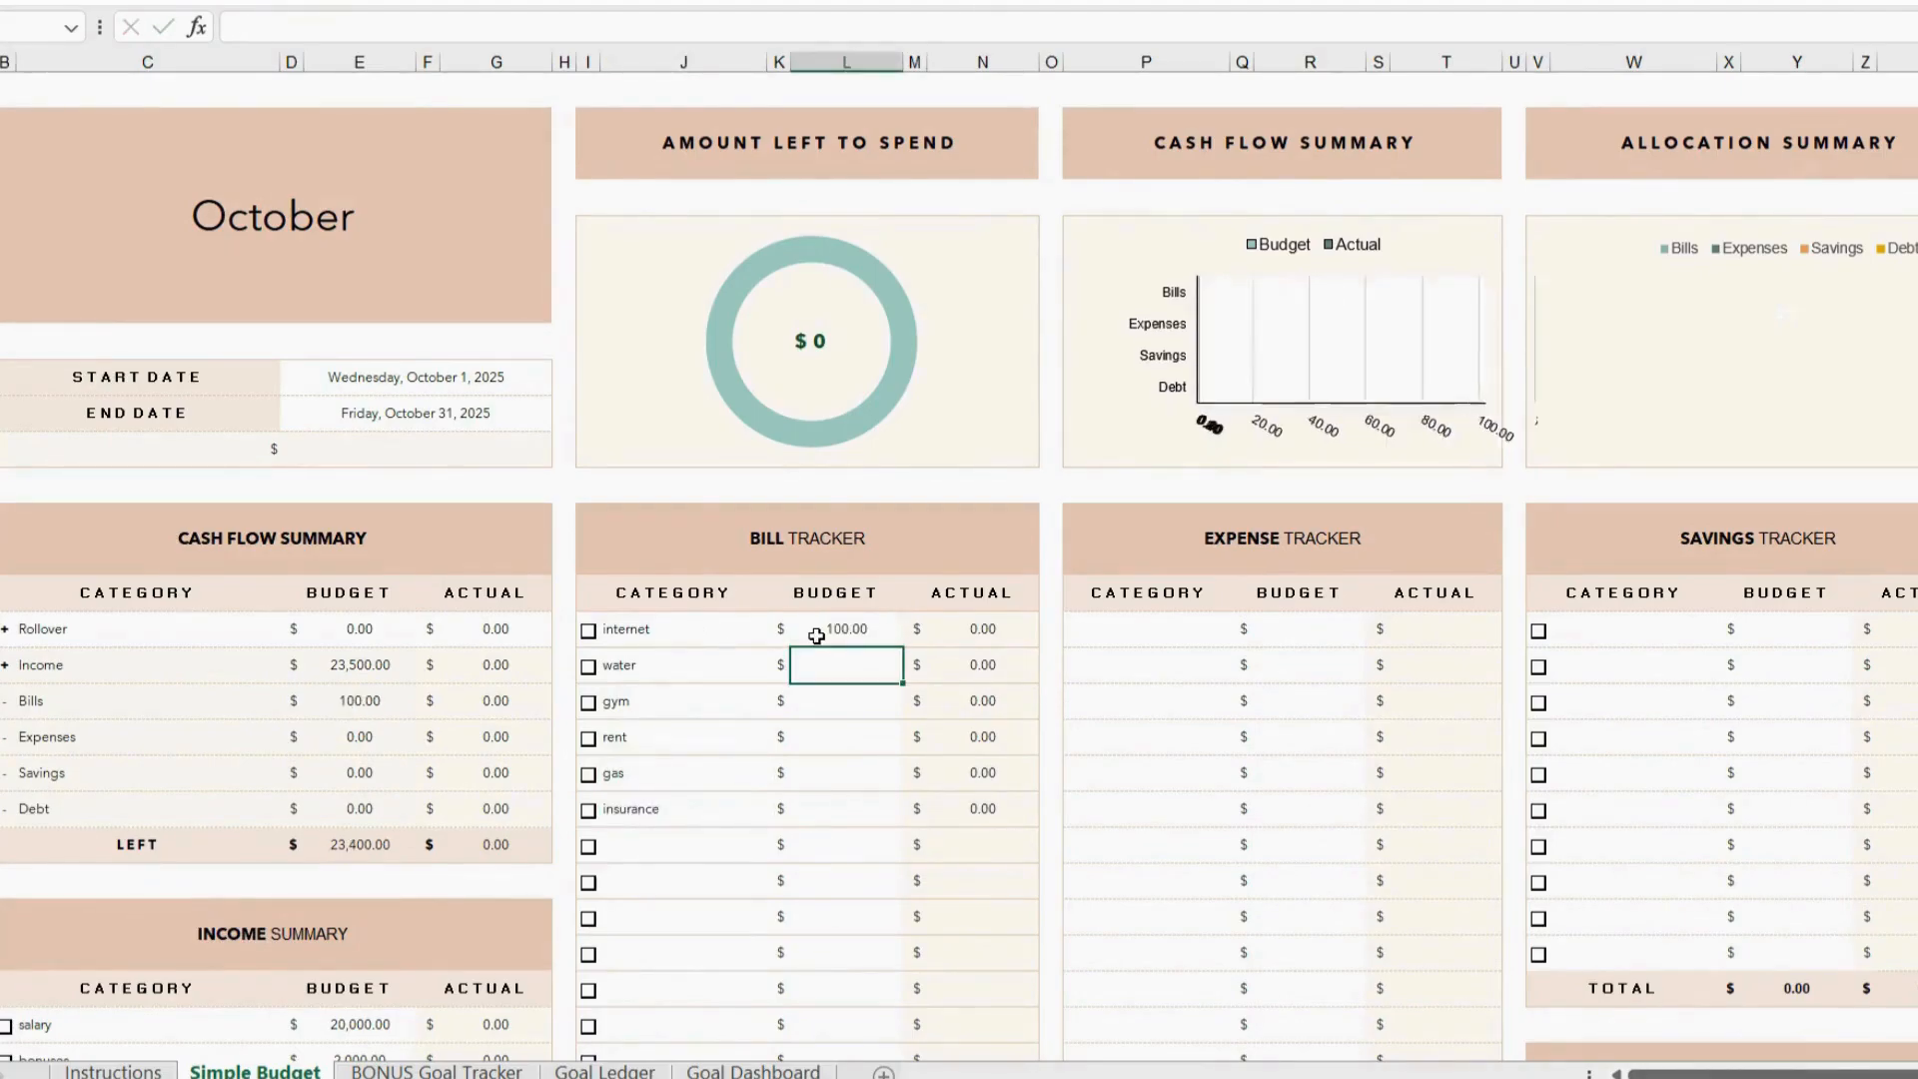
pyautogui.write('100')
pyautogui.press('Return')
pyautogui.write('70')
pyautogui.press('Return')
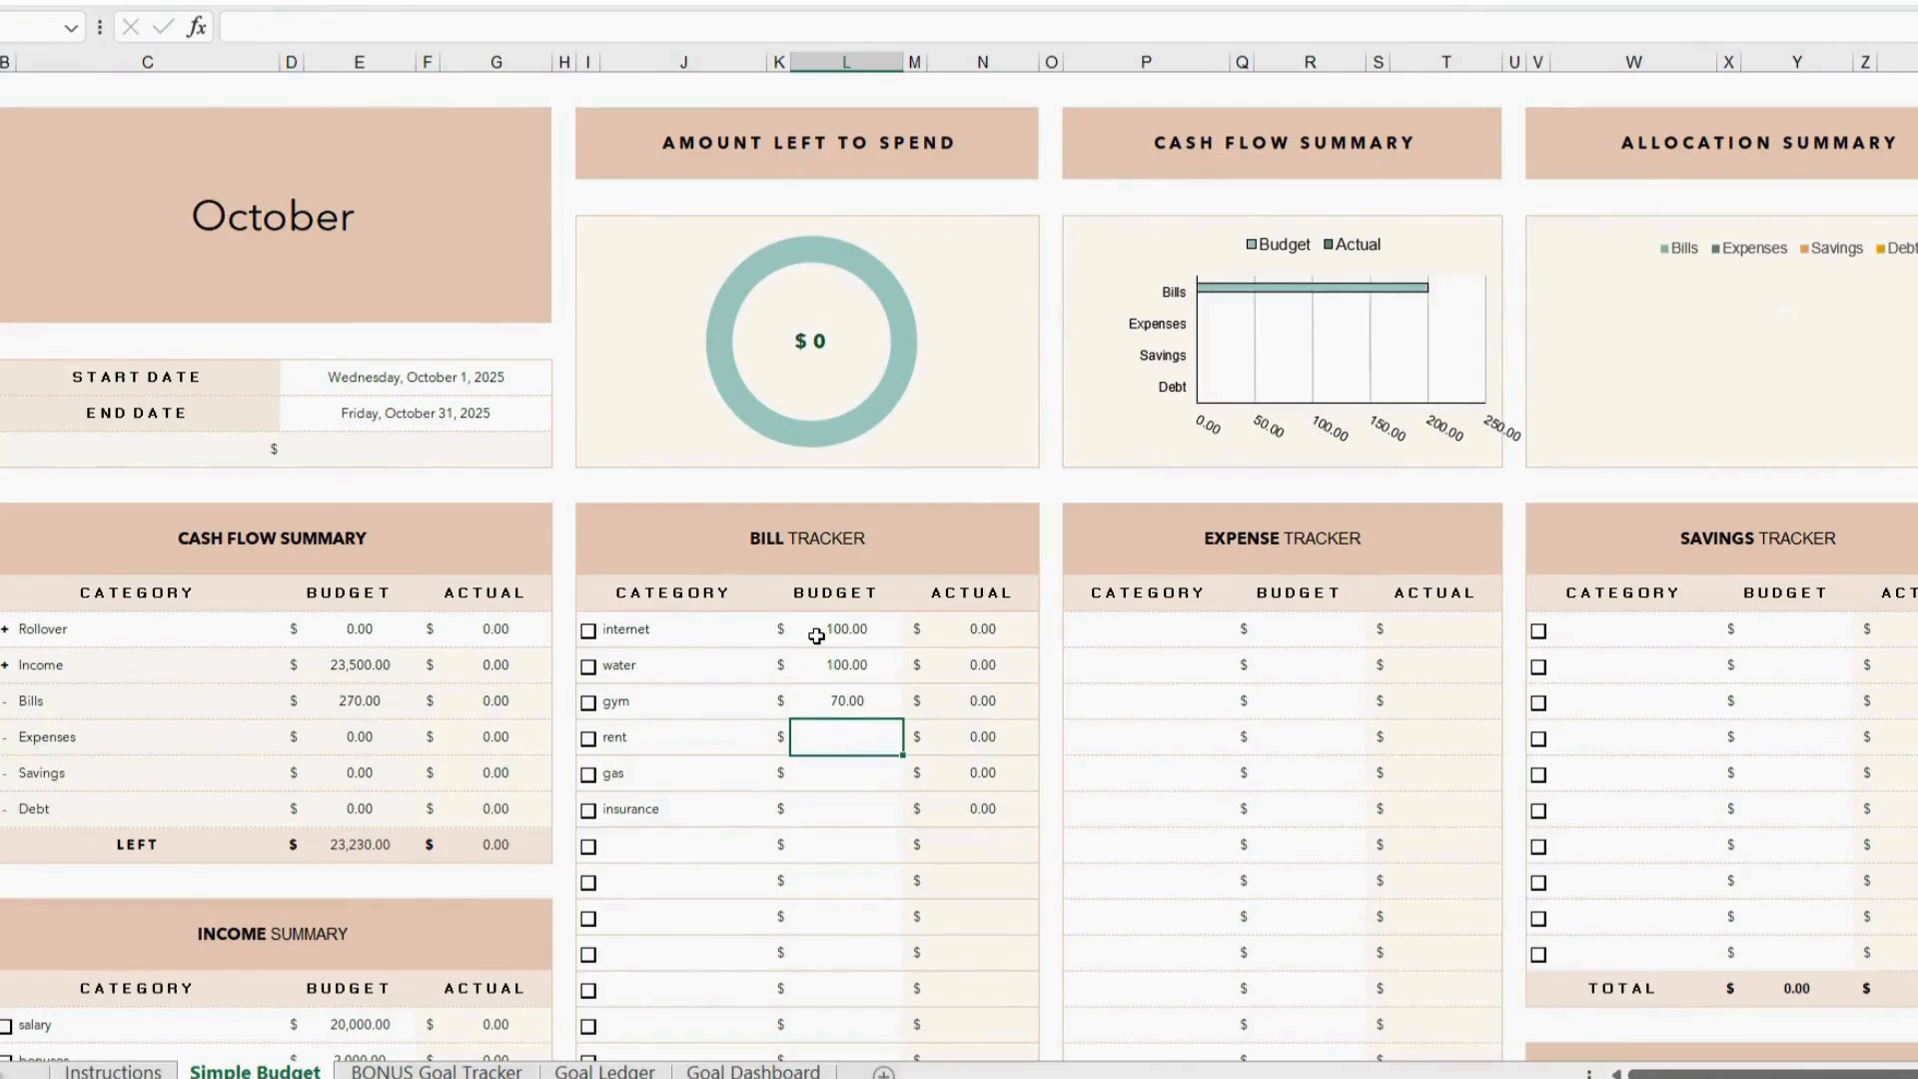
pyautogui.write('1200')
pyautogui.press('Return')
pyautogui.write('100')
pyautogui.press('Return')
pyautogui.write('150')
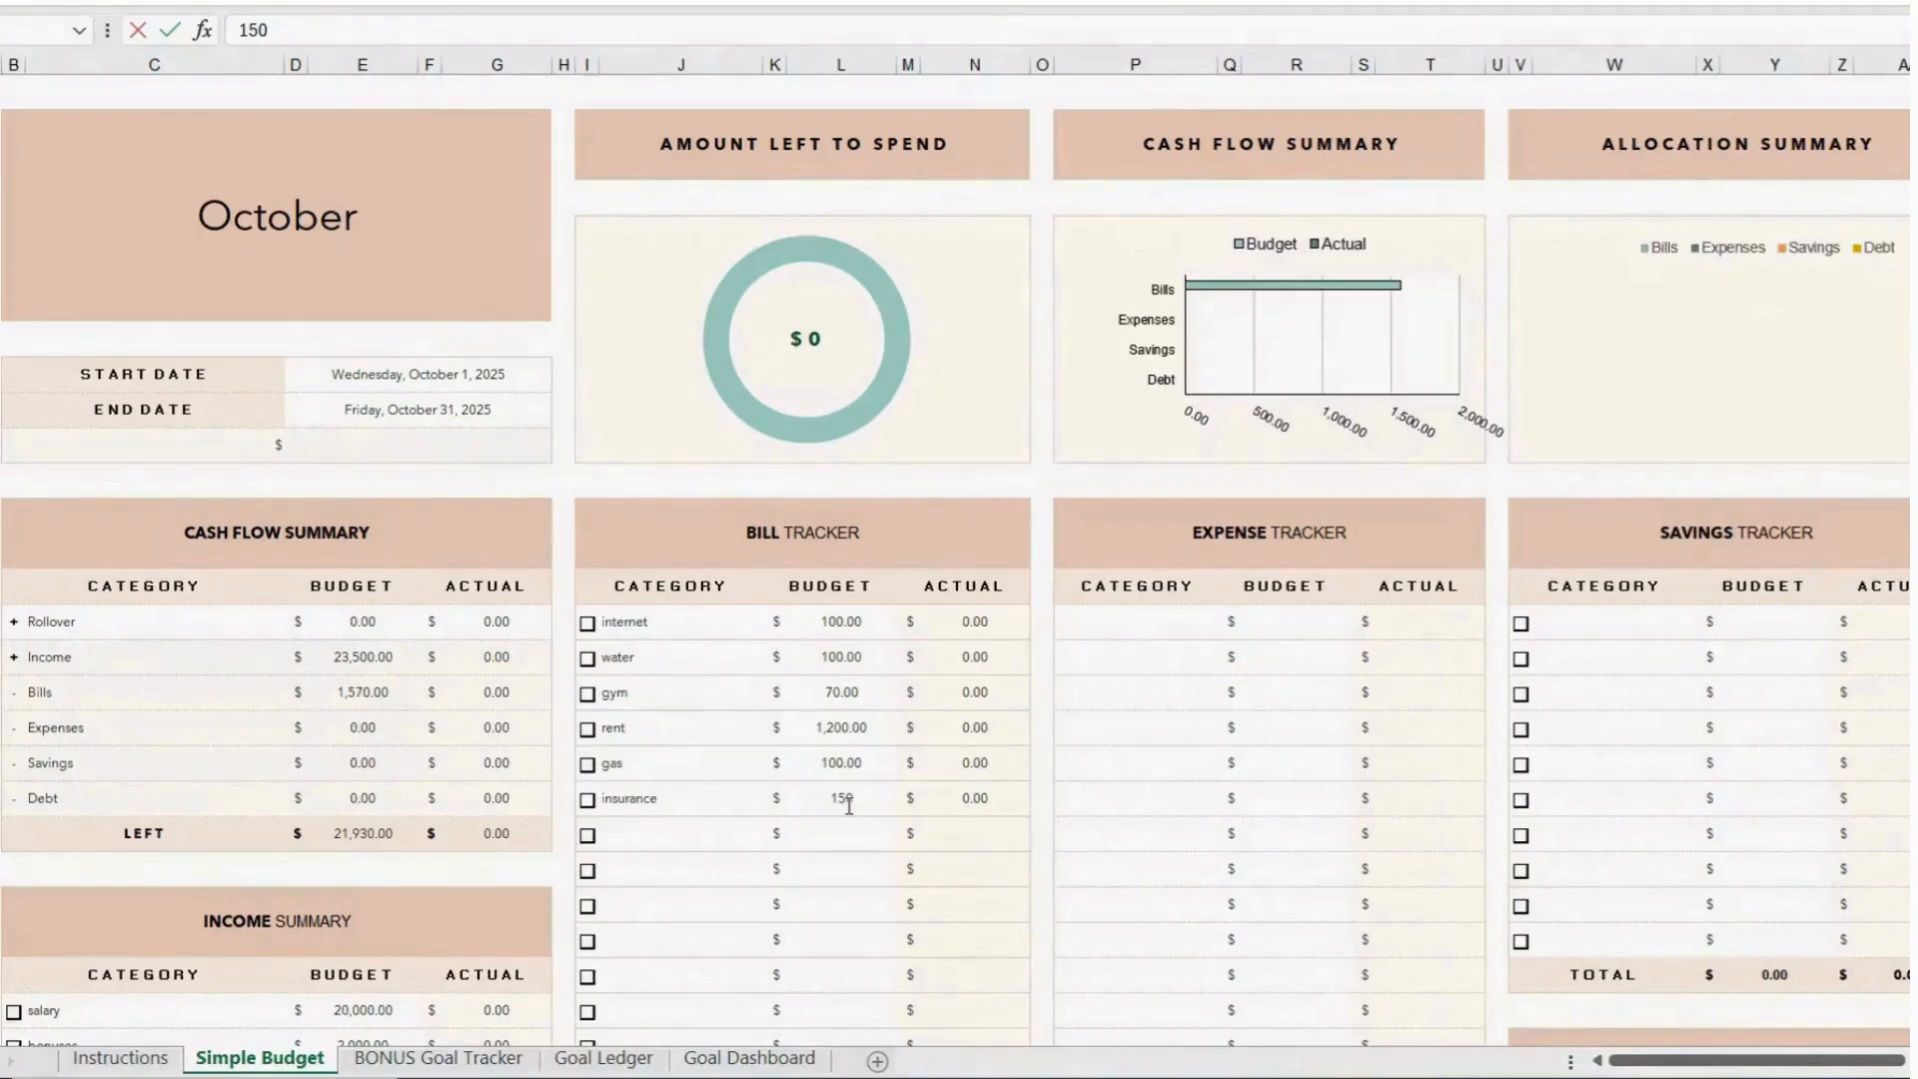
pyautogui.click(849, 806)
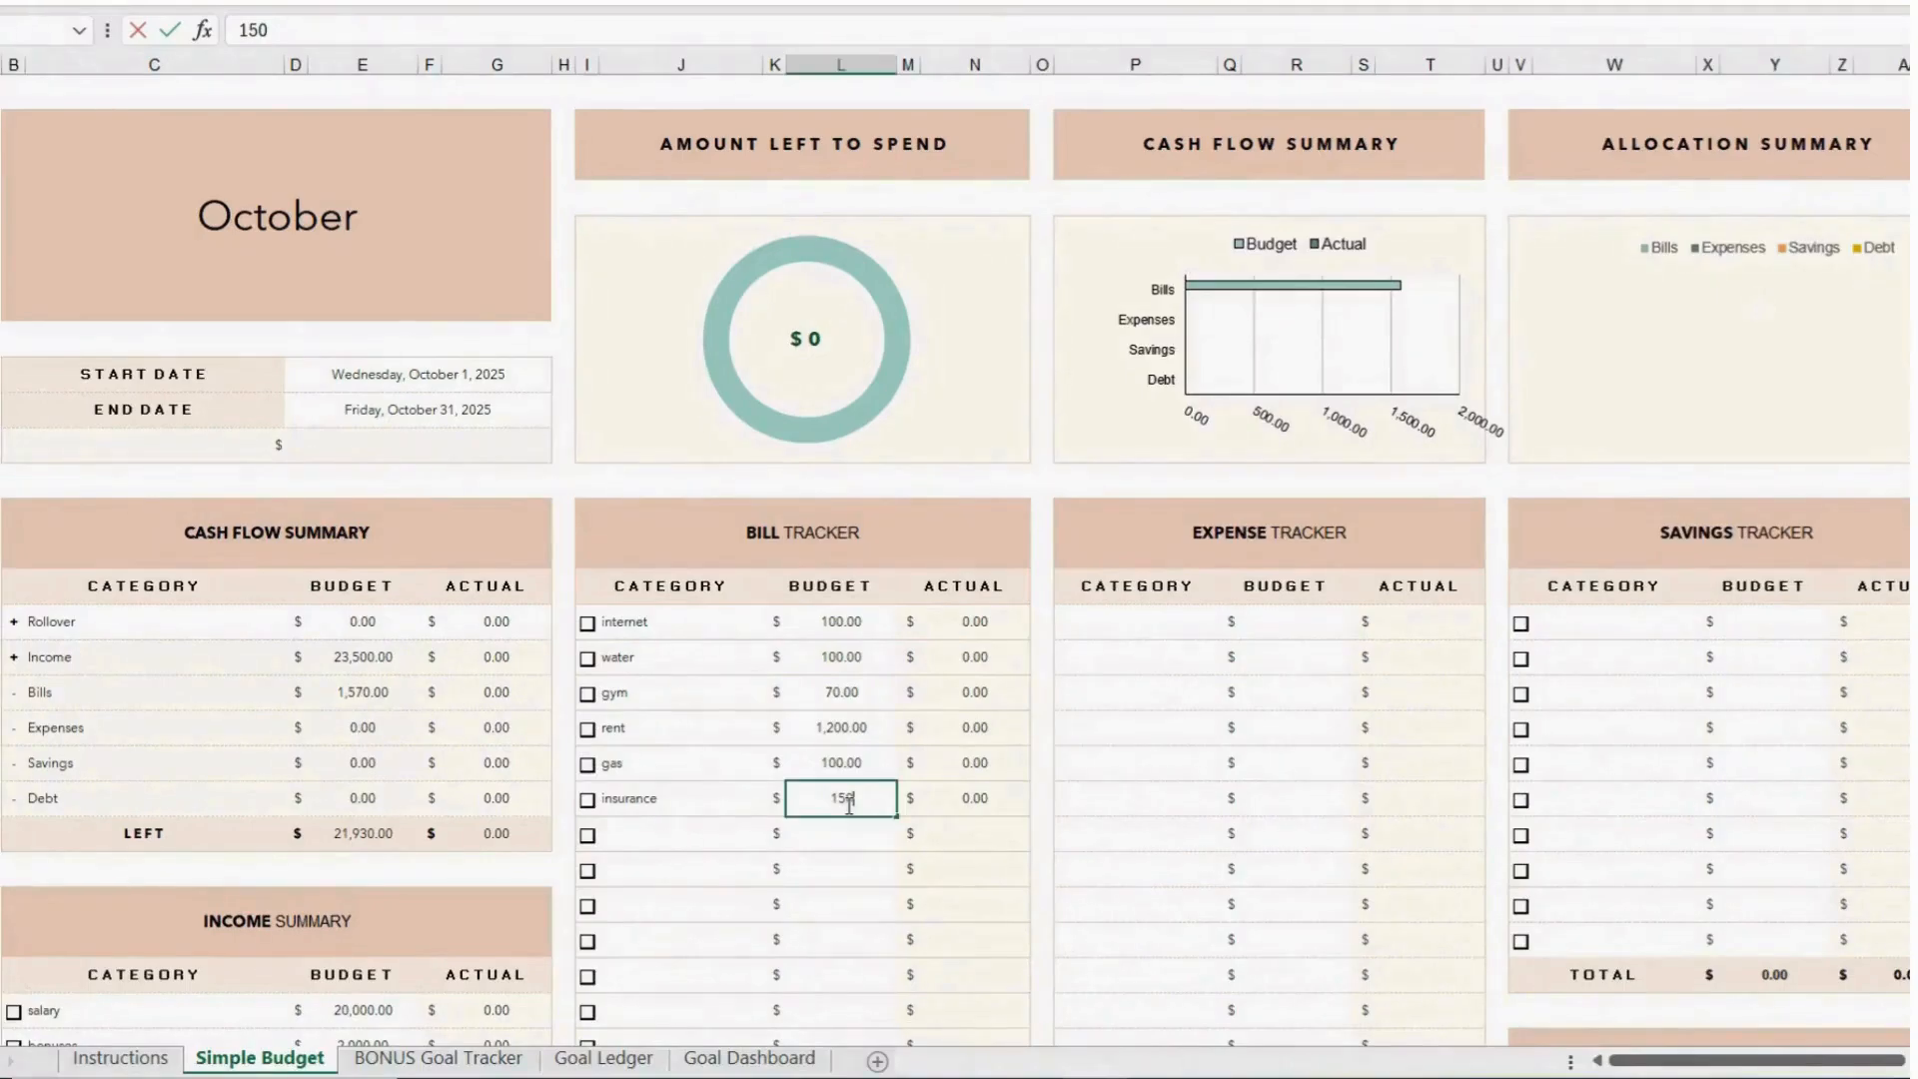
pyautogui.click(916, 622)
pyautogui.click(917, 622)
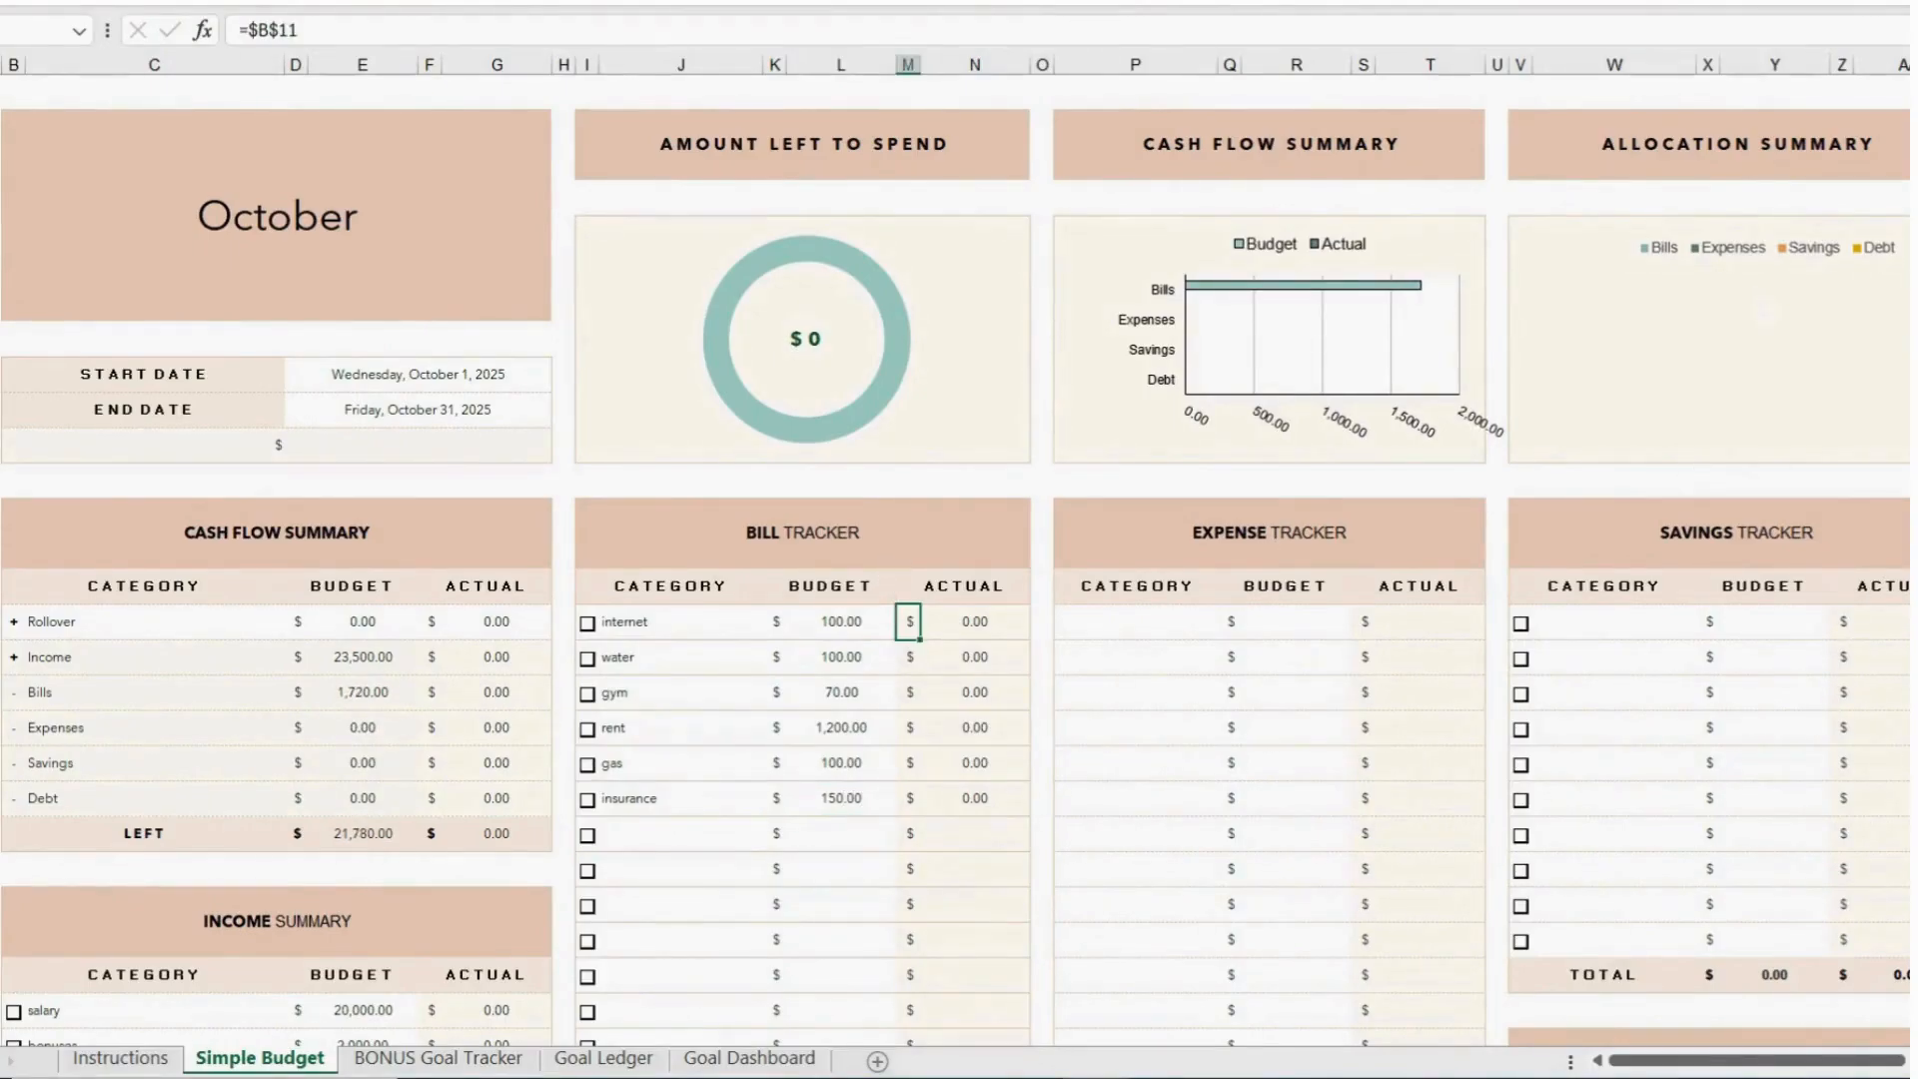
# Enter food, dinning out, health and gifts as the first four categories of the Expense Tracker.
pyautogui.scroll(-3, 956, 561)
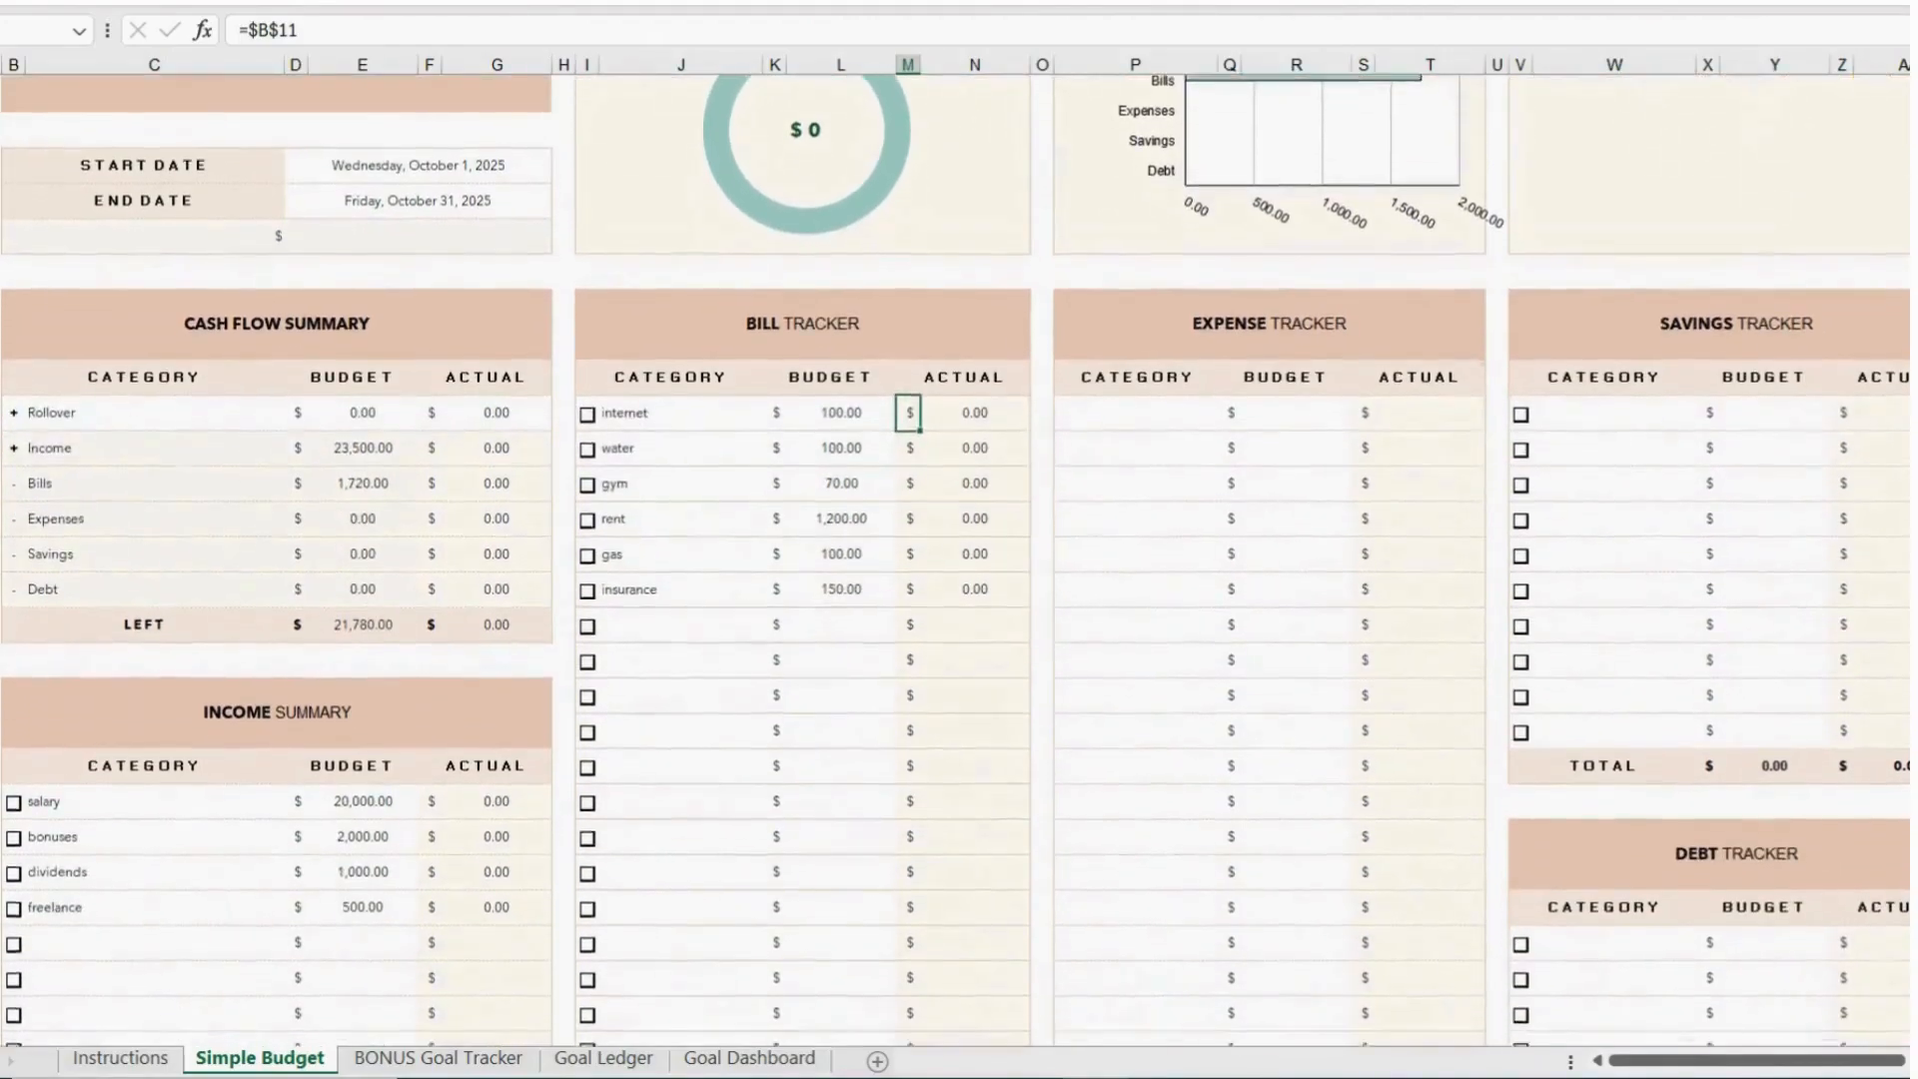
pyautogui.scroll(-1, 957, 560)
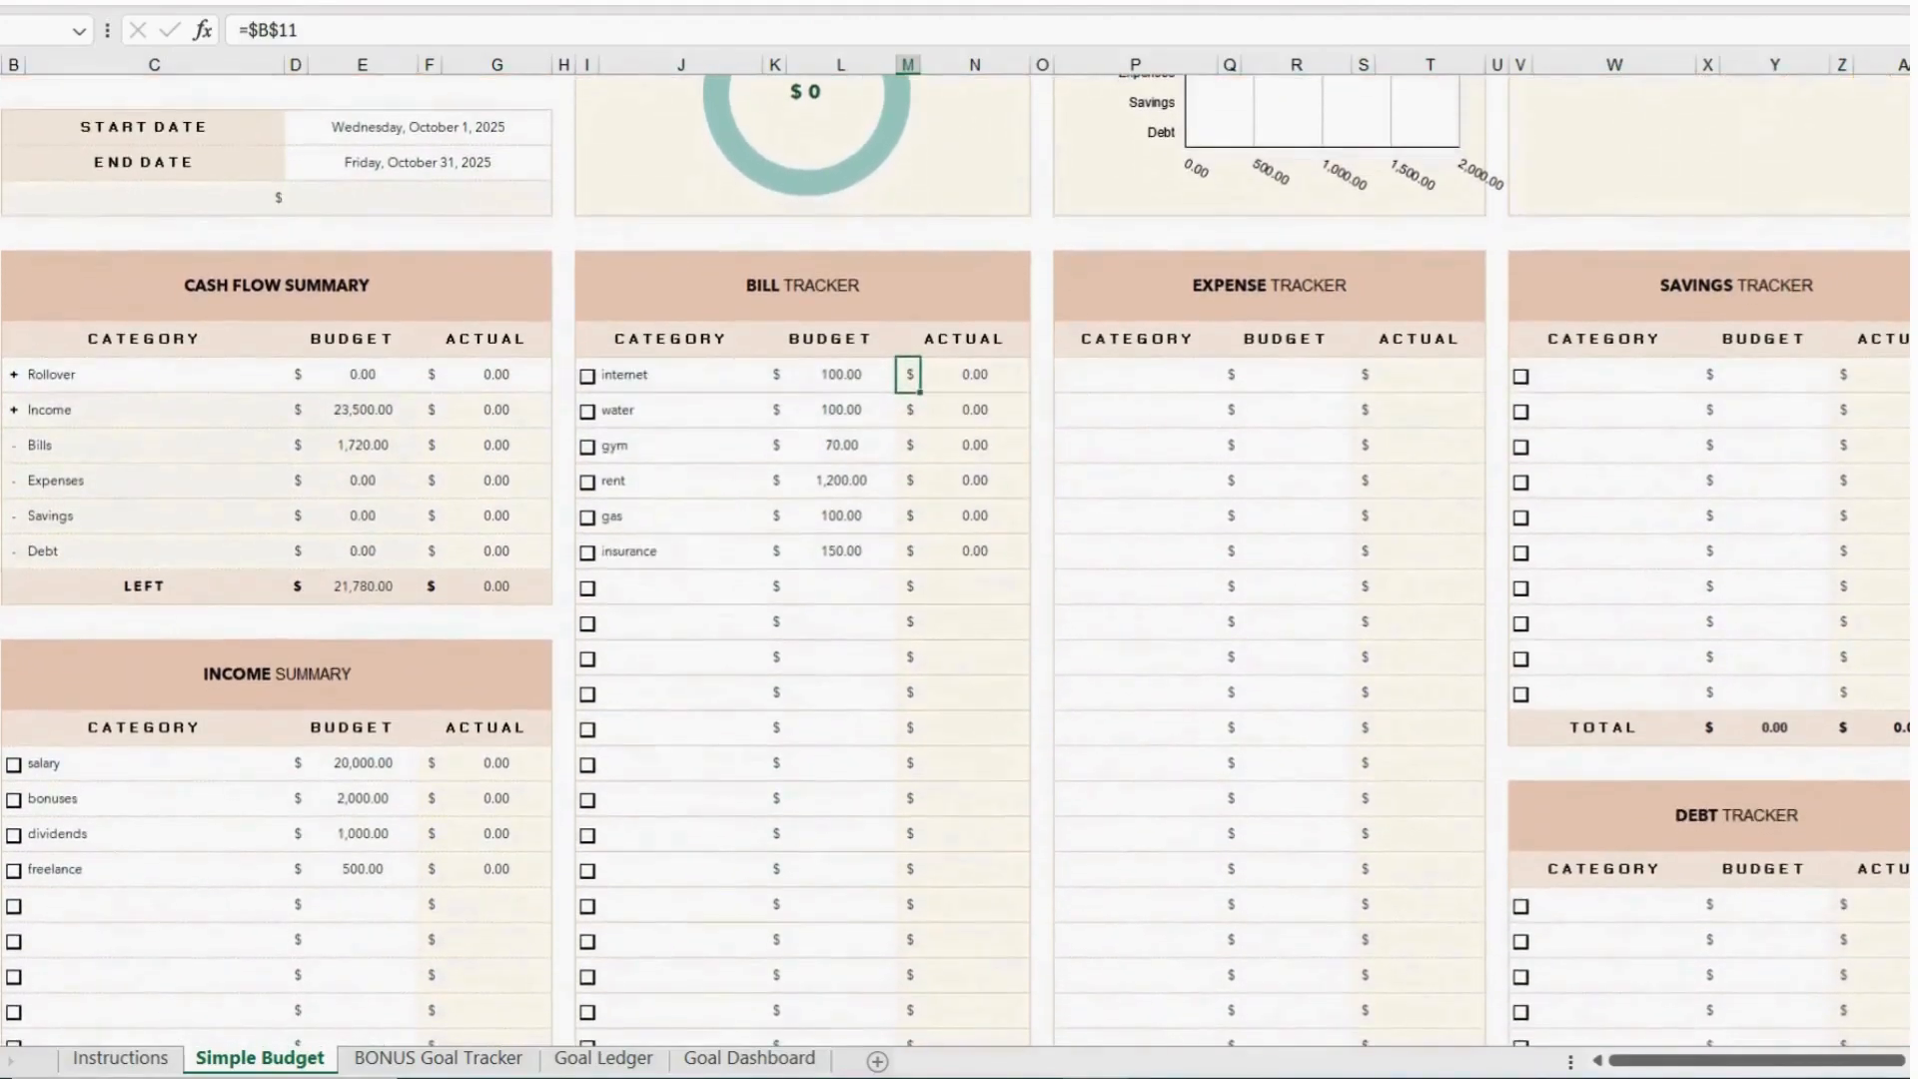
pyautogui.click(1268, 272)
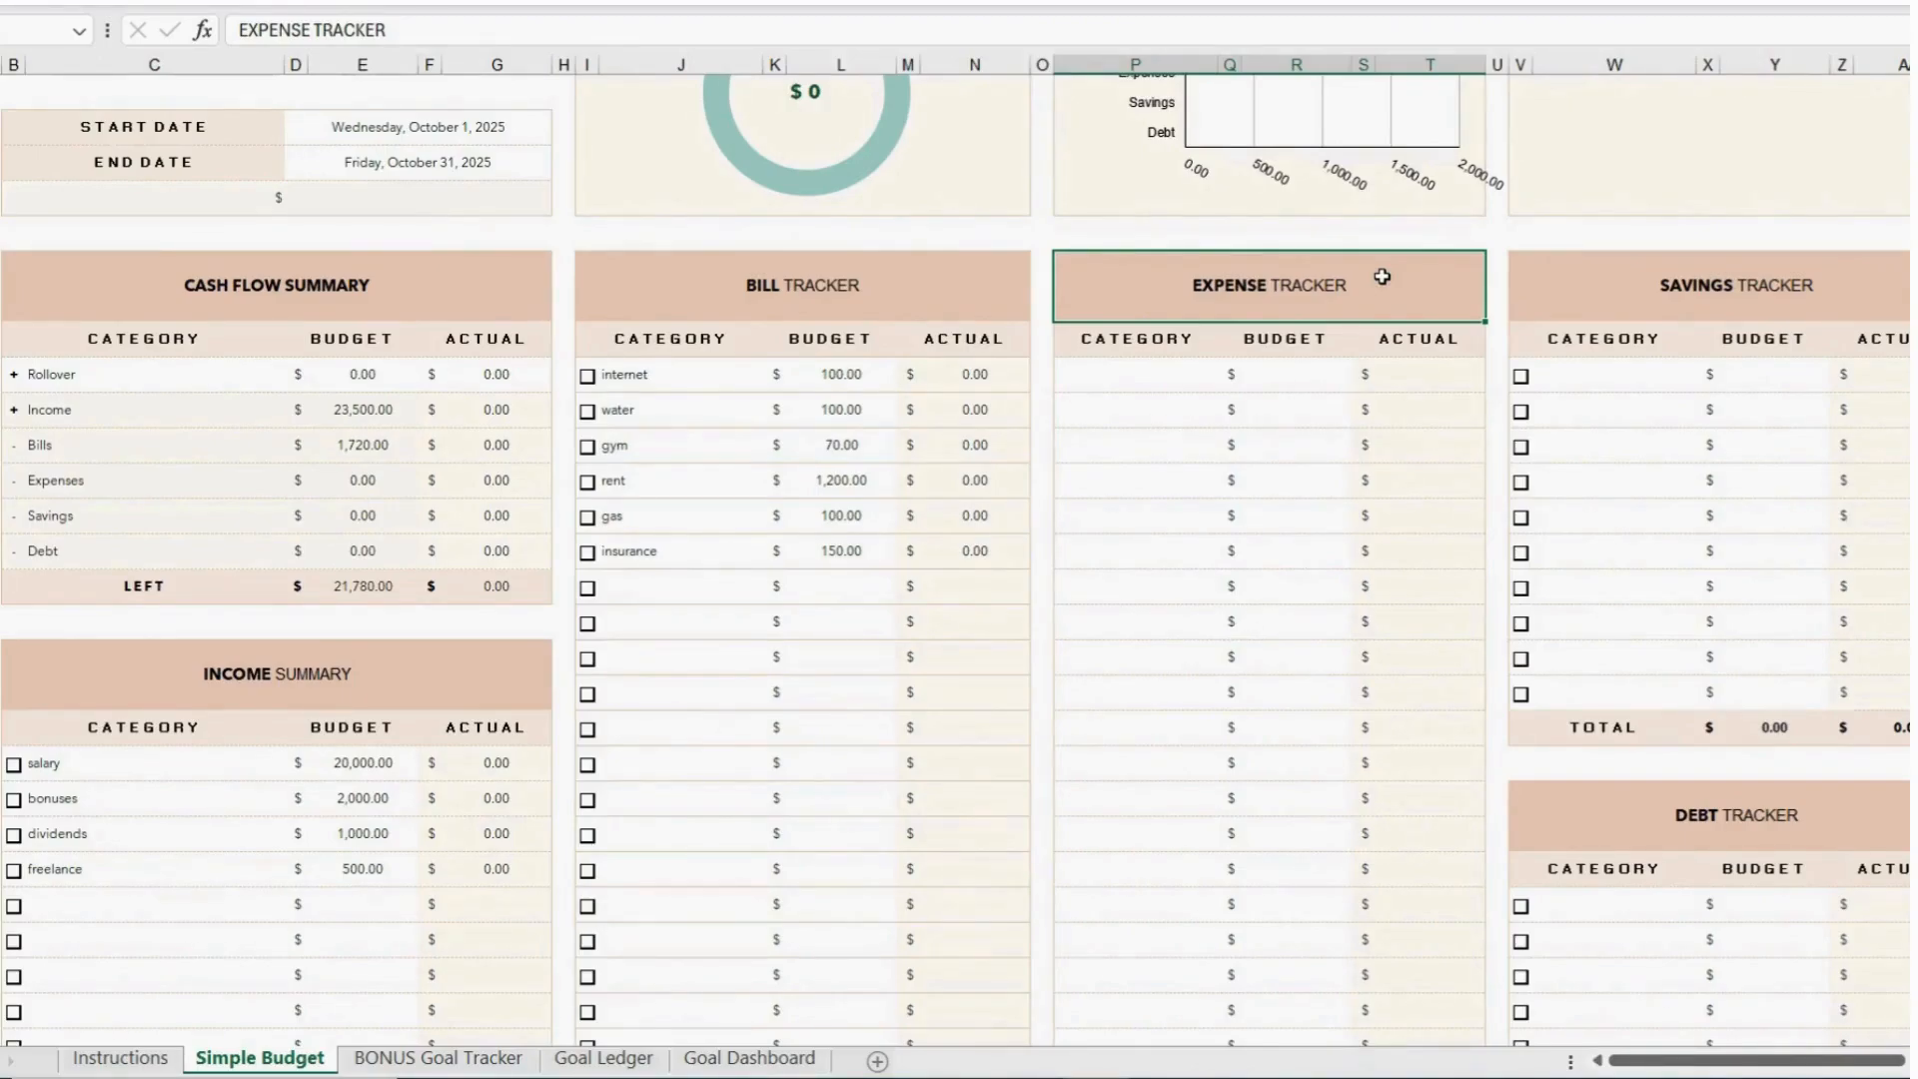
pyautogui.click(1144, 373)
pyautogui.write('food')
pyautogui.press('Return')
pyautogui.write('dinning out')
pyautogui.press('Return')
pyautogui.write('health')
pyautogui.press('Return')
pyautogui.write('gifts')
# Set the expense budgets to 500 for food, 300 for dinning out, 200 for health and 200 for gifts.
pyautogui.press('Up')
pyautogui.press('Up')
pyautogui.press('Up')
pyautogui.press('Right')
pyautogui.press('Right')
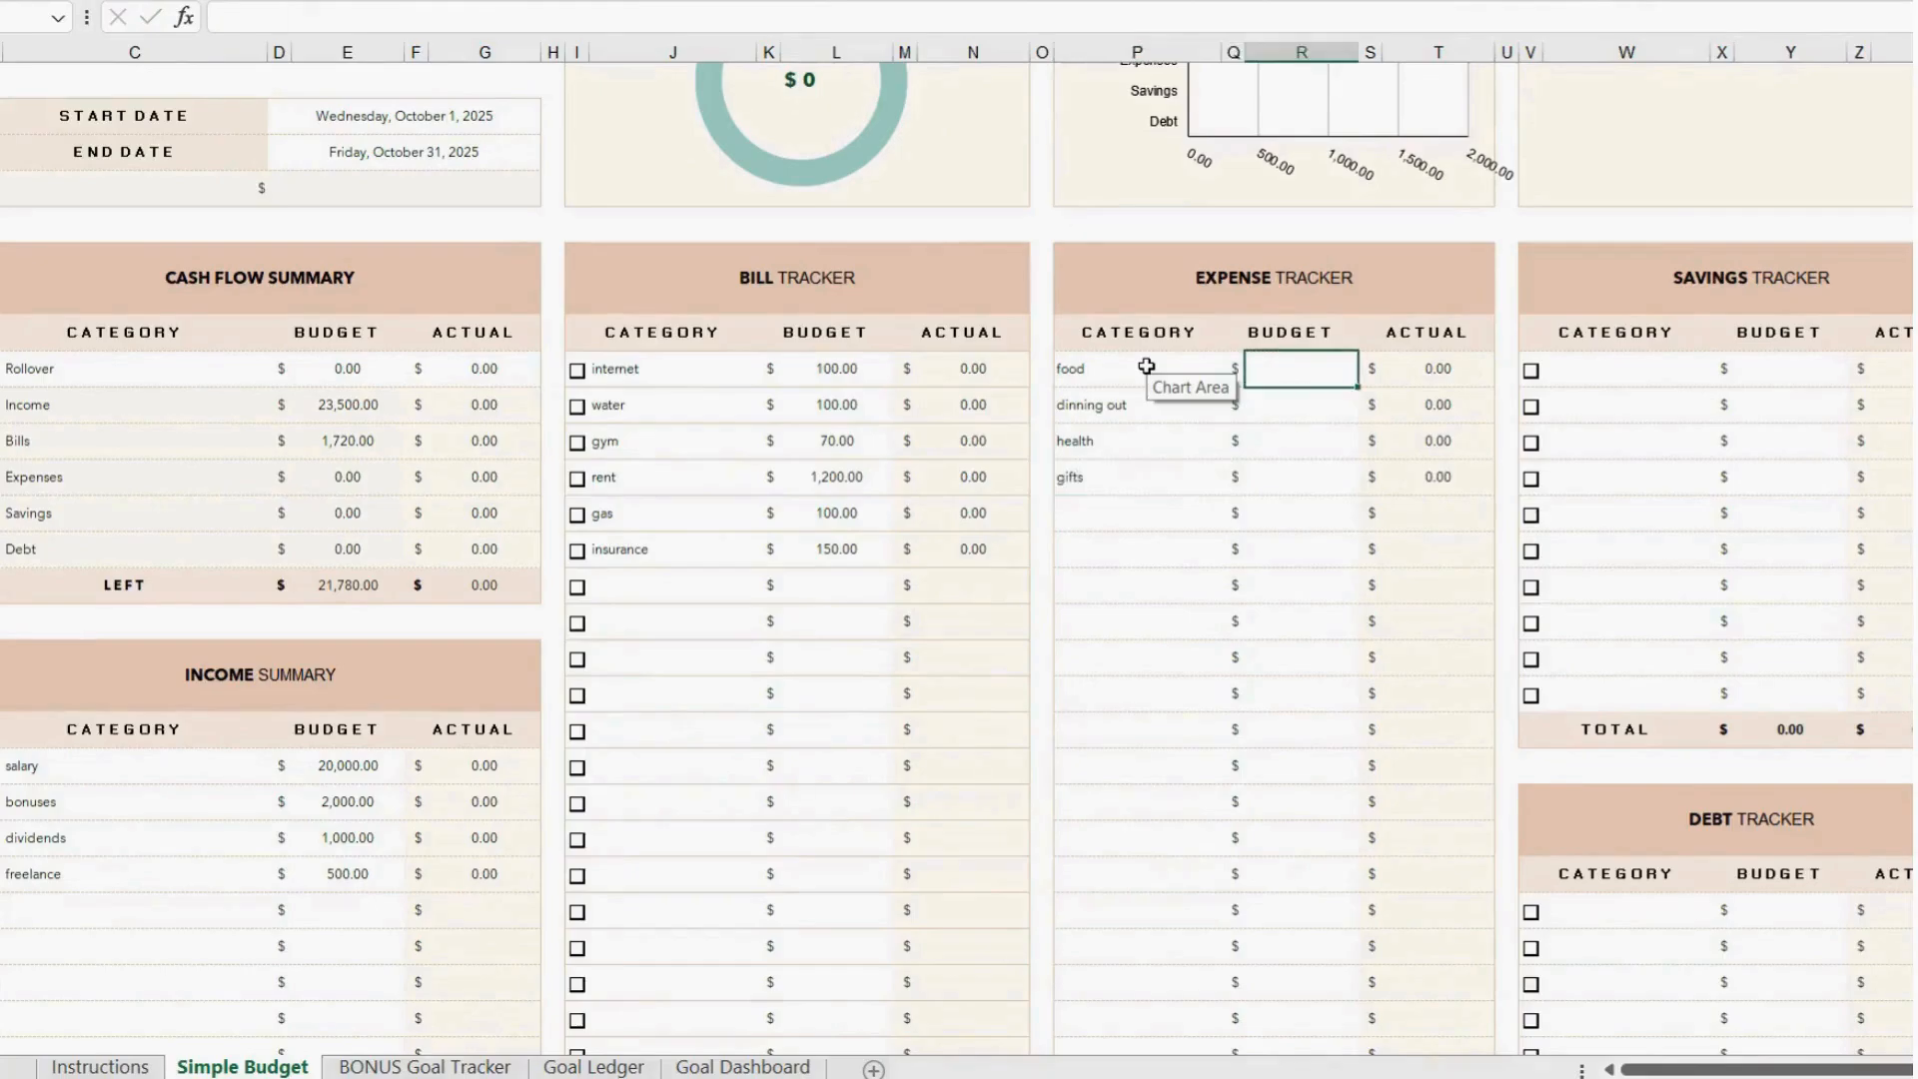
pyautogui.write('500')
pyautogui.press('Return')
pyautogui.write('300')
pyautogui.press('Return')
pyautogui.write('200')
pyautogui.press('Return')
pyautogui.write('200')
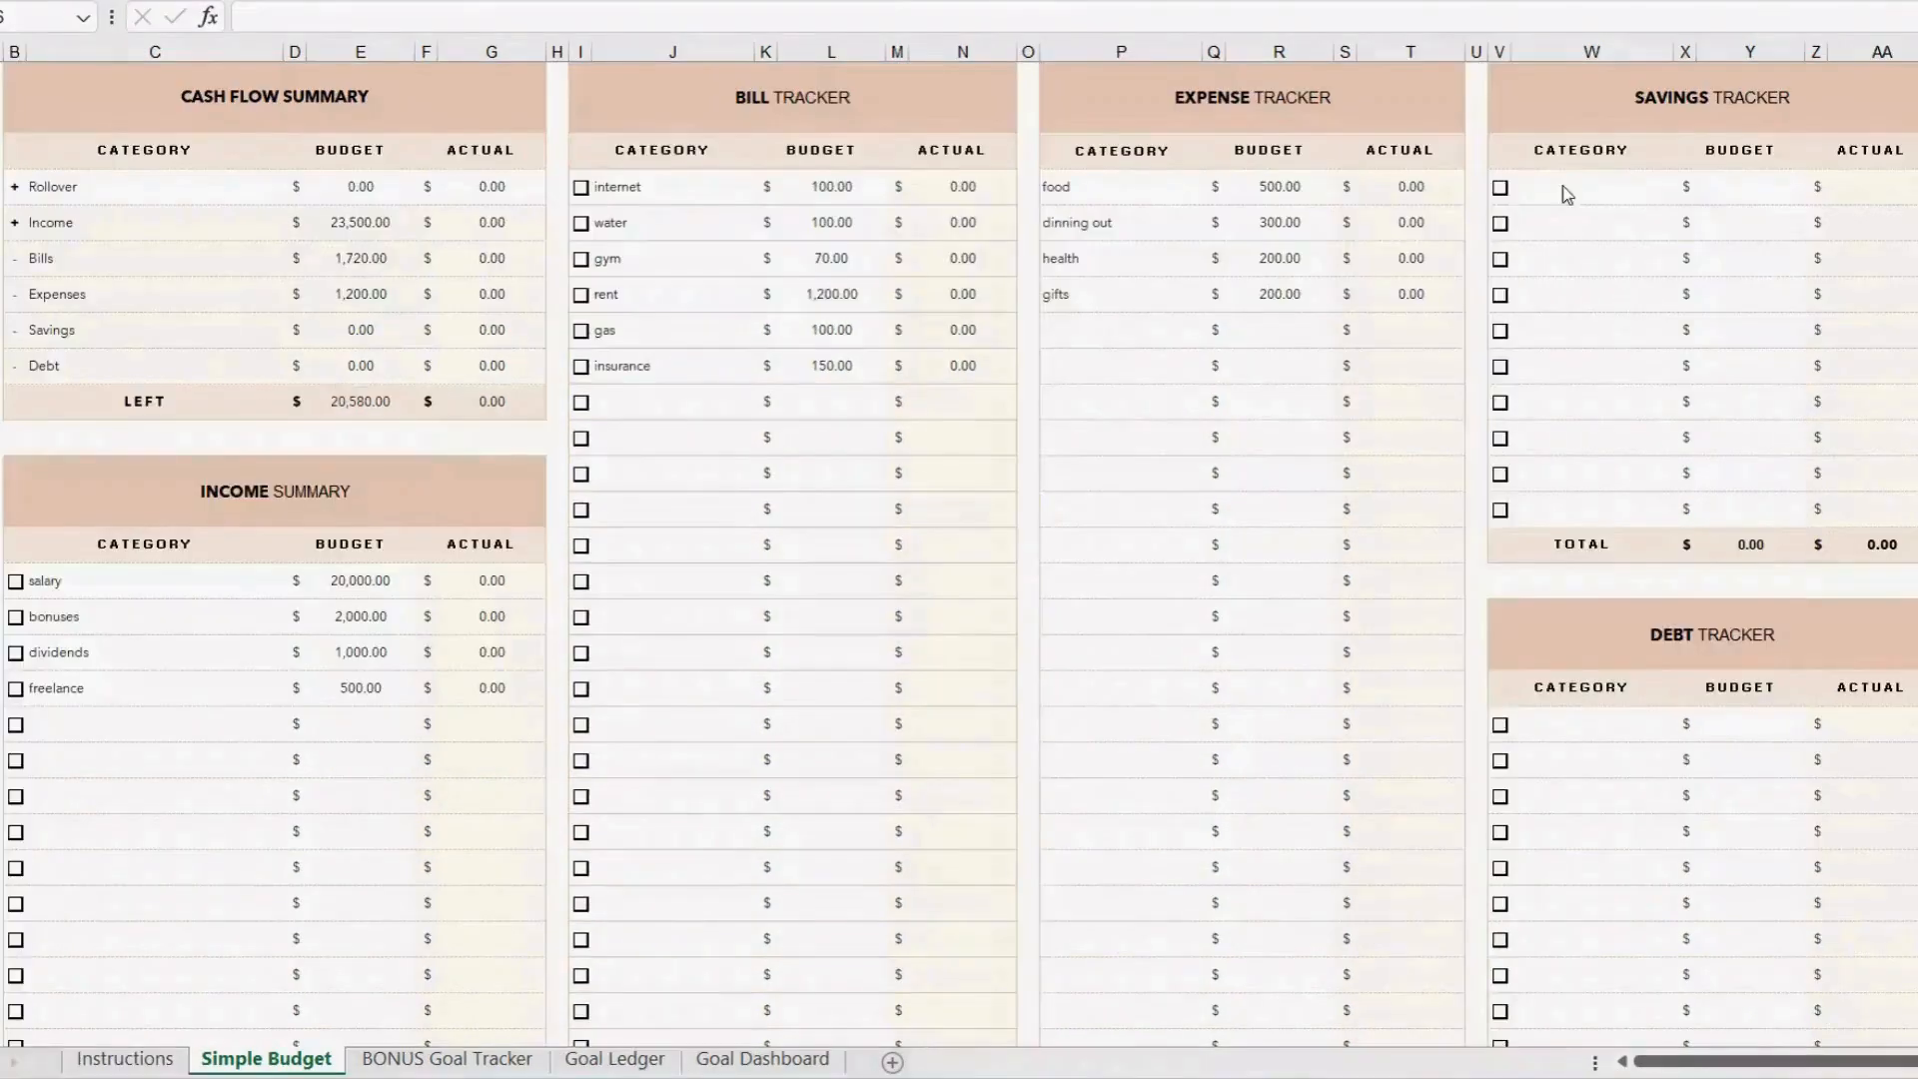
# Enter emergency fund, vacation savings, travel and education fund as the first four categories of the Savings Tracker.
pyautogui.click(1564, 187)
pyautogui.write('emergency fund')
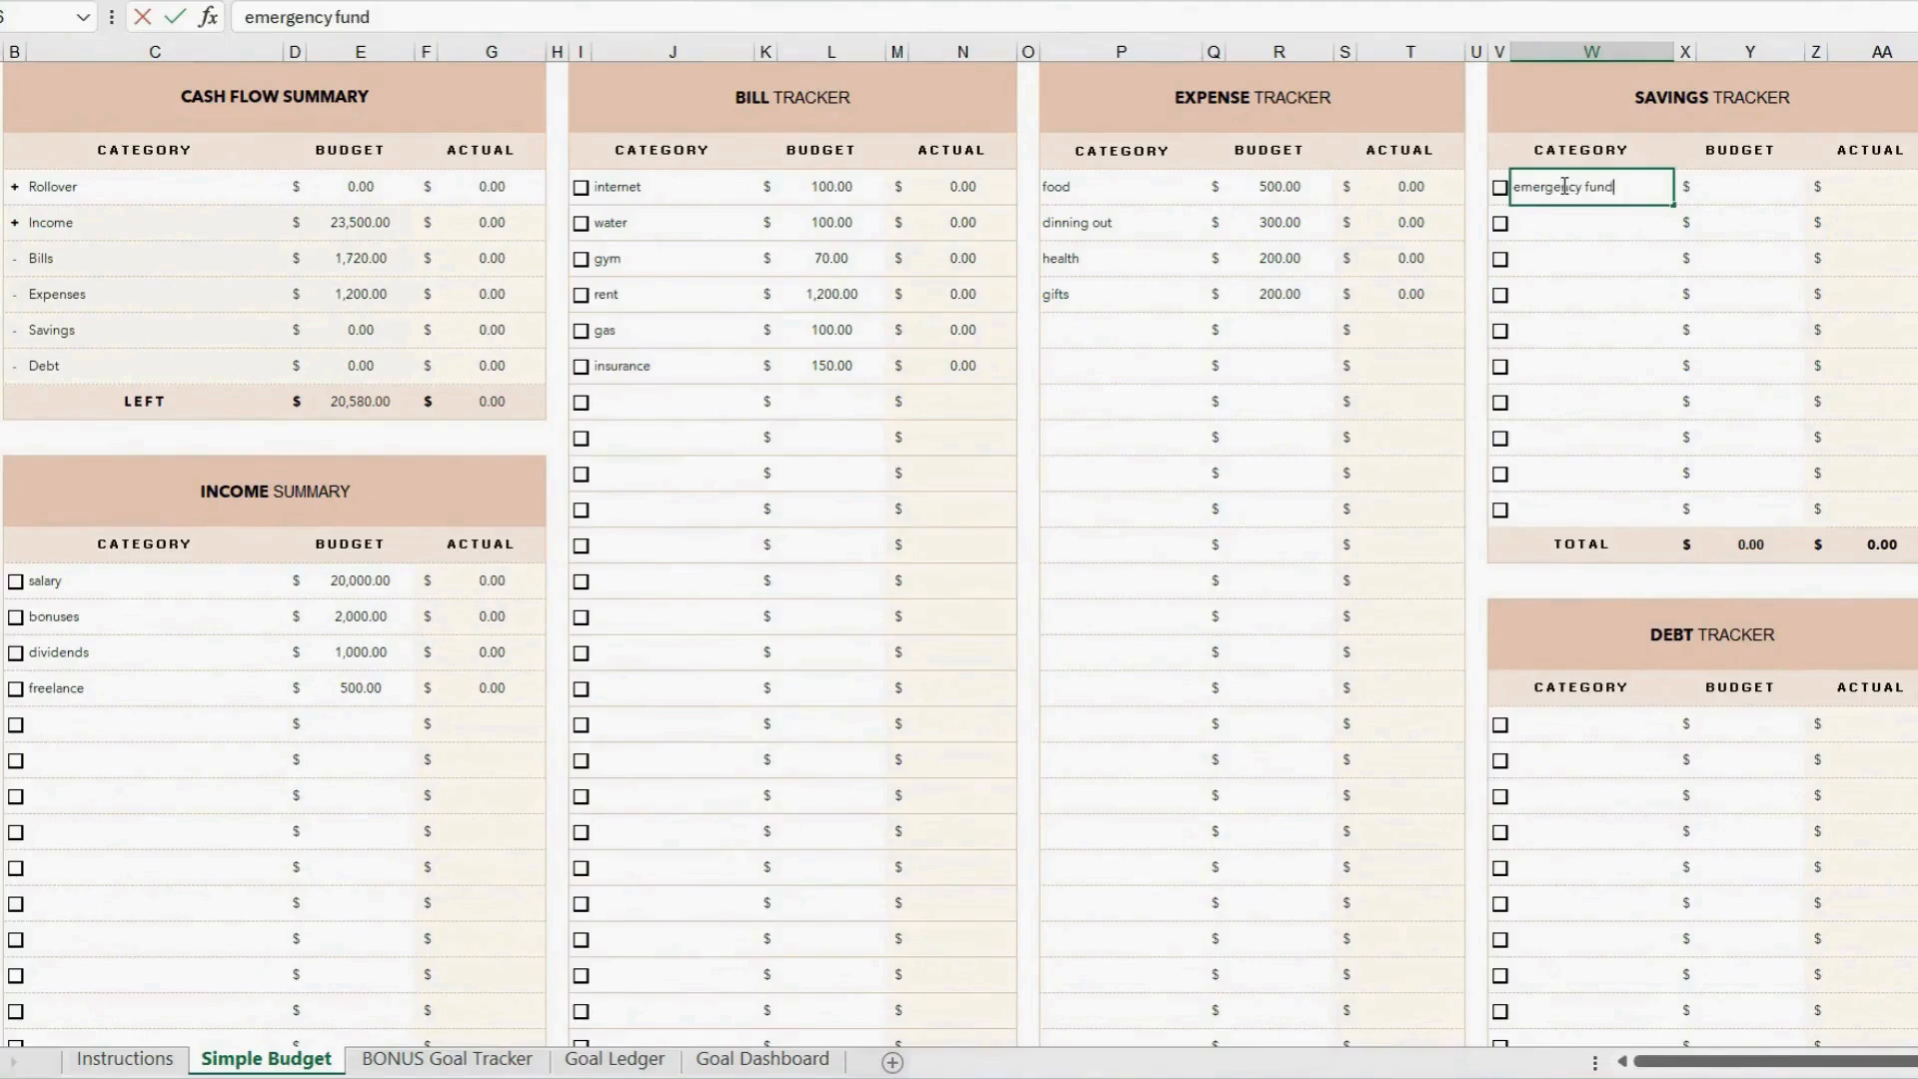
pyautogui.press('Return')
pyautogui.write('vacation savings')
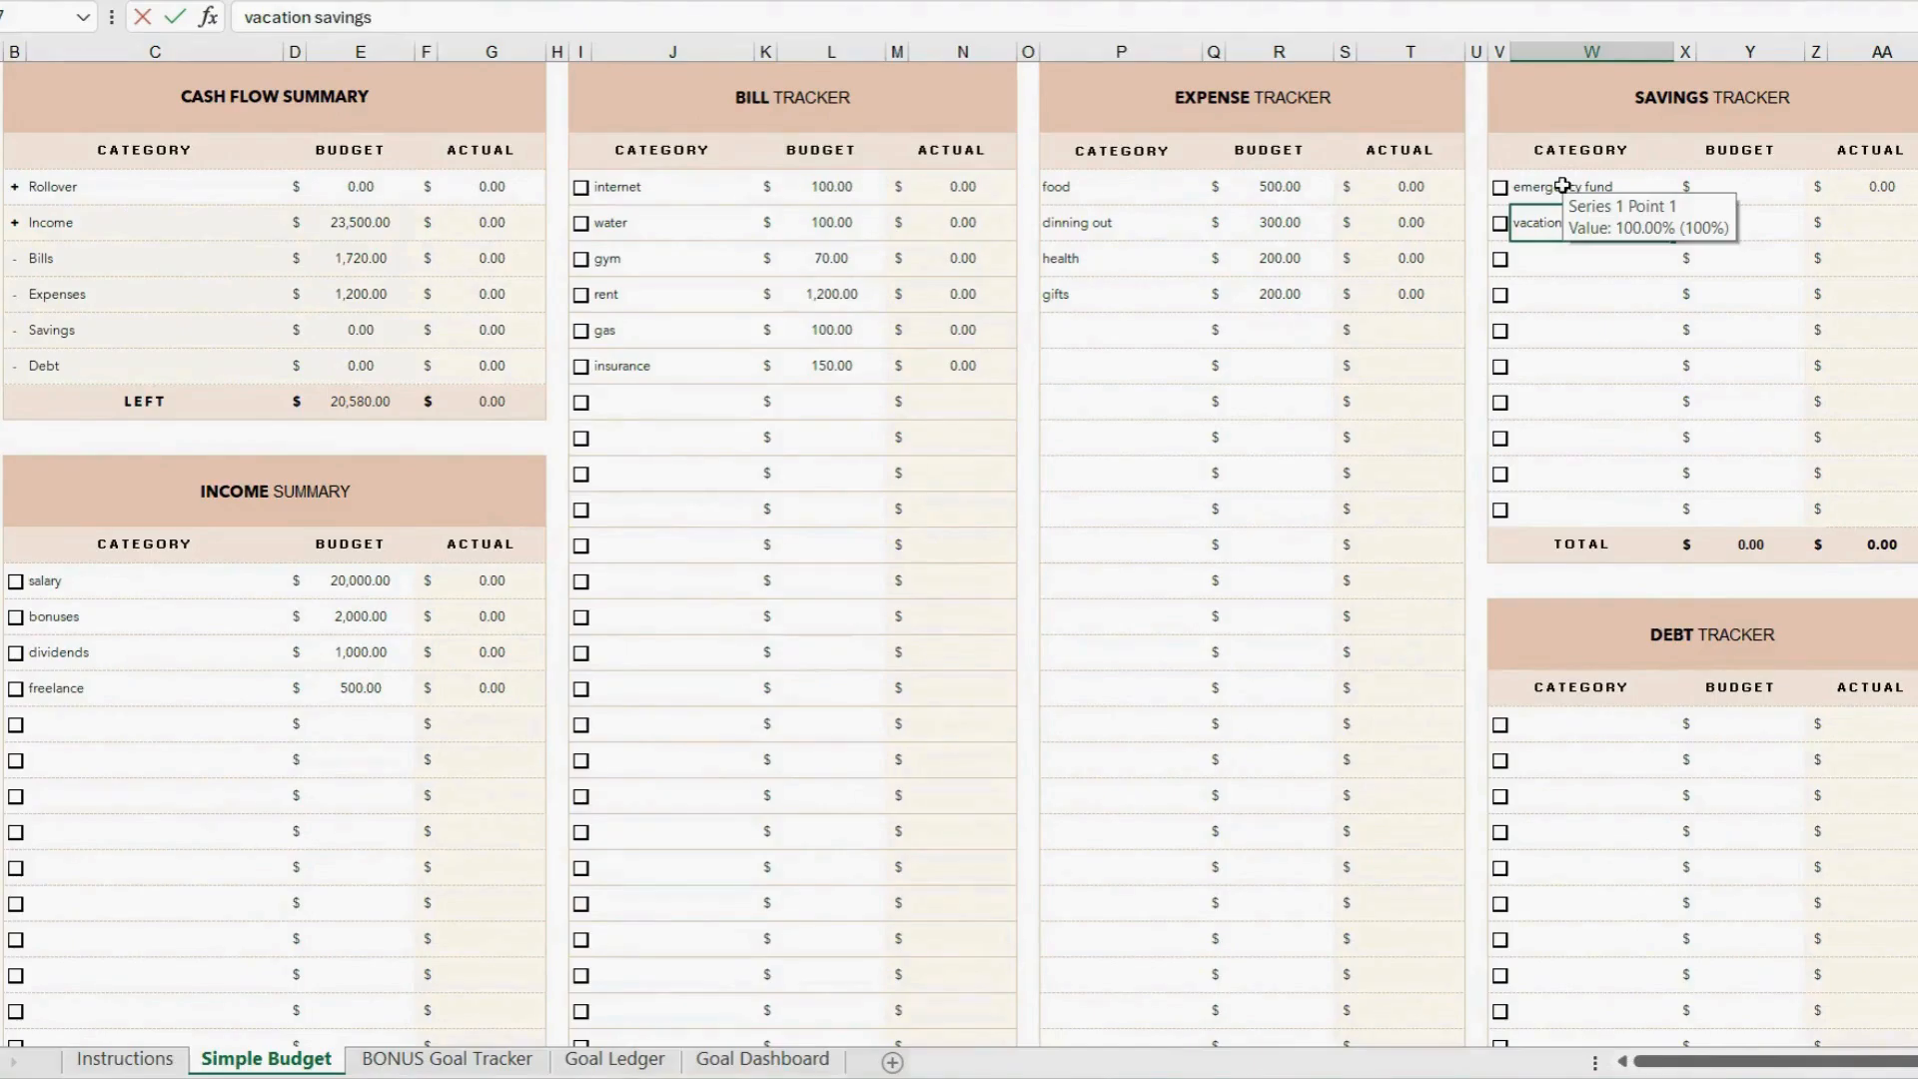
pyautogui.press('Return')
pyautogui.write('travel')
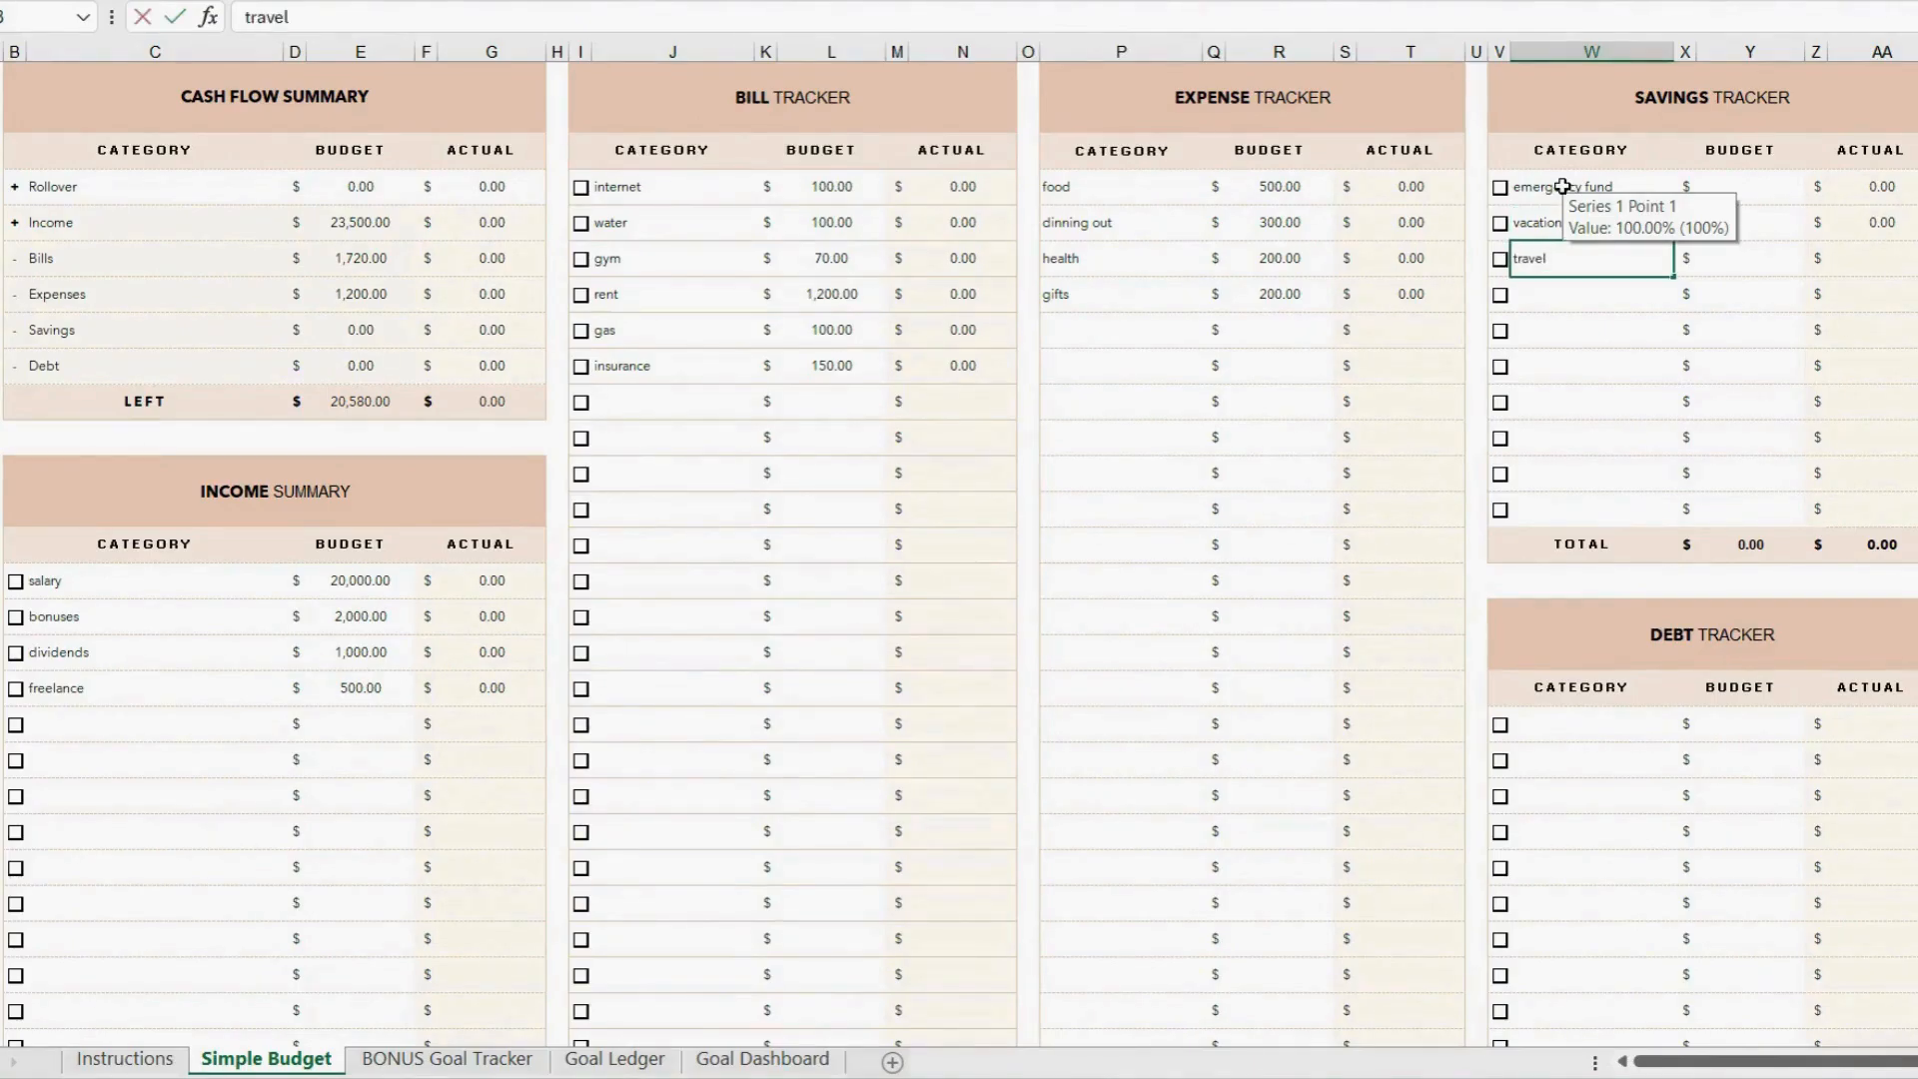
pyautogui.press('Return')
pyautogui.write('education fun')
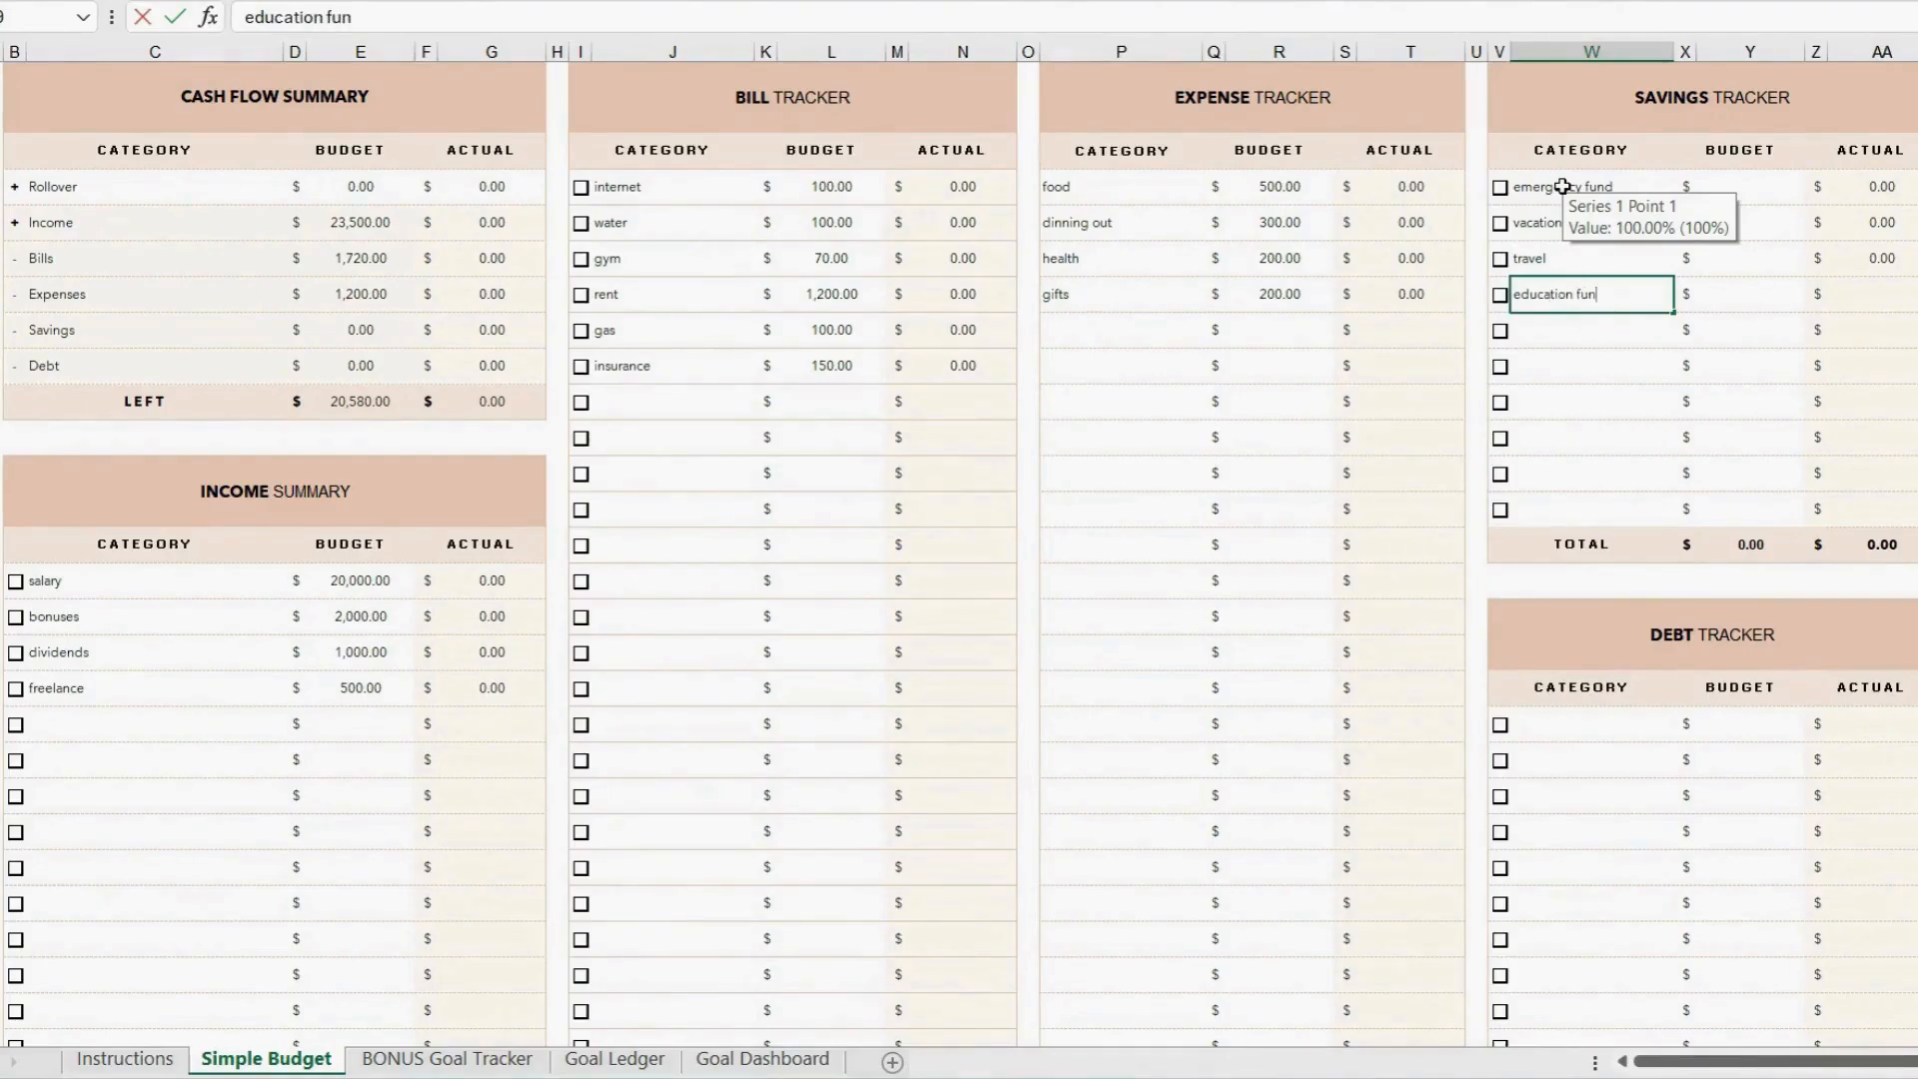
pyautogui.write('d')
# Set the savings budgets to 200 for emergency fund, 150 for vacation savings, 250 for travel and 300 for education fund.
pyautogui.press('Tab')
pyautogui.press('Up')
pyautogui.press('Up')
pyautogui.press('Up')
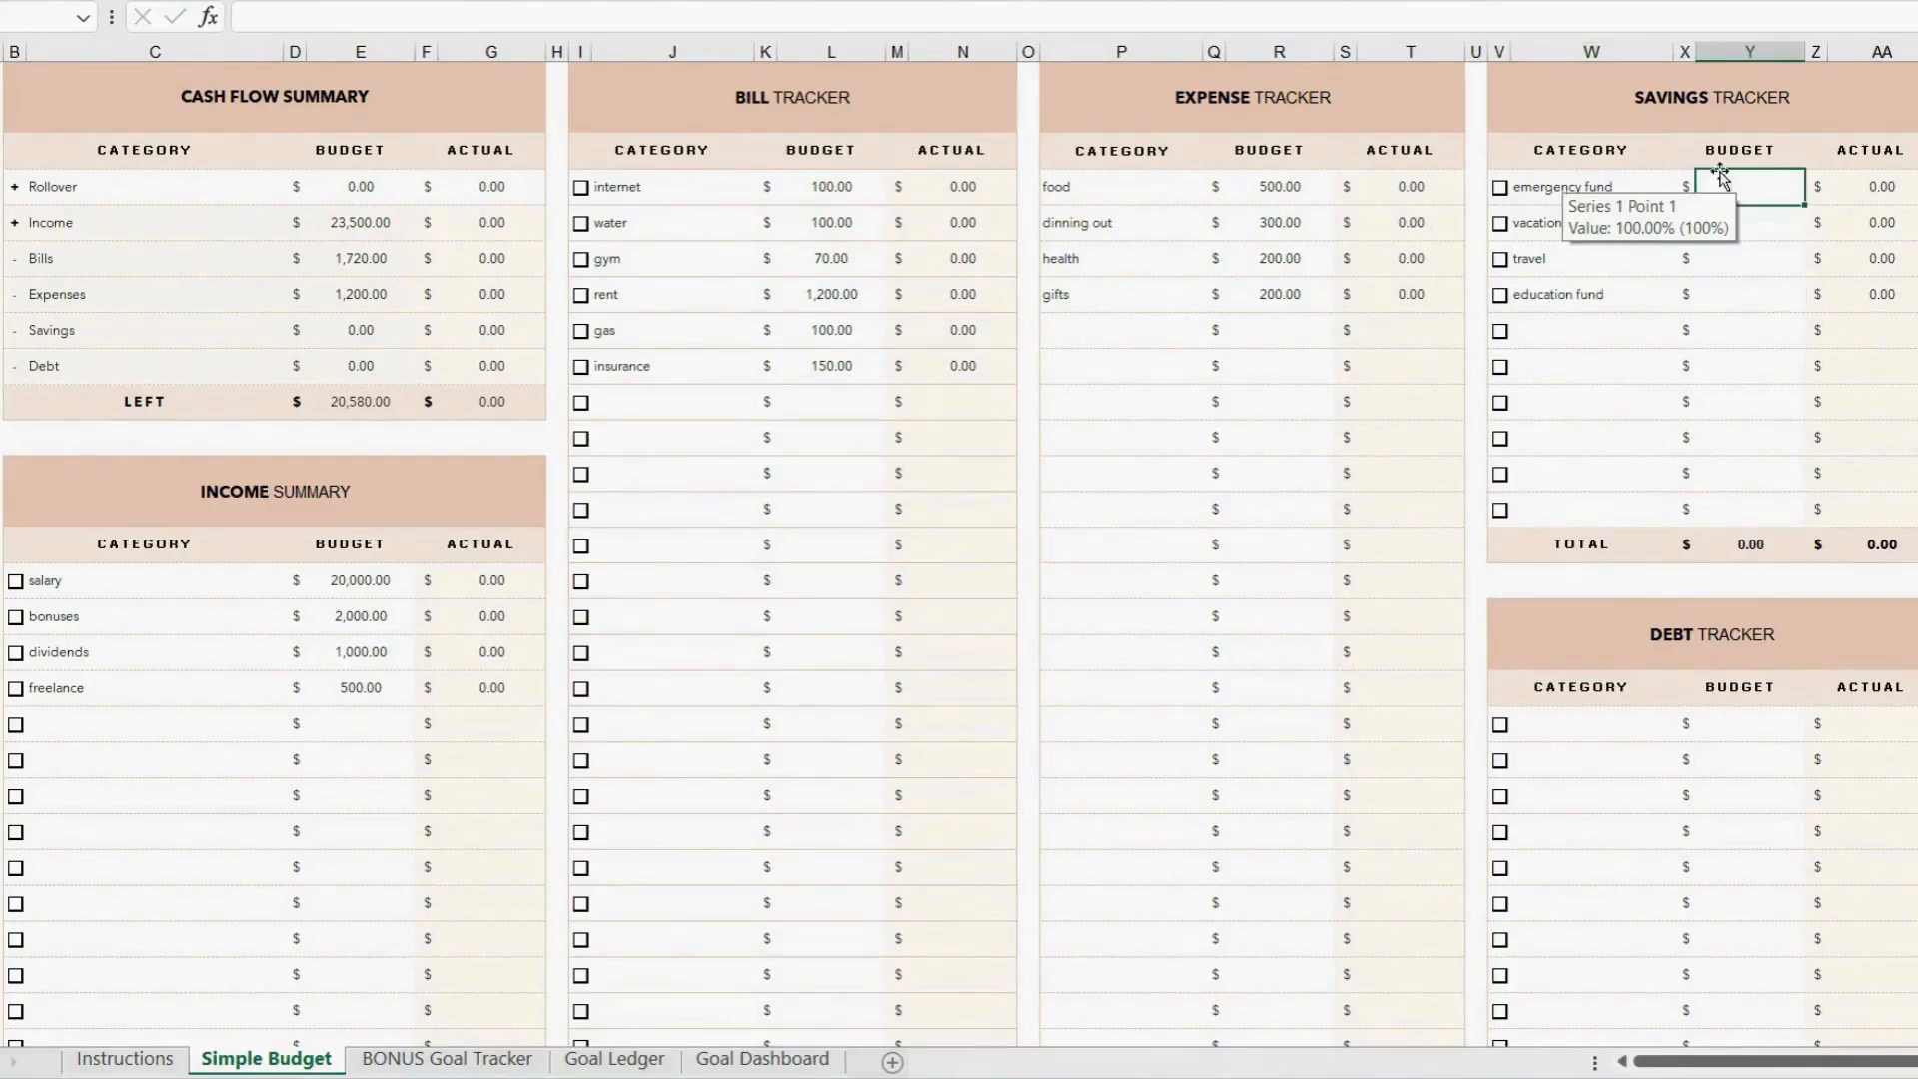
pyautogui.write('200')
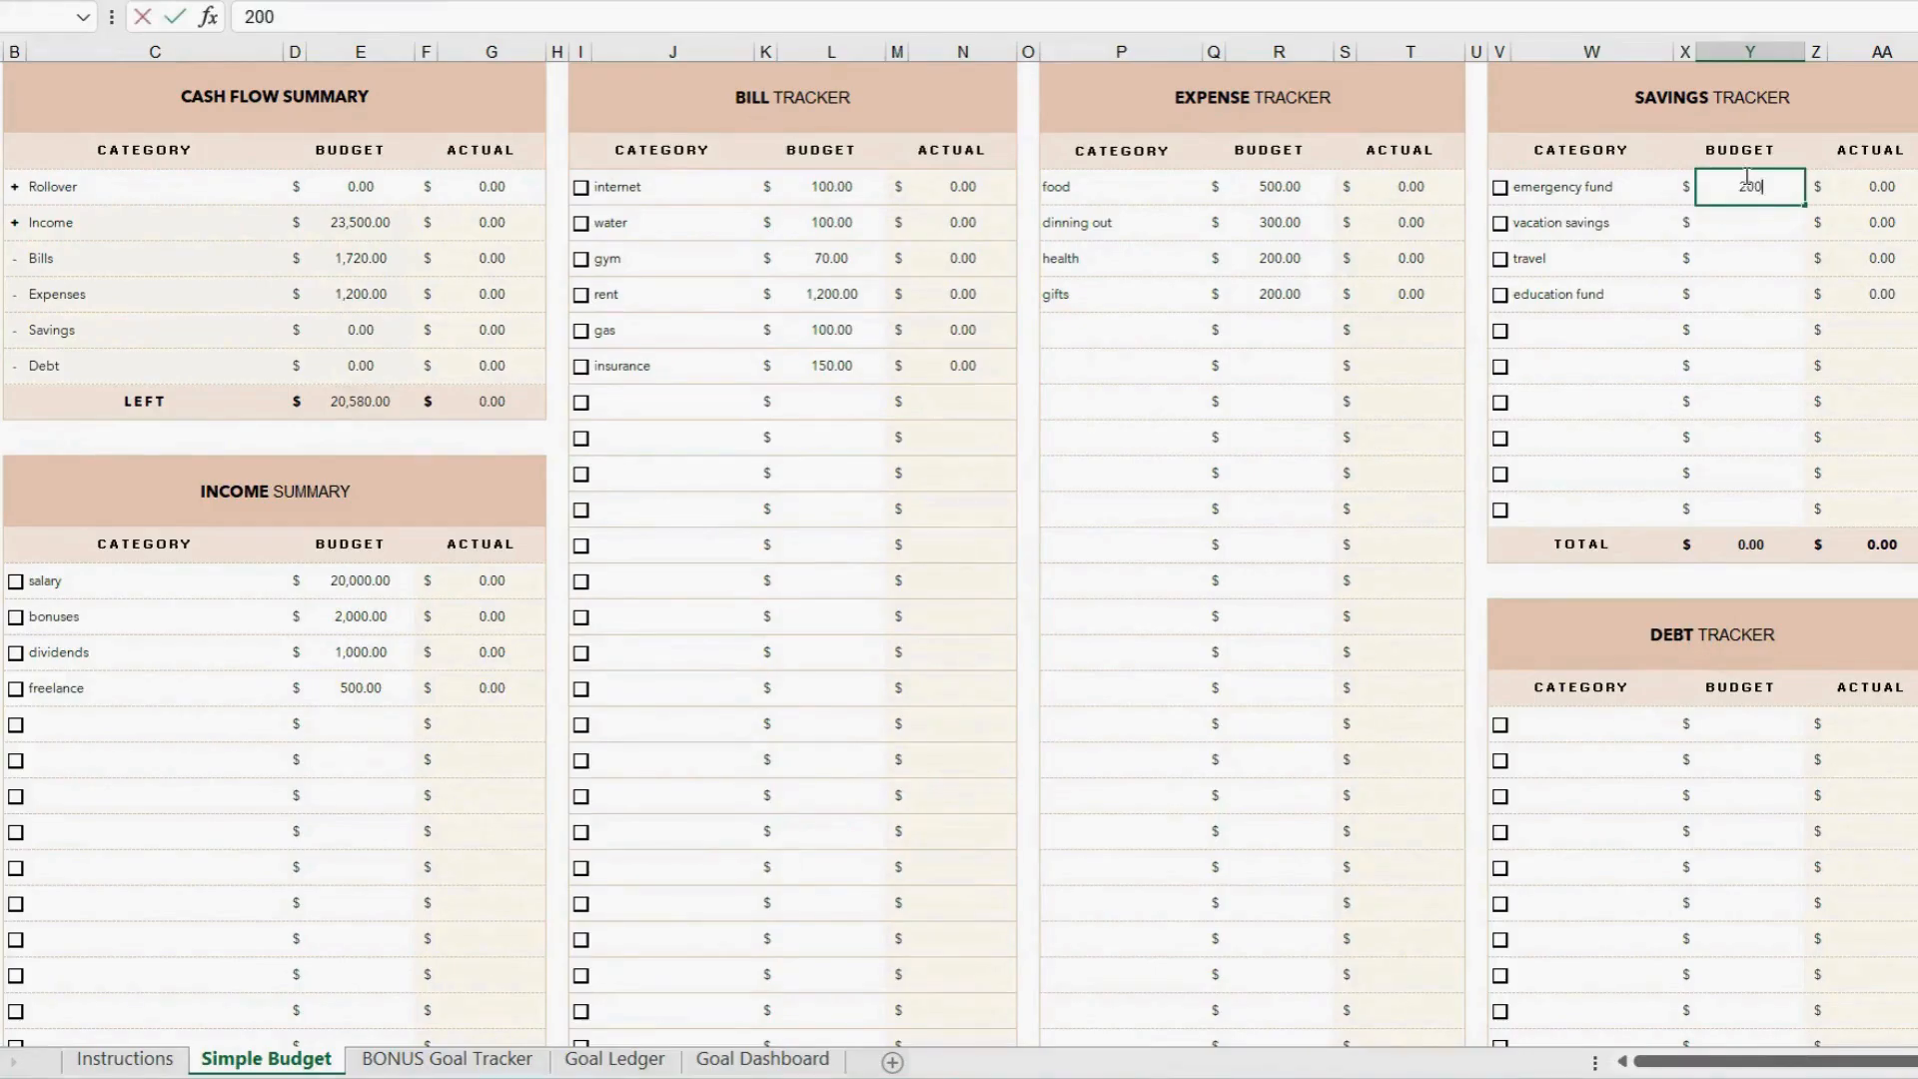
pyautogui.press('Return')
pyautogui.write('150')
pyautogui.press('Return')
pyautogui.write('250')
pyautogui.press('Return')
pyautogui.write('300')
pyautogui.click(1743, 108)
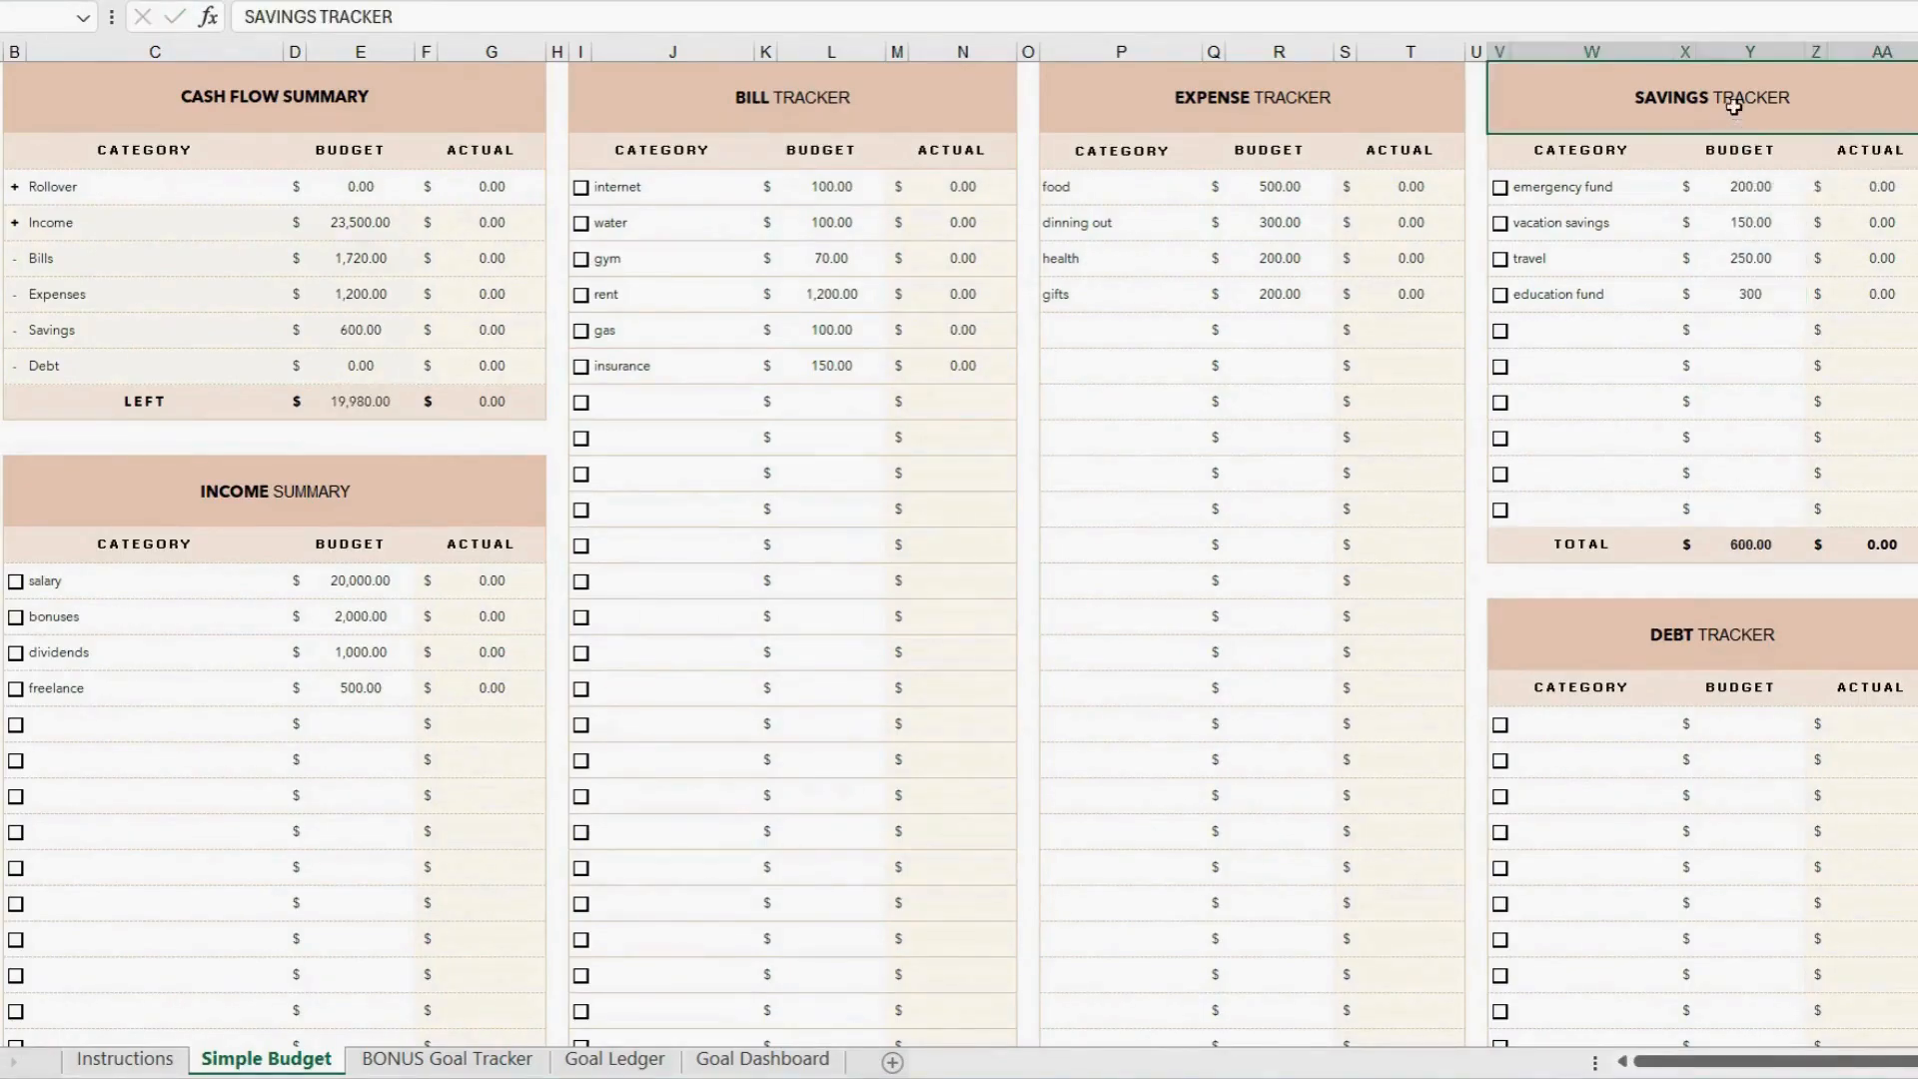
# Enter credit card 1, credit card 2 and personal loan as the first three categories of the Debt Tracker.
pyautogui.scroll(-6, 1624, 225)
pyautogui.scroll(2, 1623, 224)
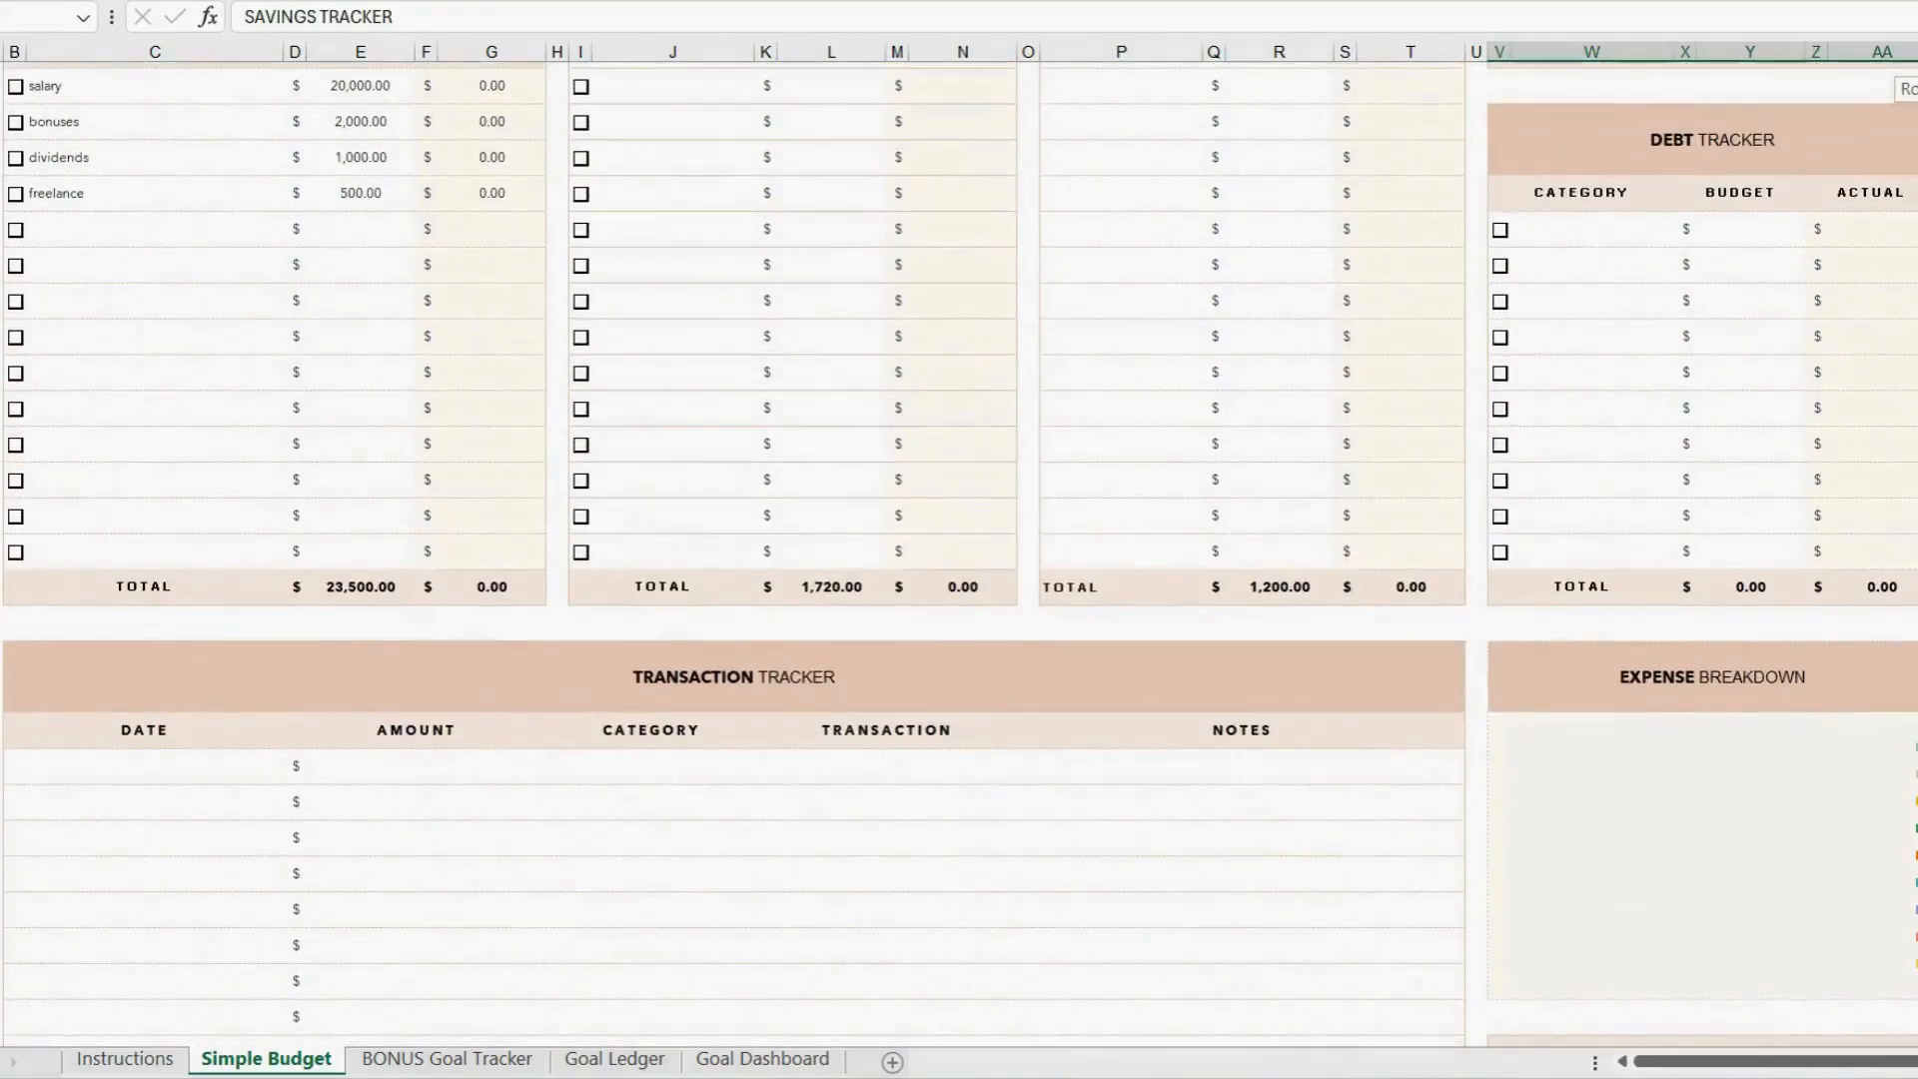
pyautogui.click(1622, 225)
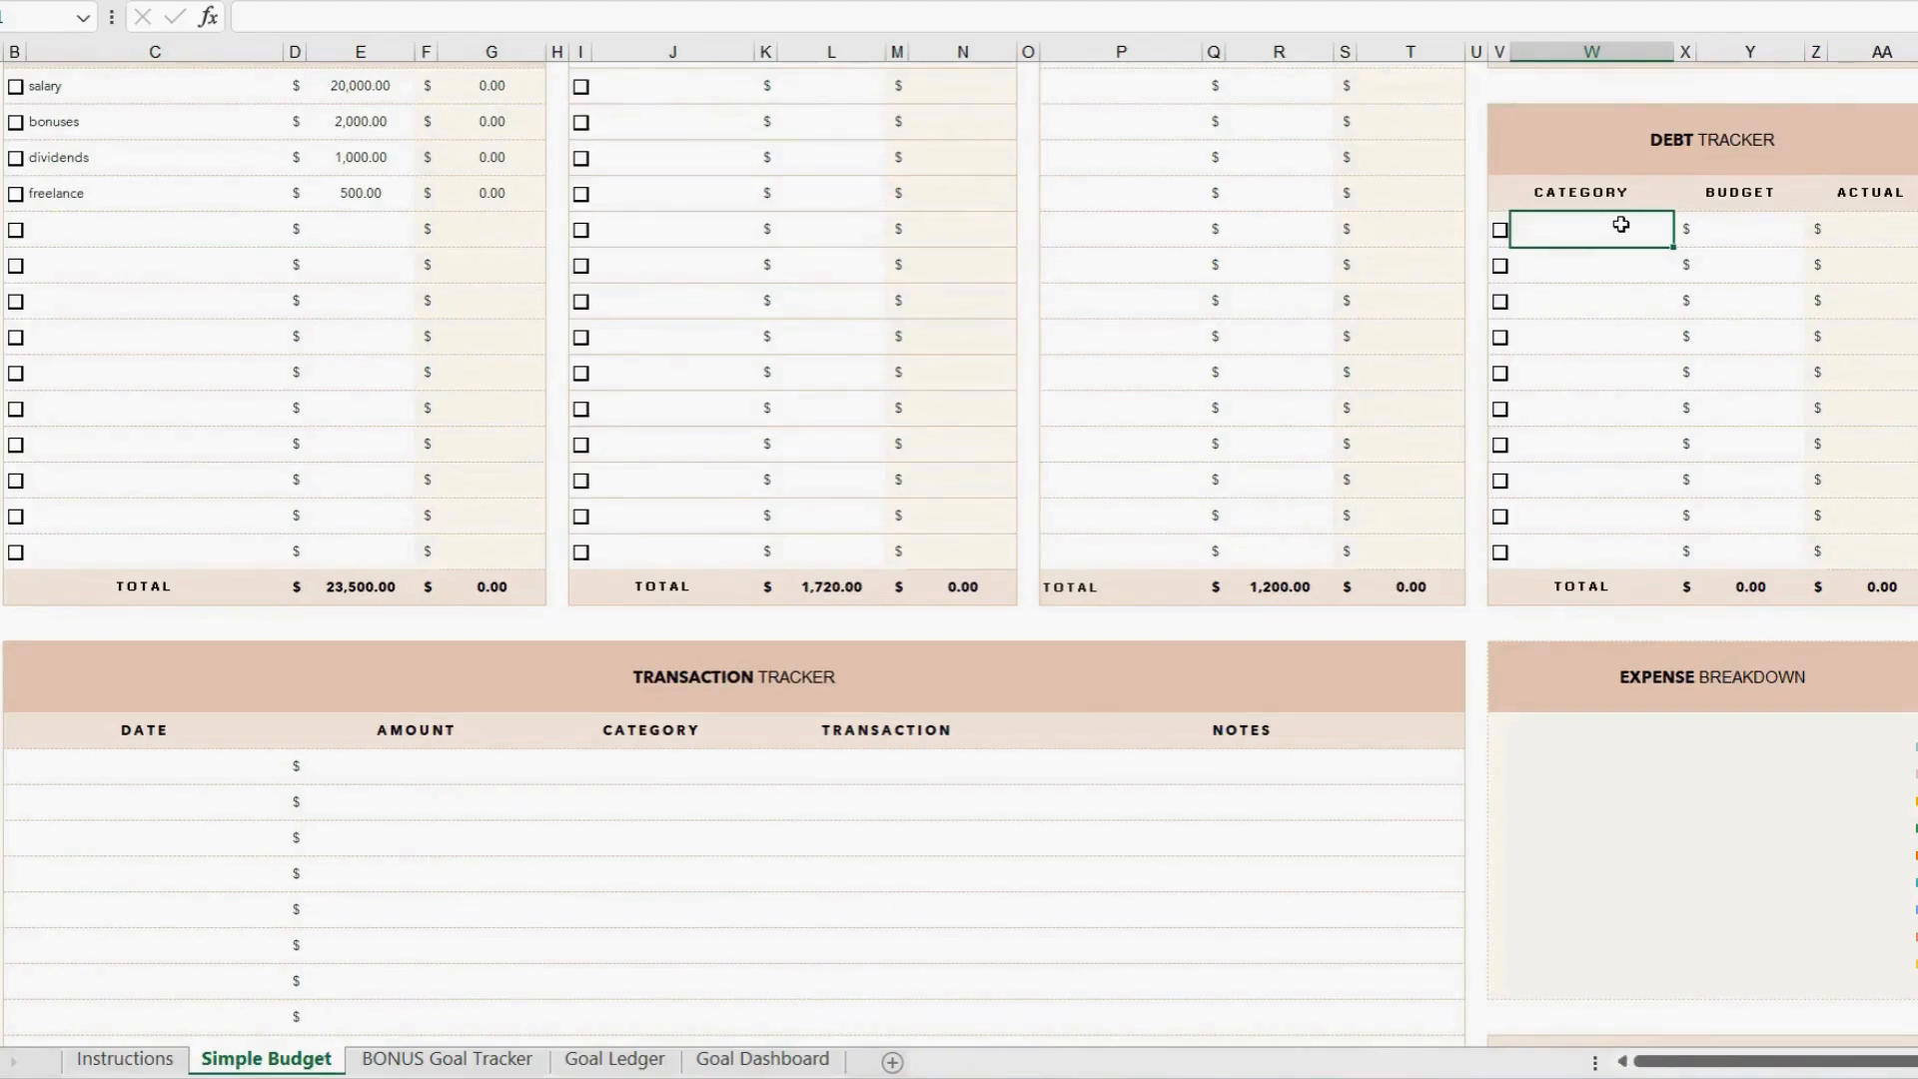
pyautogui.scroll(5, 1598, 210)
pyautogui.write('credit card 1')
pyautogui.press('Return')
pyautogui.write('credit card 2')
pyautogui.press('Return')
pyautogui.write('person')
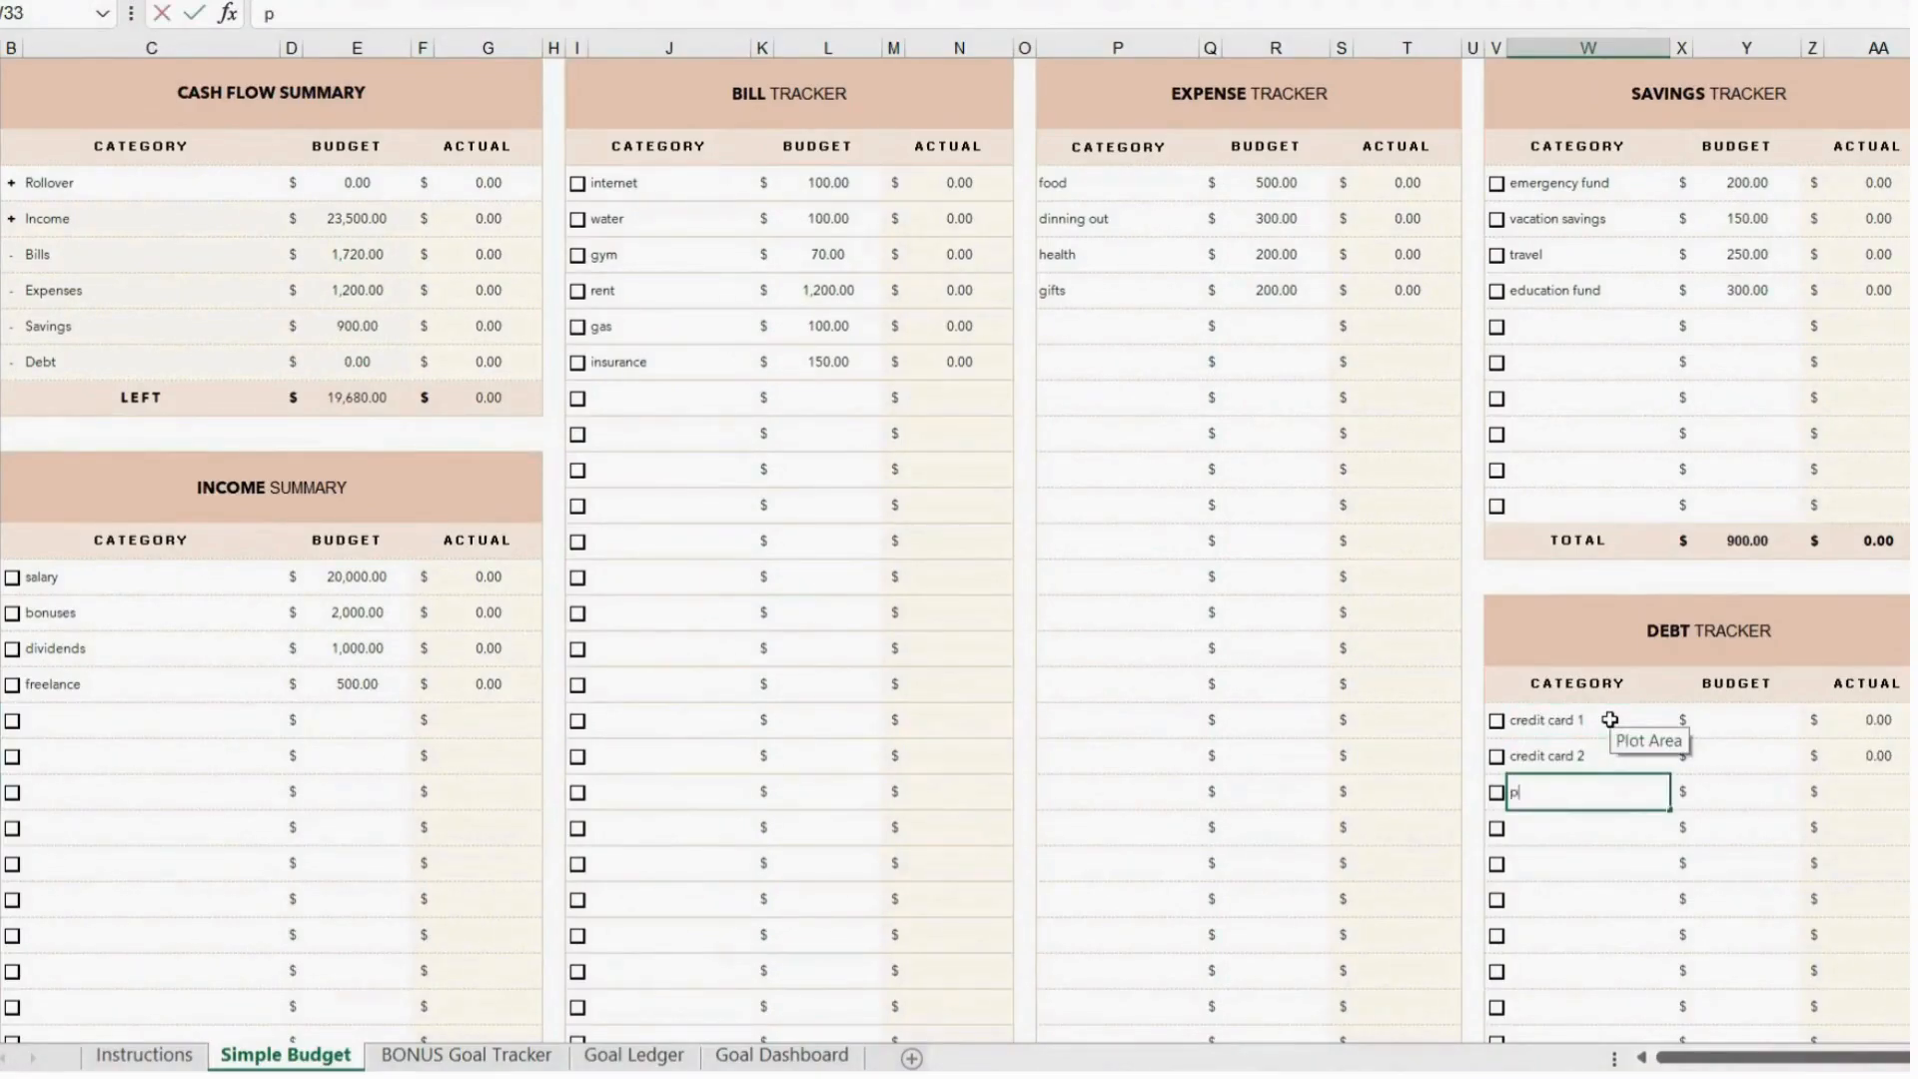
pyautogui.write('al loan')
# Set the debt budgets to 250 for credit card 1, 300 for credit card 2 and 350 for personal loan.
pyautogui.press('Tab')
pyautogui.press('Up')
pyautogui.press('Up')
pyautogui.write('250')
pyautogui.press('Return')
pyautogui.write('300')
pyautogui.press('Return')
pyautogui.write('350')
pyautogui.click(1725, 642)
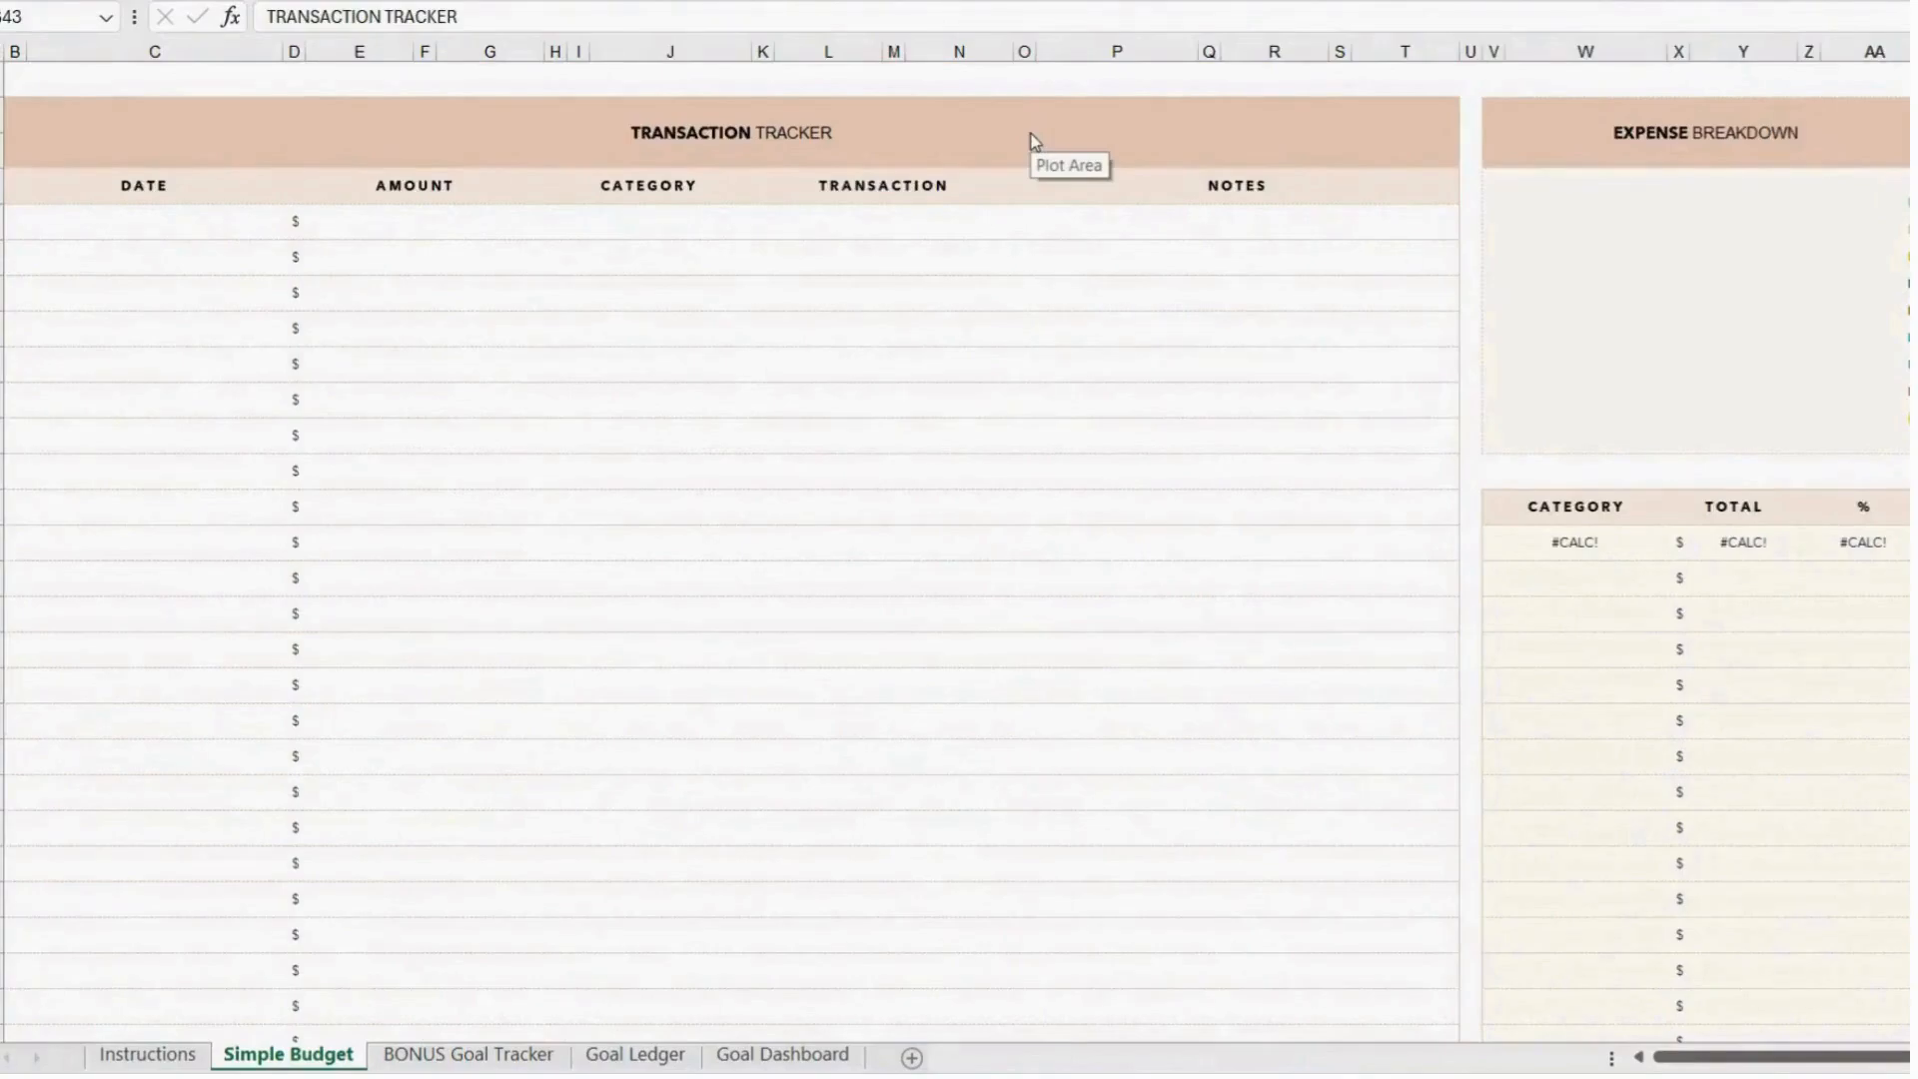
# Enter the date 10/1/2025 and the amount 20000 in the first row of the Transaction Tracker.
pyautogui.click(1030, 132)
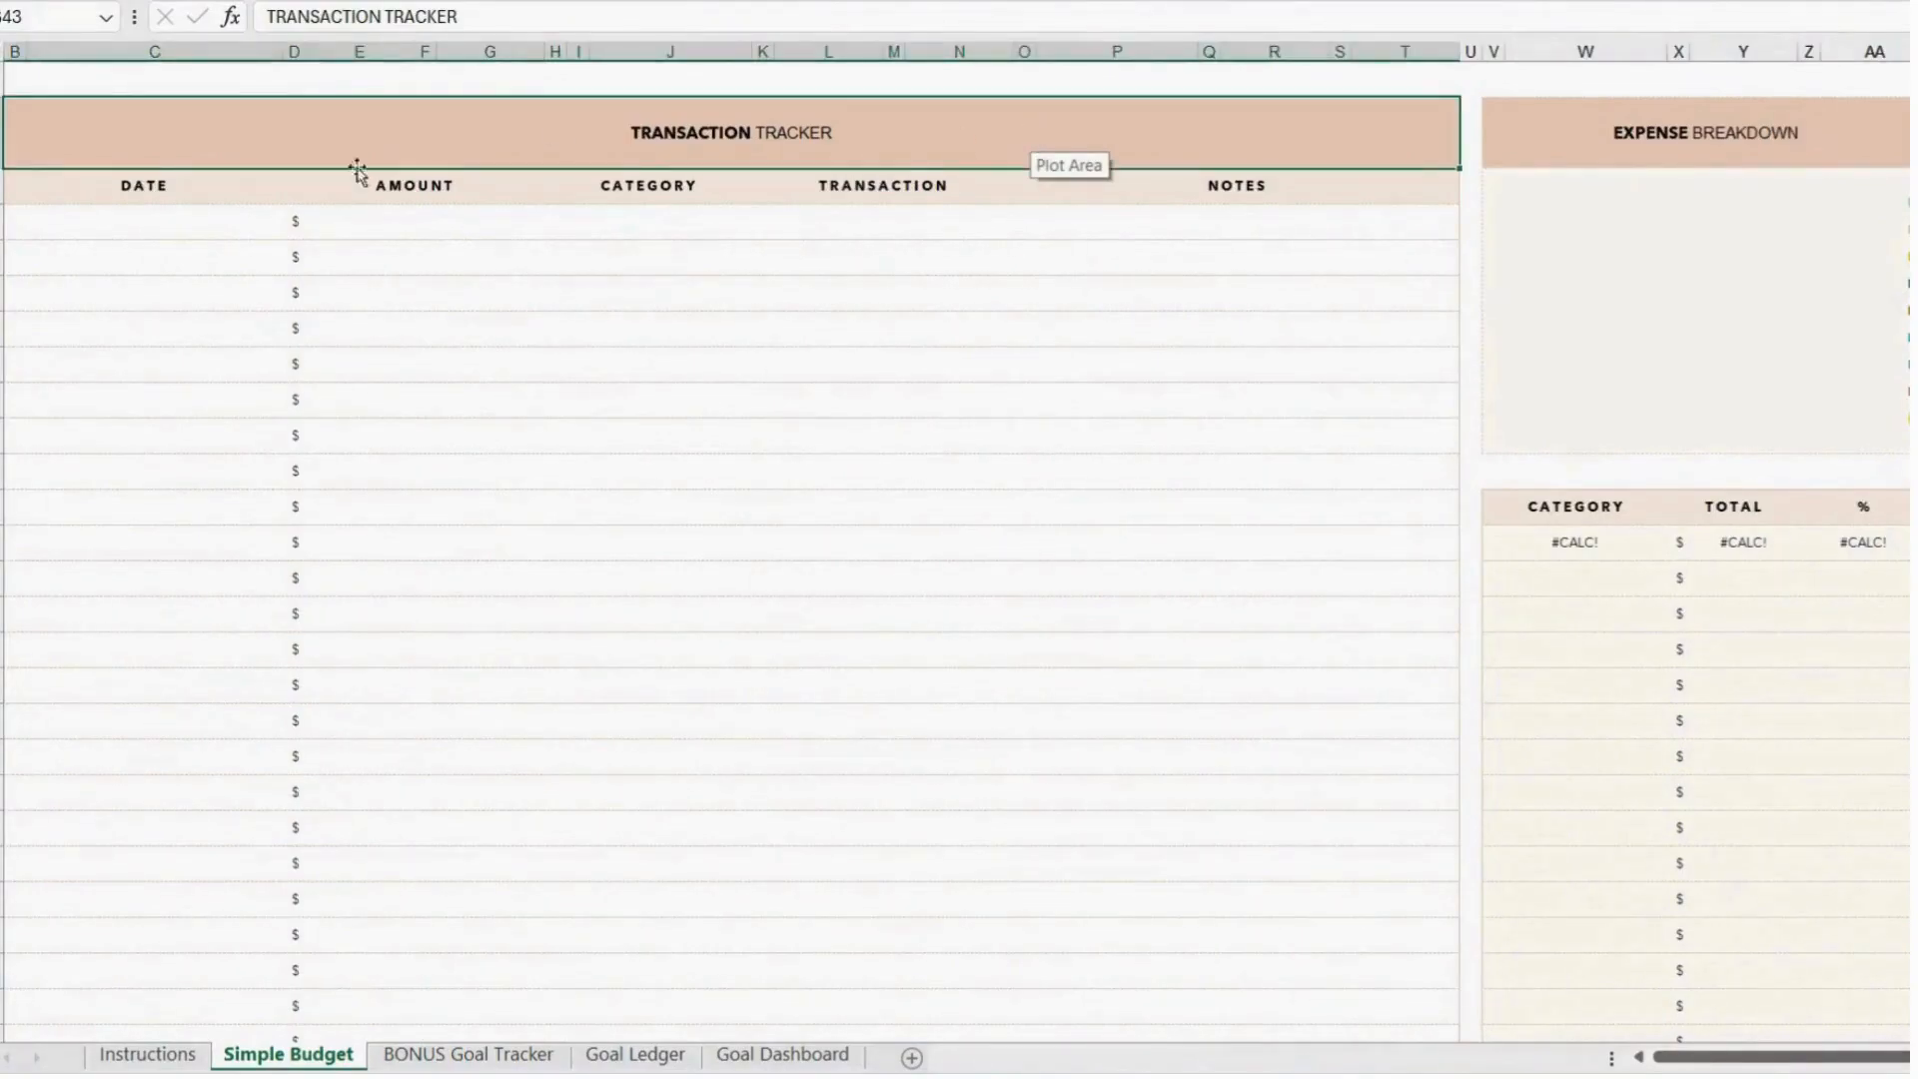
pyautogui.click(231, 231)
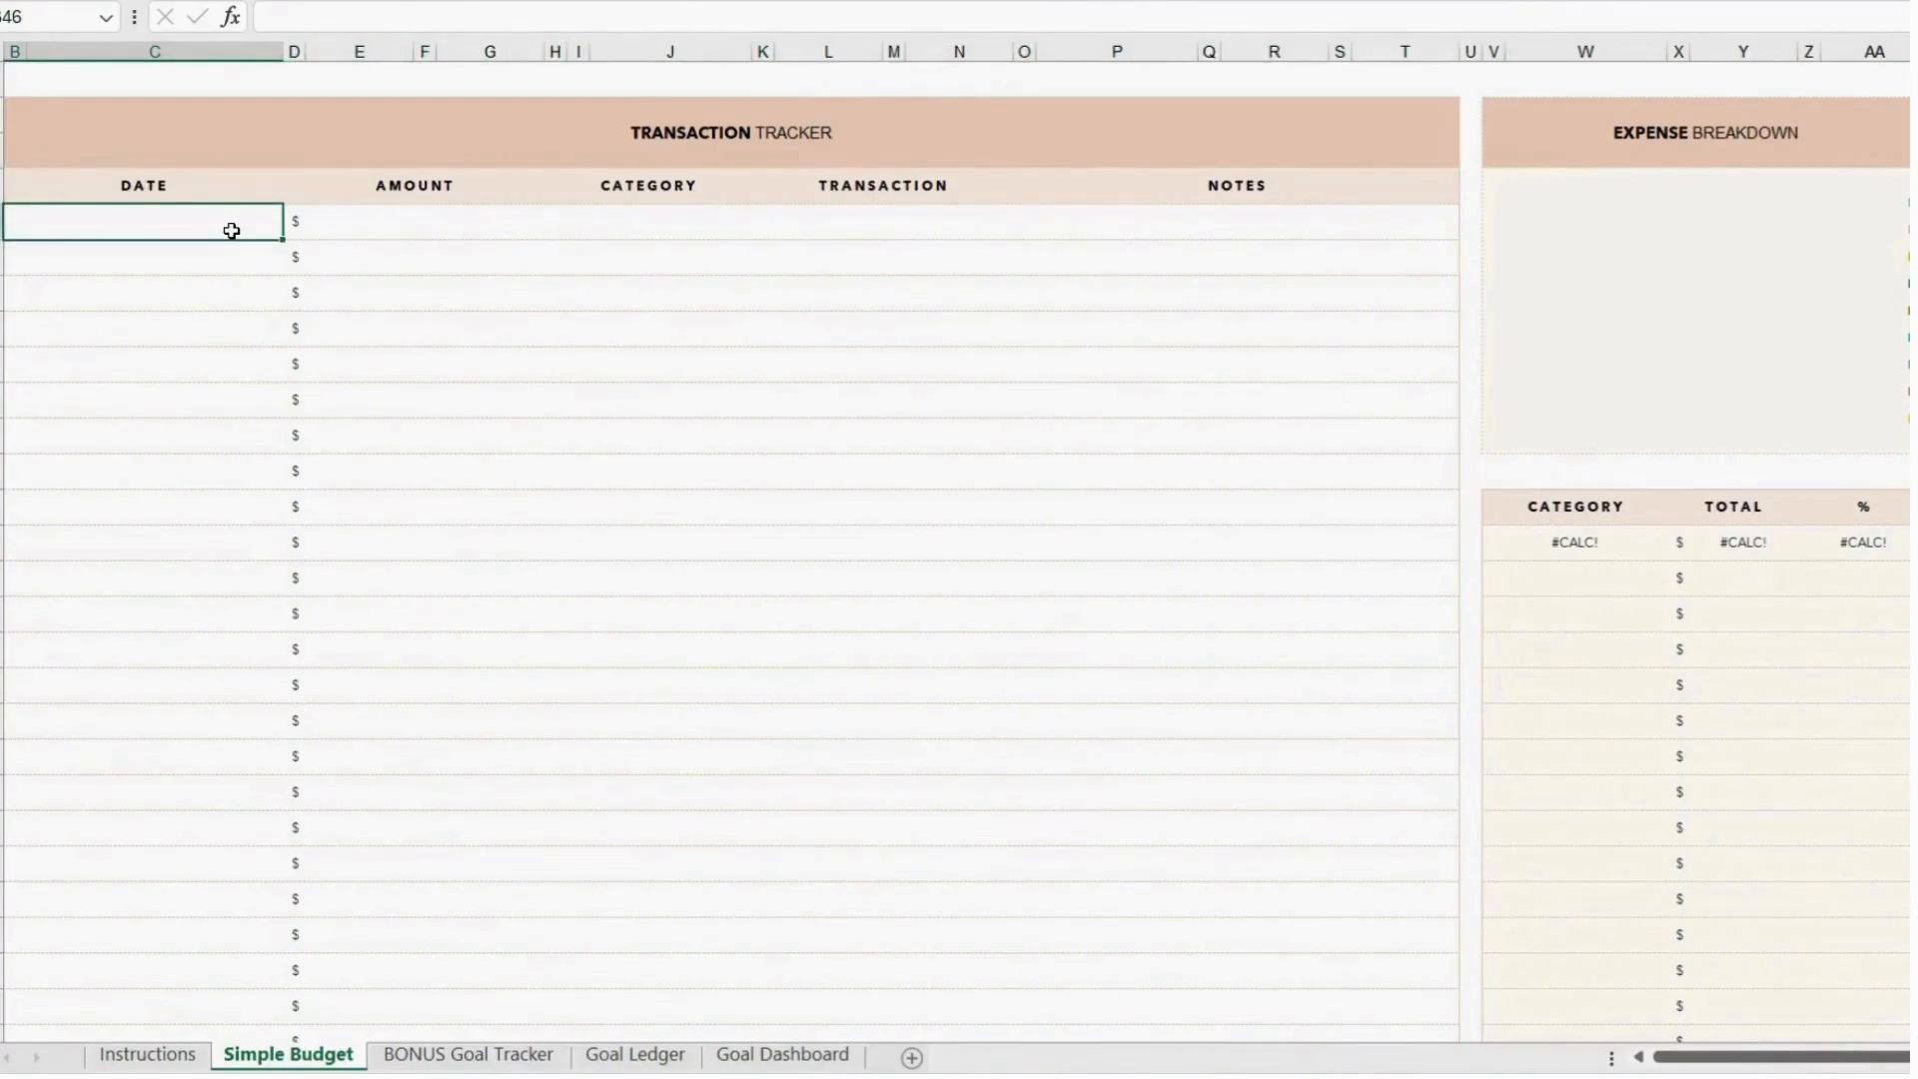
pyautogui.write('10/1/2025')
pyautogui.press('Tab')
pyautogui.write('20000')
pyautogui.press('Tab')
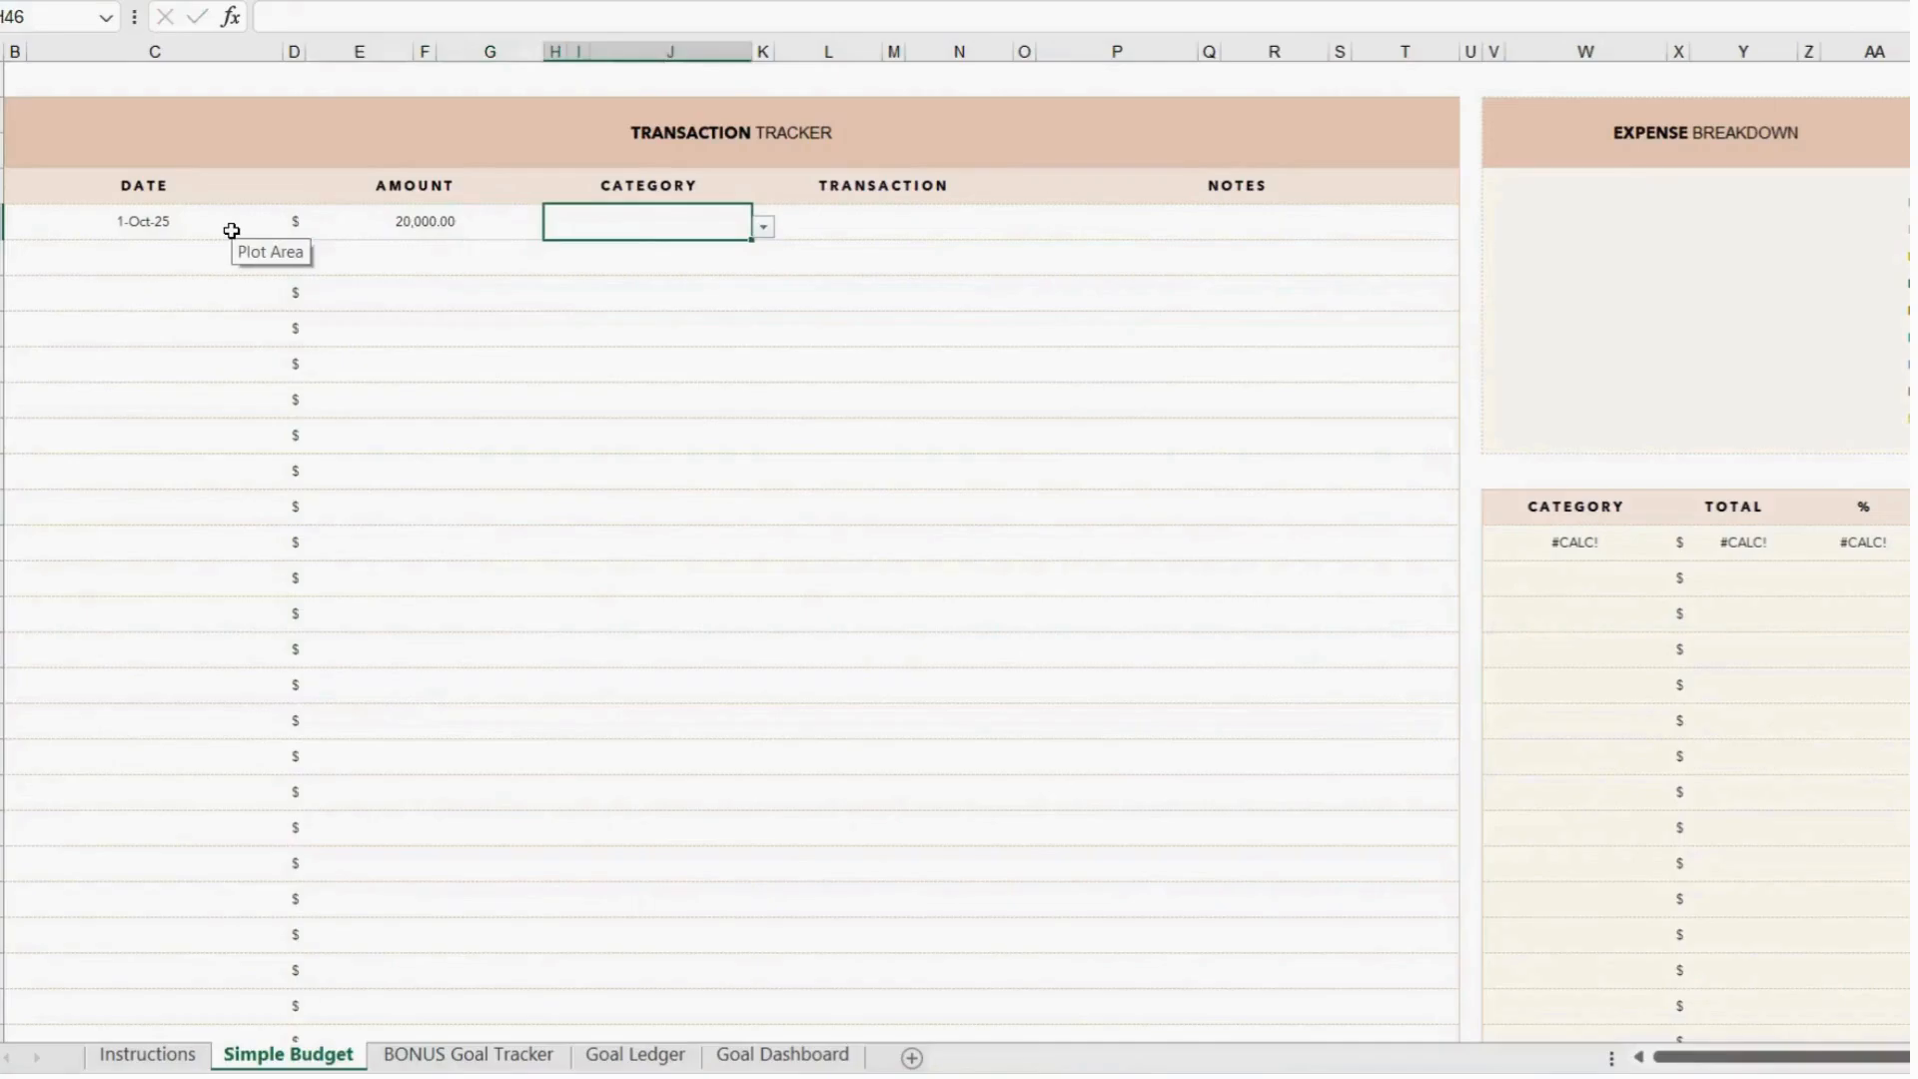
# Classify the first transaction under the Income category with salary as its transaction.
pyautogui.click(763, 228)
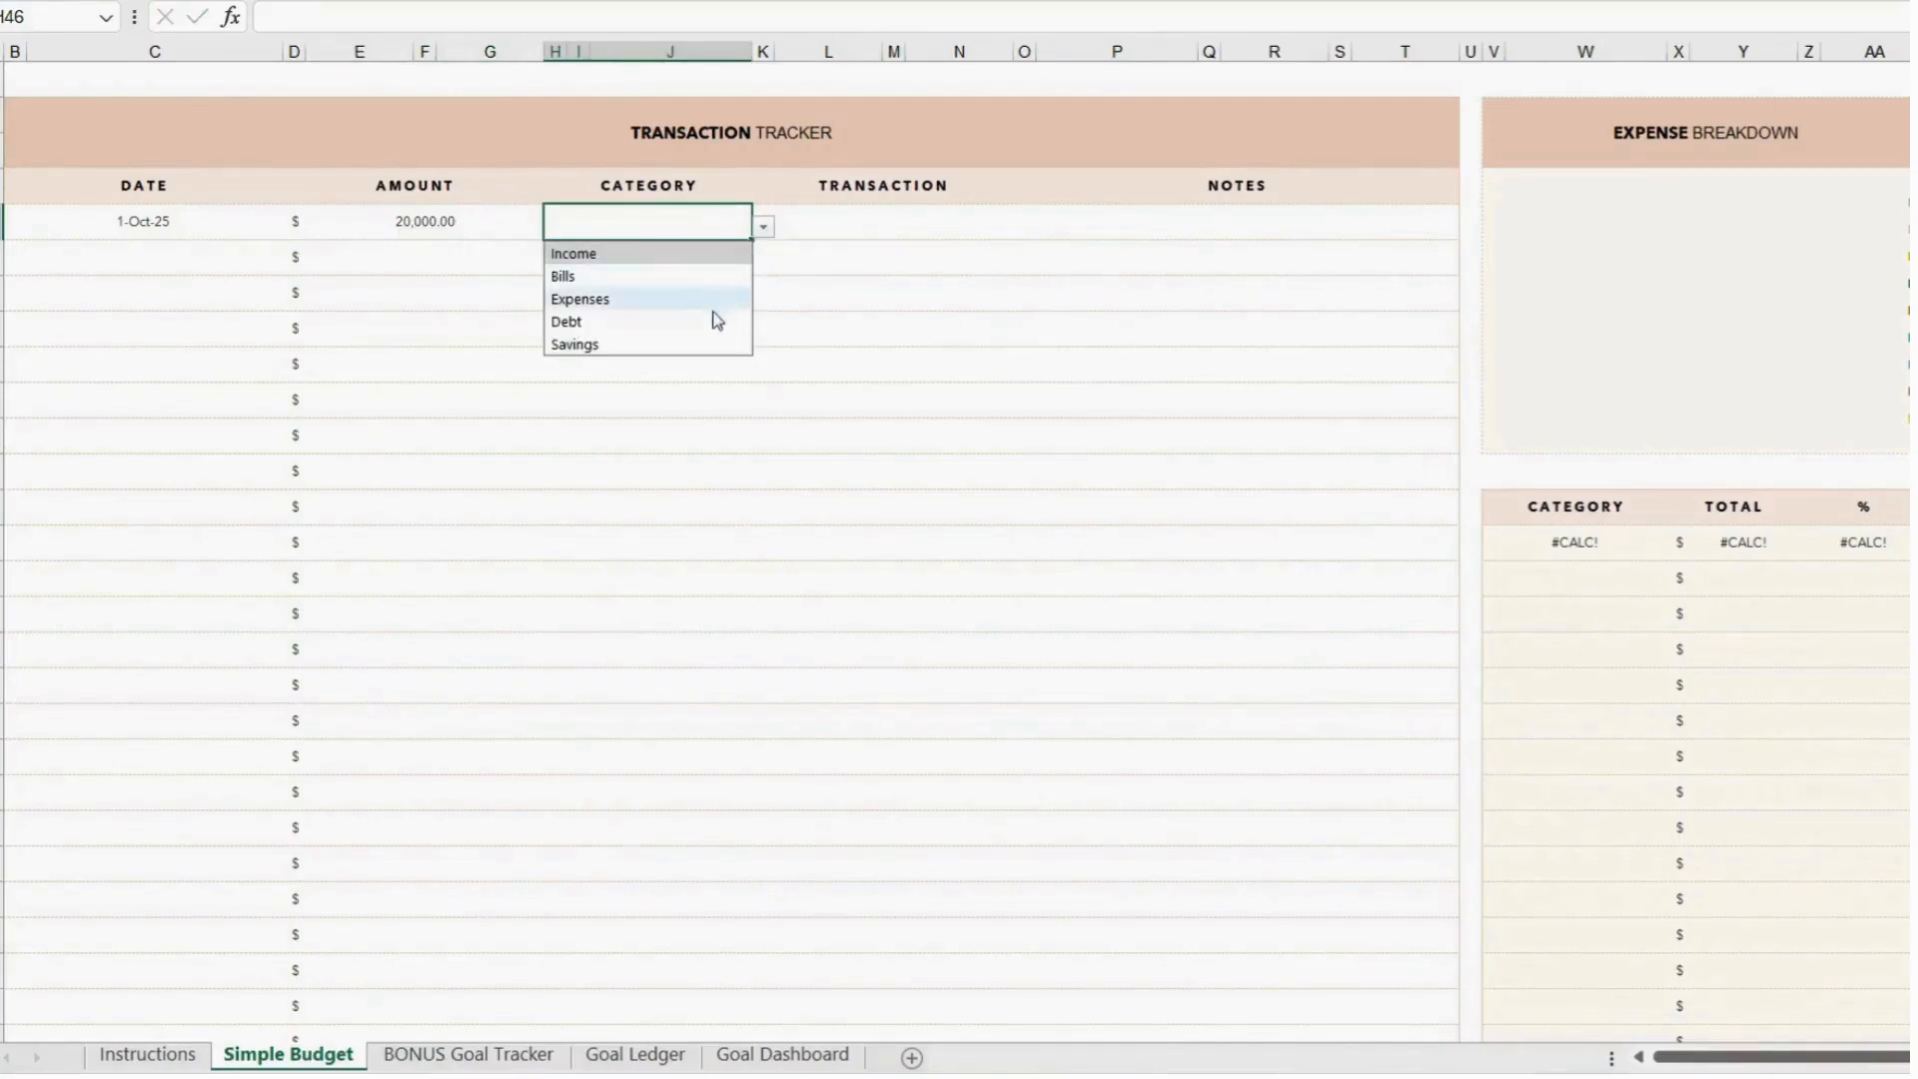
pyautogui.click(704, 254)
pyautogui.click(885, 234)
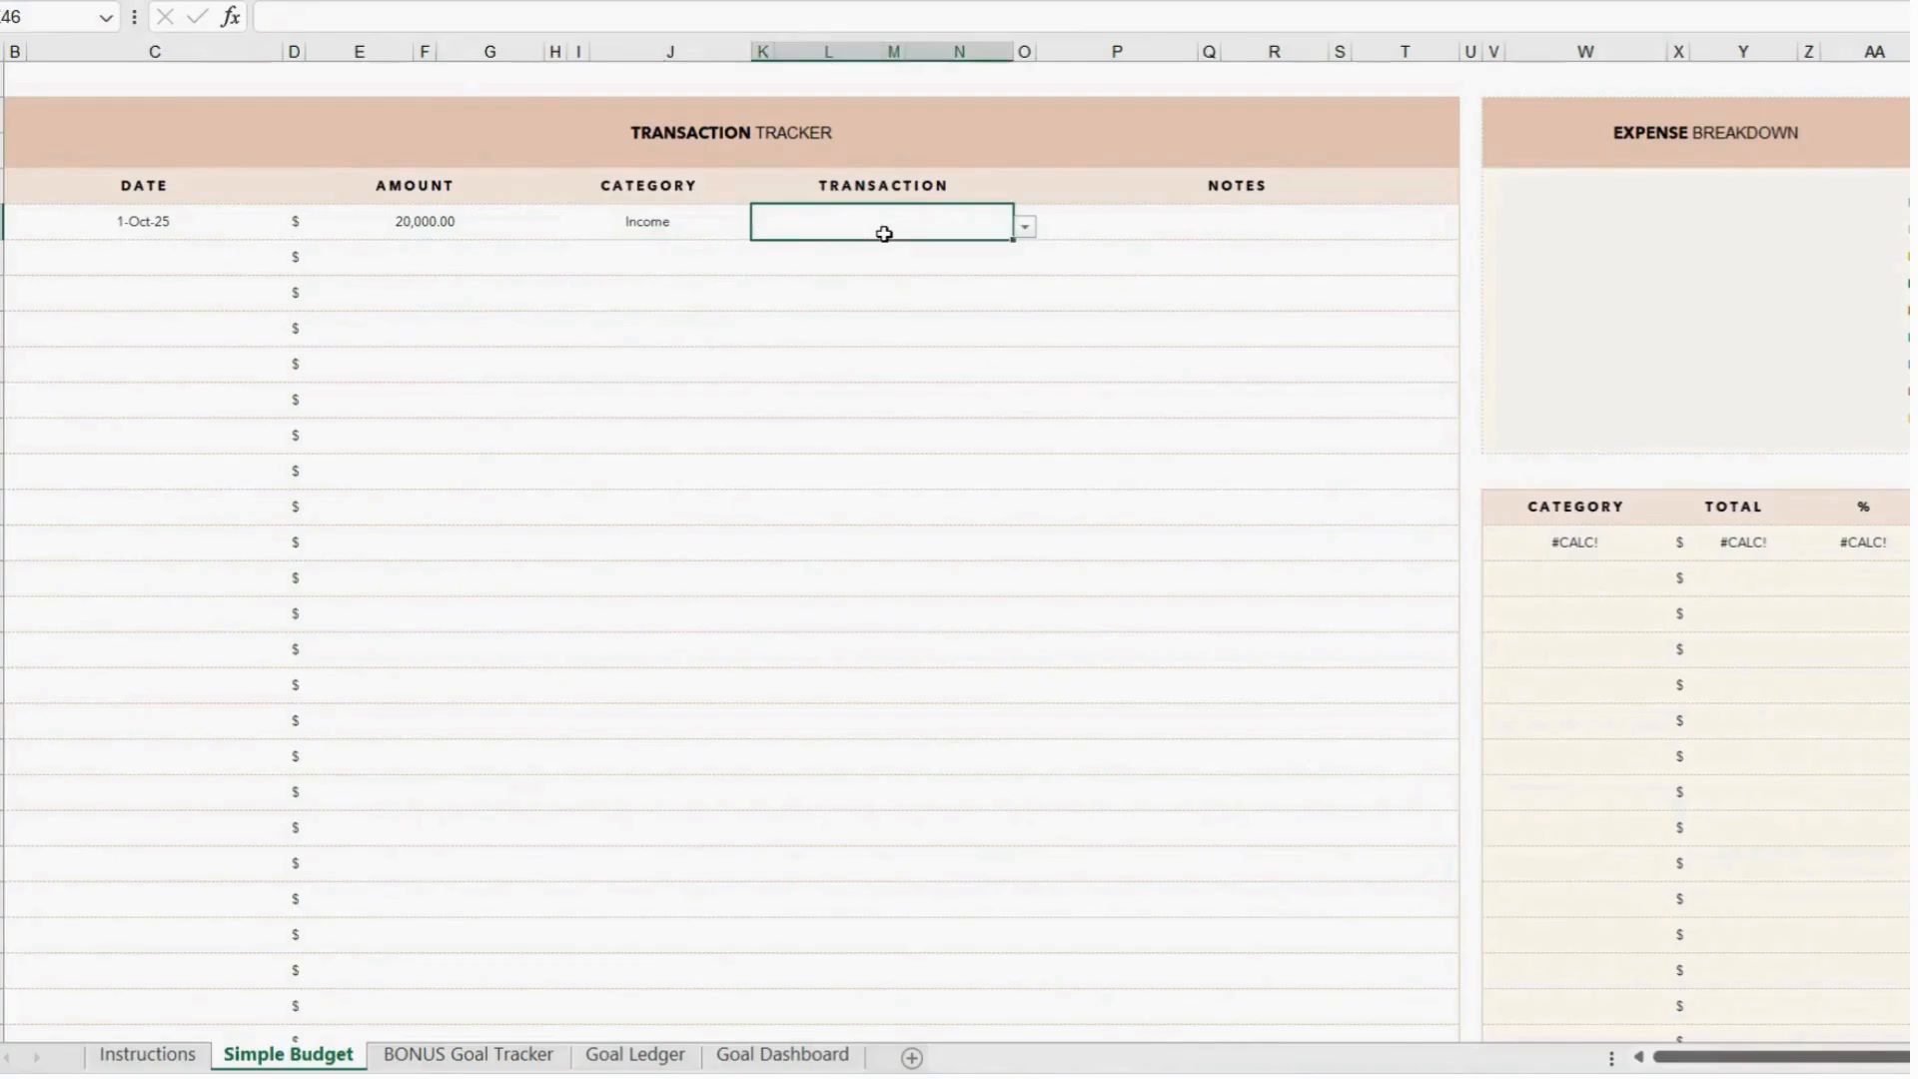
pyautogui.click(1023, 228)
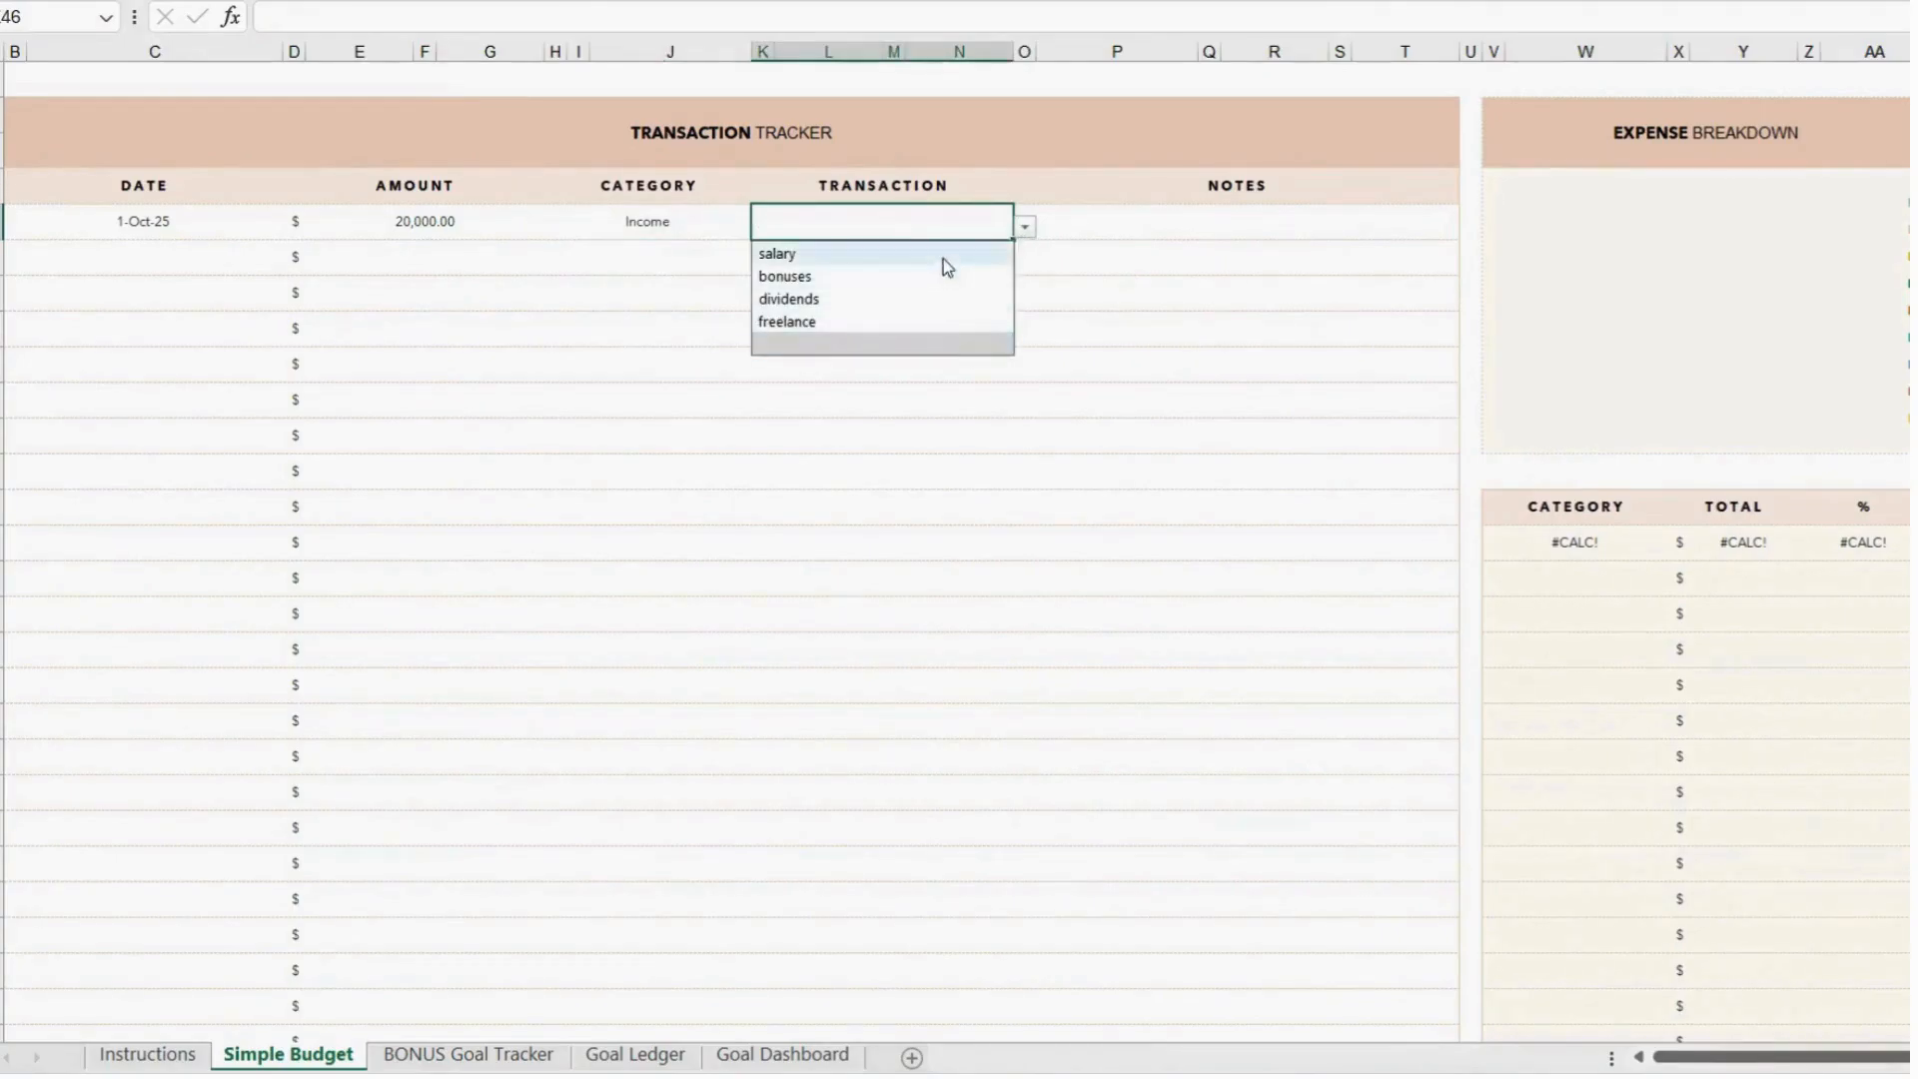
pyautogui.click(943, 259)
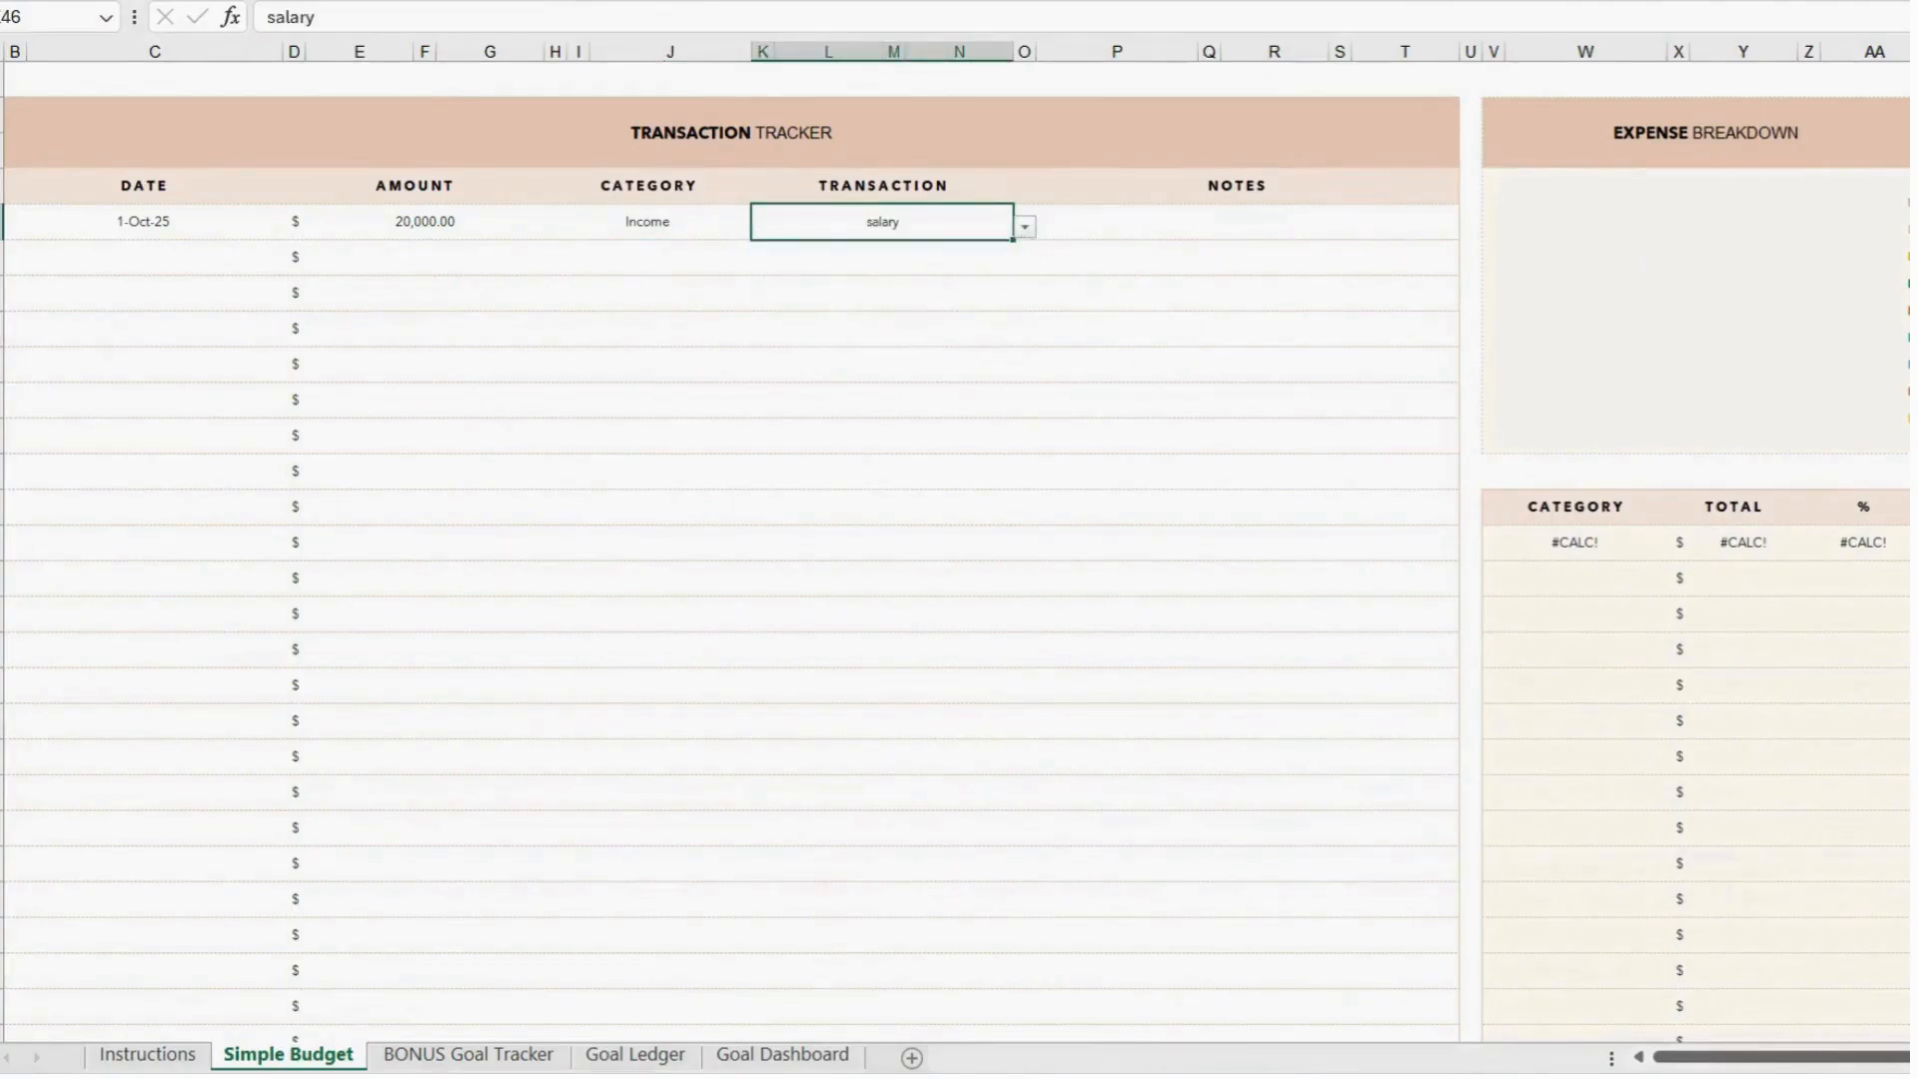
# Log the second transaction dated 10/2/25 for 1200, categorised as Bills with rent as its transaction.
pyautogui.click(188, 317)
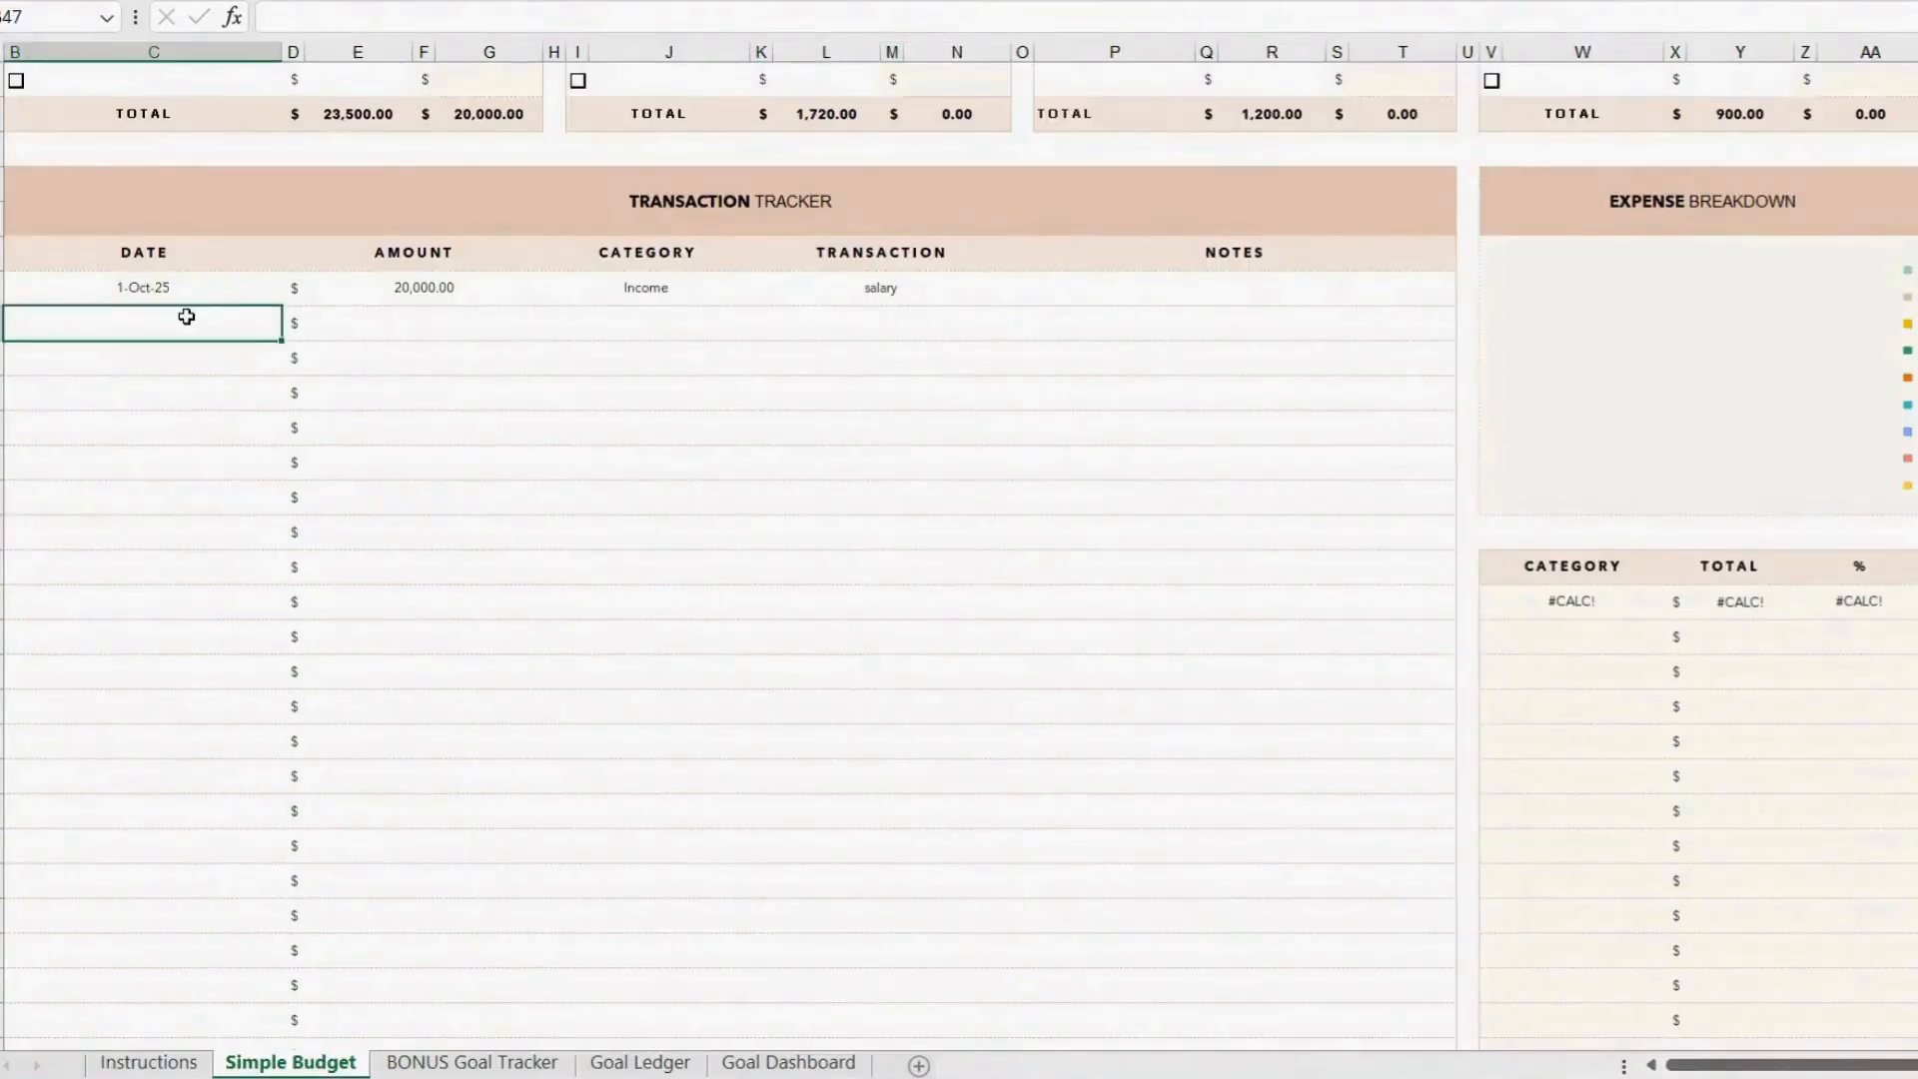
pyautogui.write('10/2/25')
pyautogui.press('Tab')
pyautogui.press('Tab')
pyautogui.write('1200')
pyautogui.press('Tab')
pyautogui.click(761, 328)
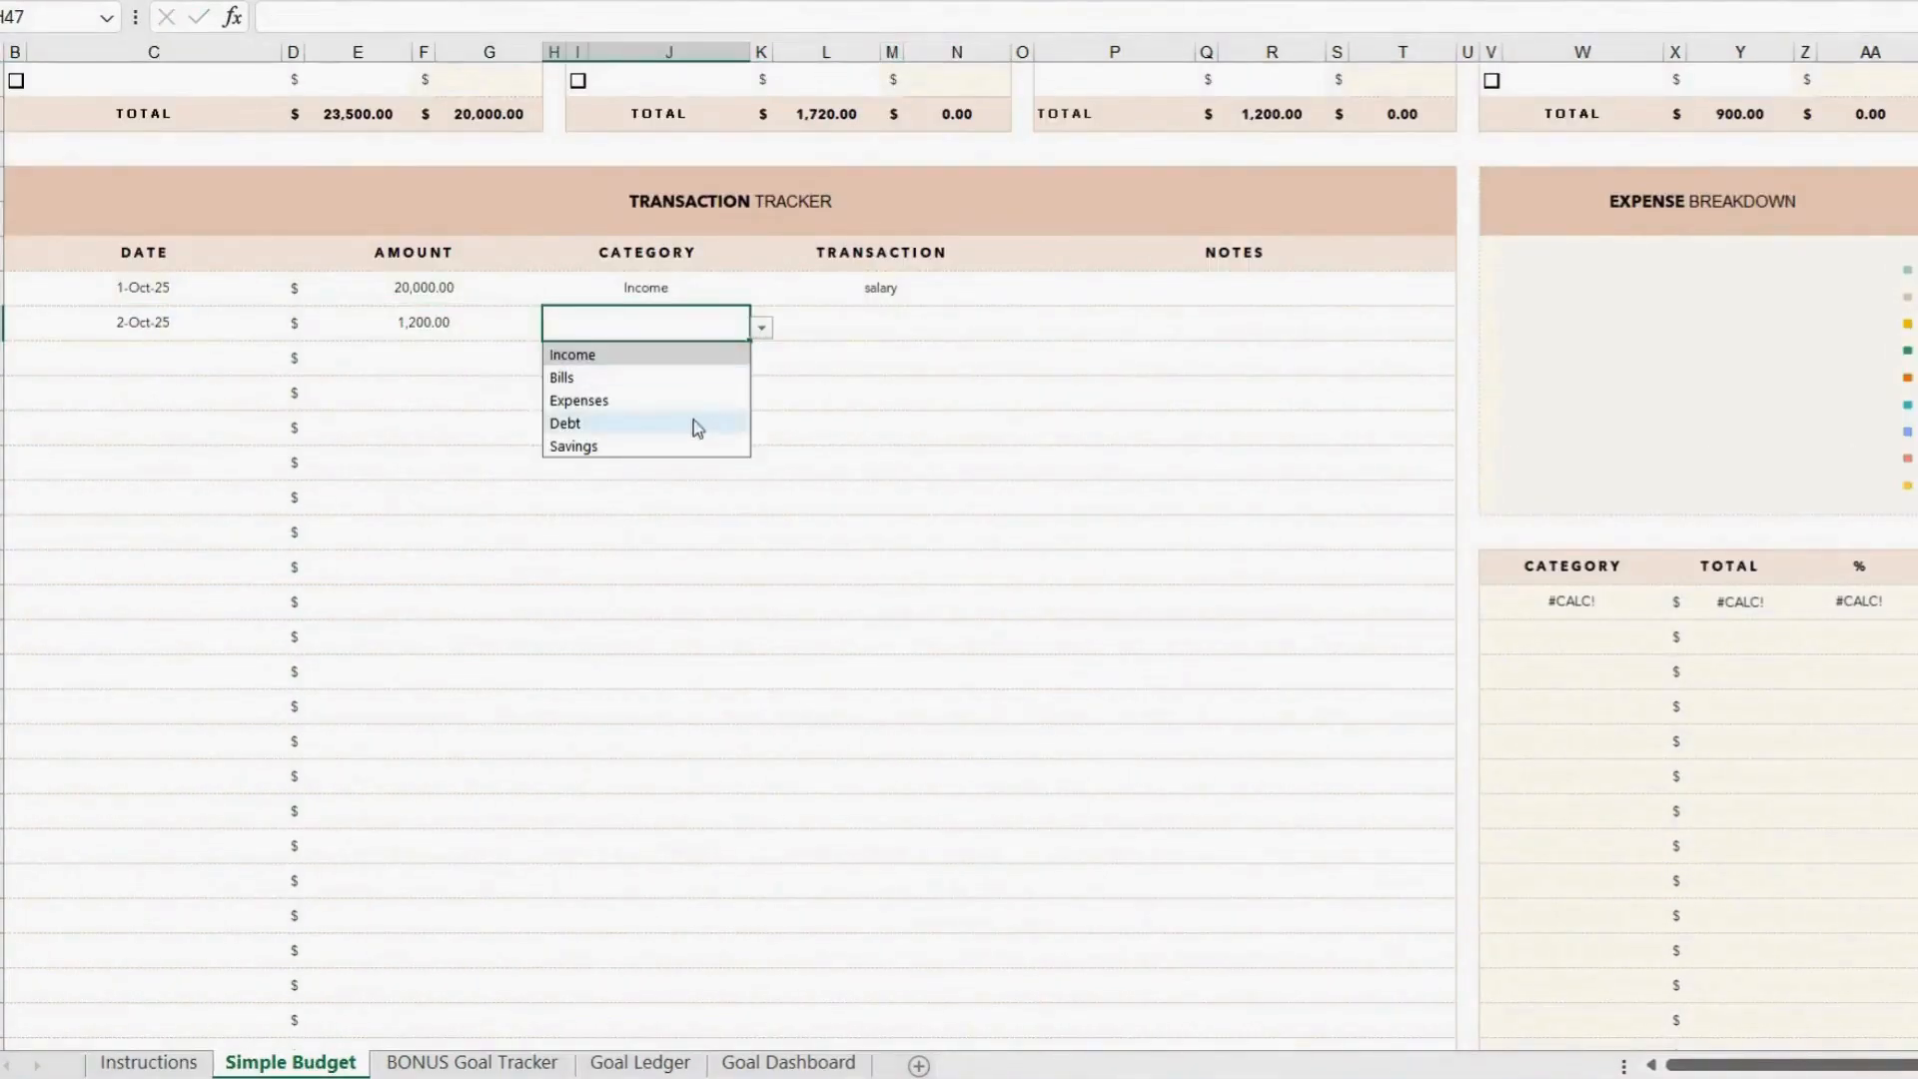
pyautogui.click(649, 377)
pyautogui.click(920, 318)
pyautogui.click(1020, 327)
pyautogui.click(963, 446)
# Log a transaction dated 10/8/25 for 100 in the Bills category with water as its transaction.
pyautogui.click(112, 358)
pyautogui.write('10/8/')
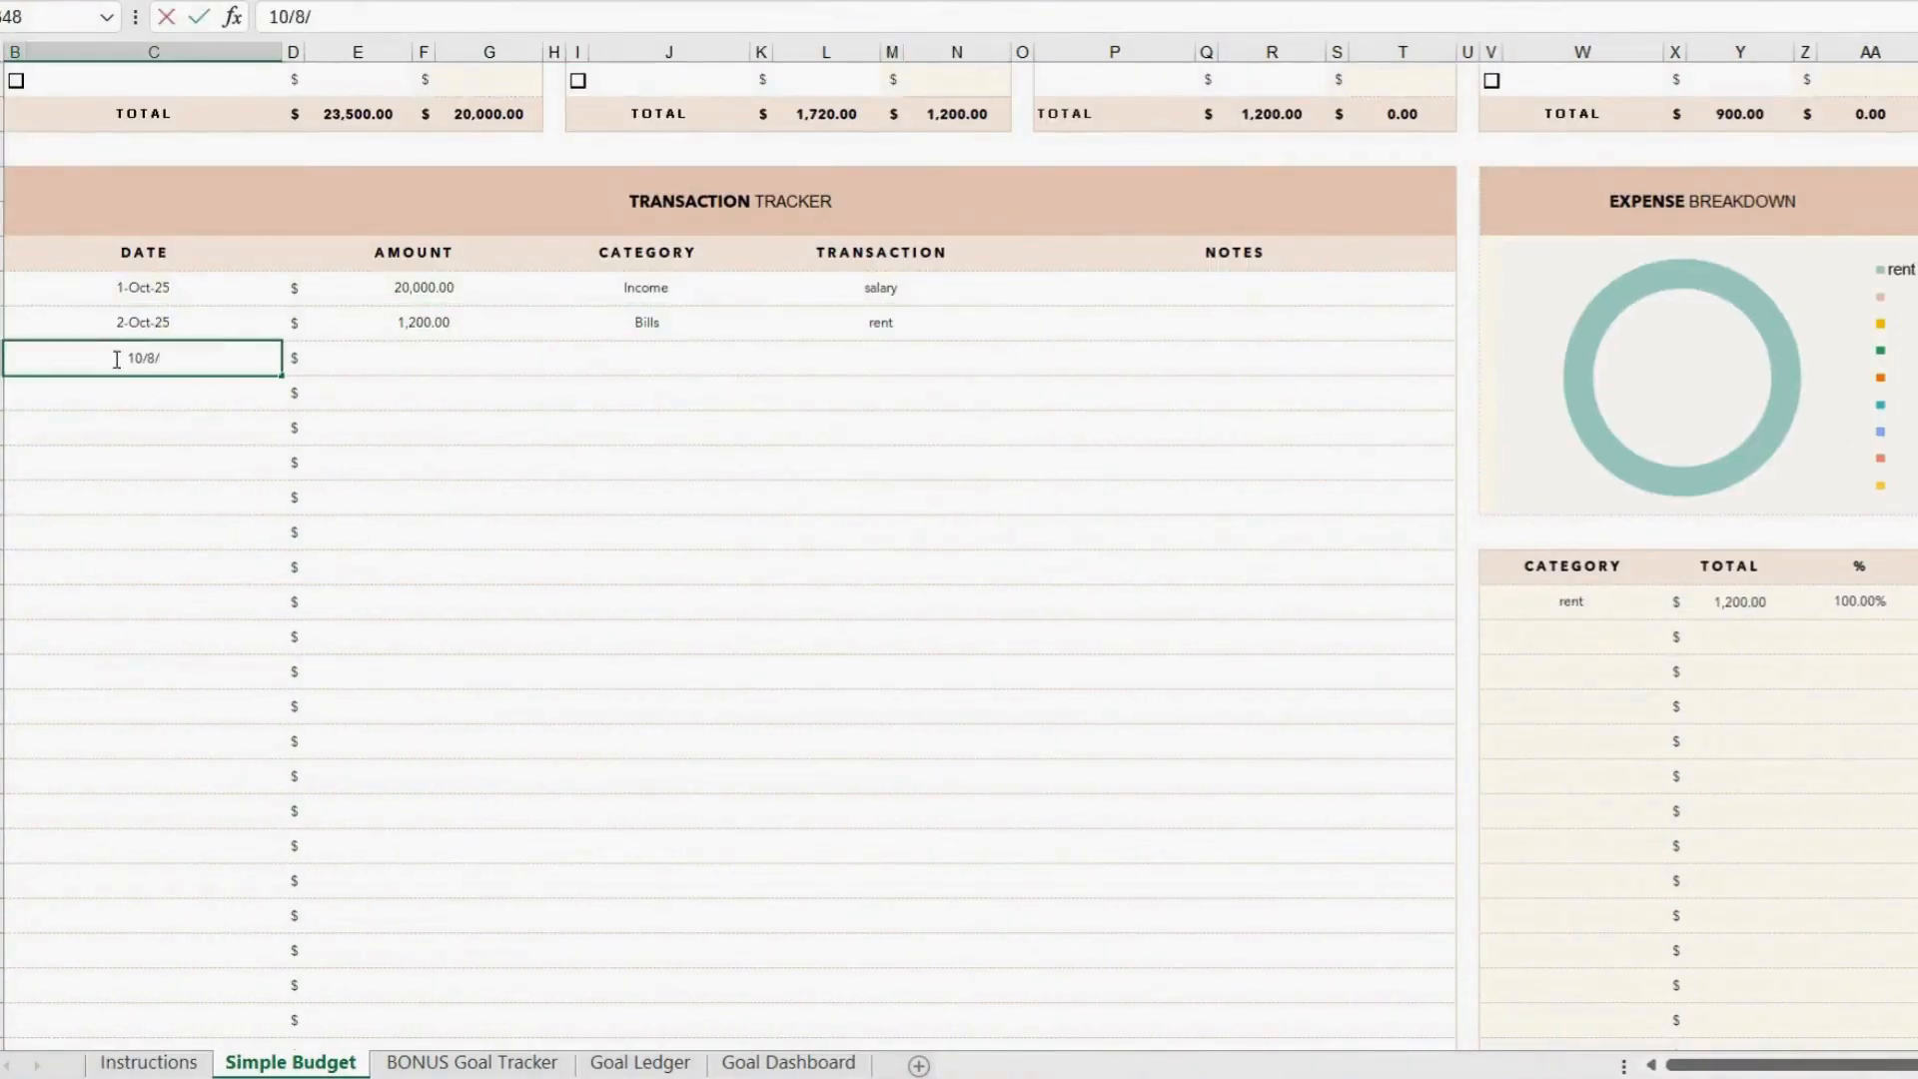
pyautogui.write('25')
pyautogui.press('Tab')
pyautogui.press('Tab')
pyautogui.write('100')
pyautogui.press('Tab')
pyautogui.click(764, 362)
pyautogui.click(649, 412)
pyautogui.click(890, 360)
pyautogui.click(959, 425)
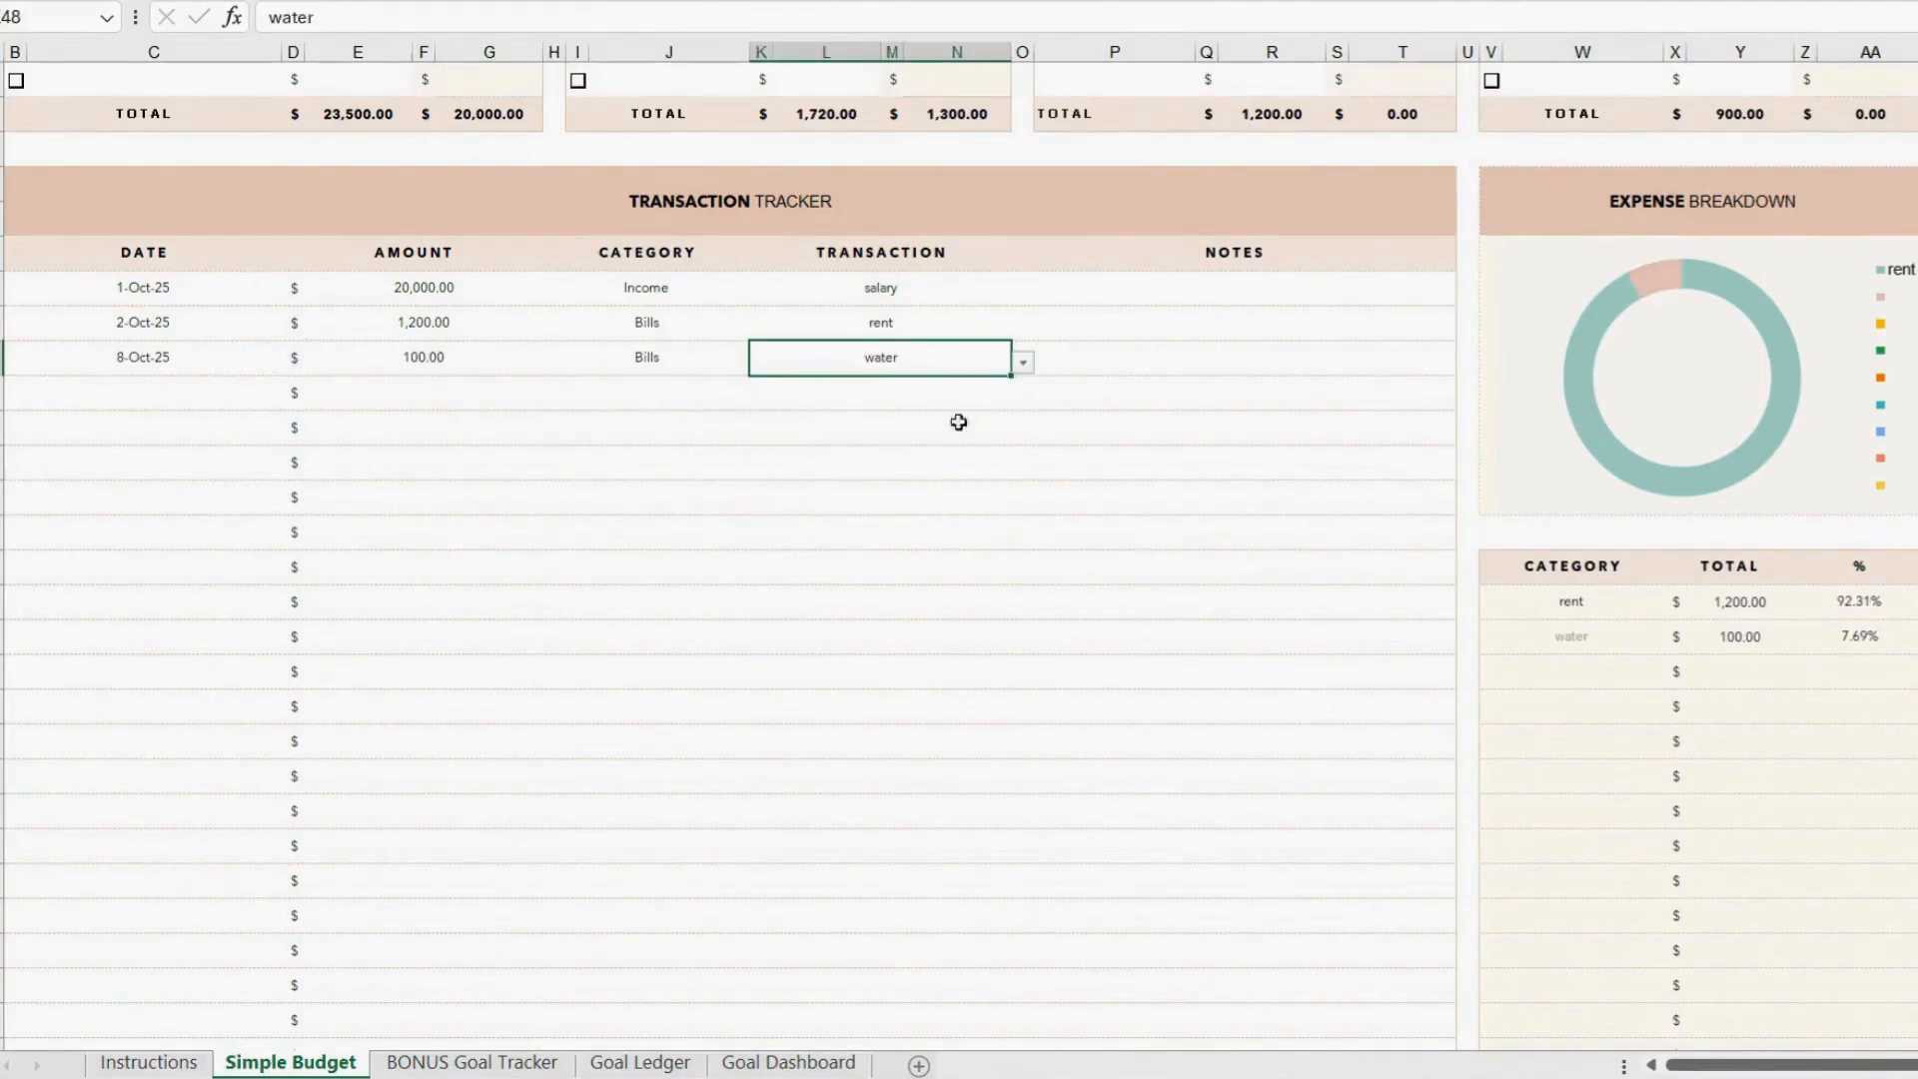
# Log a transaction dated 10/9/25 for 150 in the Bills category with insurance as its transaction.
pyautogui.click(128, 389)
pyautogui.write('10/9/25')
pyautogui.press('Tab')
pyautogui.press('Tab')
pyautogui.write('150')
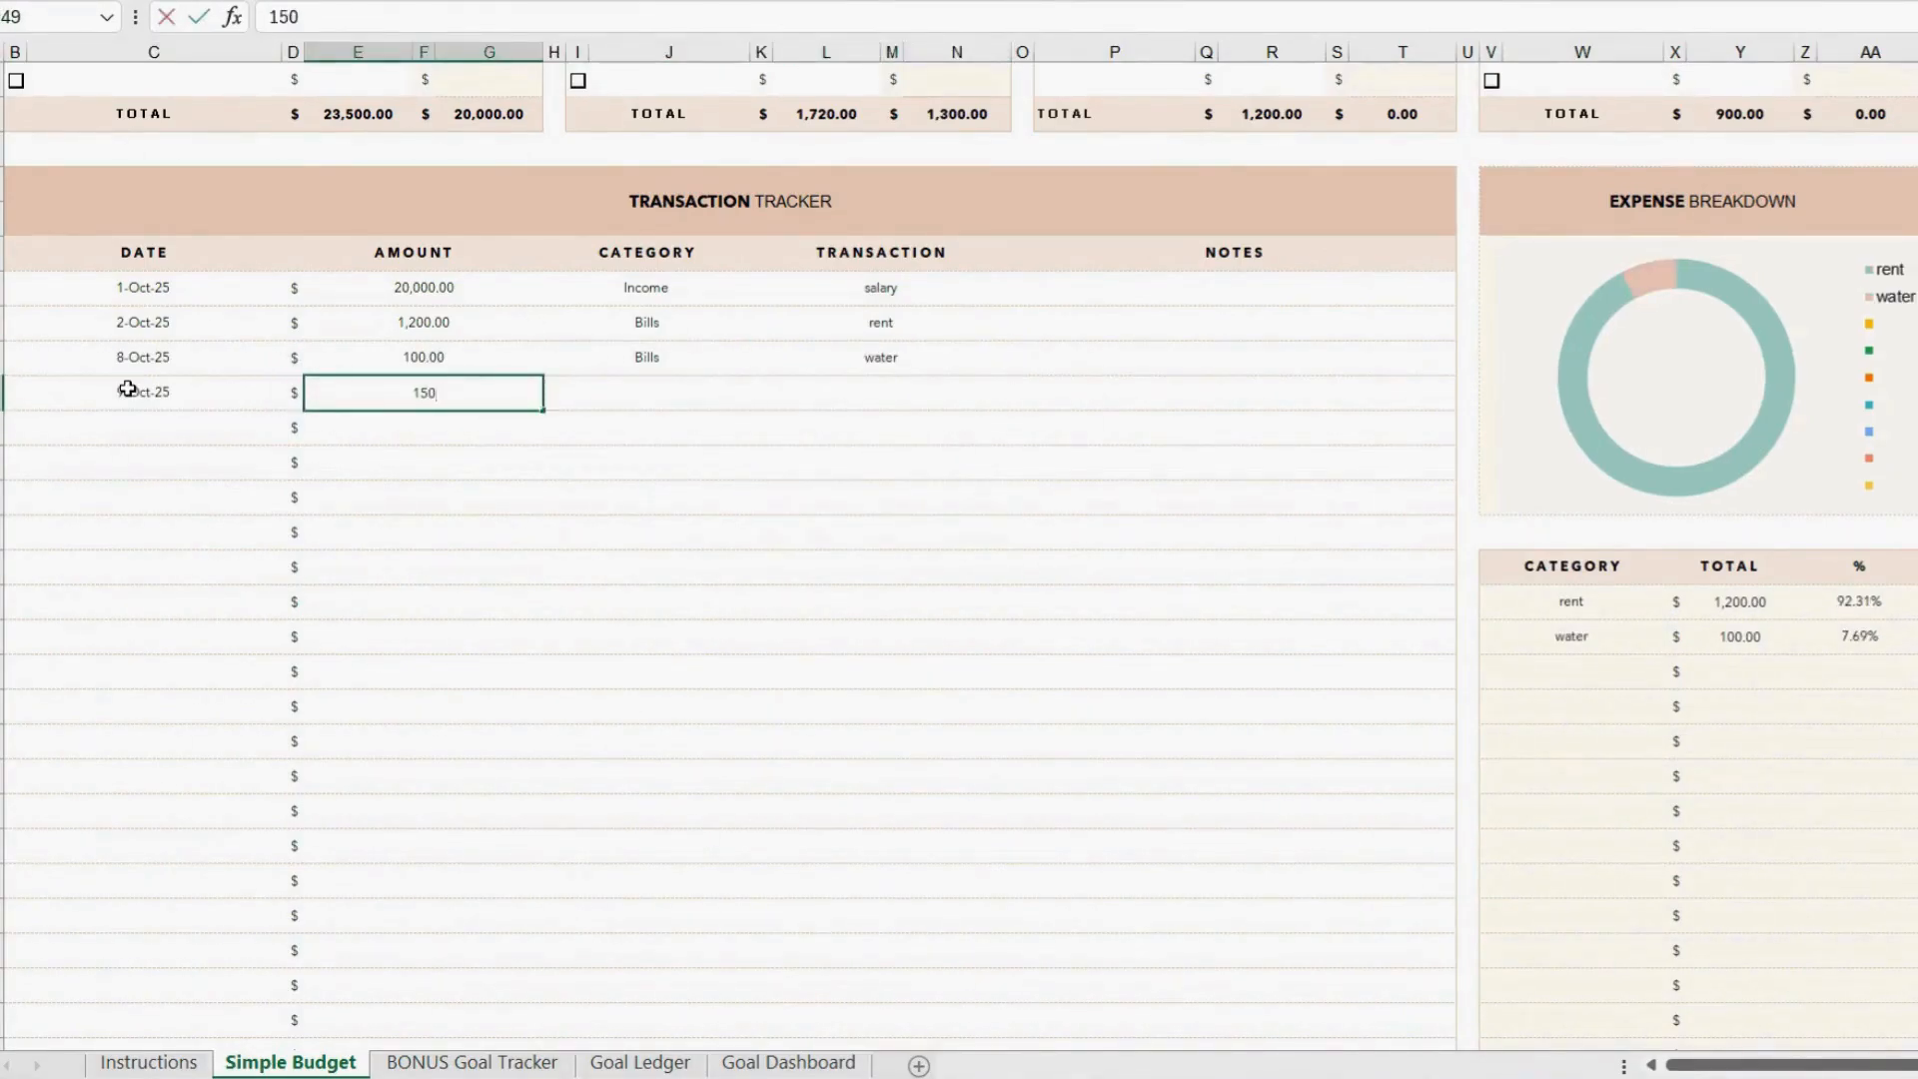
pyautogui.press('Tab')
pyautogui.click(764, 398)
pyautogui.click(649, 446)
pyautogui.click(890, 395)
pyautogui.click(959, 540)
# Log a transaction dated 10/7/25 for 100 in the Expenses category with dinning out as its transaction.
pyautogui.click(236, 428)
pyautogui.write('10/7/25')
pyautogui.press('Tab')
pyautogui.press('Tab')
pyautogui.write('100')
pyautogui.press('Tab')
pyautogui.click(762, 432)
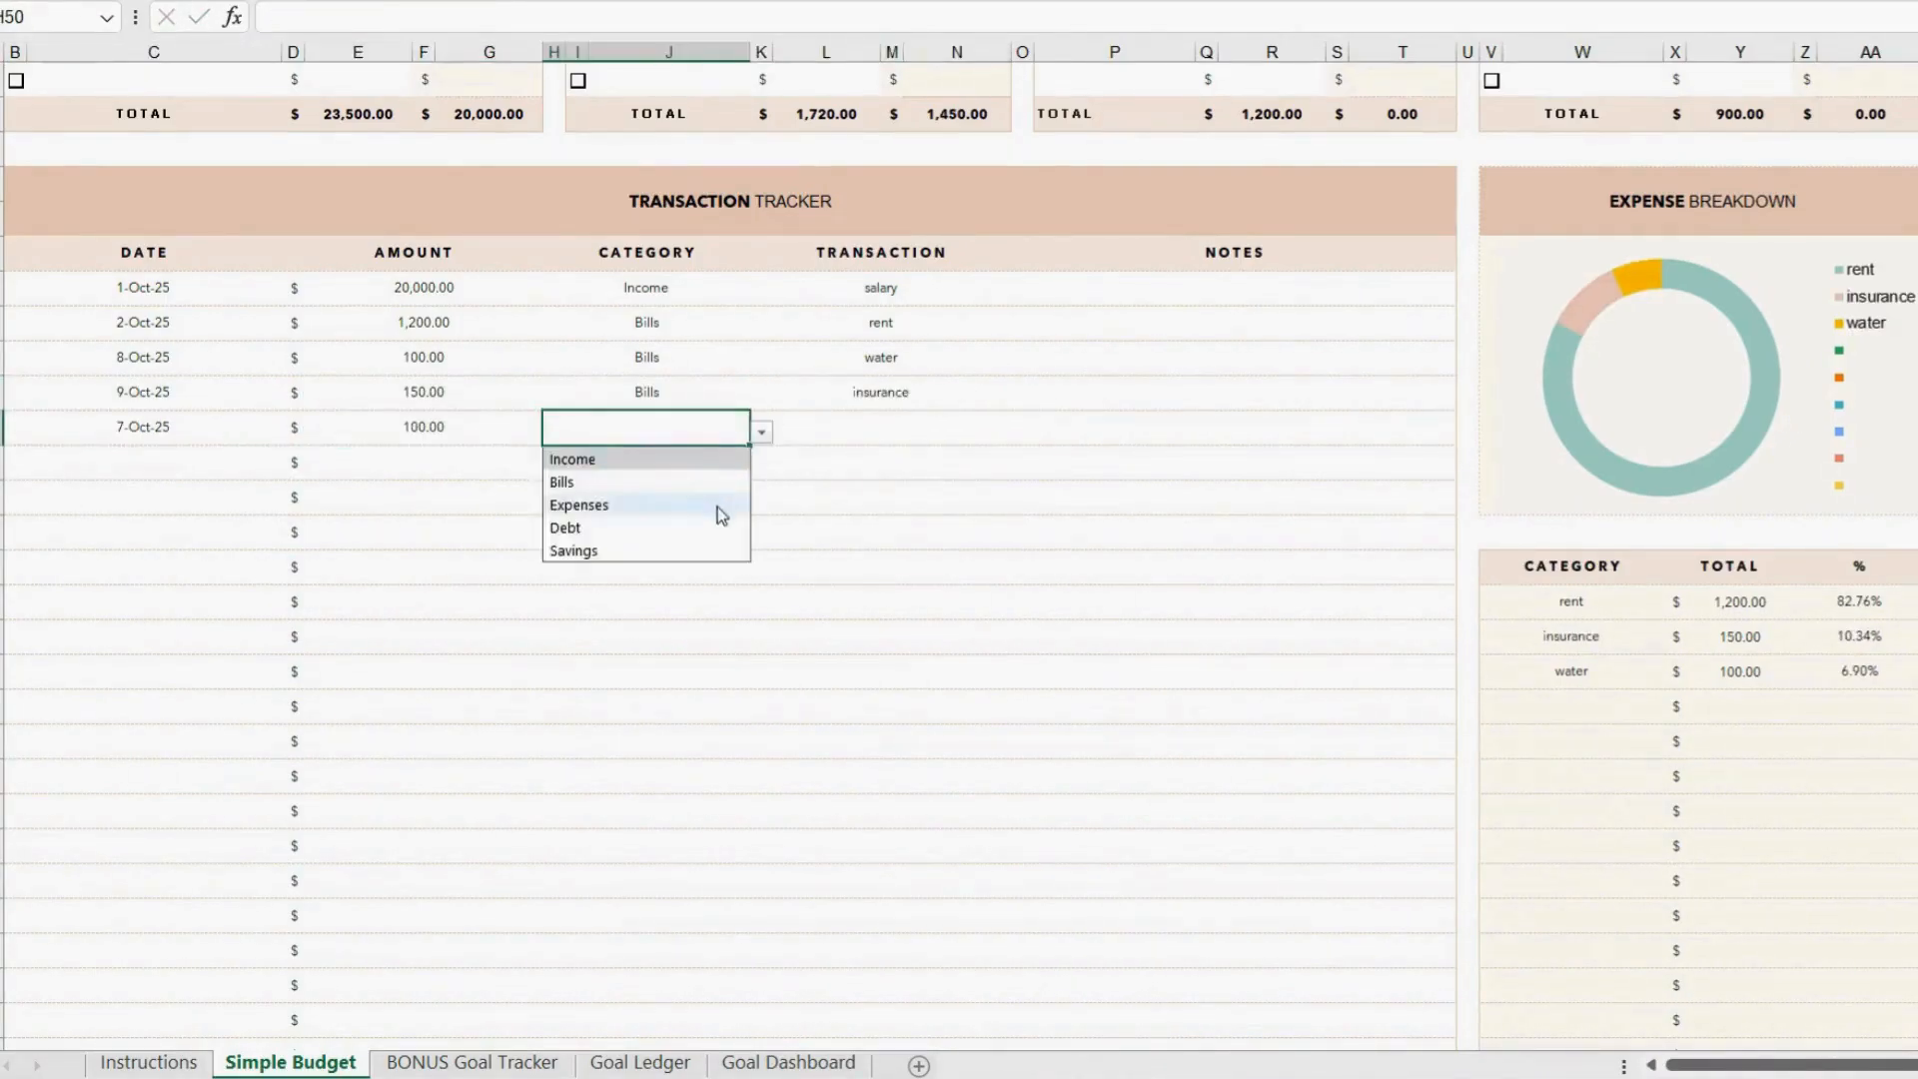
pyautogui.click(721, 515)
pyautogui.click(959, 430)
pyautogui.click(1024, 432)
pyautogui.click(799, 480)
# Log a transaction dated 10/9/25 for 150 in the Expenses category with health as its transaction.
pyautogui.click(179, 462)
pyautogui.write('10/9/25')
pyautogui.press('Tab')
pyautogui.press('Tab')
pyautogui.write('15')
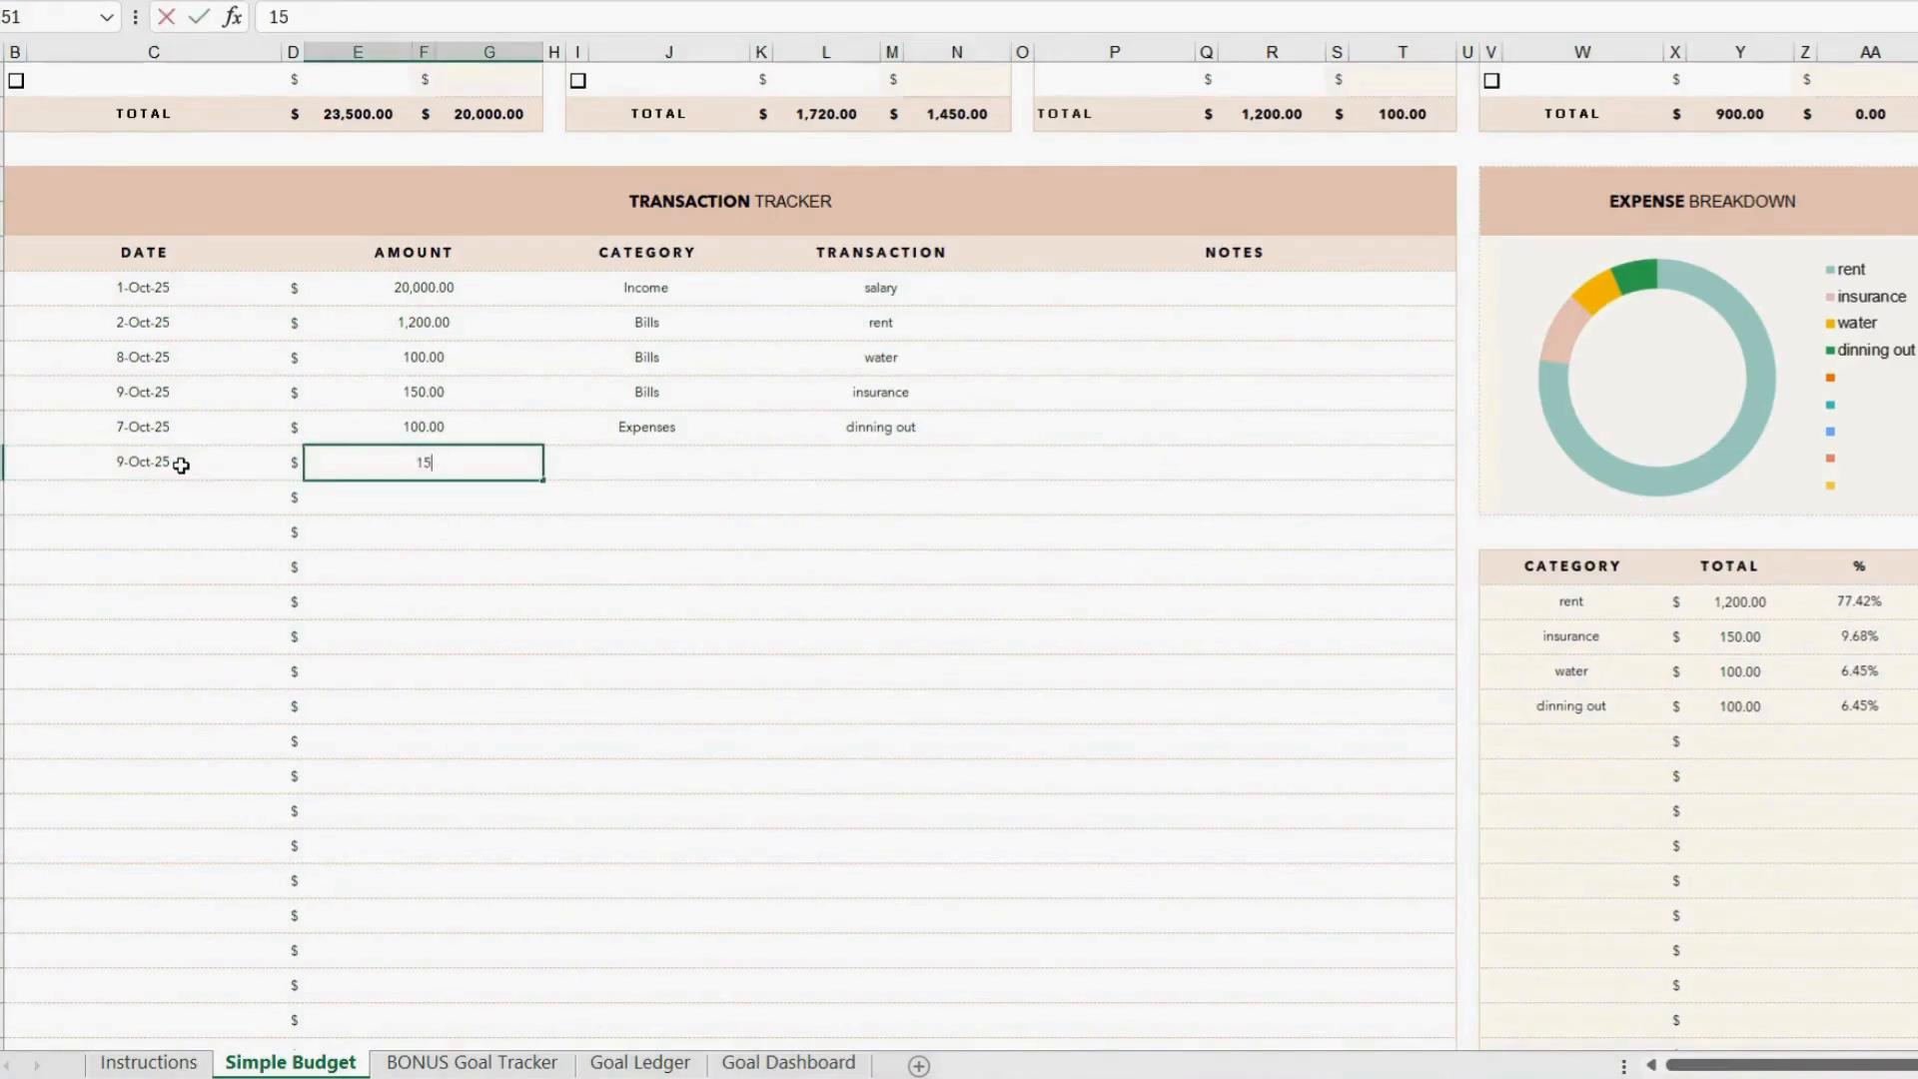
pyautogui.write('0')
pyautogui.press('Tab')
pyautogui.click(758, 466)
pyautogui.click(722, 549)
pyautogui.click(1024, 467)
pyautogui.click(777, 538)
# Log a transaction dated 10/10/25 for 200 in the Expenses category with food as its transaction.
pyautogui.click(227, 497)
pyautogui.write('10/10')
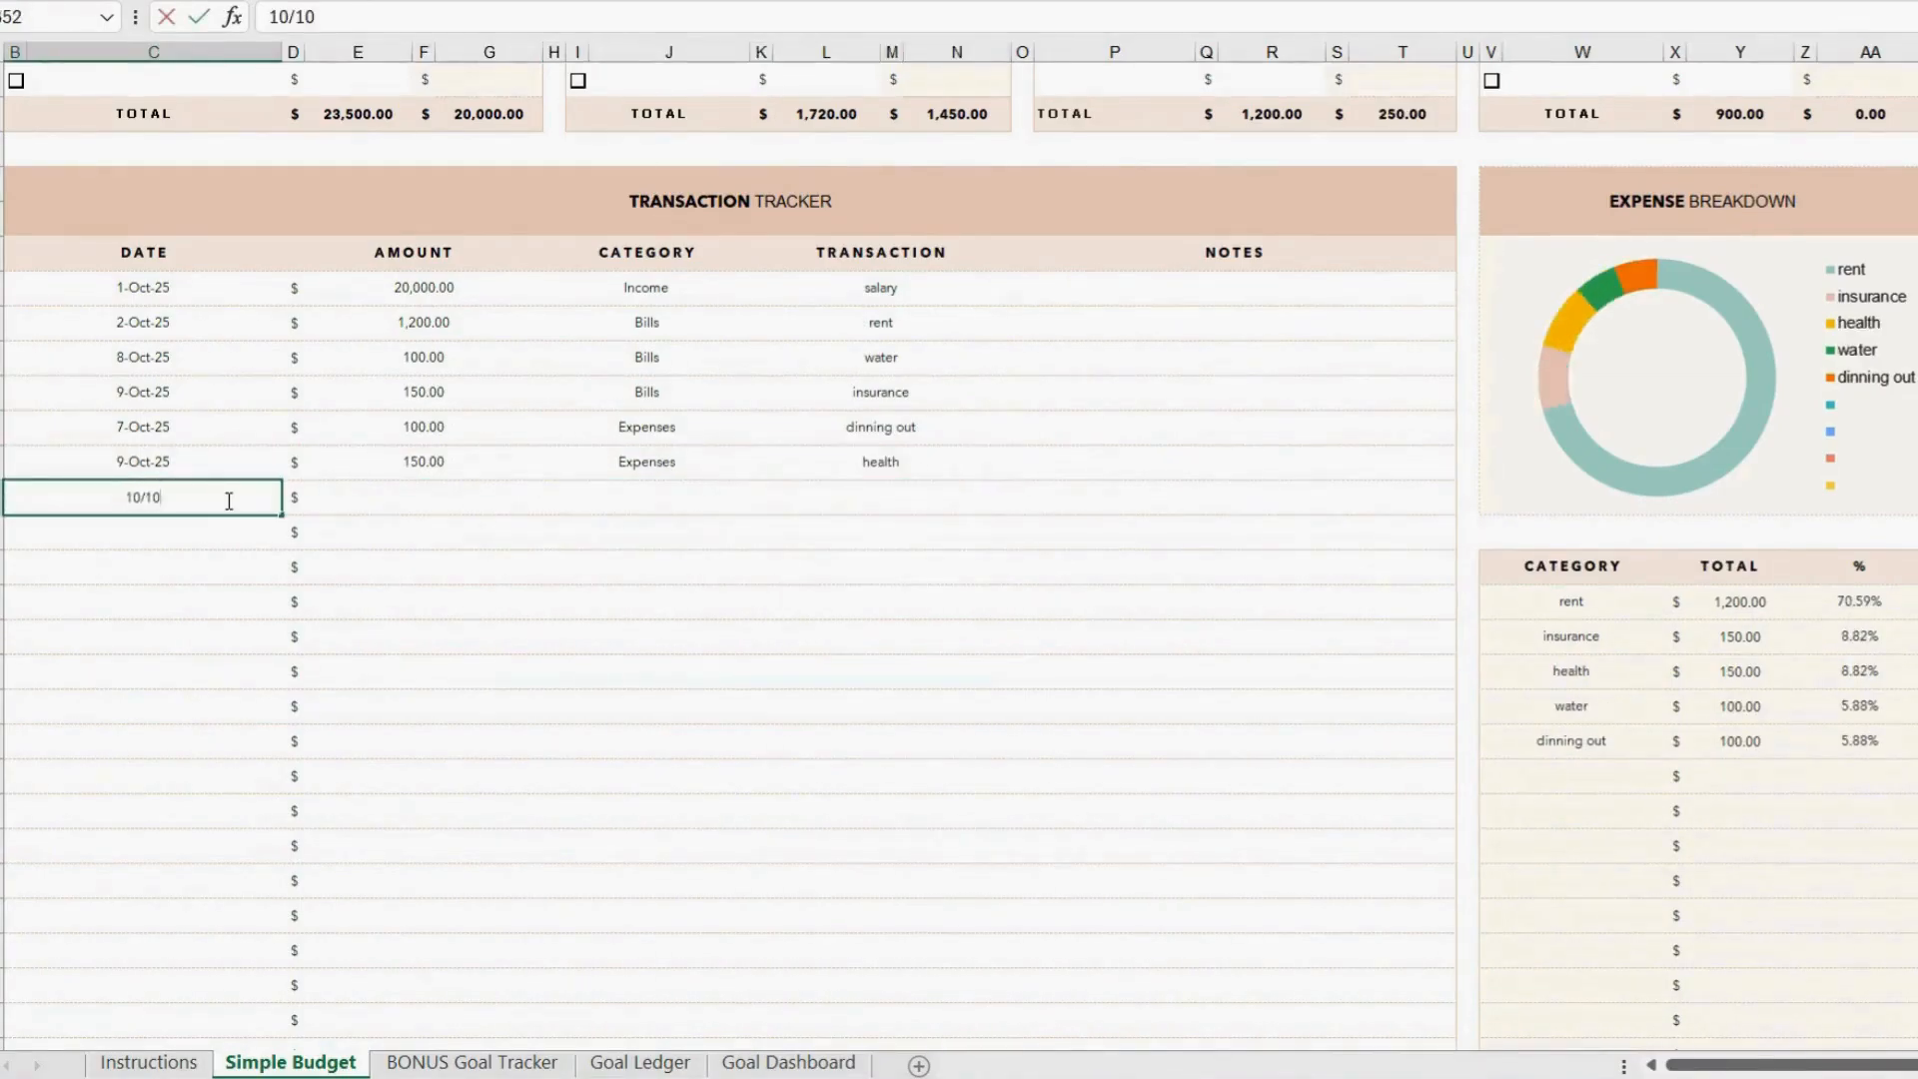
pyautogui.write('/25')
pyautogui.press('Tab')
pyautogui.press('Tab')
pyautogui.write('200')
pyautogui.press('Tab')
pyautogui.click(759, 502)
pyautogui.click(721, 580)
pyautogui.click(897, 486)
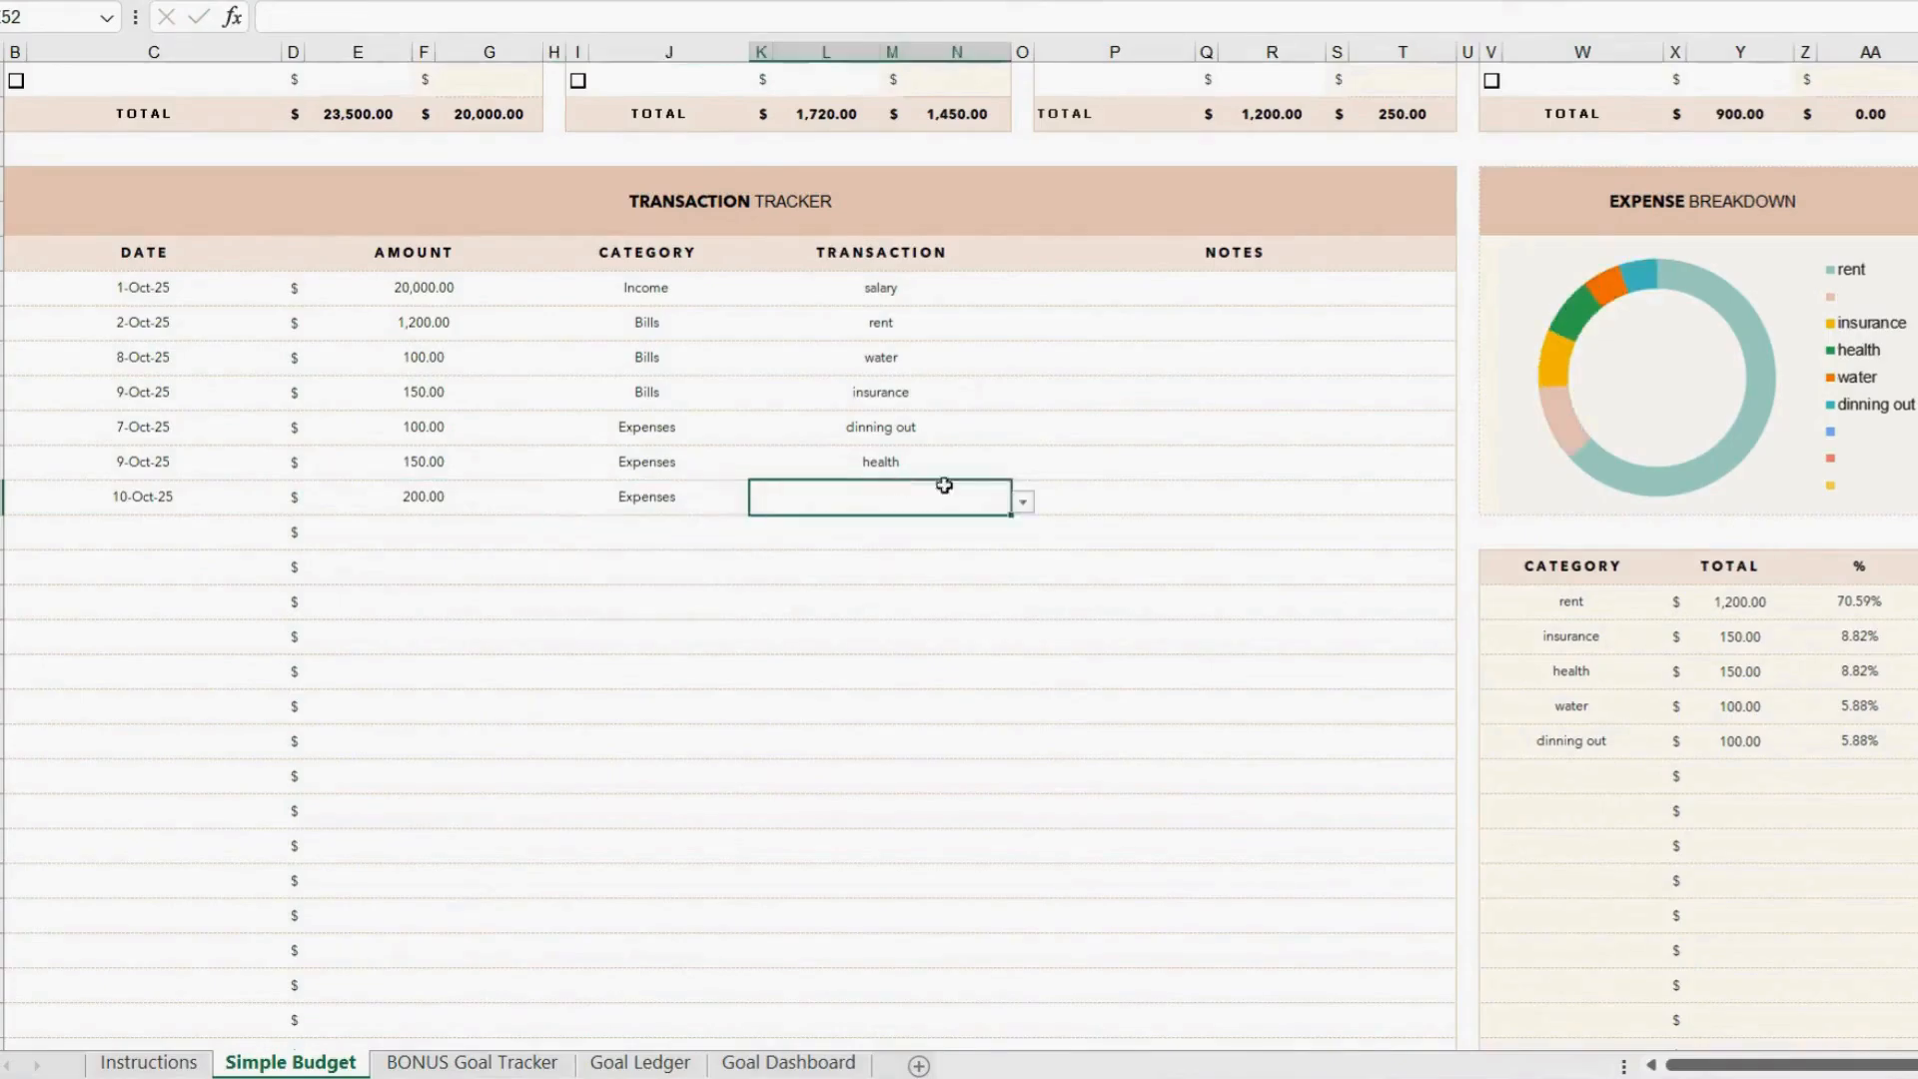
pyautogui.click(1025, 502)
pyautogui.click(776, 530)
# Log a transaction dated 10/12/25 for 400 in the Debt category with personal loan as its transaction.
pyautogui.click(144, 520)
pyautogui.write('10/12/25')
pyautogui.press('Tab')
pyautogui.press('Tab')
pyautogui.write('400')
pyautogui.press('Tab')
pyautogui.click(758, 536)
pyautogui.click(721, 633)
pyautogui.click(1024, 537)
pyautogui.click(980, 614)
# Log a transaction dated 10/14/25 for 150 in the Debt category with credit card 2 as its transaction.
pyautogui.click(139, 570)
pyautogui.write('10/14/25')
pyautogui.press('Tab')
pyautogui.press('Tab')
pyautogui.write('150')
pyautogui.press('Tab')
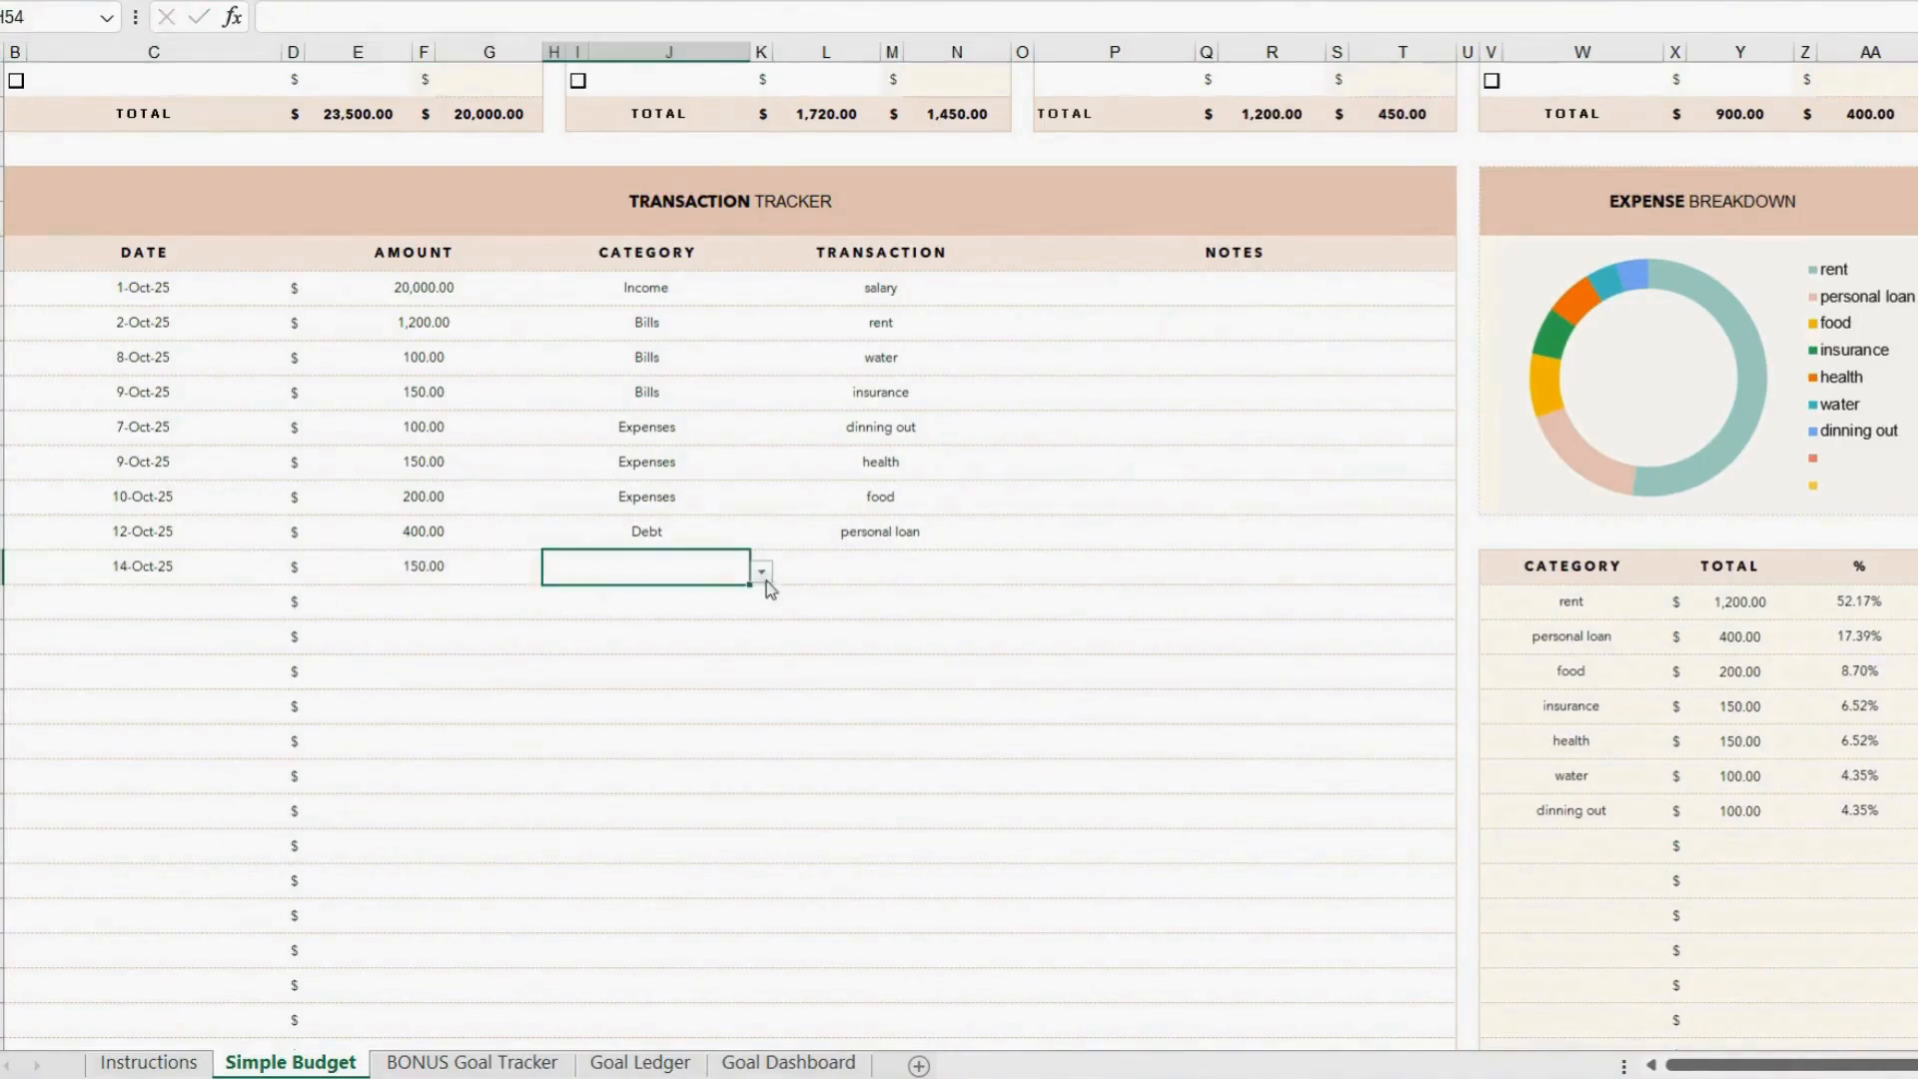
pyautogui.click(763, 573)
pyautogui.click(721, 669)
pyautogui.click(958, 556)
pyautogui.click(1024, 571)
pyautogui.click(975, 622)
# Log a transaction dated 10/15/25 for 1000 in the Income category with bonuses as its transaction.
pyautogui.click(250, 604)
pyautogui.write('10/15/25')
pyautogui.press('Tab')
pyautogui.press('Tab')
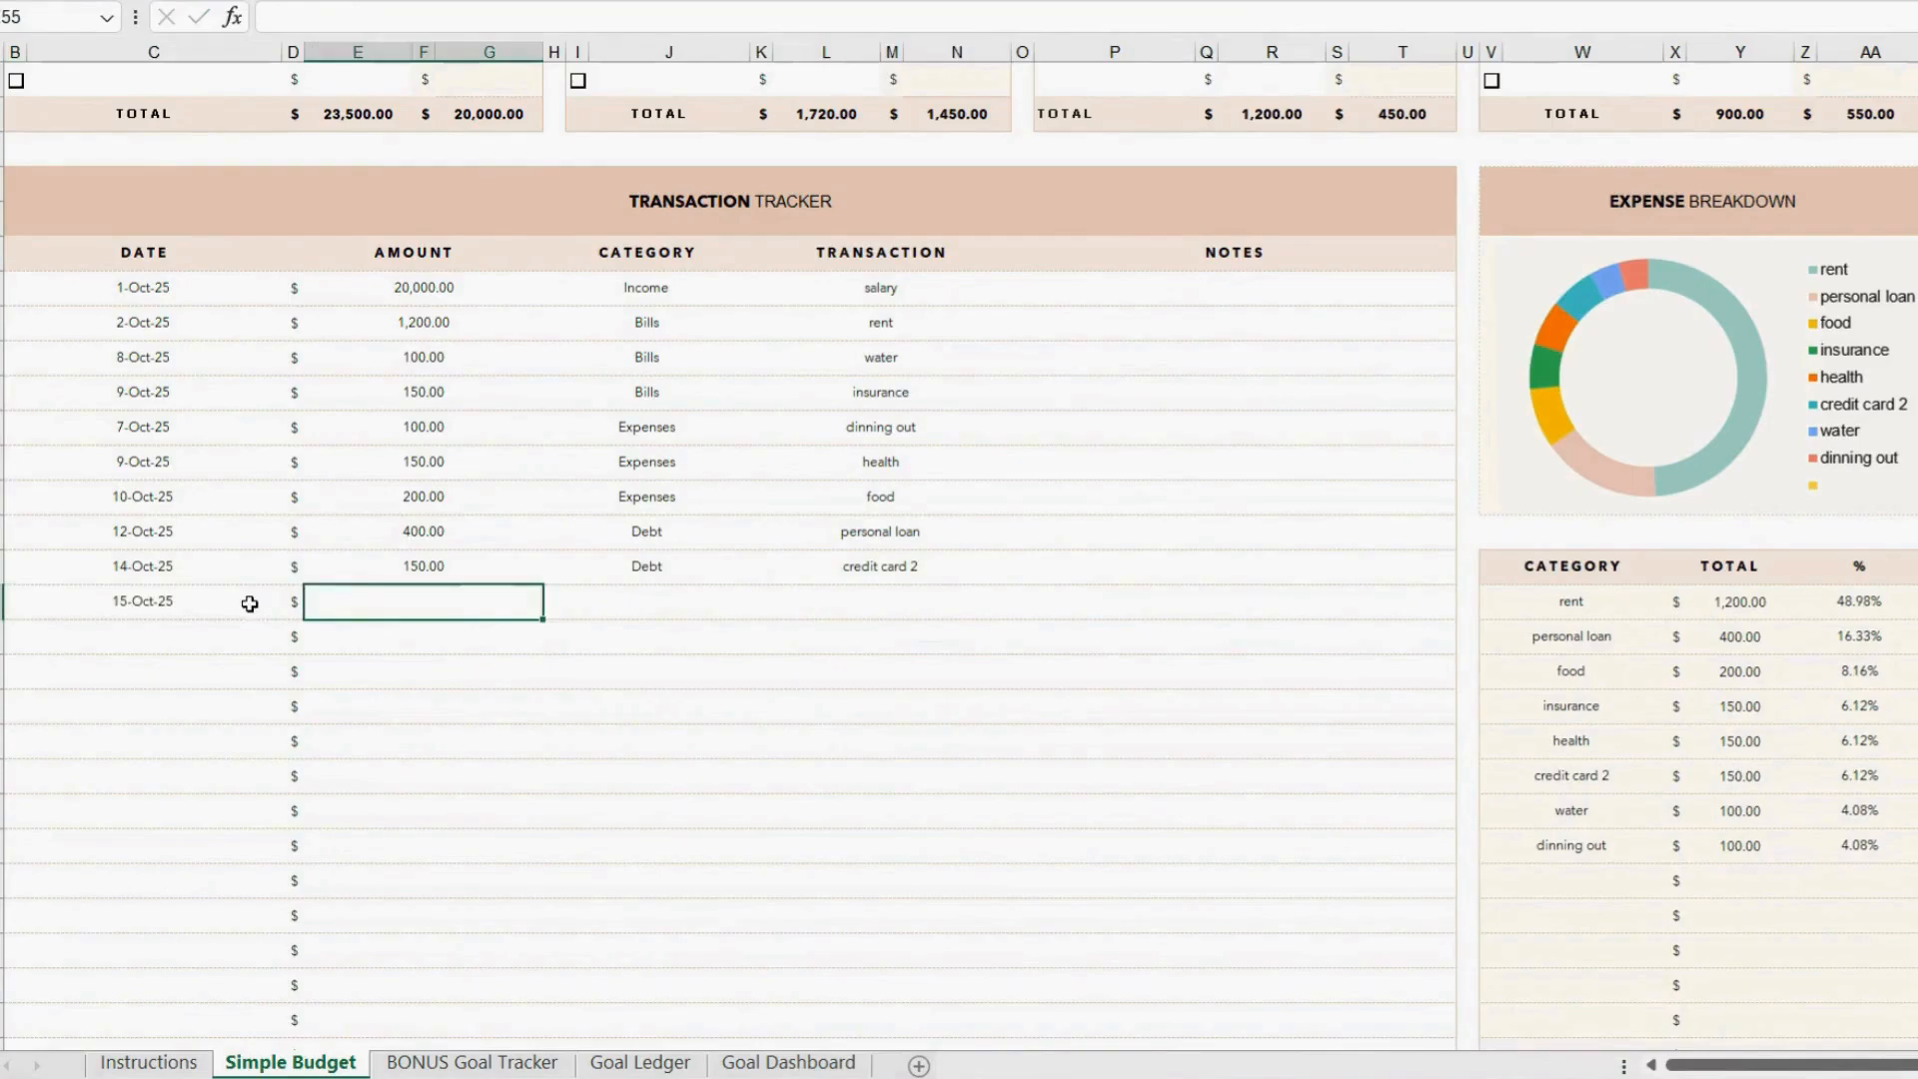
pyautogui.write('1000')
pyautogui.press('Tab')
pyautogui.click(762, 607)
pyautogui.click(721, 632)
pyautogui.click(1024, 606)
pyautogui.click(969, 656)
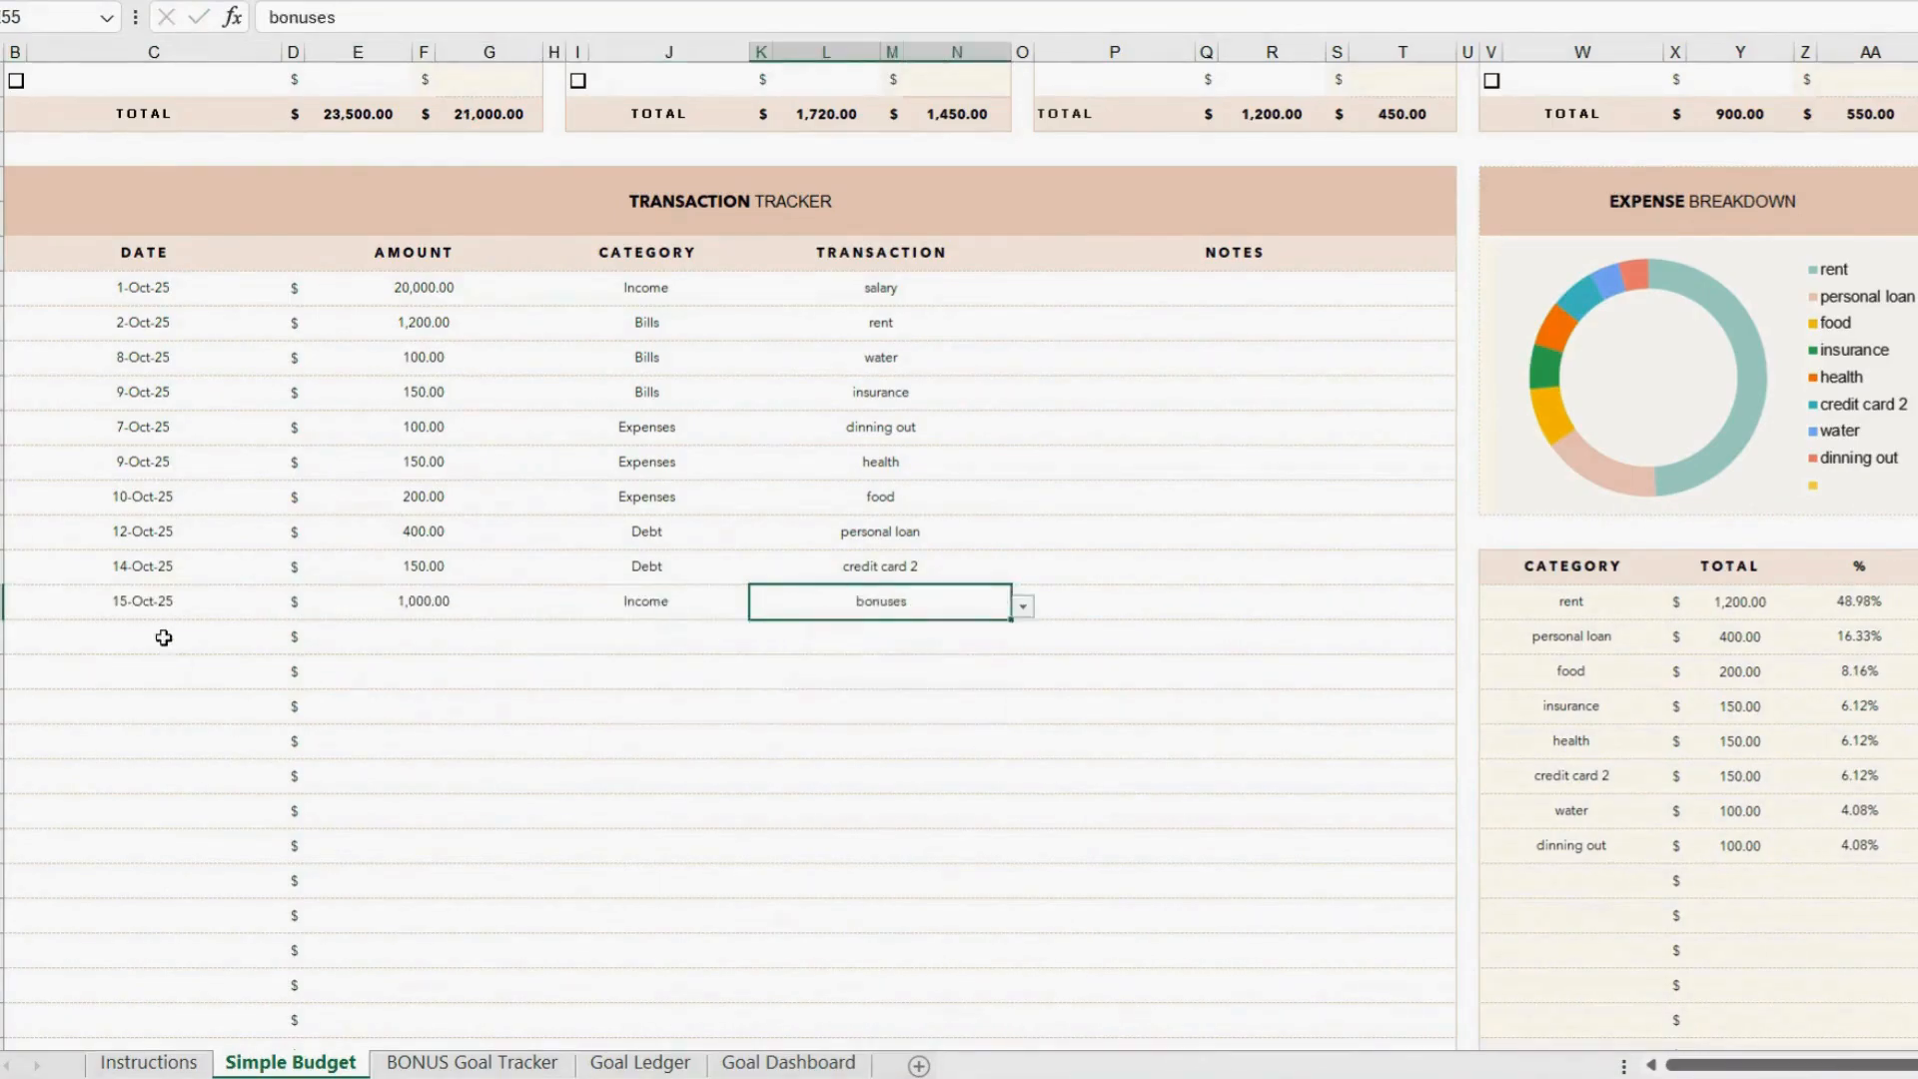
# Log a transaction dated 10/16 for 1000 in the Income category with freelance as its transaction.
pyautogui.click(164, 638)
pyautogui.write('10/16')
pyautogui.press('Tab')
pyautogui.press('Tab')
pyautogui.write('1000')
pyautogui.press('Tab')
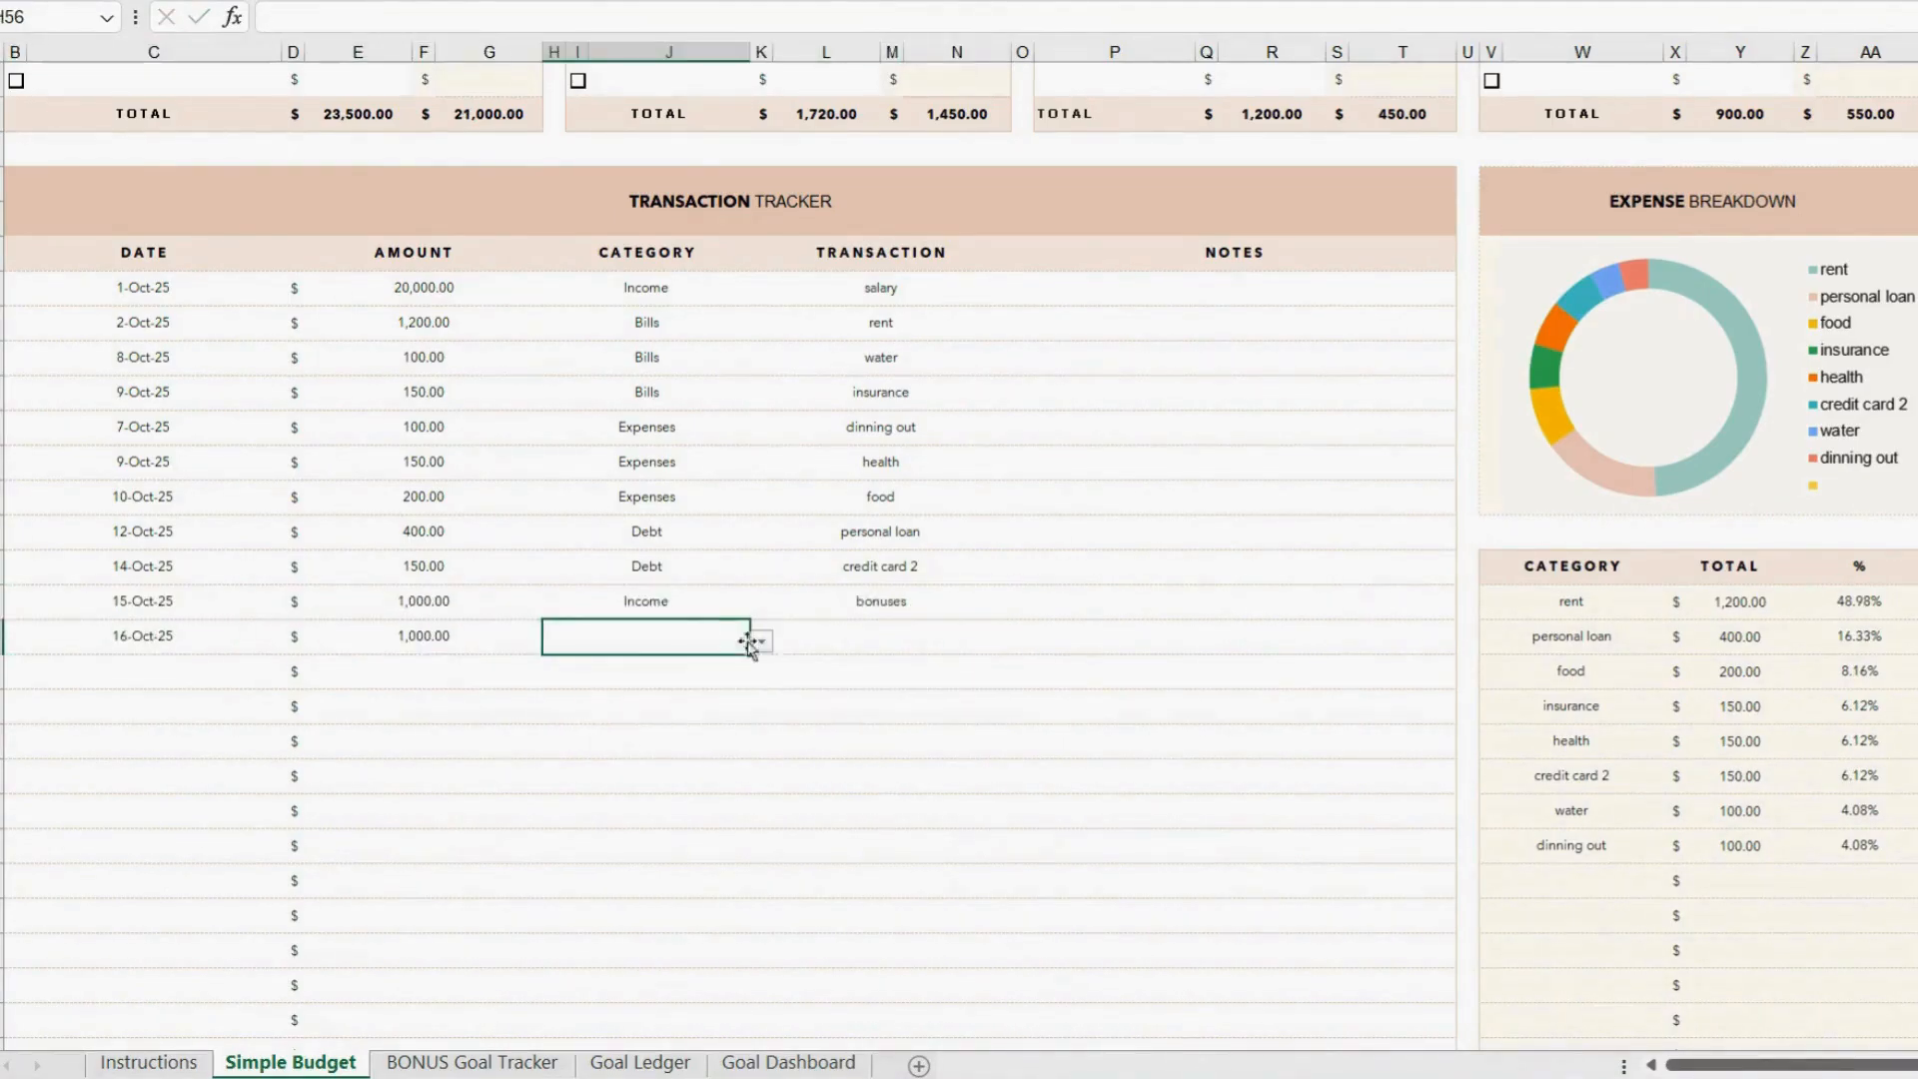
pyautogui.click(740, 642)
pyautogui.click(700, 669)
pyautogui.click(1024, 643)
pyautogui.click(900, 689)
# Log a transaction dated 10/21/25 for 300 in the Savings category with emergency fund as its transaction.
pyautogui.click(214, 675)
pyautogui.write('10/21/25')
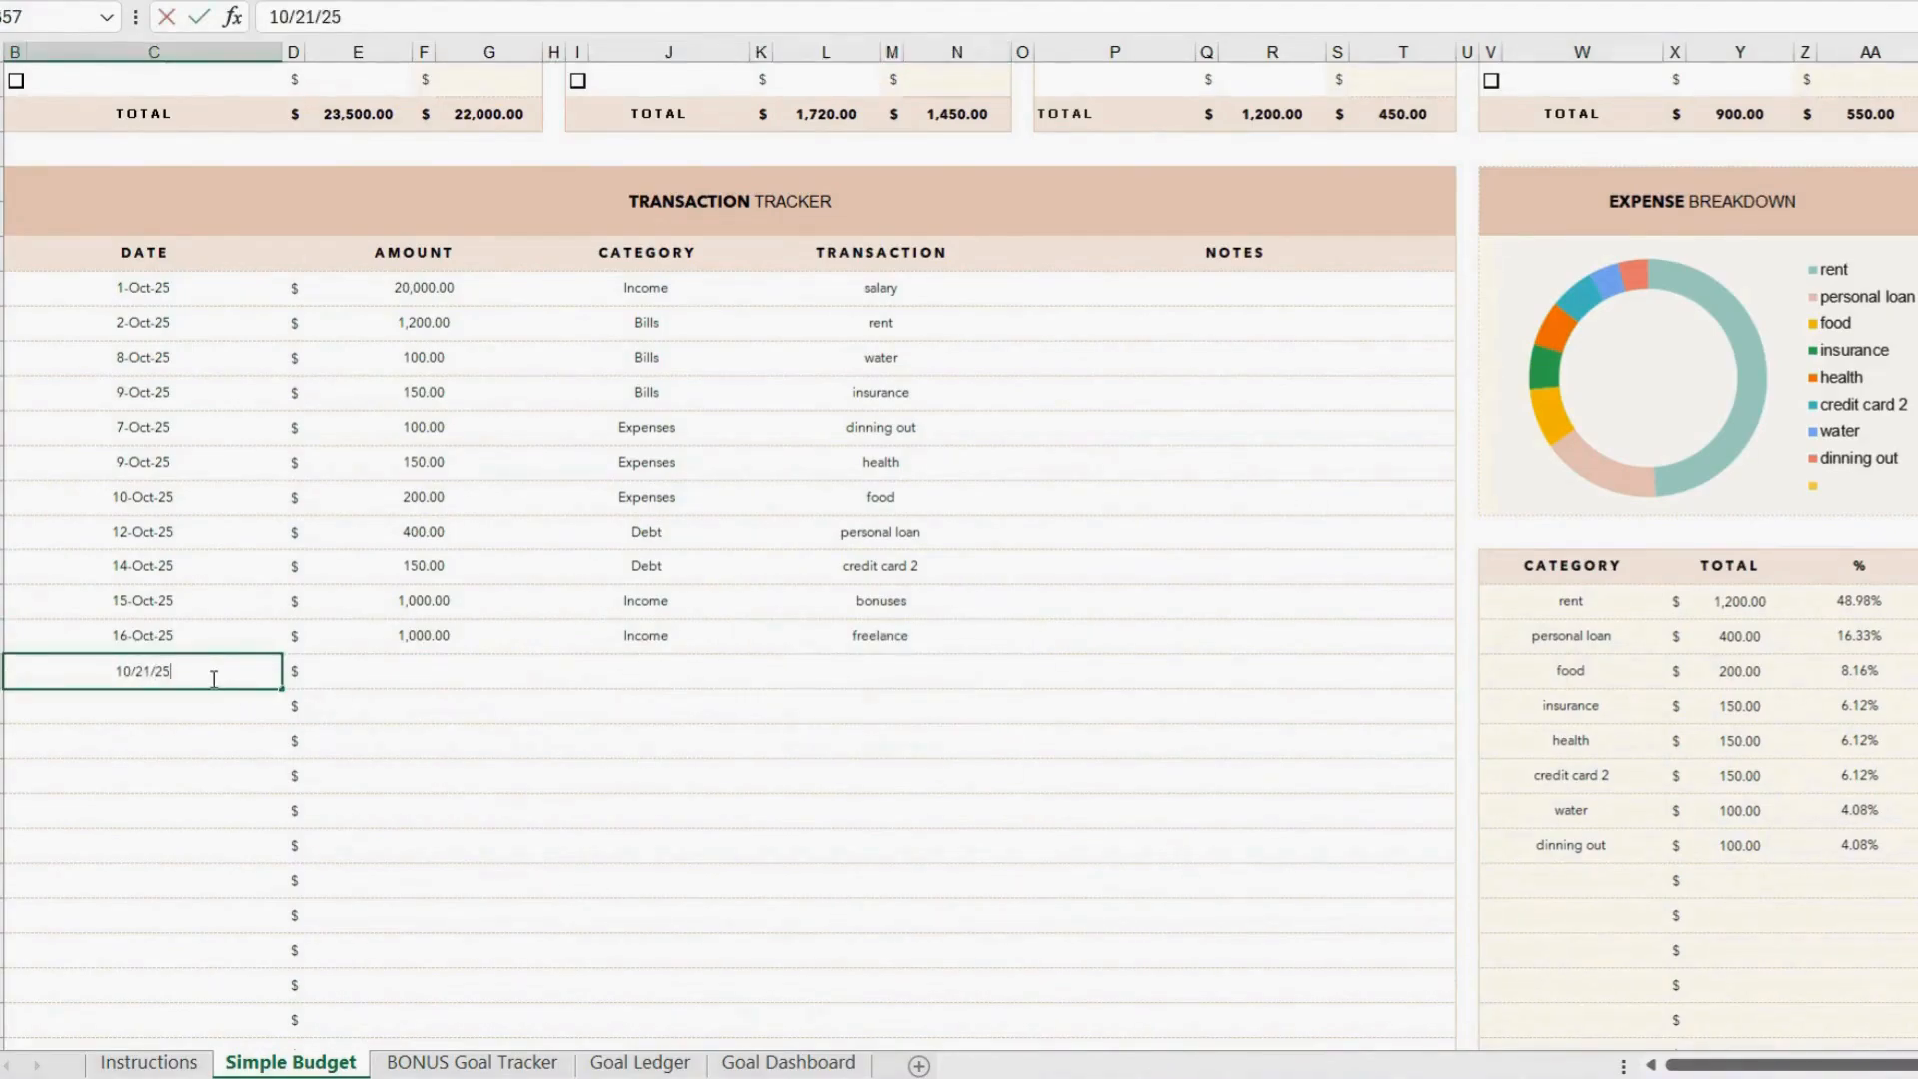
pyautogui.press('Tab')
pyautogui.press('Tab')
pyautogui.write('300')
pyautogui.press('Tab')
pyautogui.click(762, 677)
pyautogui.click(649, 796)
pyautogui.click(889, 674)
pyautogui.click(1015, 676)
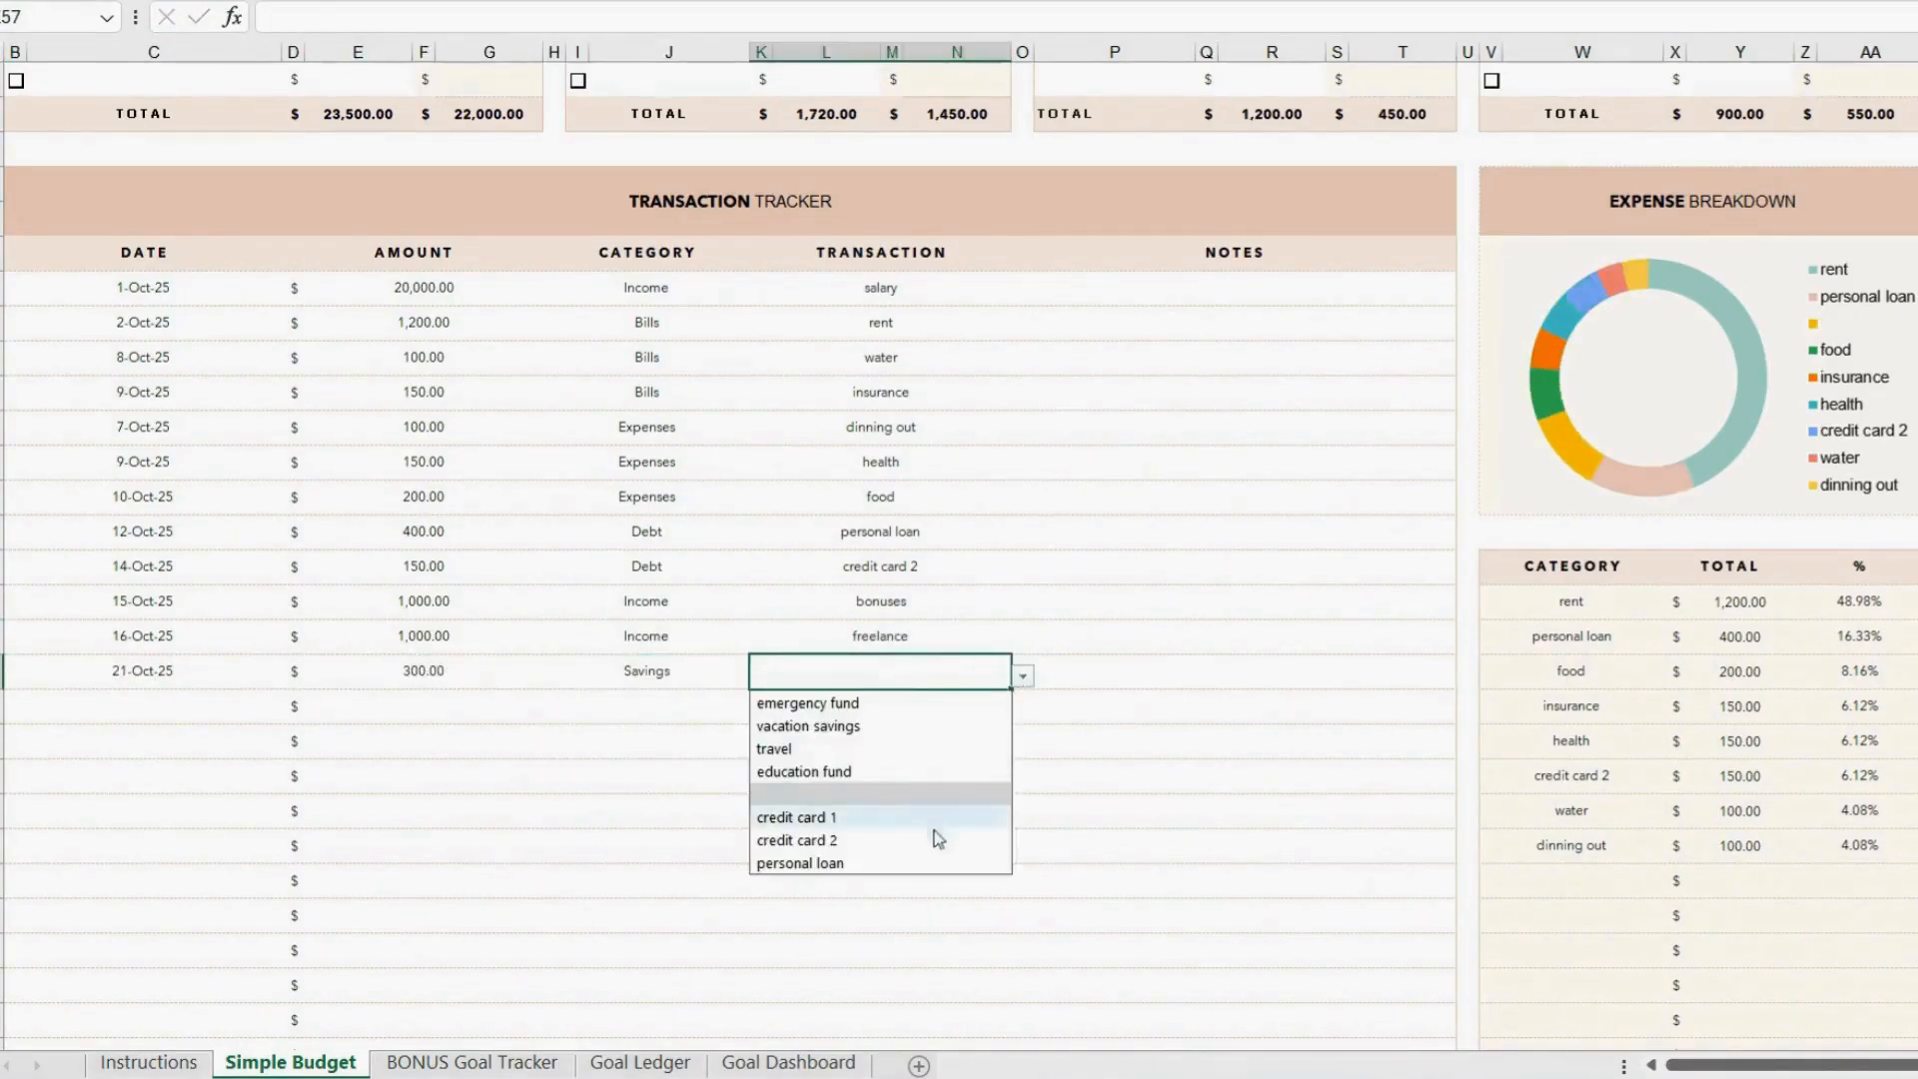
pyautogui.click(805, 699)
# Log a transaction dated 10/15/25 for 200 in the Savings category with vacation savings as its transaction.
pyautogui.click(198, 702)
pyautogui.write('10/15/25')
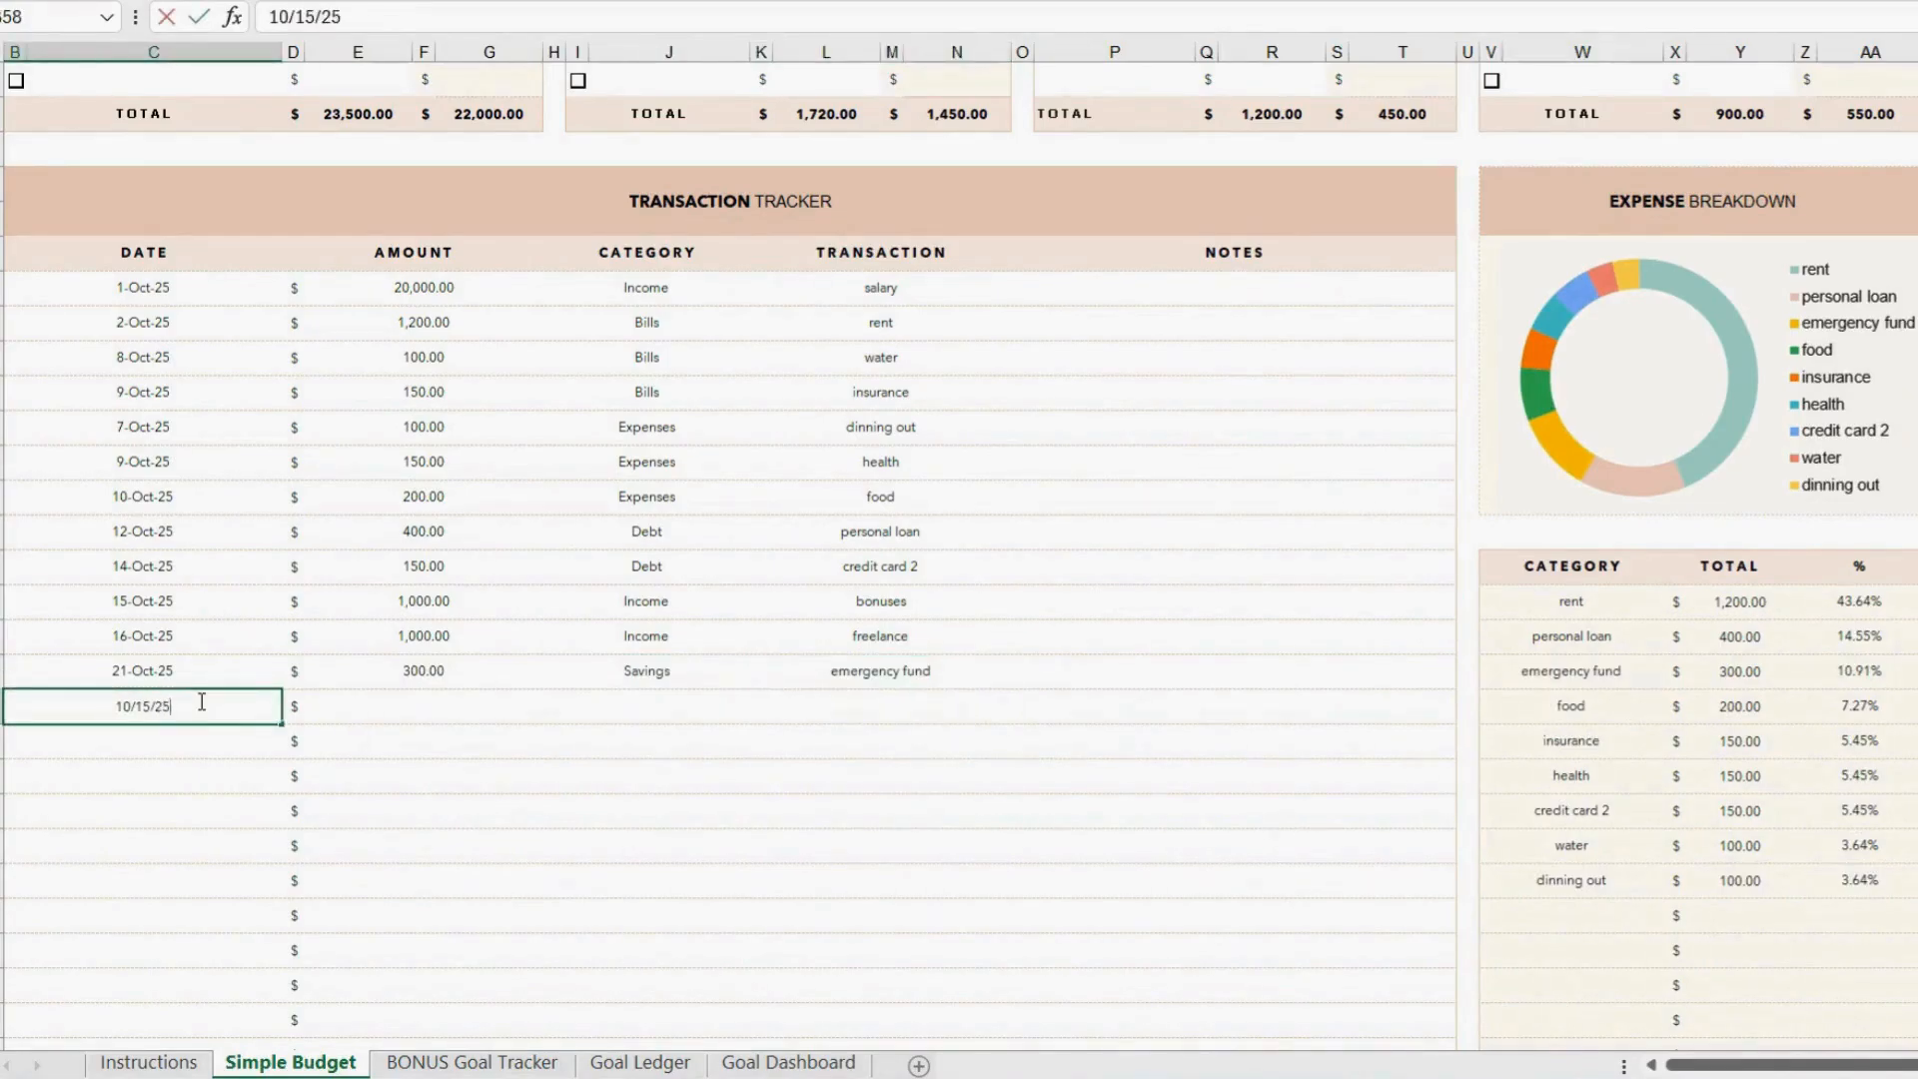
pyautogui.press('Tab')
pyautogui.press('Tab')
pyautogui.write('200')
pyautogui.press('Tab')
pyautogui.click(768, 711)
pyautogui.click(660, 827)
pyautogui.click(1023, 711)
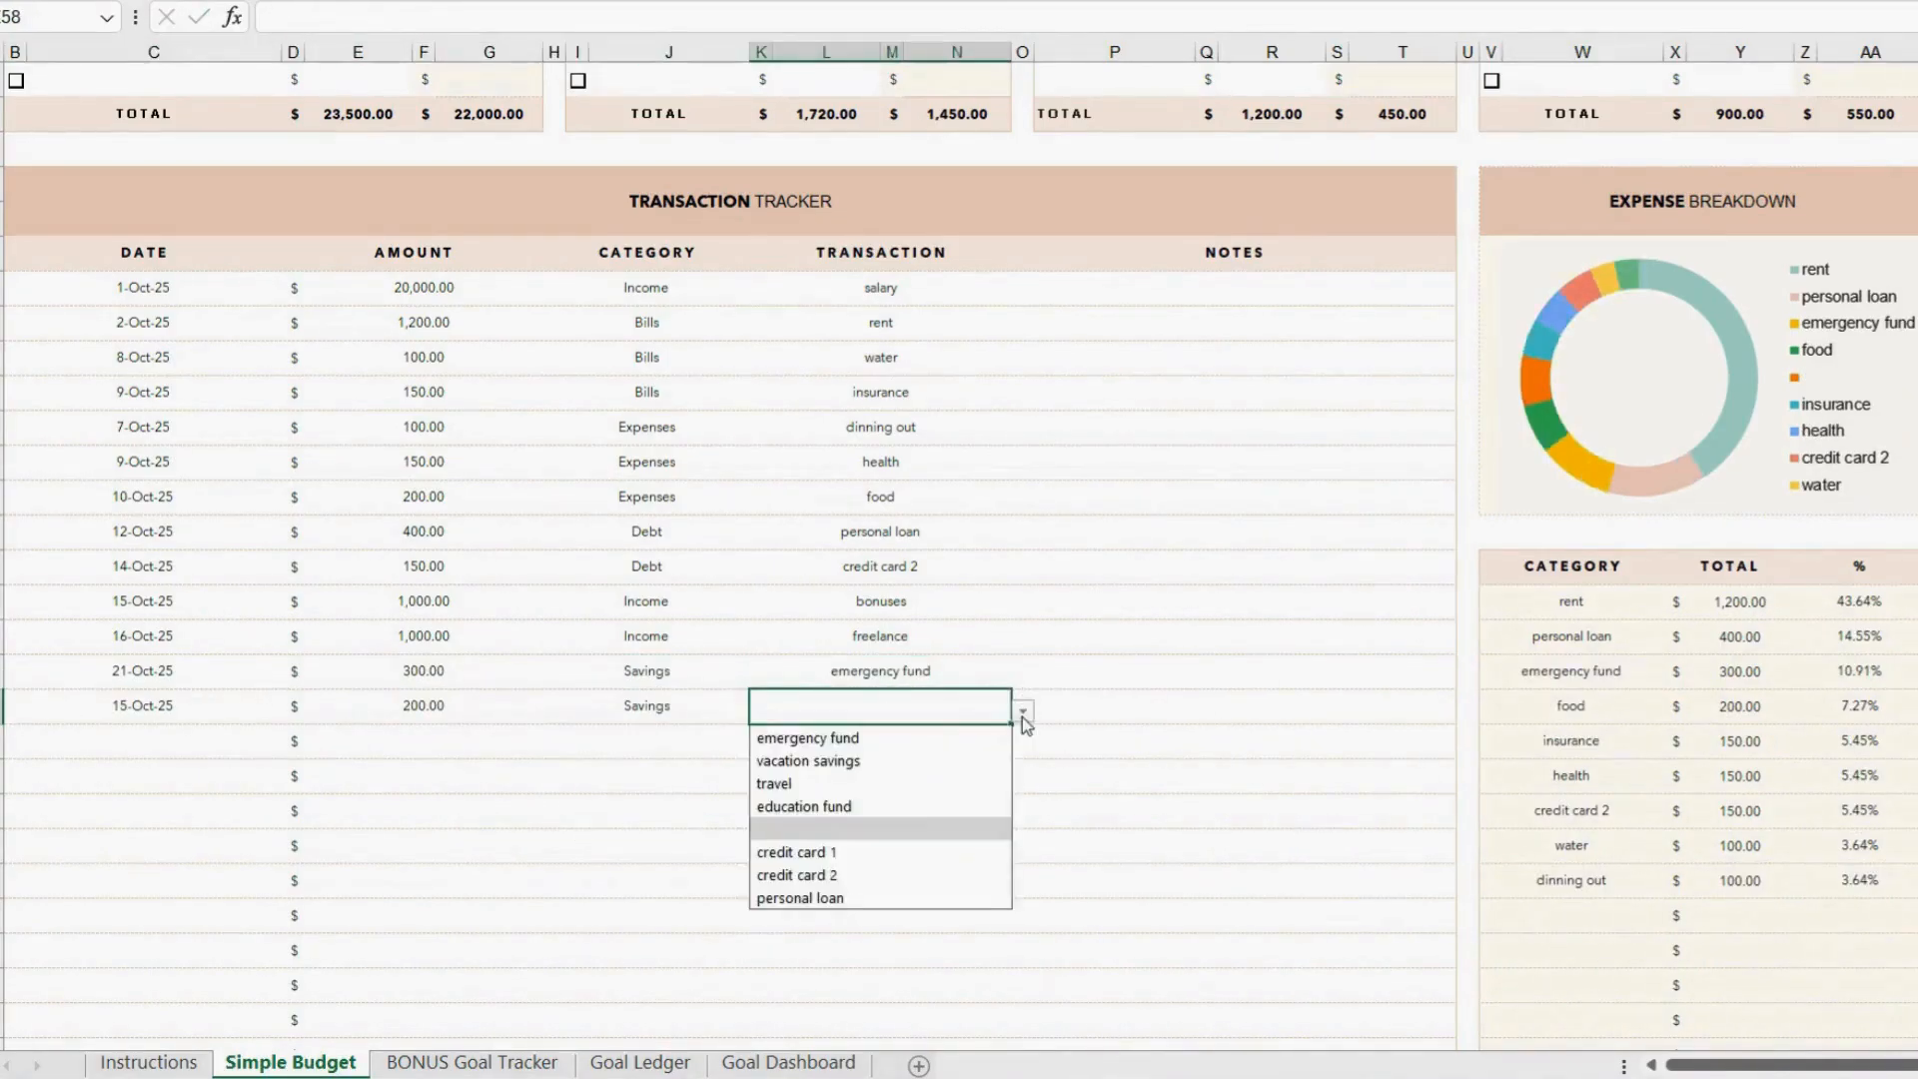
pyautogui.click(808, 760)
# Log a transaction dated 10/16/25 for 300 in the Savings category with travel as its transaction.
pyautogui.click(225, 742)
pyautogui.write('10/16/25')
pyautogui.press('Tab')
pyautogui.press('Tab')
pyautogui.write('300')
pyautogui.press('Tab')
pyautogui.click(768, 746)
pyautogui.click(659, 862)
pyautogui.click(1010, 740)
pyautogui.click(1023, 746)
pyautogui.click(968, 825)
# Set the Rollover budget in the Cash Flow Summary table to 1000.
pyautogui.scroll(-1, 896, 667)
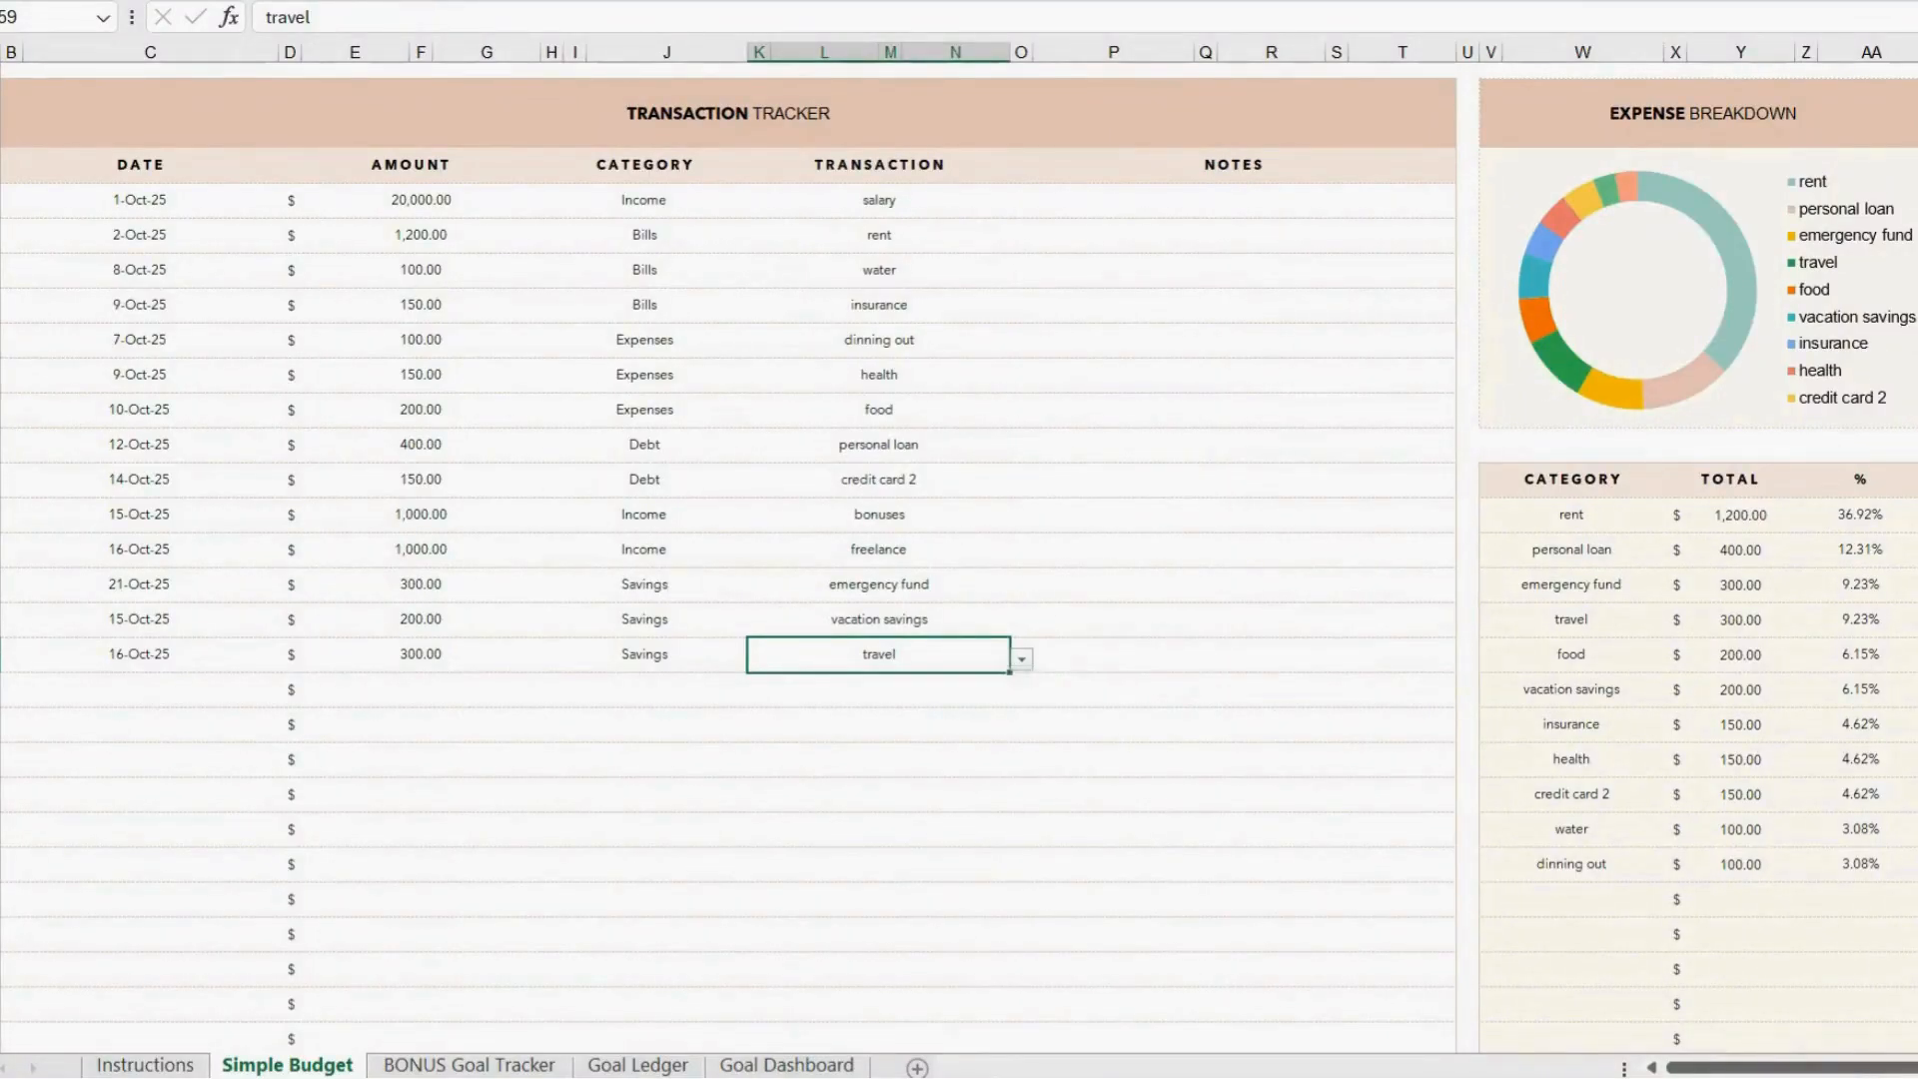
pyautogui.scroll(15, 959, 555)
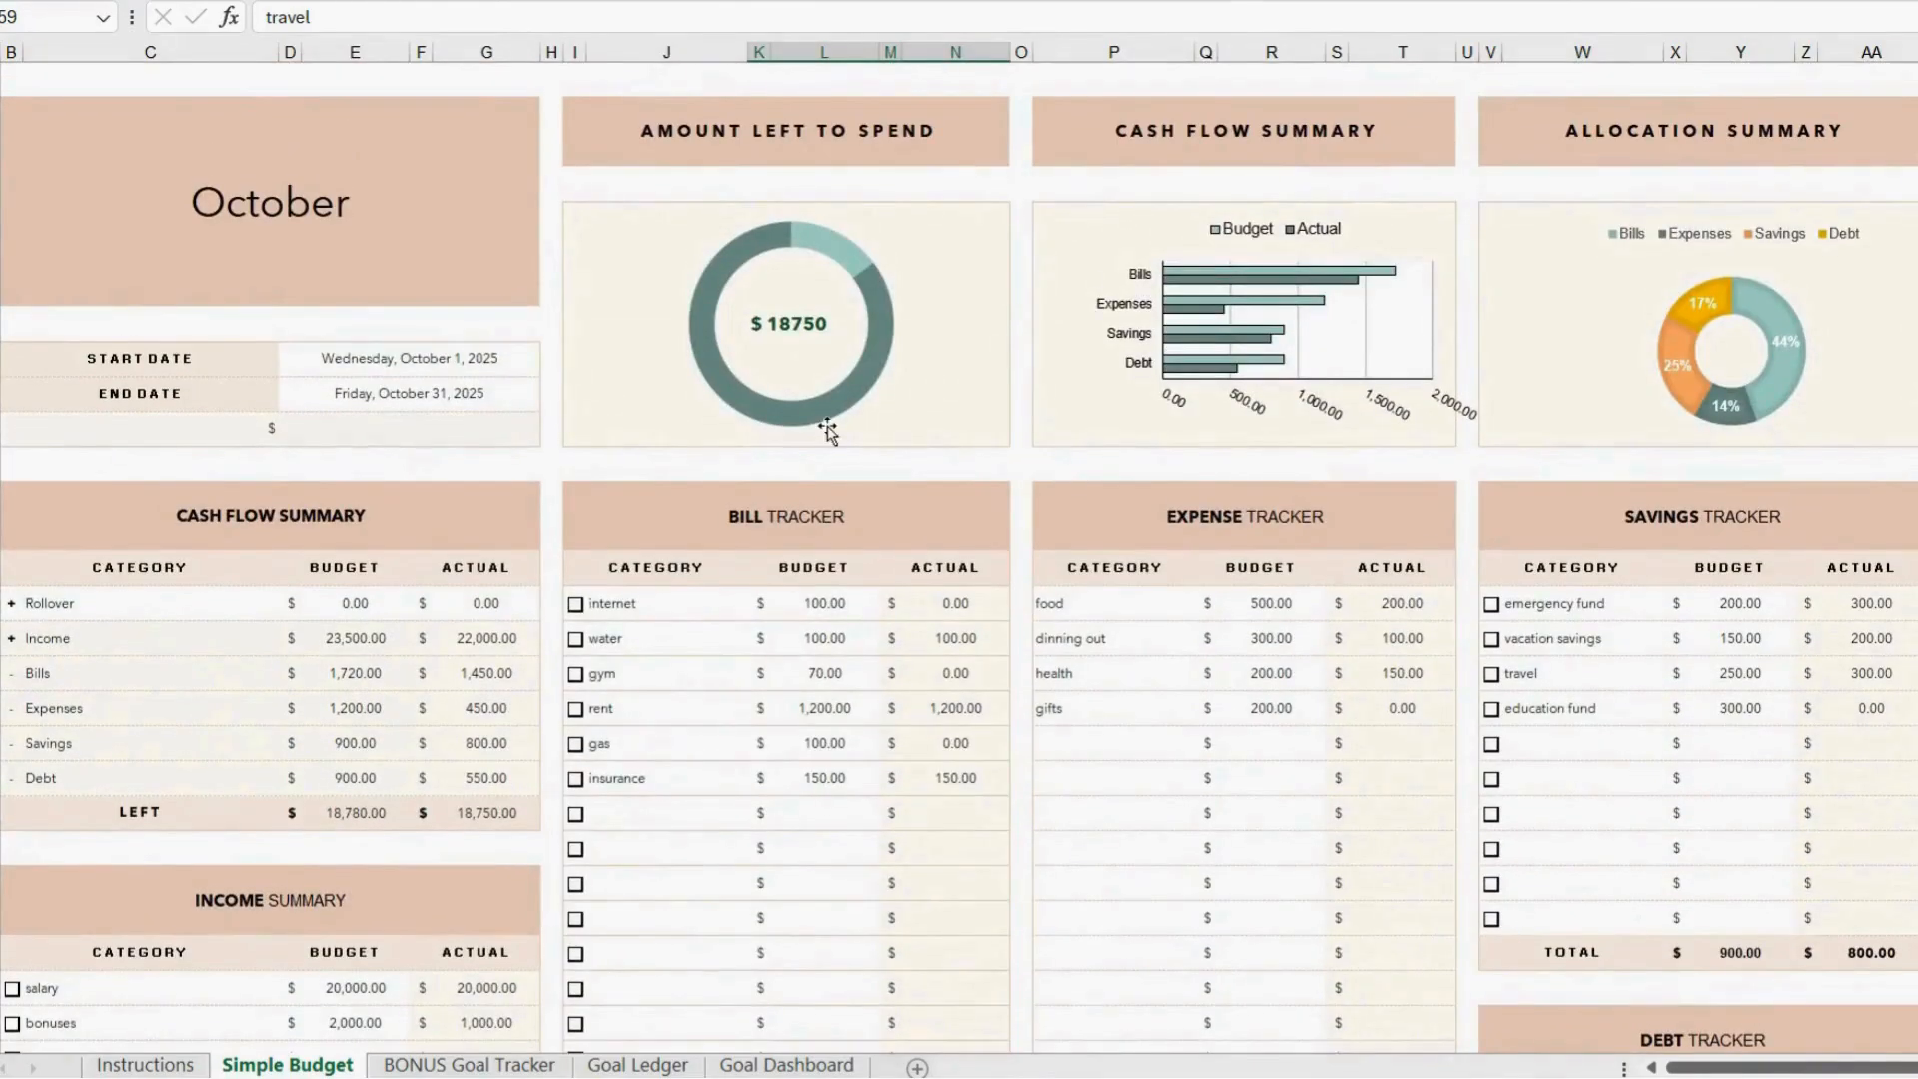
pyautogui.click(285, 514)
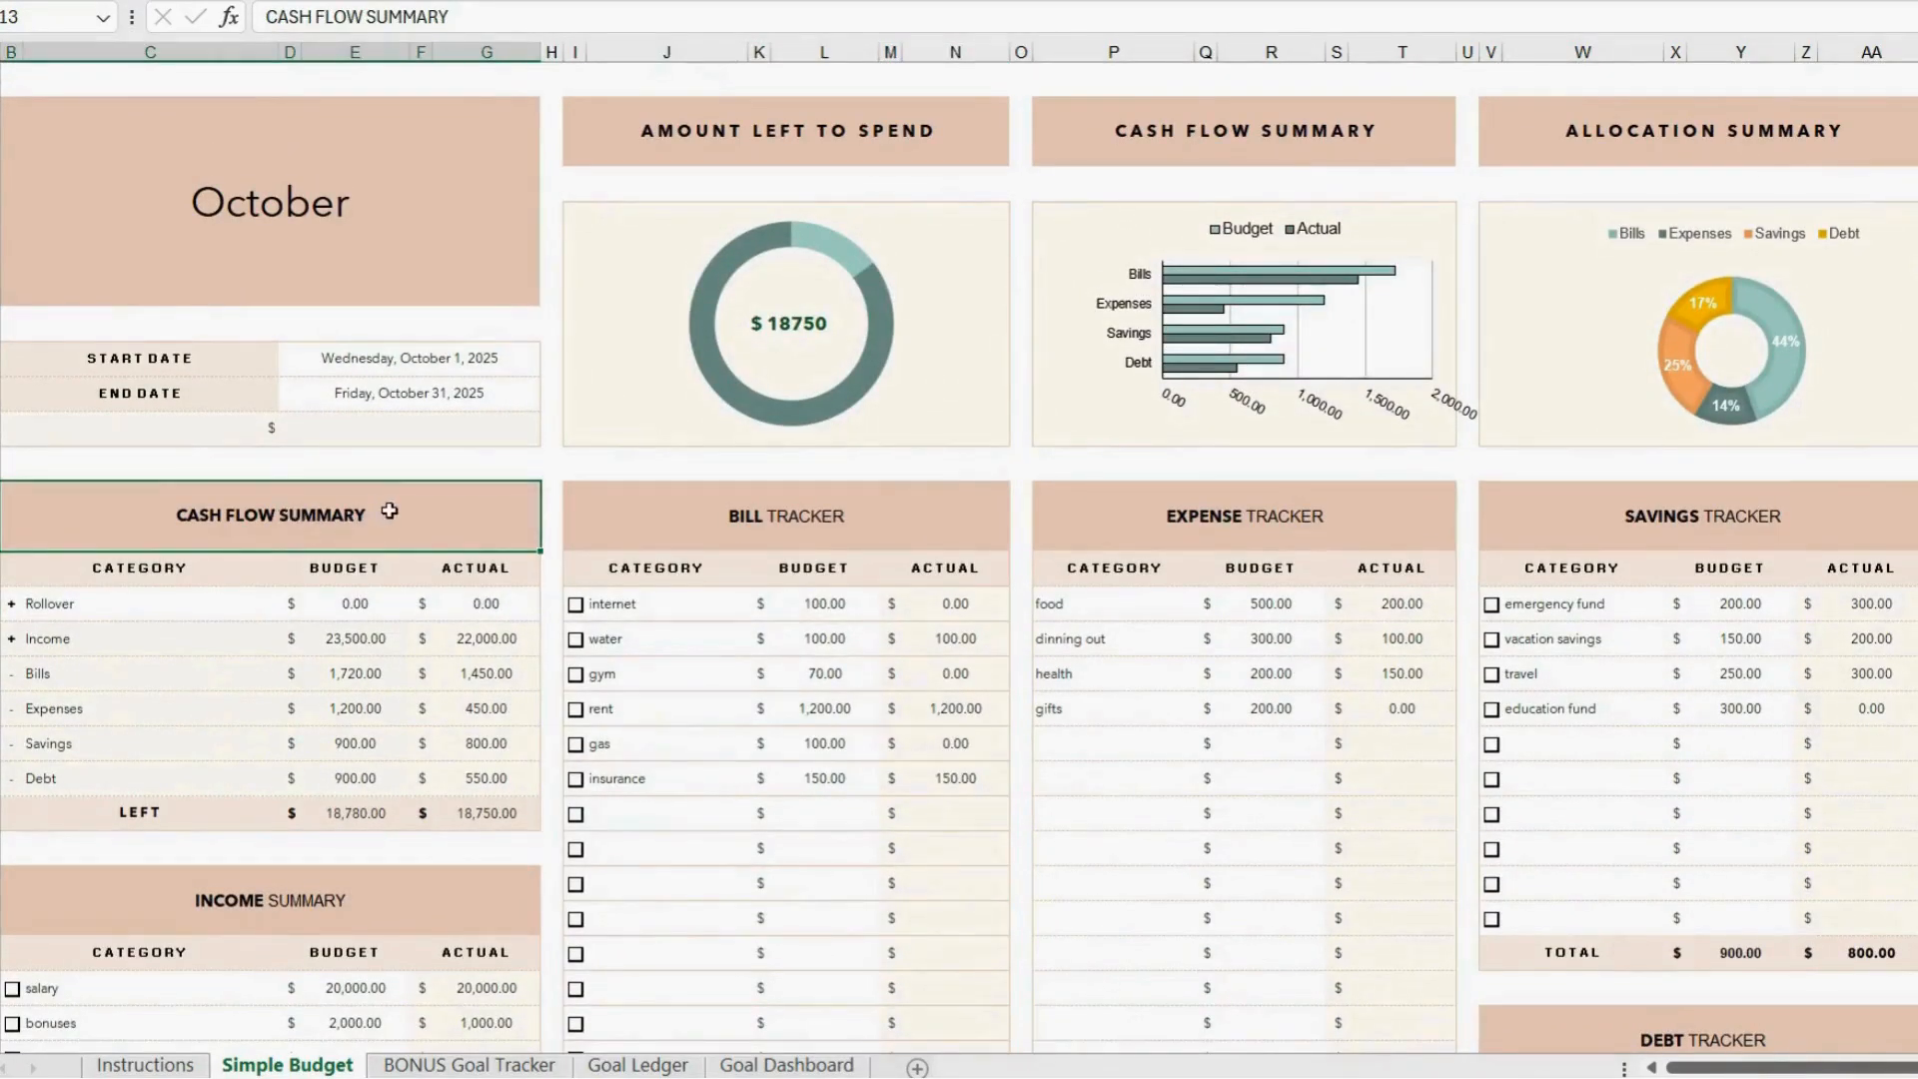
pyautogui.click(369, 606)
pyautogui.write('1000')
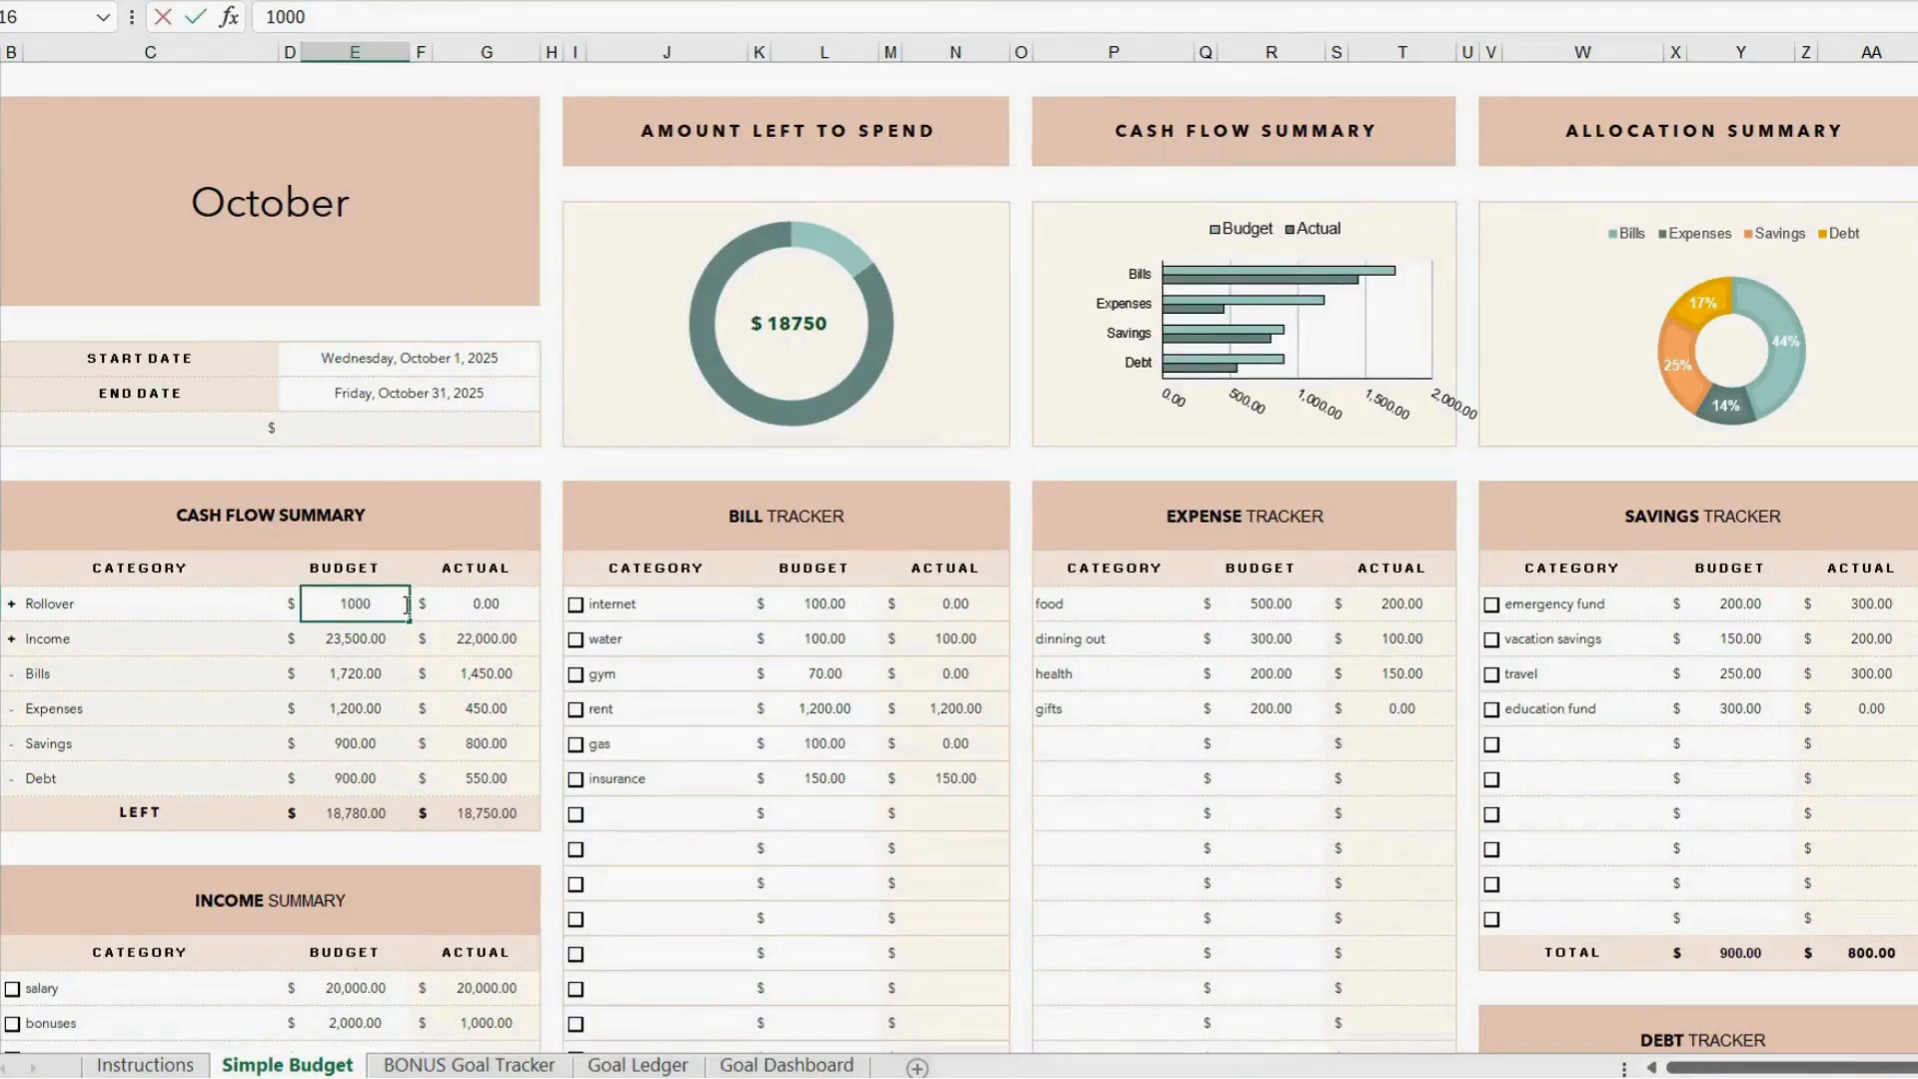
pyautogui.click(427, 520)
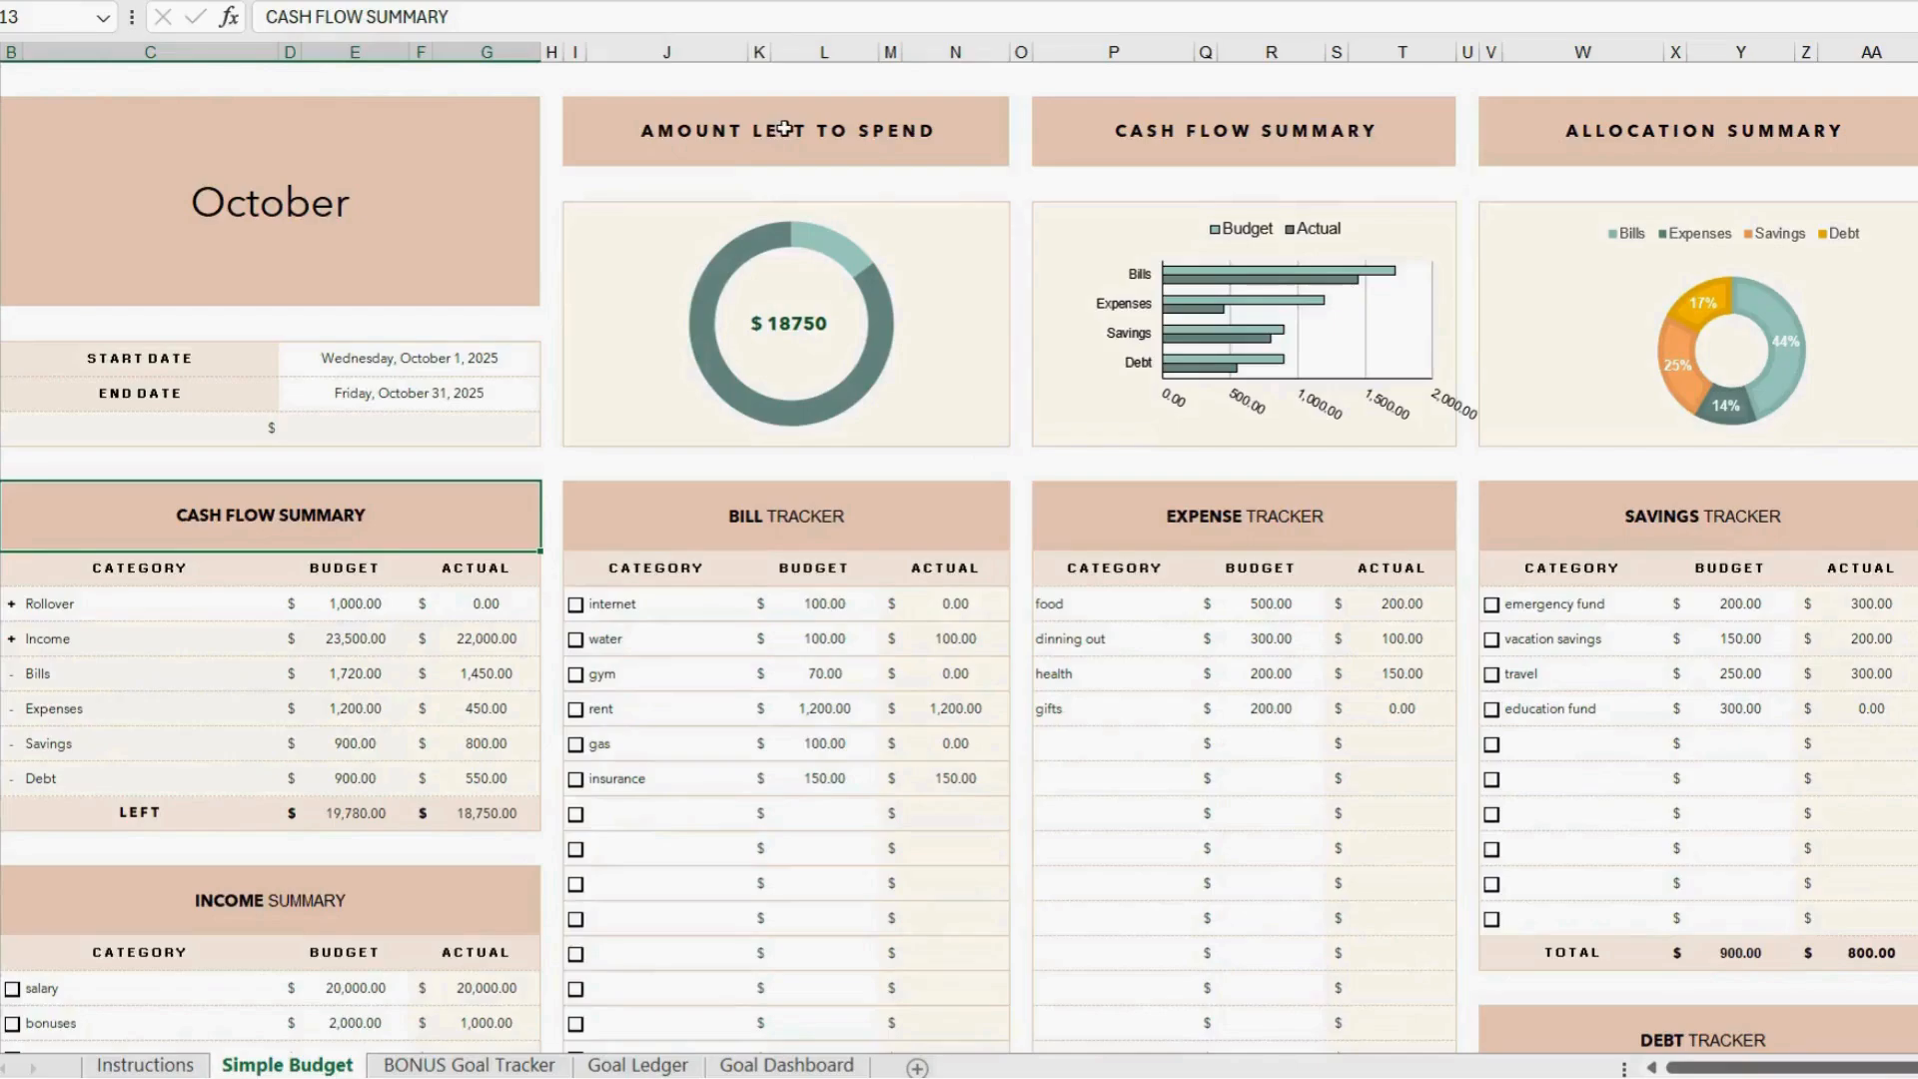
# Examine the Amount Left to Spend, Cash Flow Summary and Allocation Summary charts and the Expense Breakdown.
pyautogui.click(702, 123)
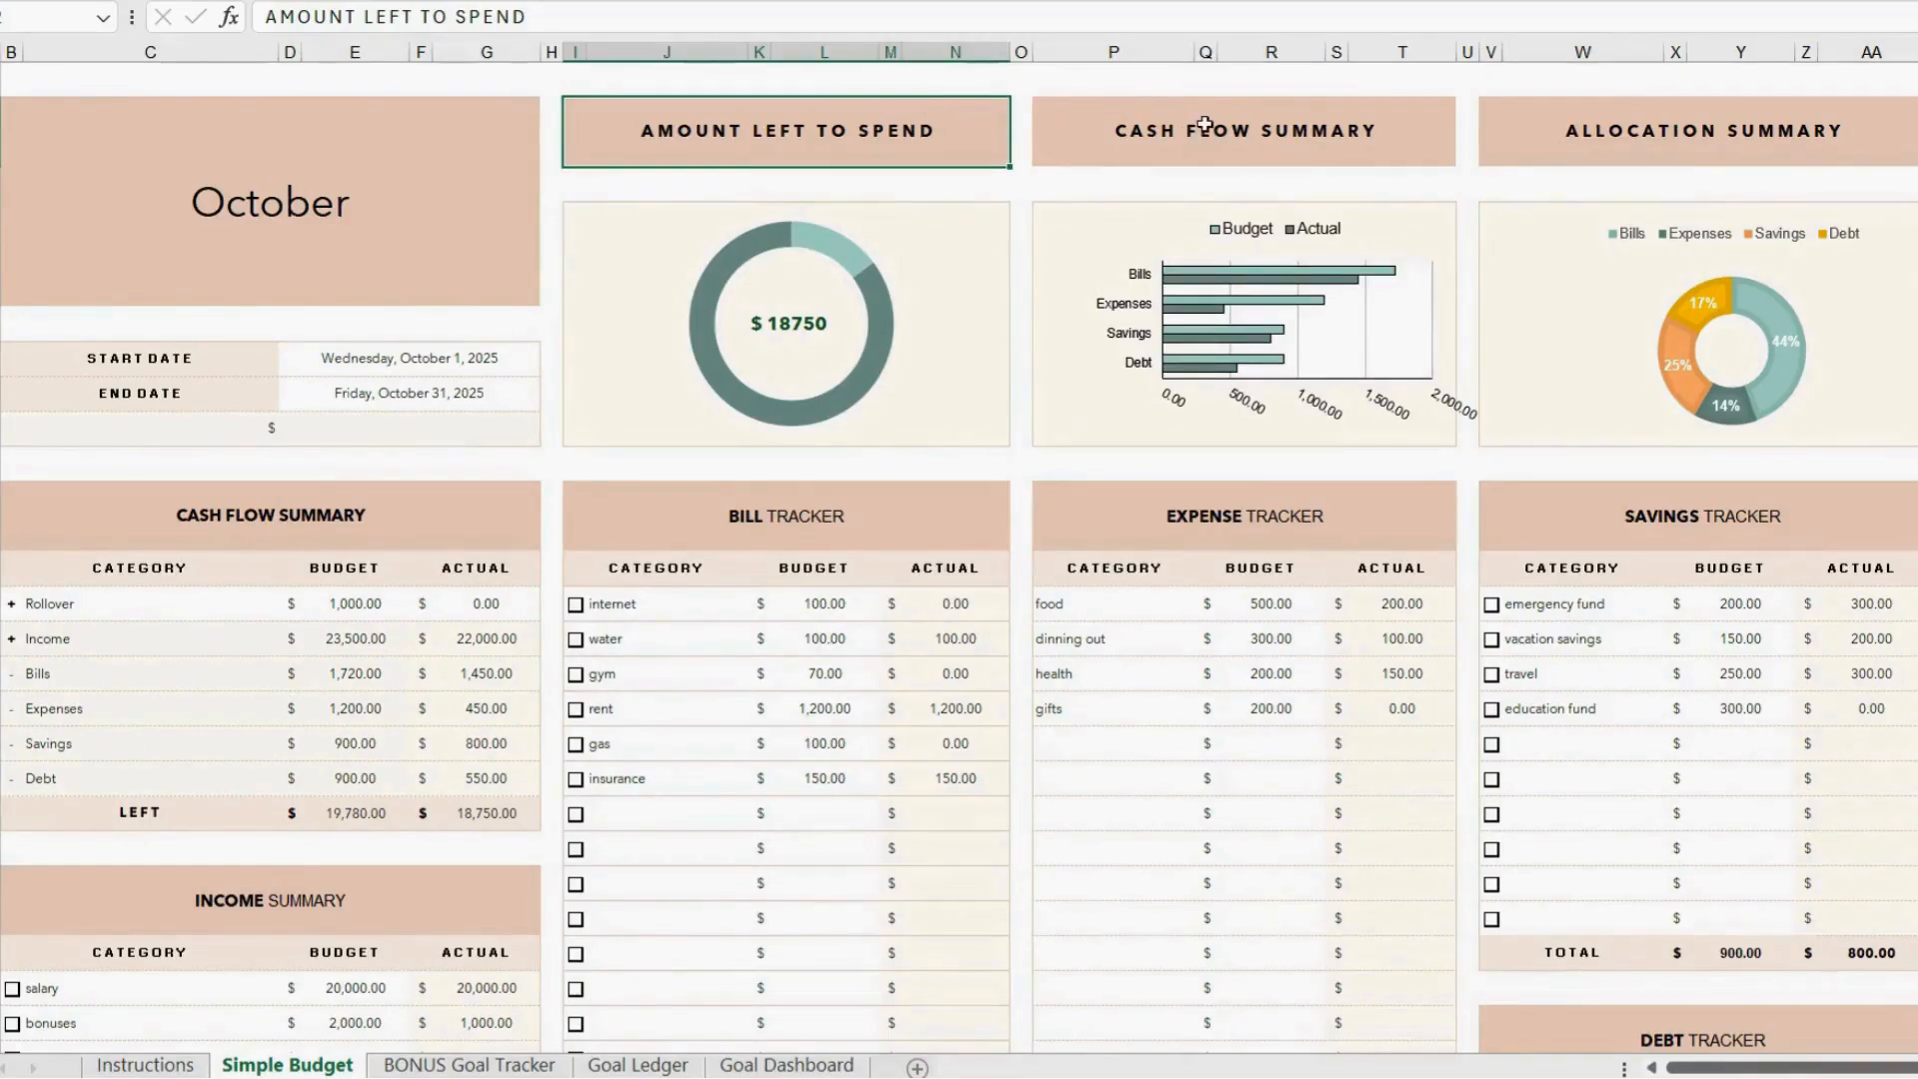
pyautogui.click(1255, 114)
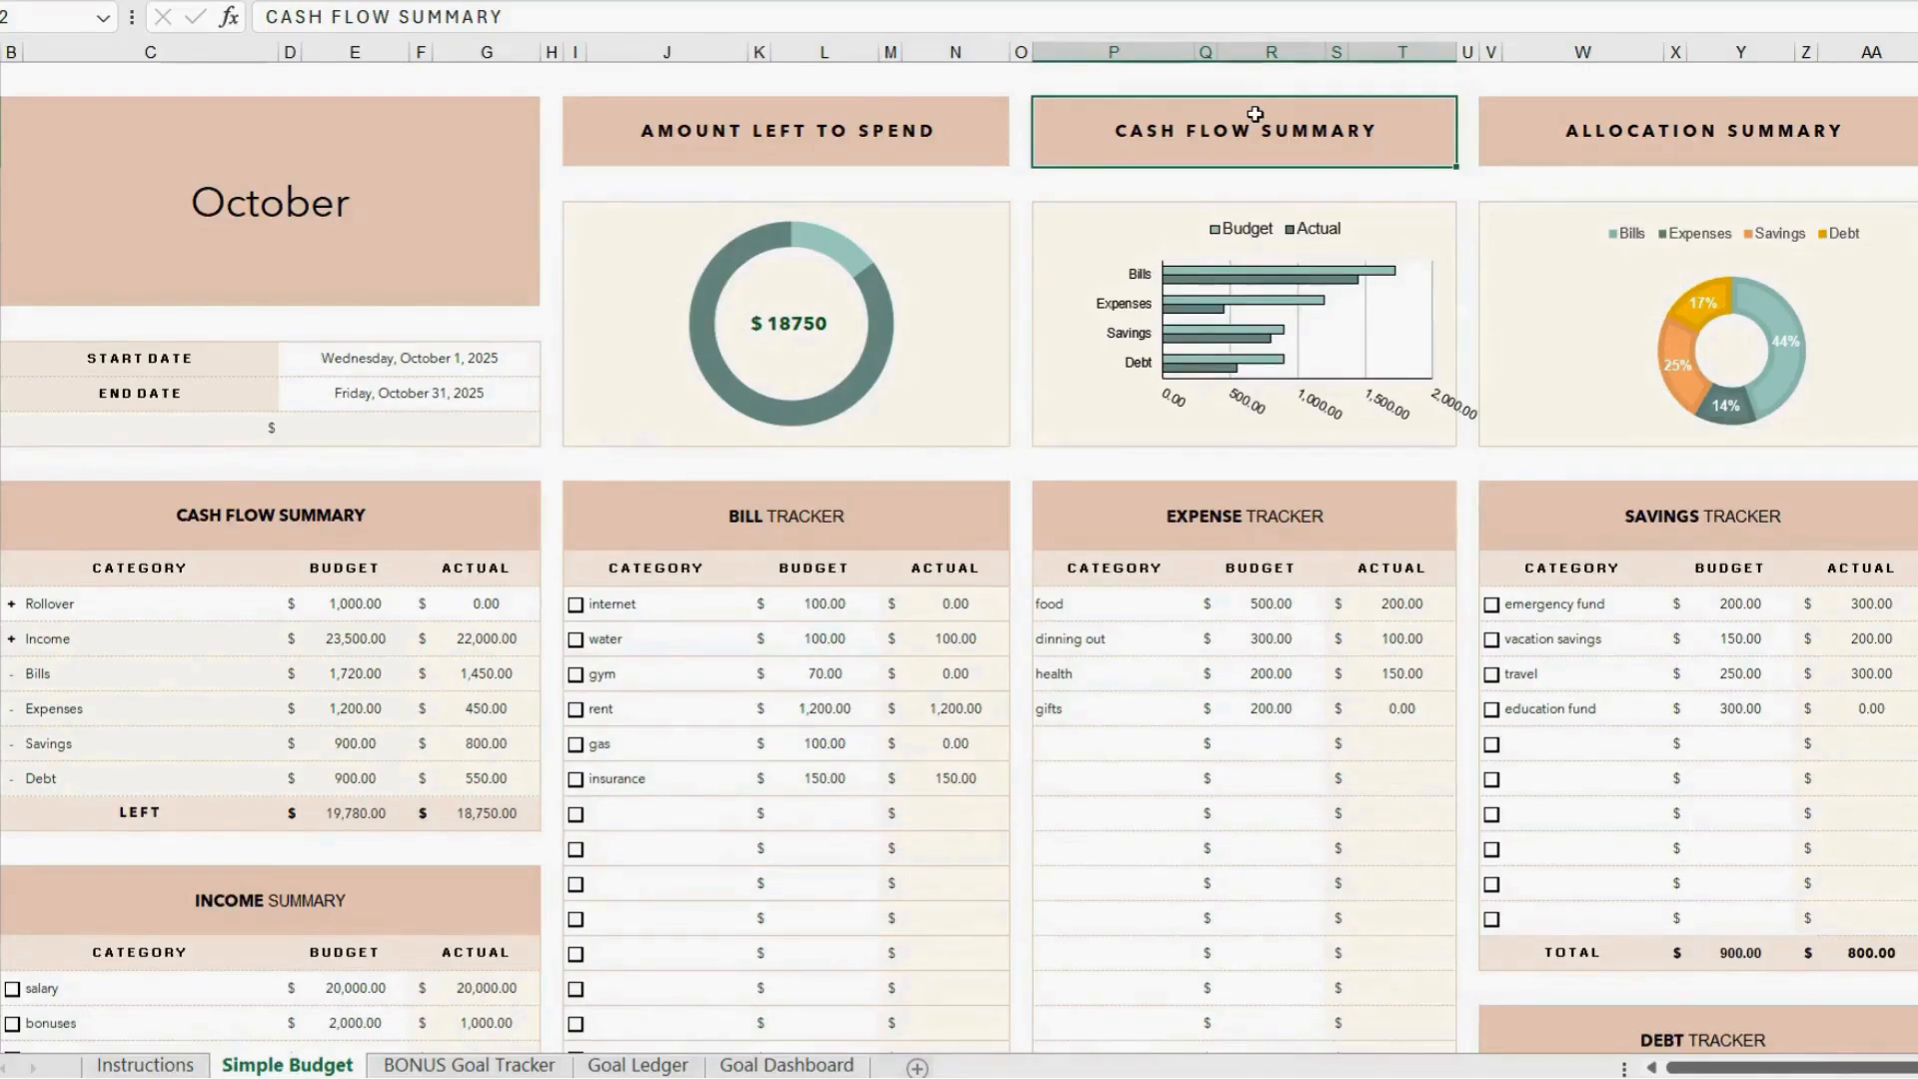
pyautogui.press('Right')
pyautogui.press('Right')
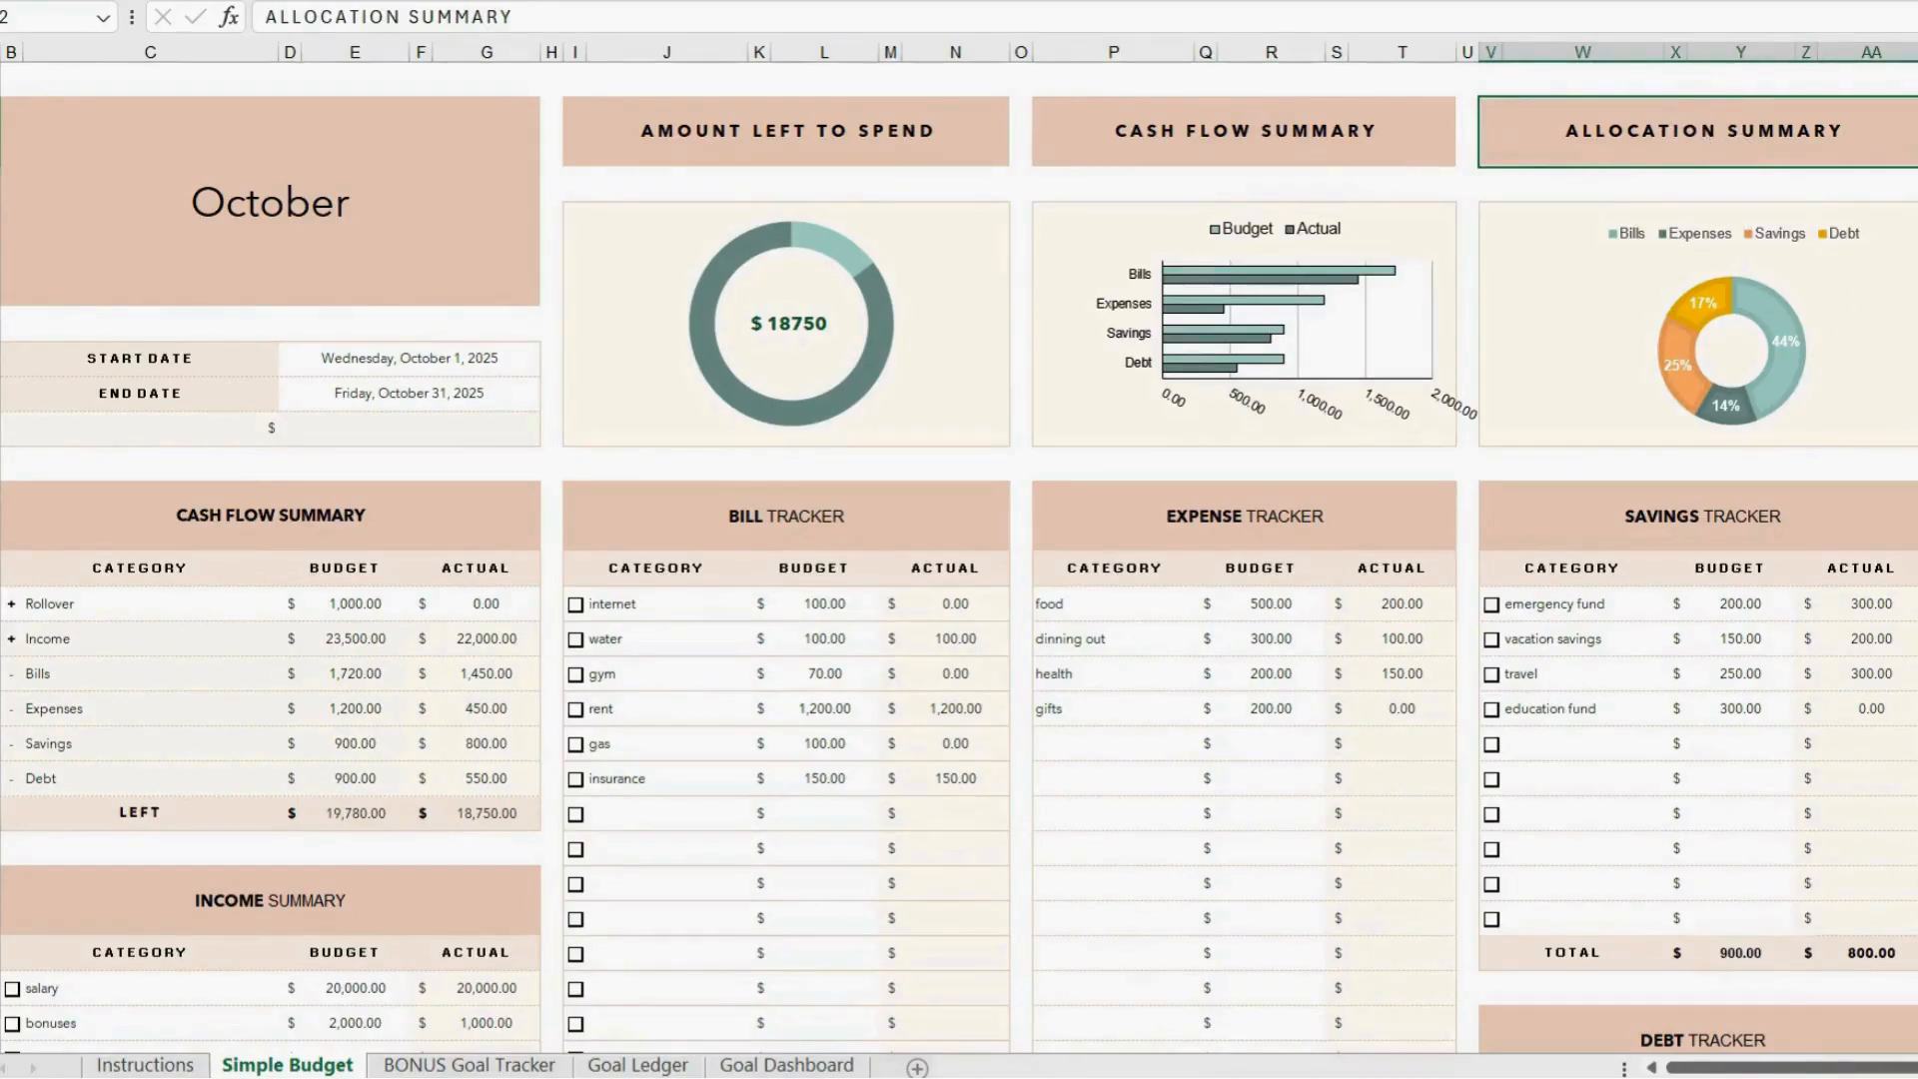
pyautogui.scroll(-15, 959, 557)
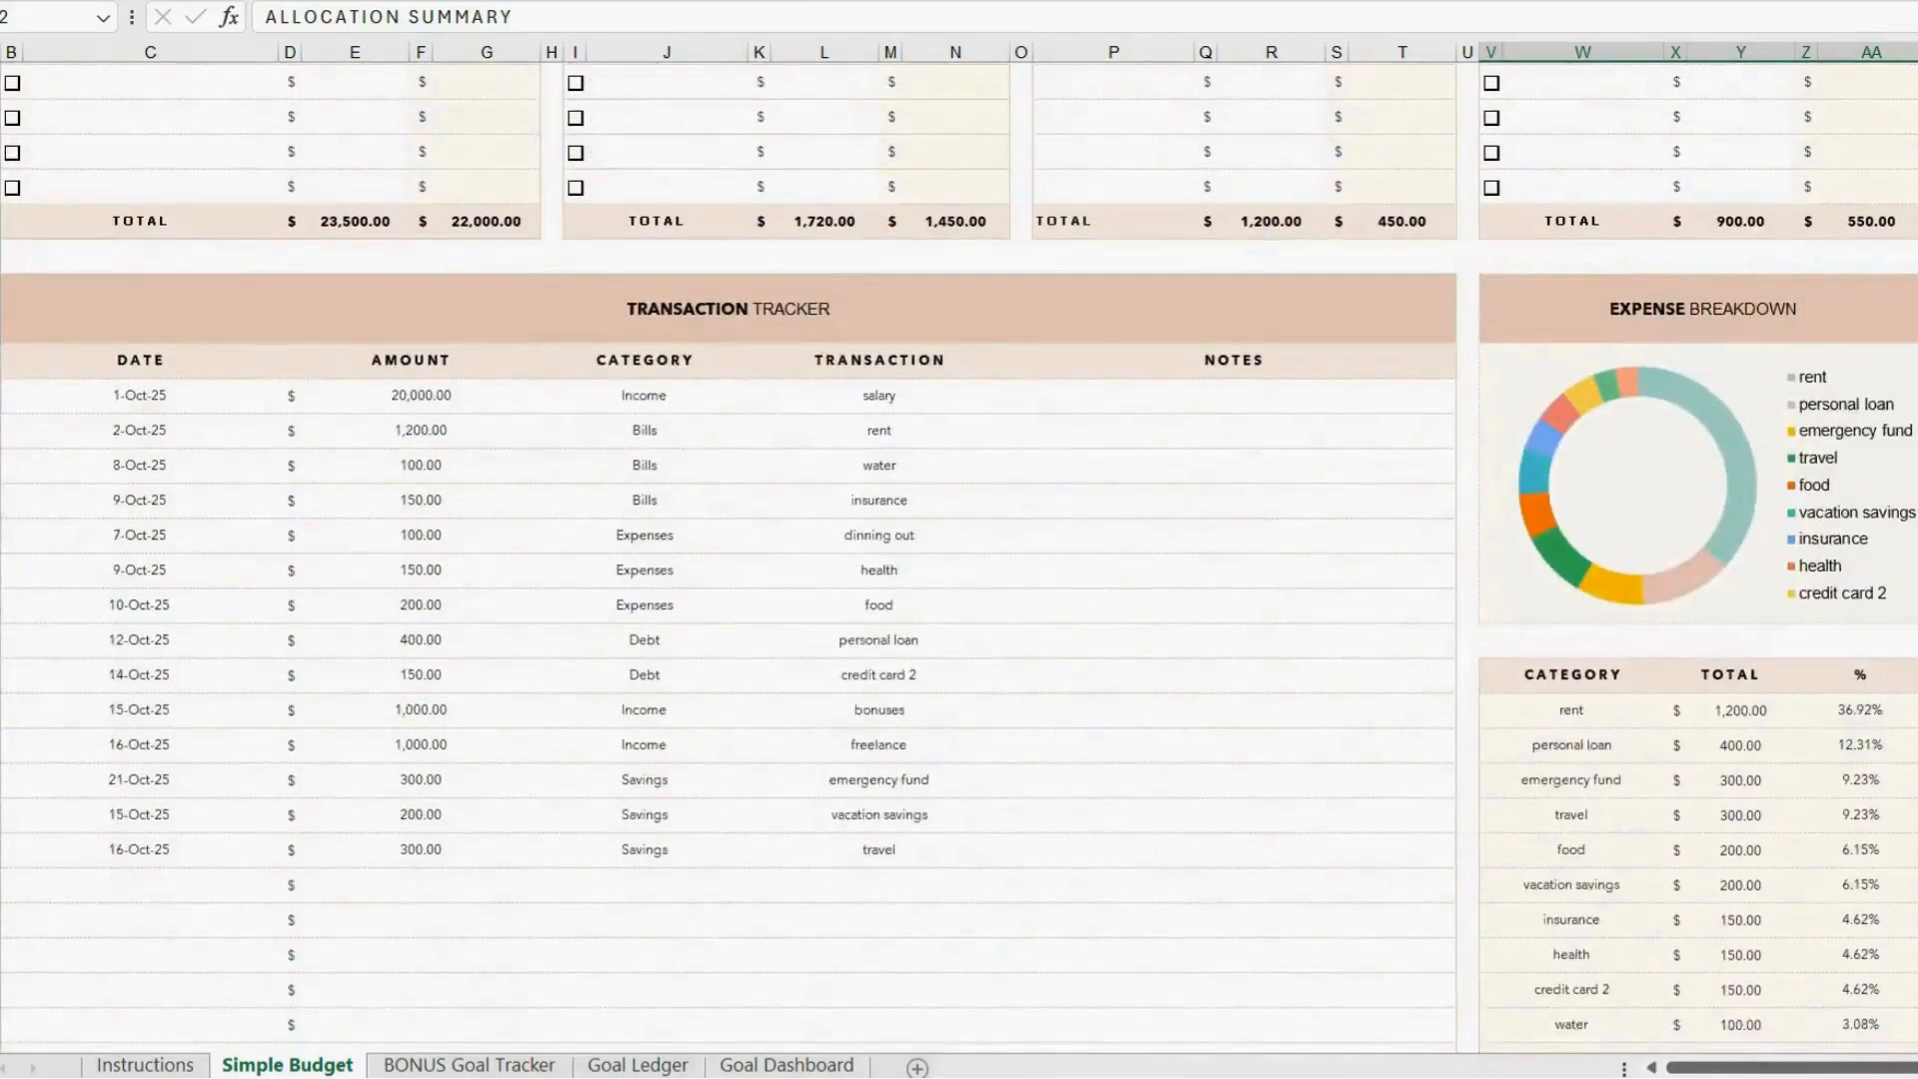
pyautogui.scroll(1, 959, 558)
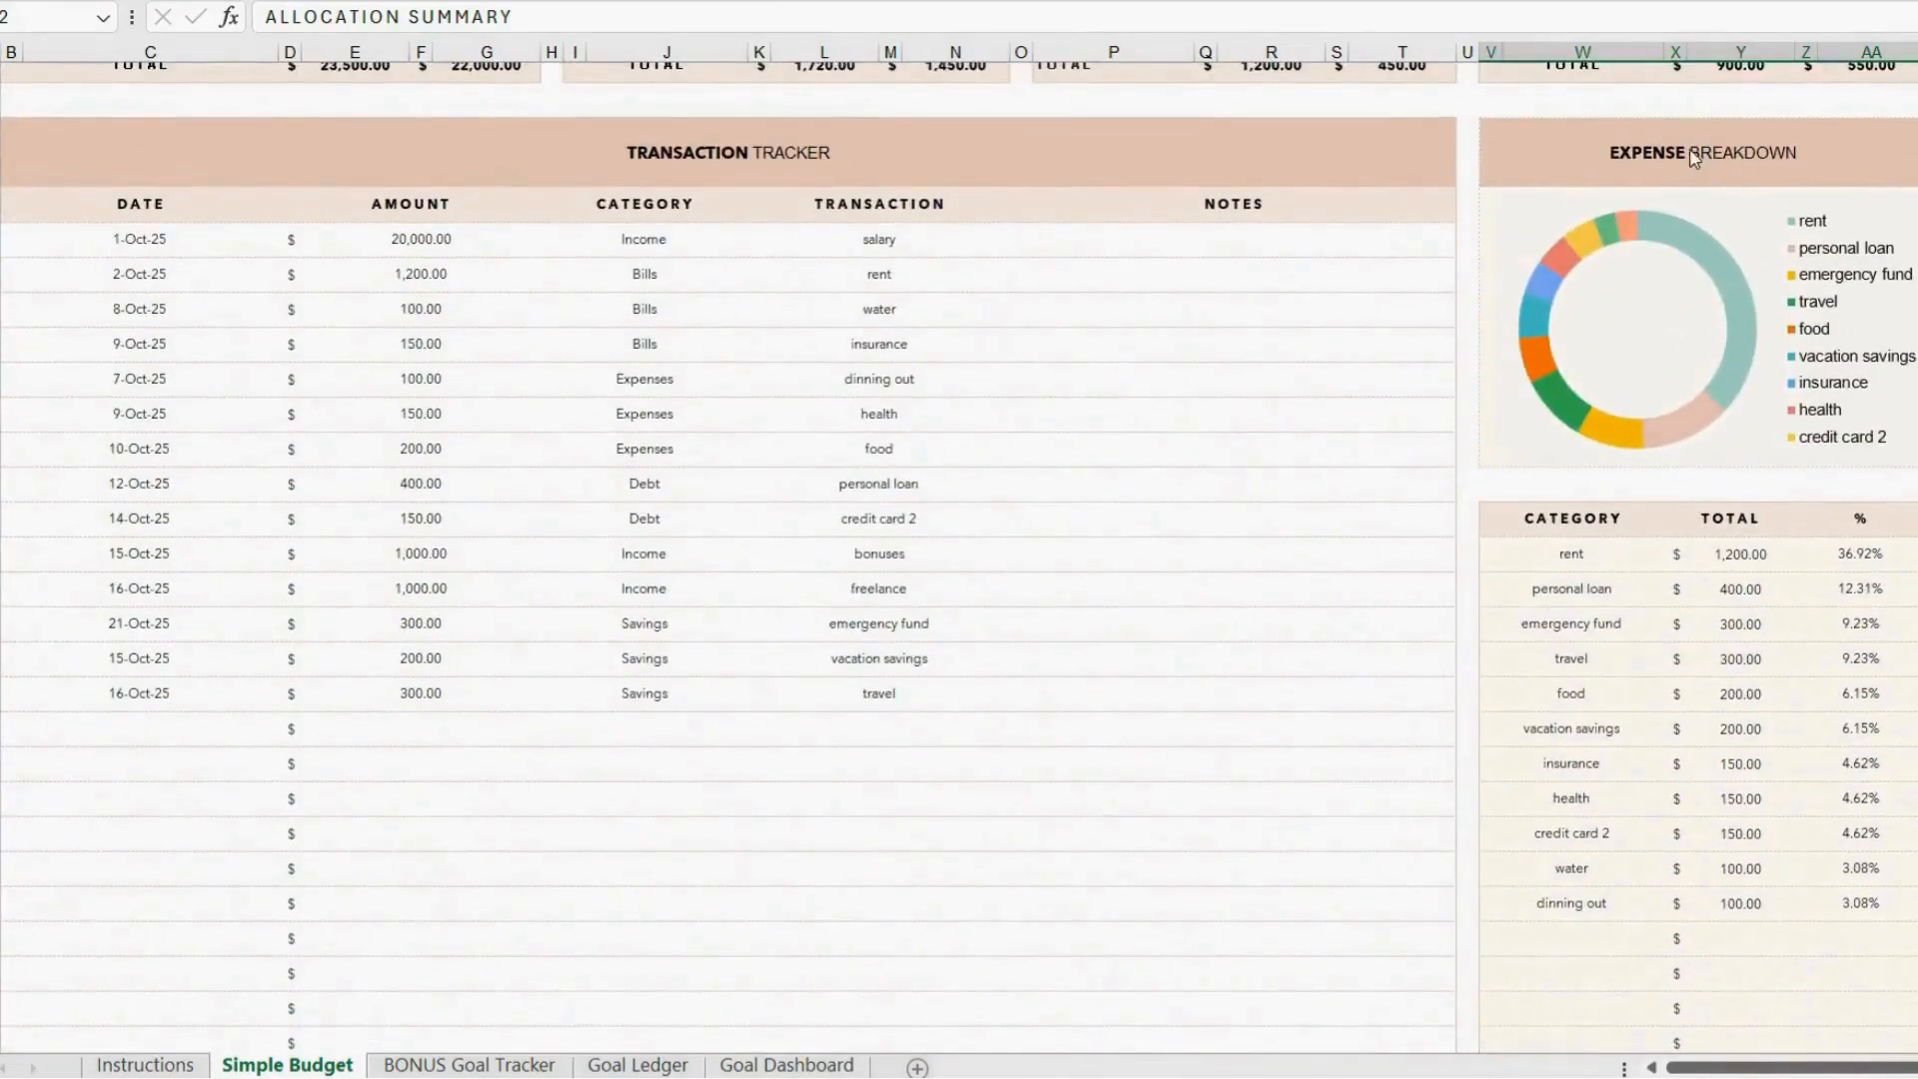
pyautogui.click(1525, 562)
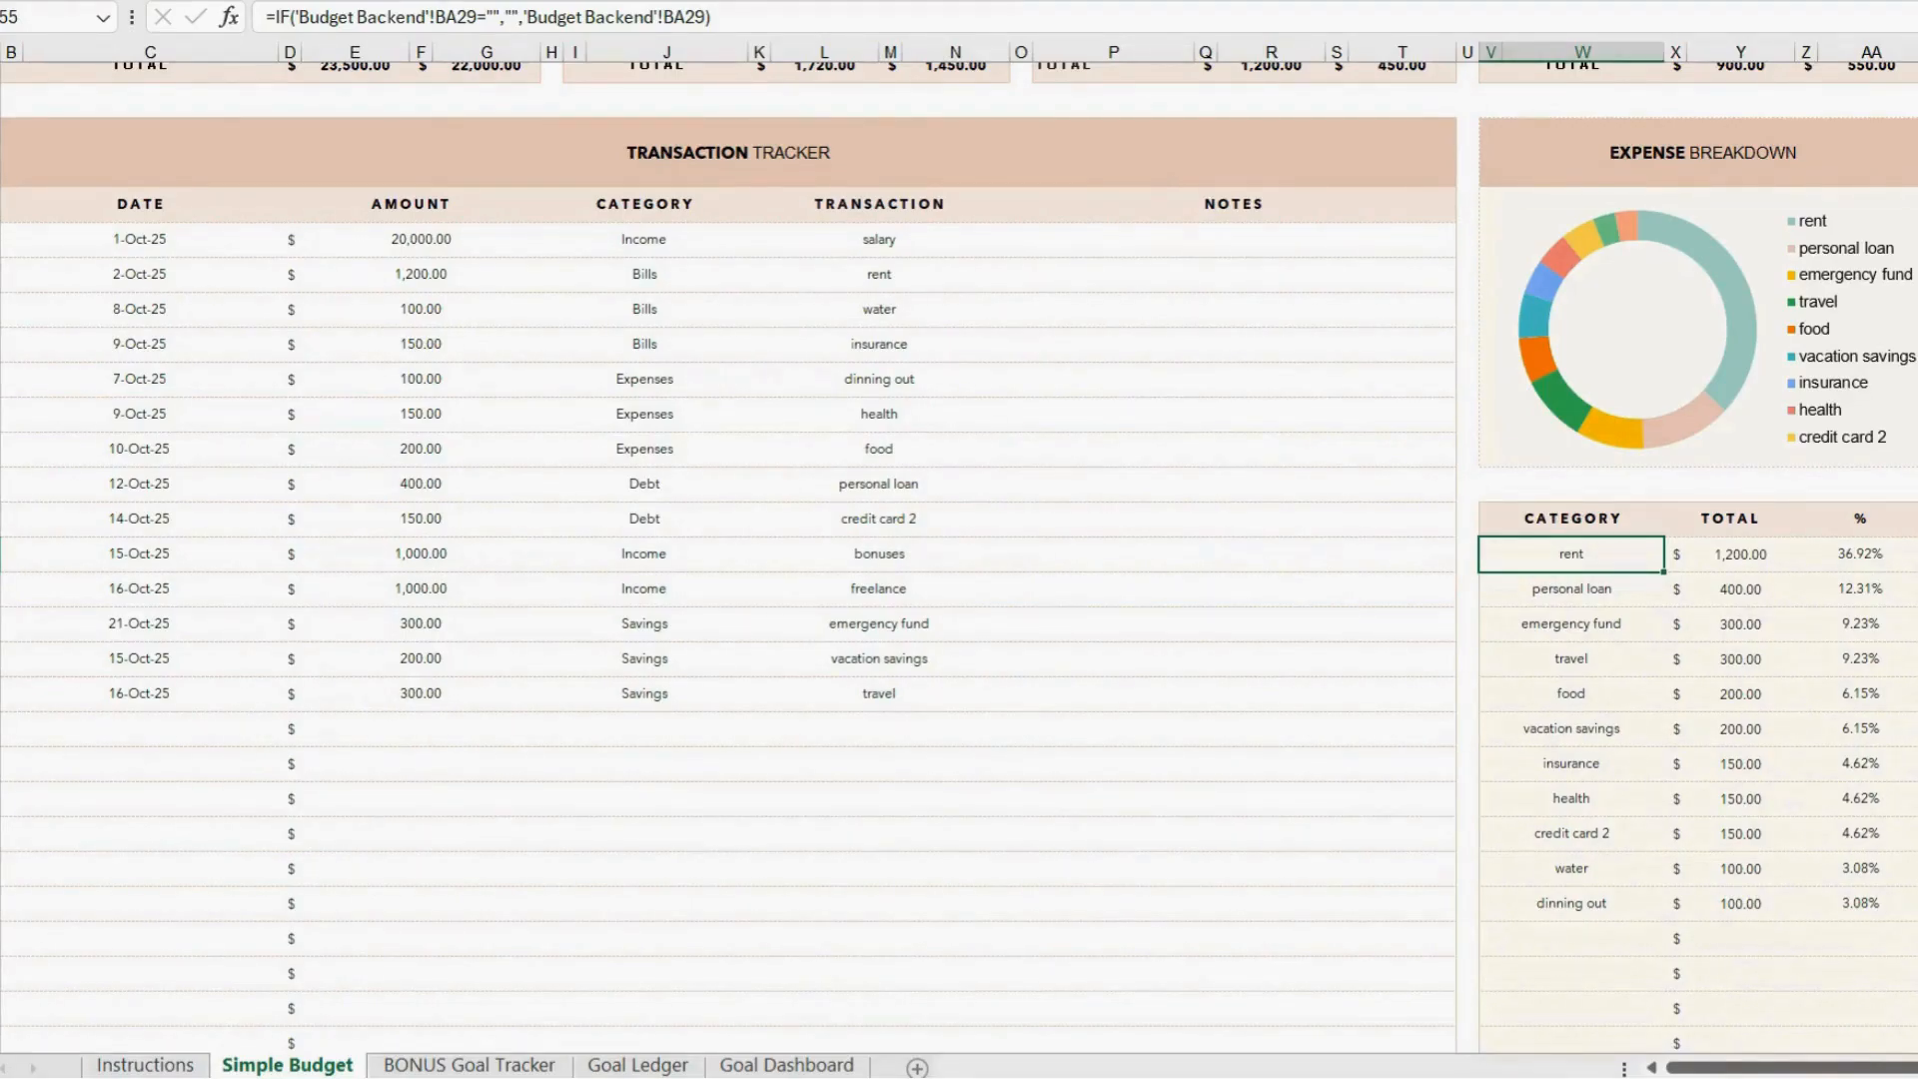
pyautogui.scroll(10, 959, 555)
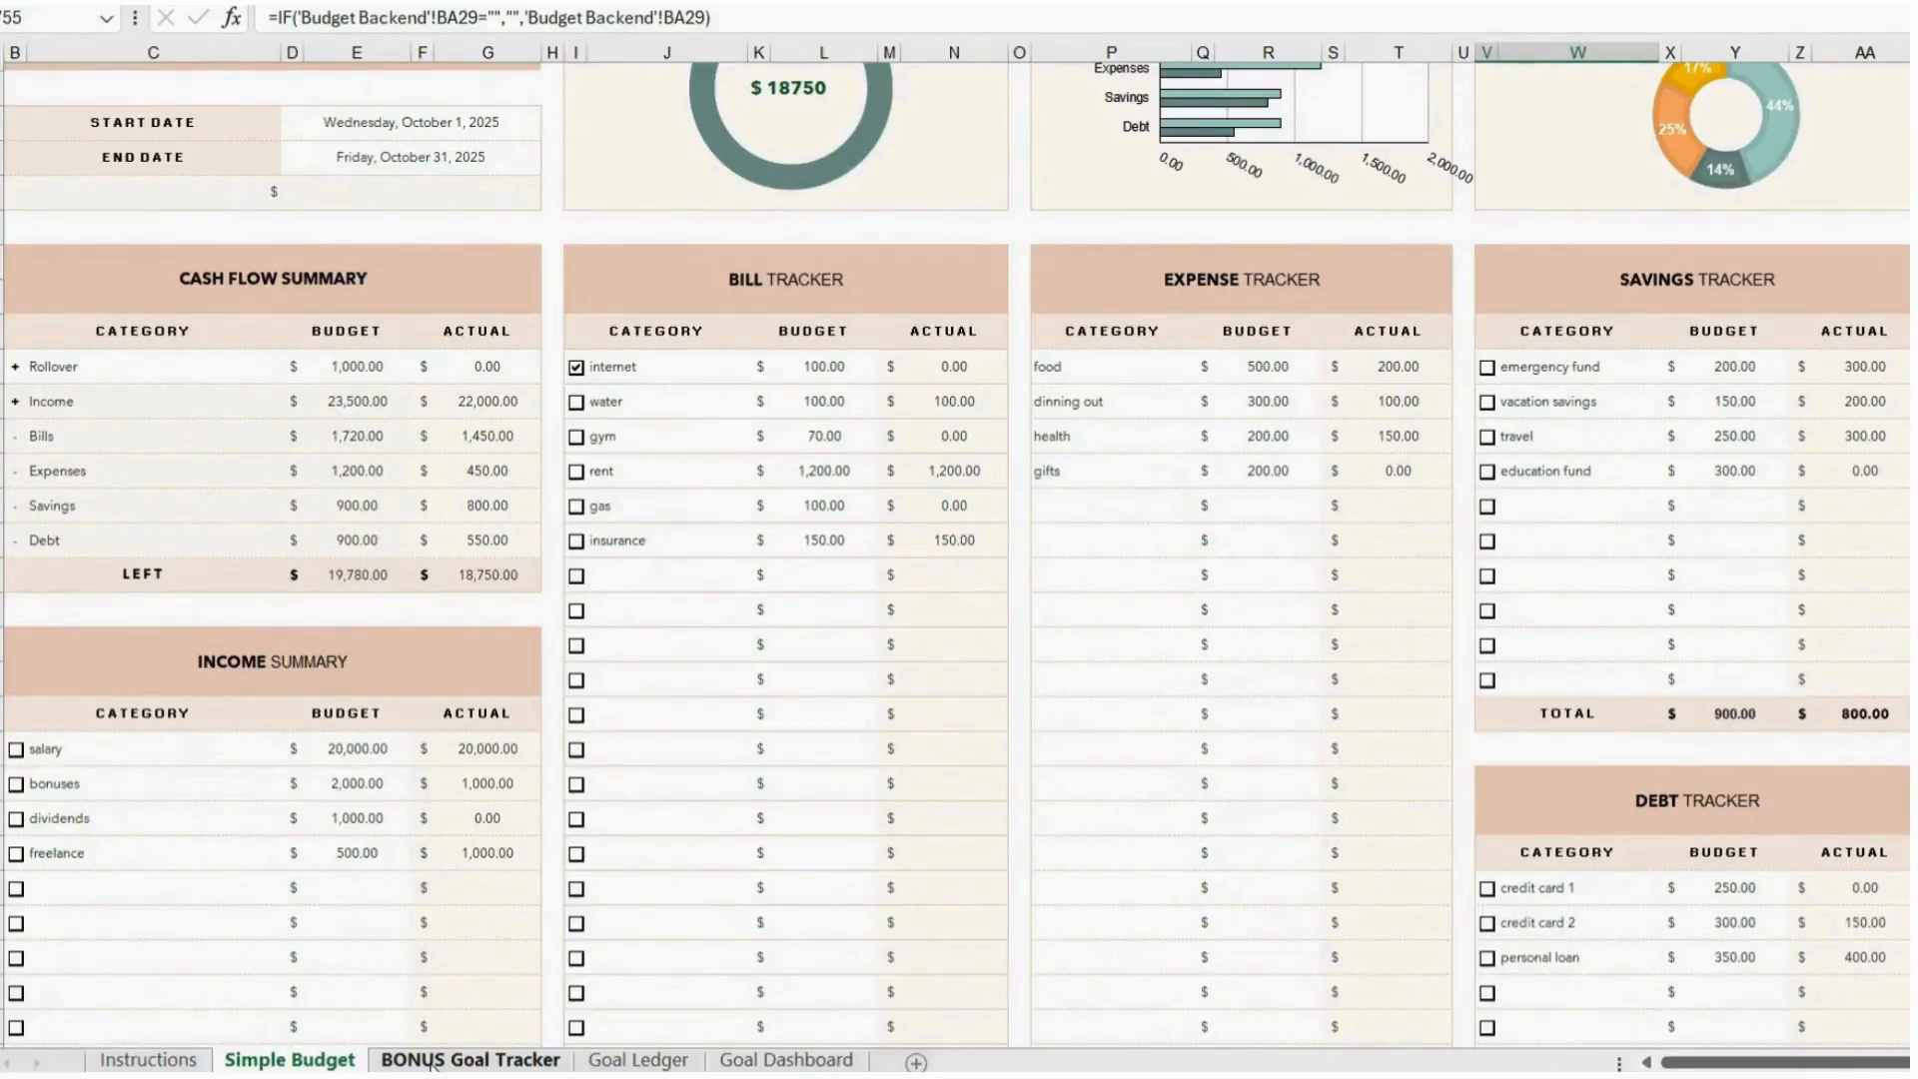
# In the BONUS Goal Tracker, enter goal1 in the first row of the goal table with a start date of 1/26.
pyautogui.click(432, 1061)
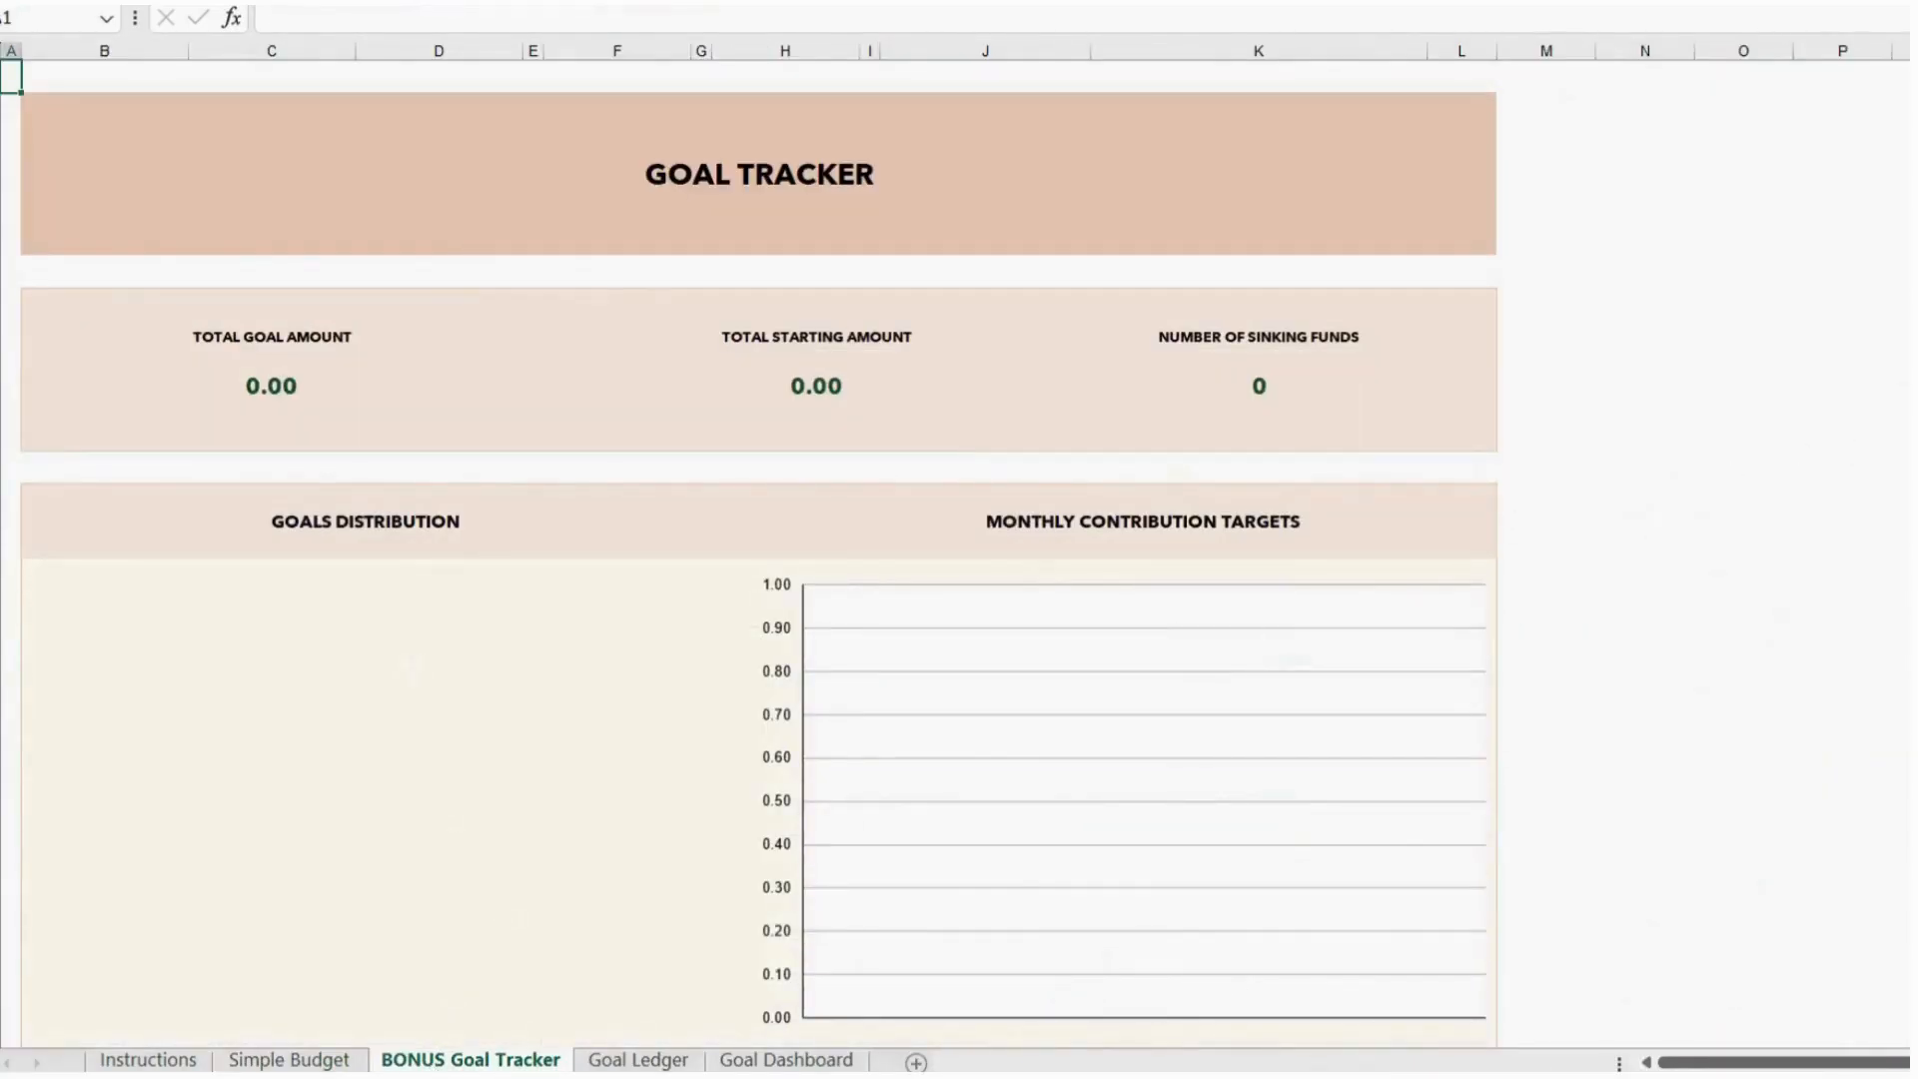
pyautogui.scroll(-8, 759, 549)
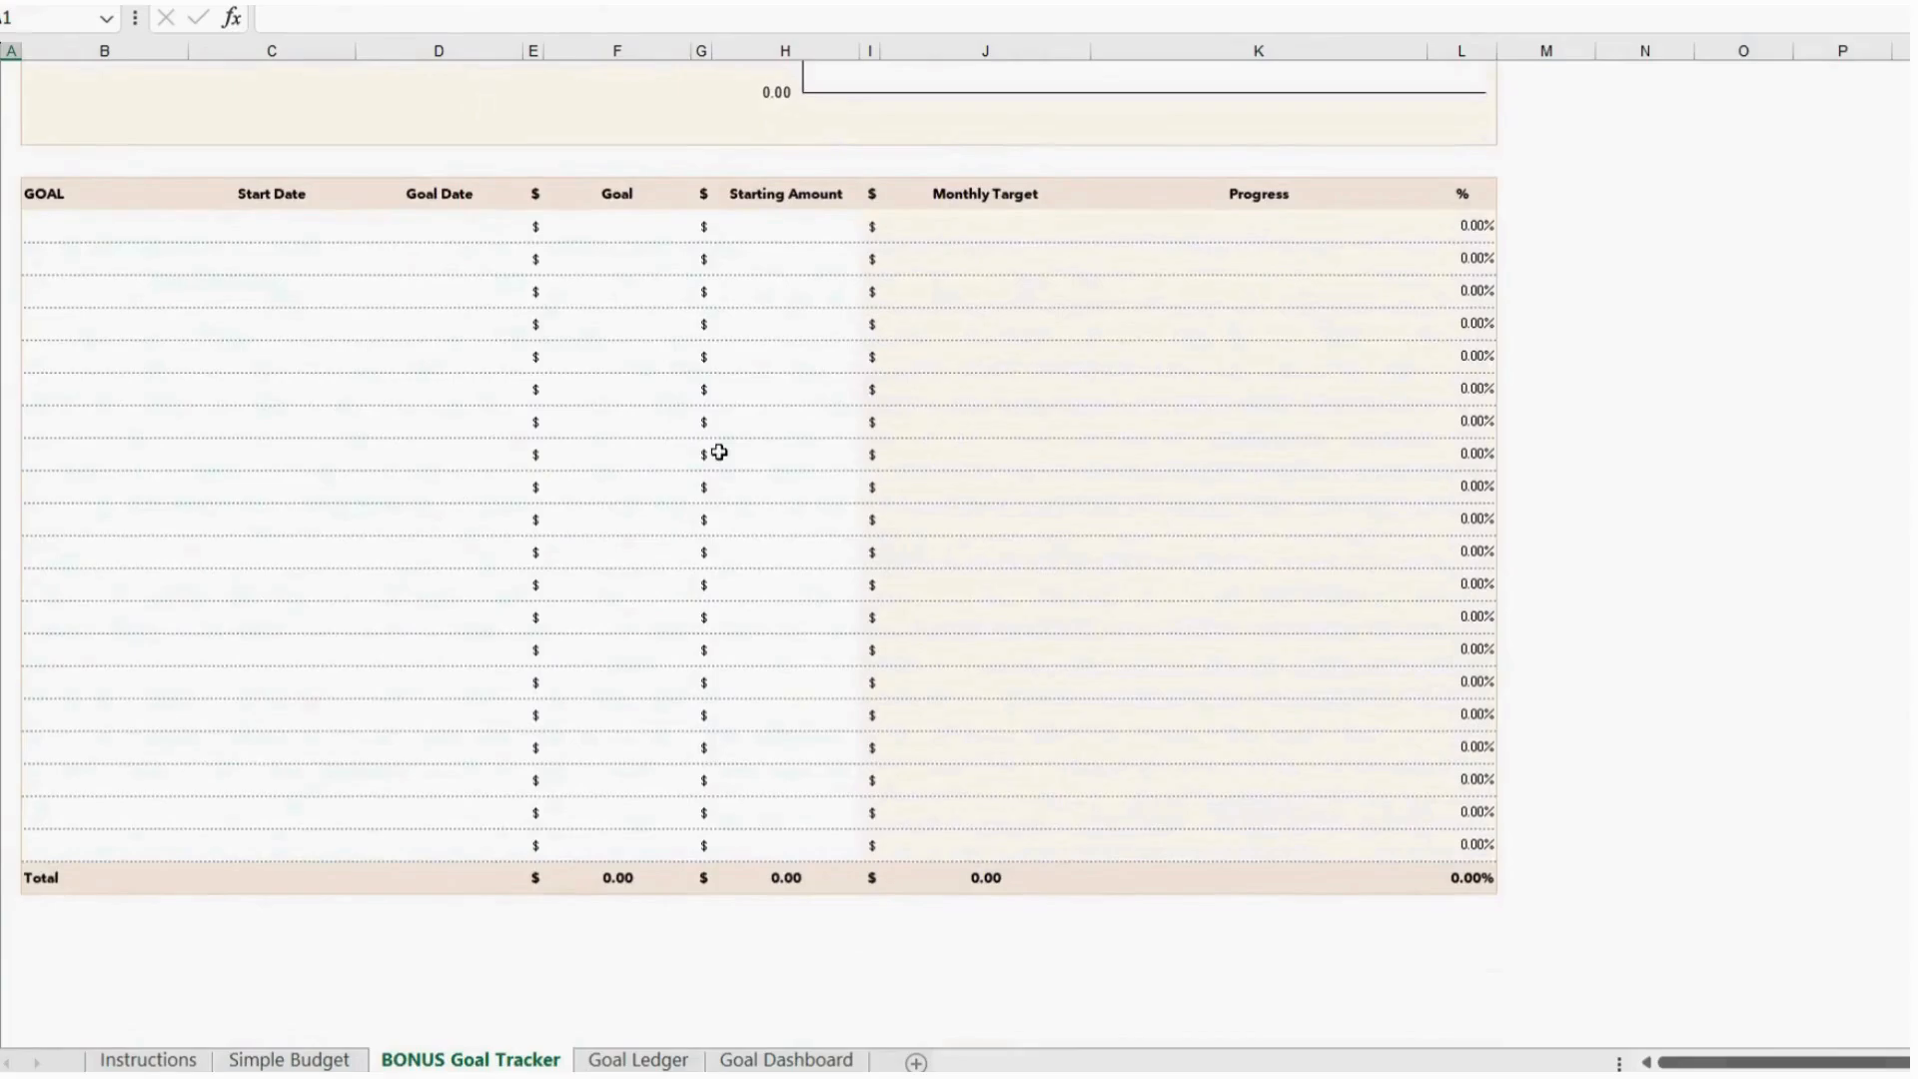
pyautogui.click(408, 231)
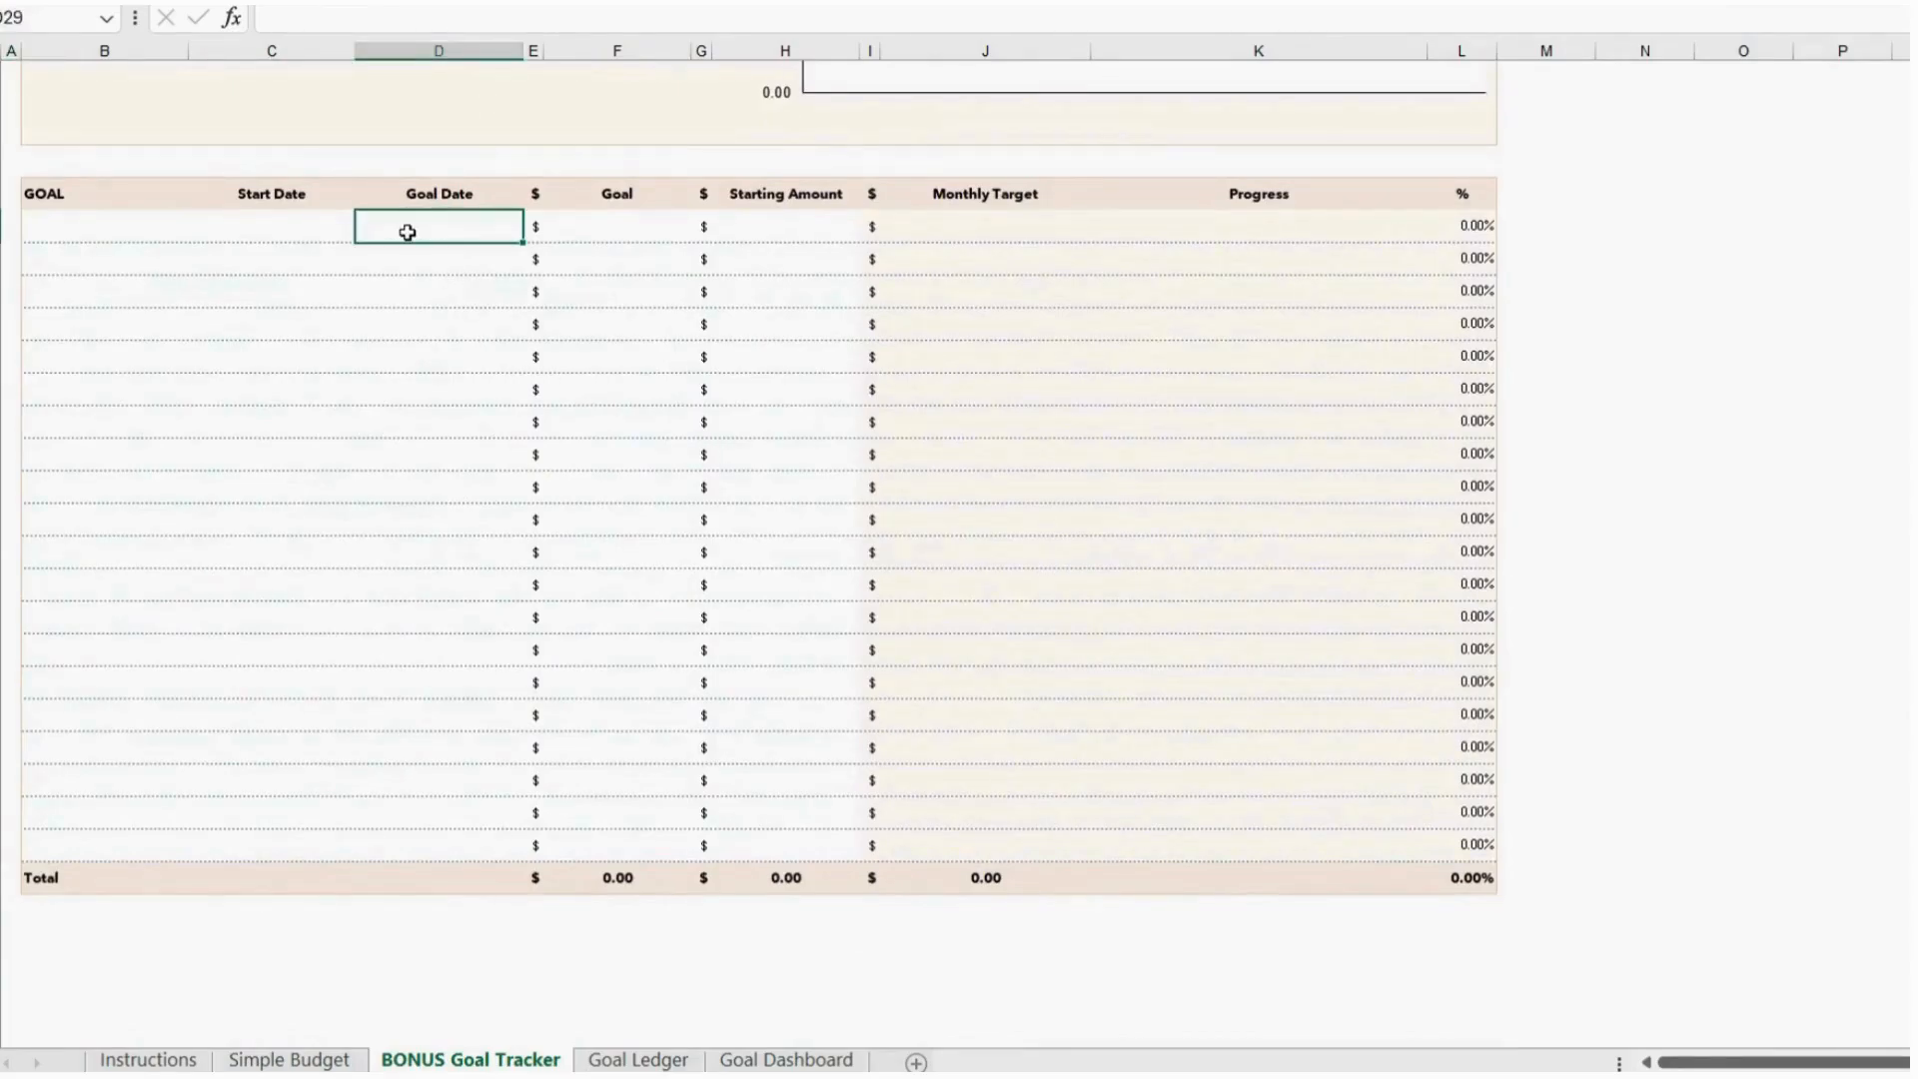
pyautogui.click(271, 221)
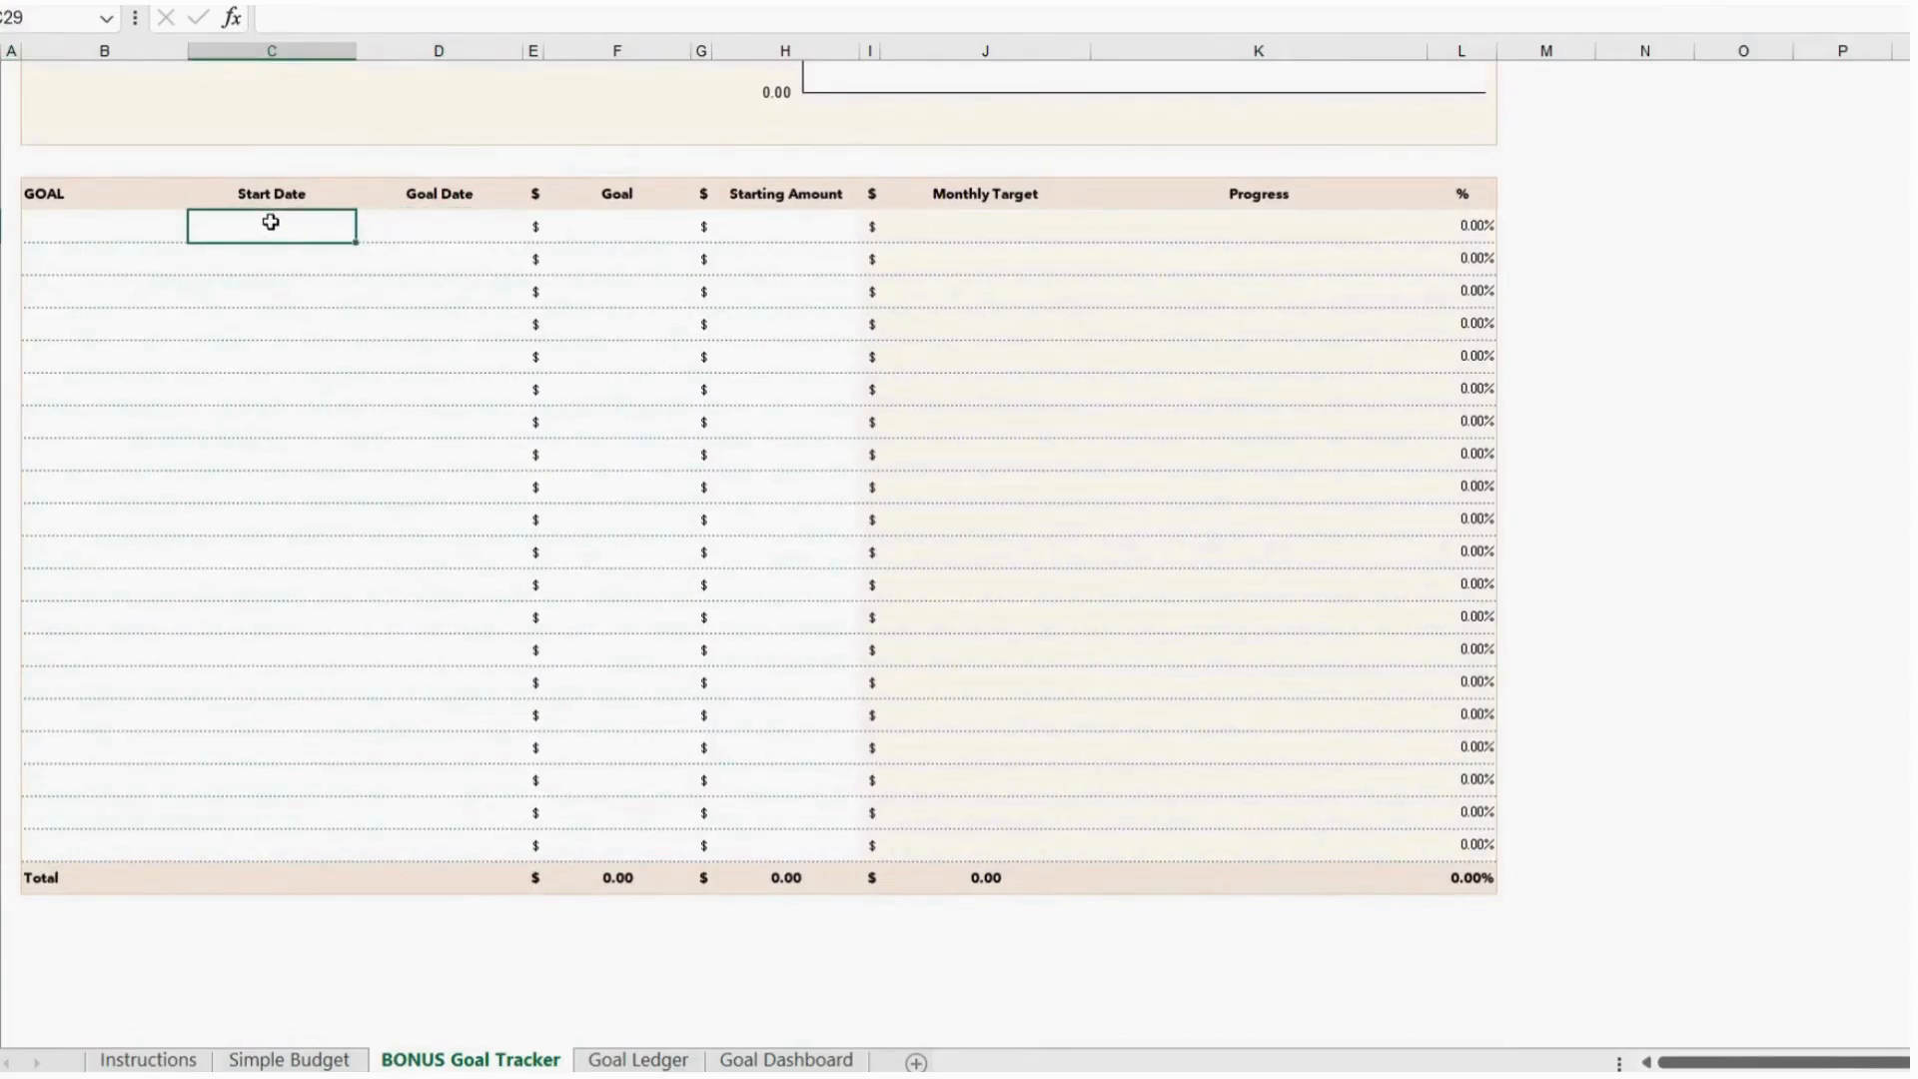
pyautogui.click(132, 222)
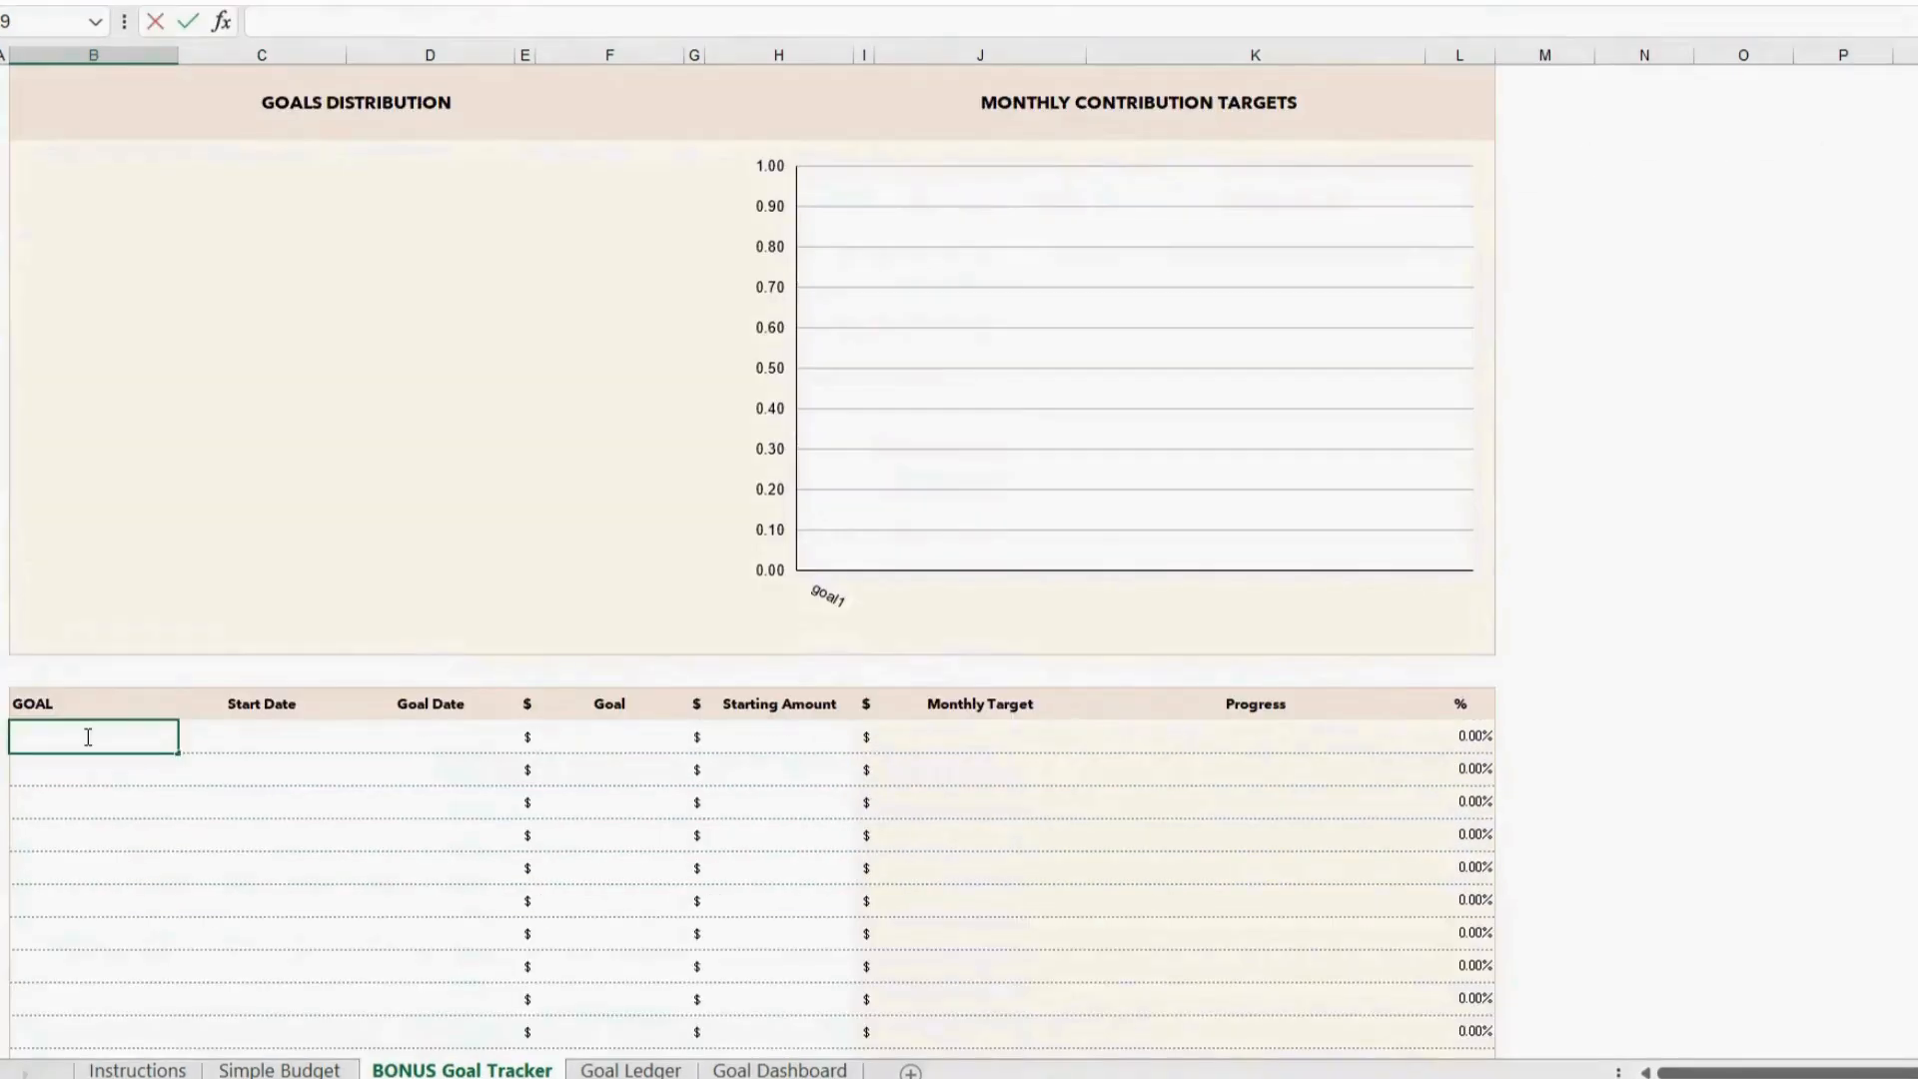
pyautogui.write('goal1')
pyautogui.click(228, 745)
pyautogui.write('1/26')
pyautogui.press('Tab')
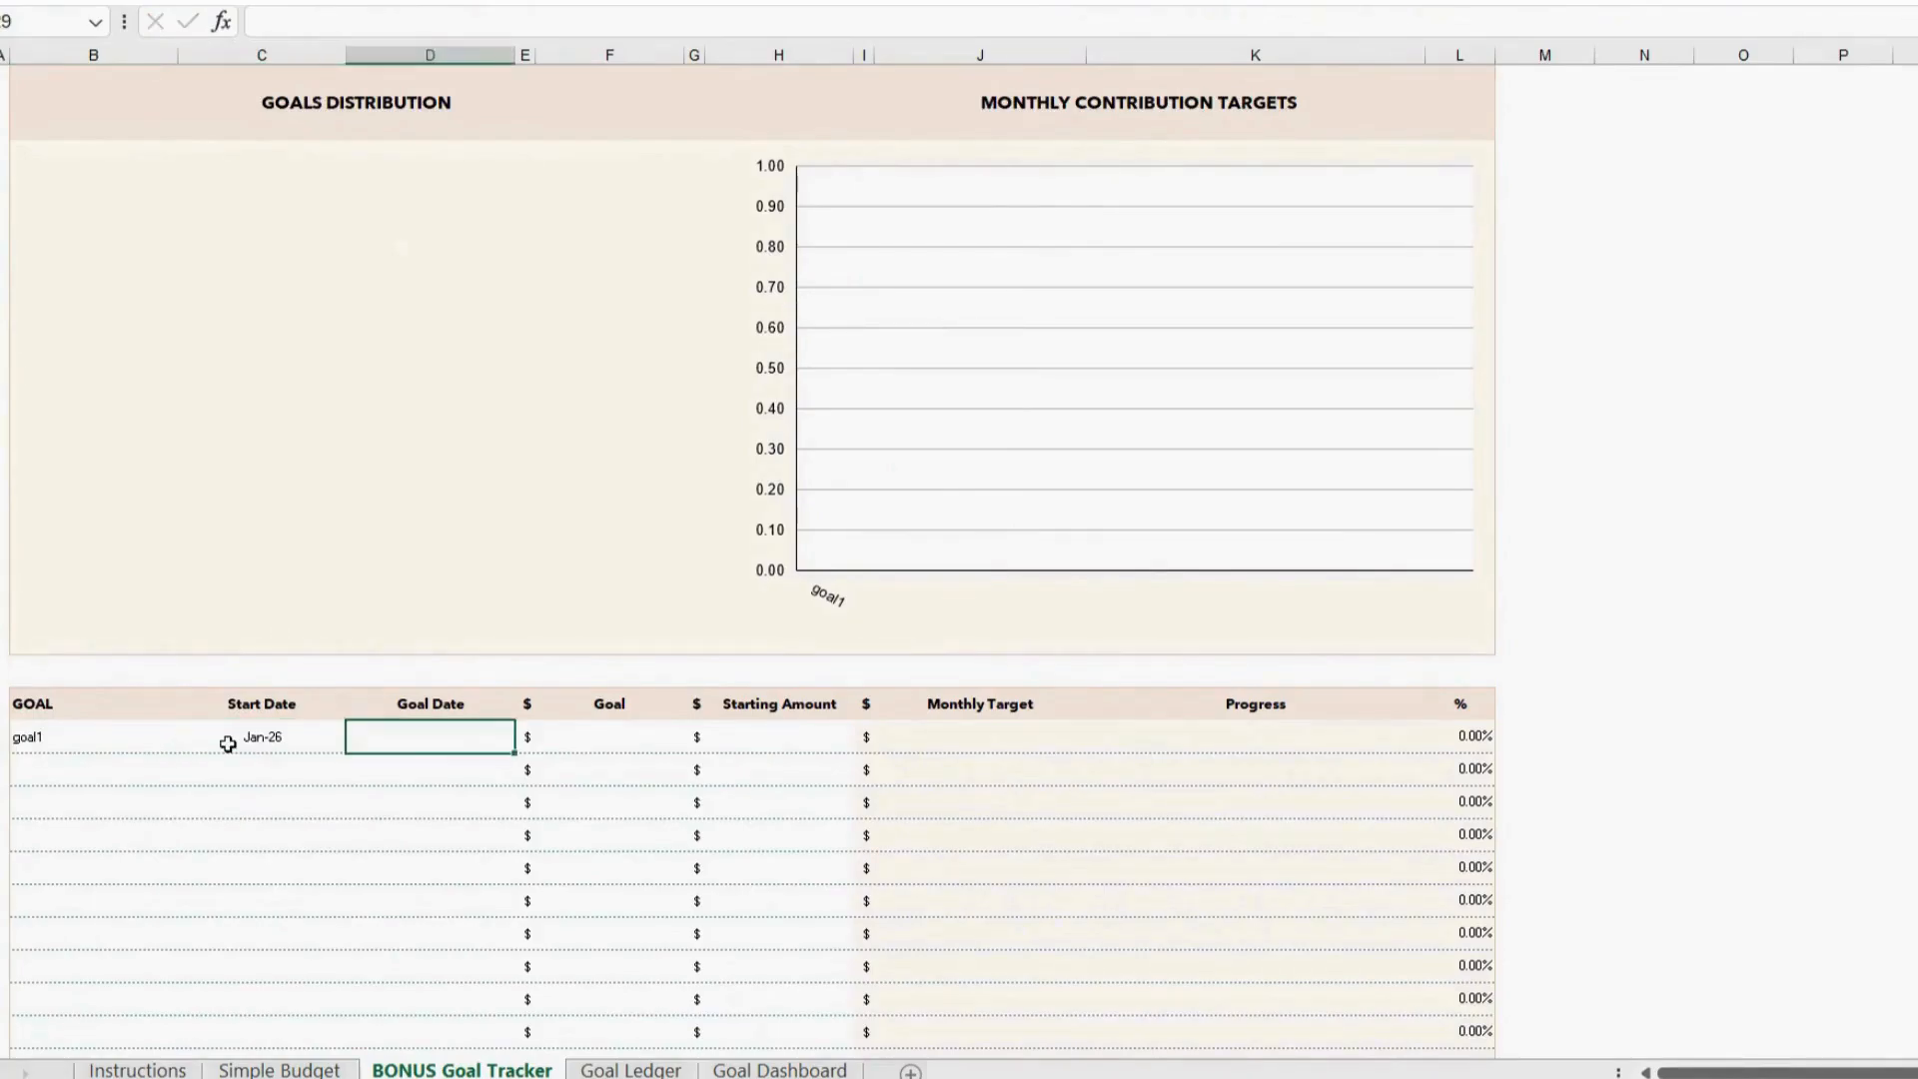
# Give the first goal a goal date of 10/26, a goal amount of 1000 and a starting amount of 100.
pyautogui.write('10/26')
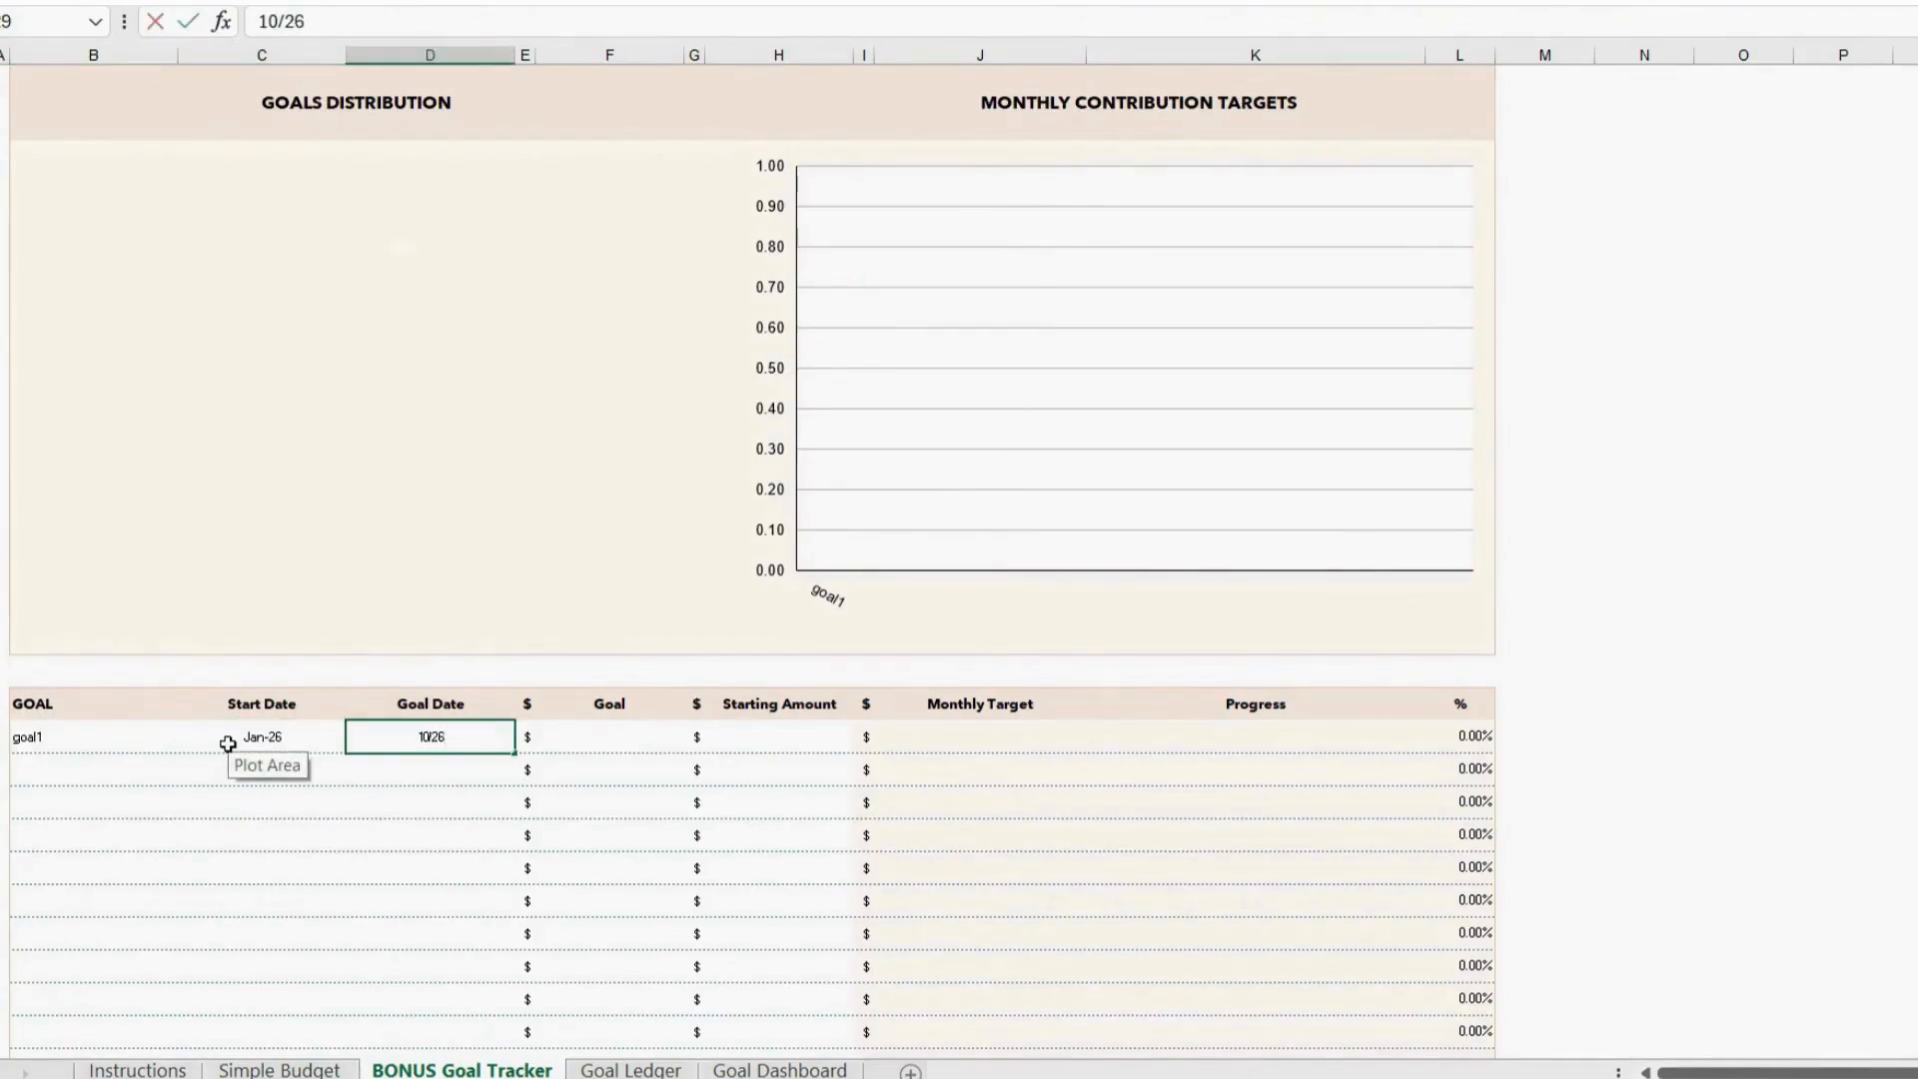
pyautogui.press('Tab')
pyautogui.press('Tab')
pyautogui.write('1000')
pyautogui.press('Tab')
pyautogui.press('Tab')
pyautogui.write('100')
pyautogui.press('Tab')
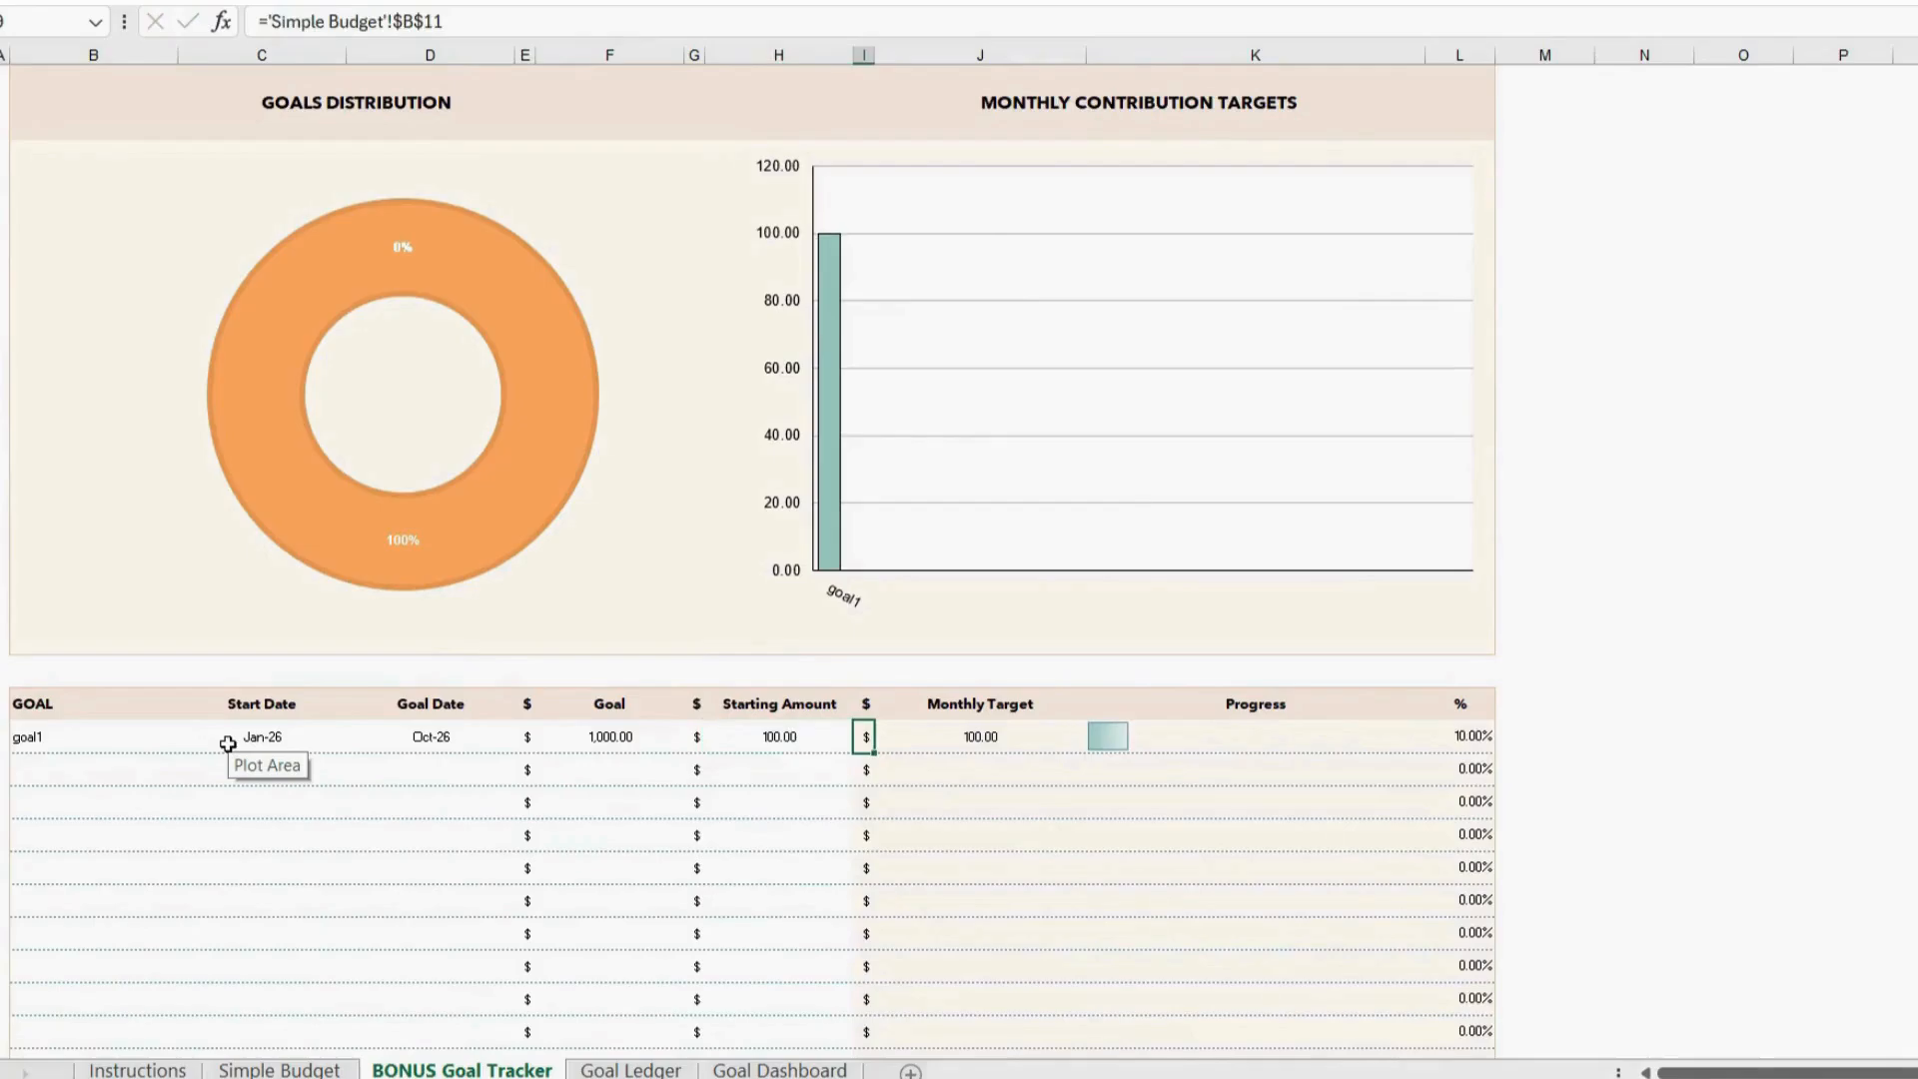
pyautogui.press('Tab')
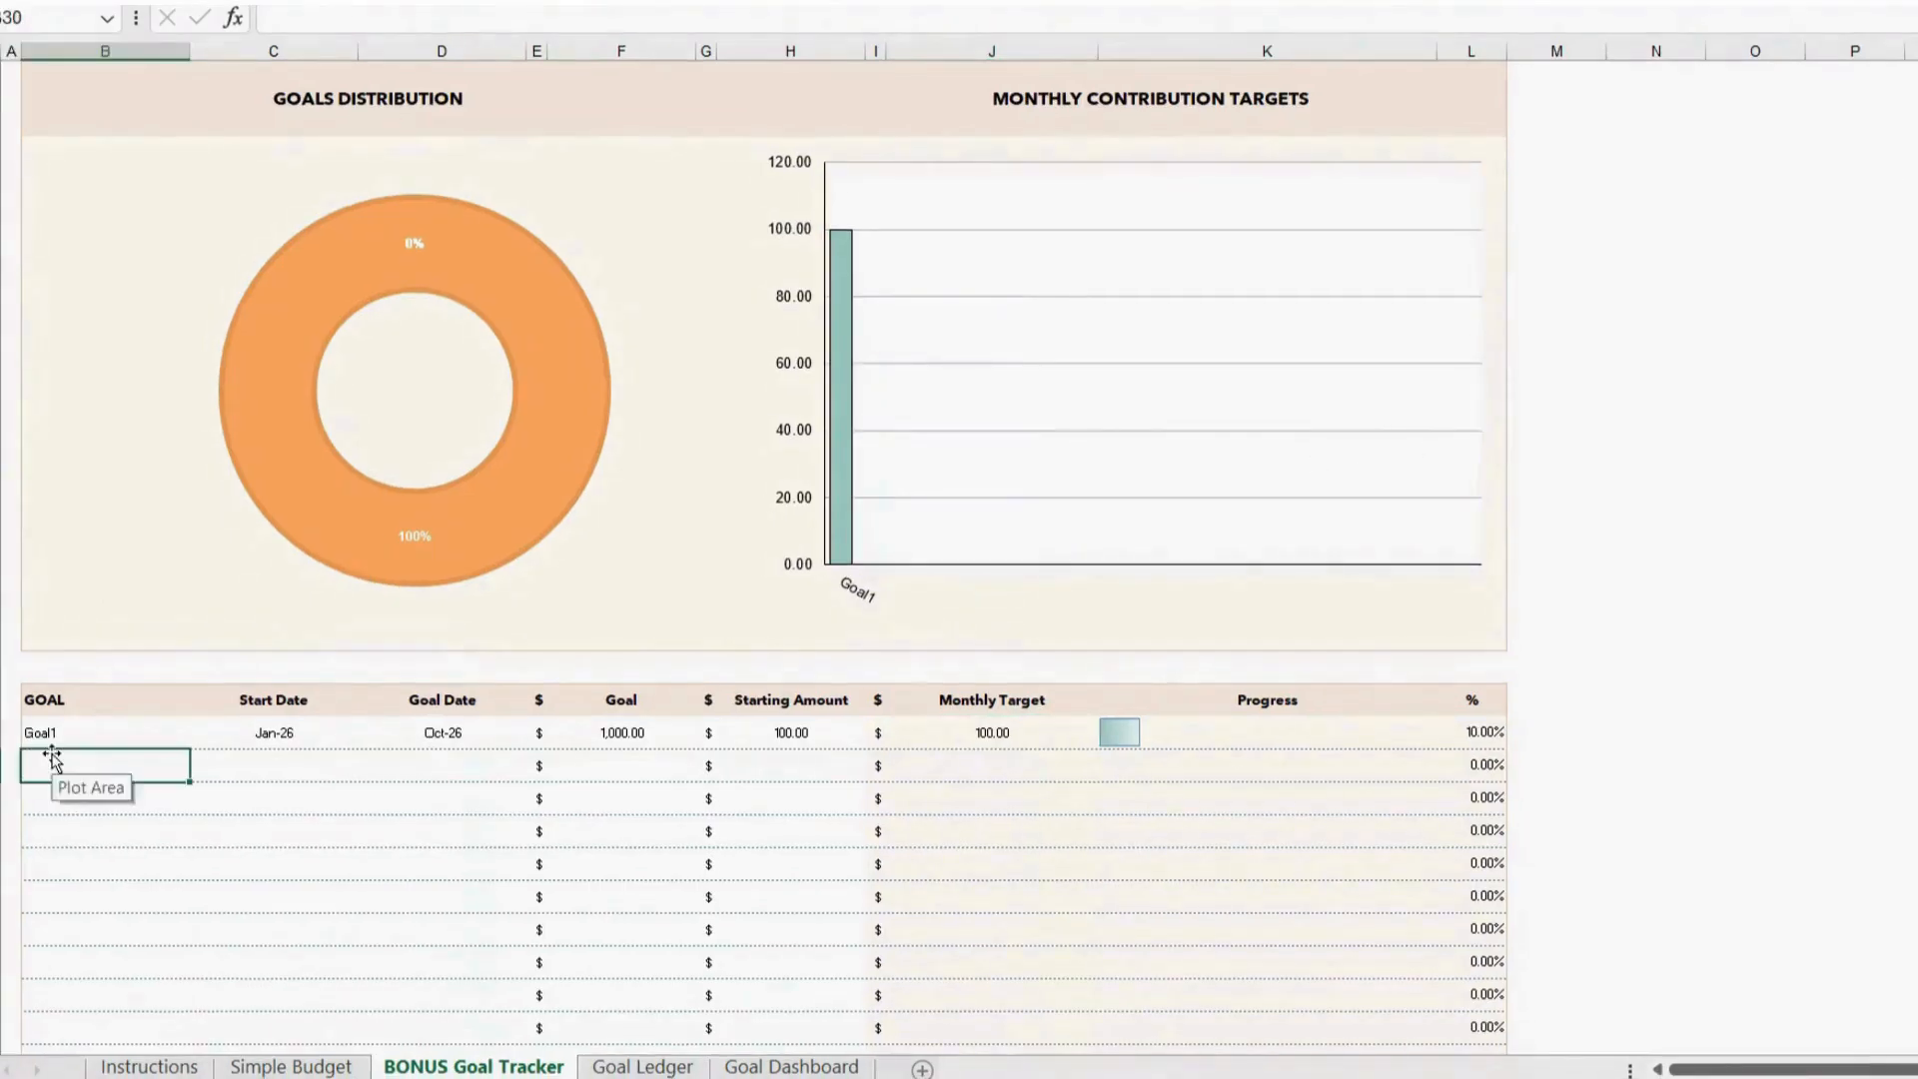
# Add Goal2 running from Jan-26 to 3/26 with a goal amount of 2500 and a starting amount of 200.
pyautogui.write('Goal2')
pyautogui.press('Tab')
pyautogui.write('1/1')
pyautogui.press('Tab')
pyautogui.write('3/26')
pyautogui.press('Tab')
pyautogui.write('2500')
pyautogui.press('Tab')
pyautogui.write('200')
pyautogui.press('Return')
# Add Goal3 running from 3/26 to 9/26 with a goal amount of 5000 and a starting amount of 500.
pyautogui.write('Goal3')
pyautogui.press('Tab')
pyautogui.write('3/26')
pyautogui.press('Tab')
pyautogui.write('9/26')
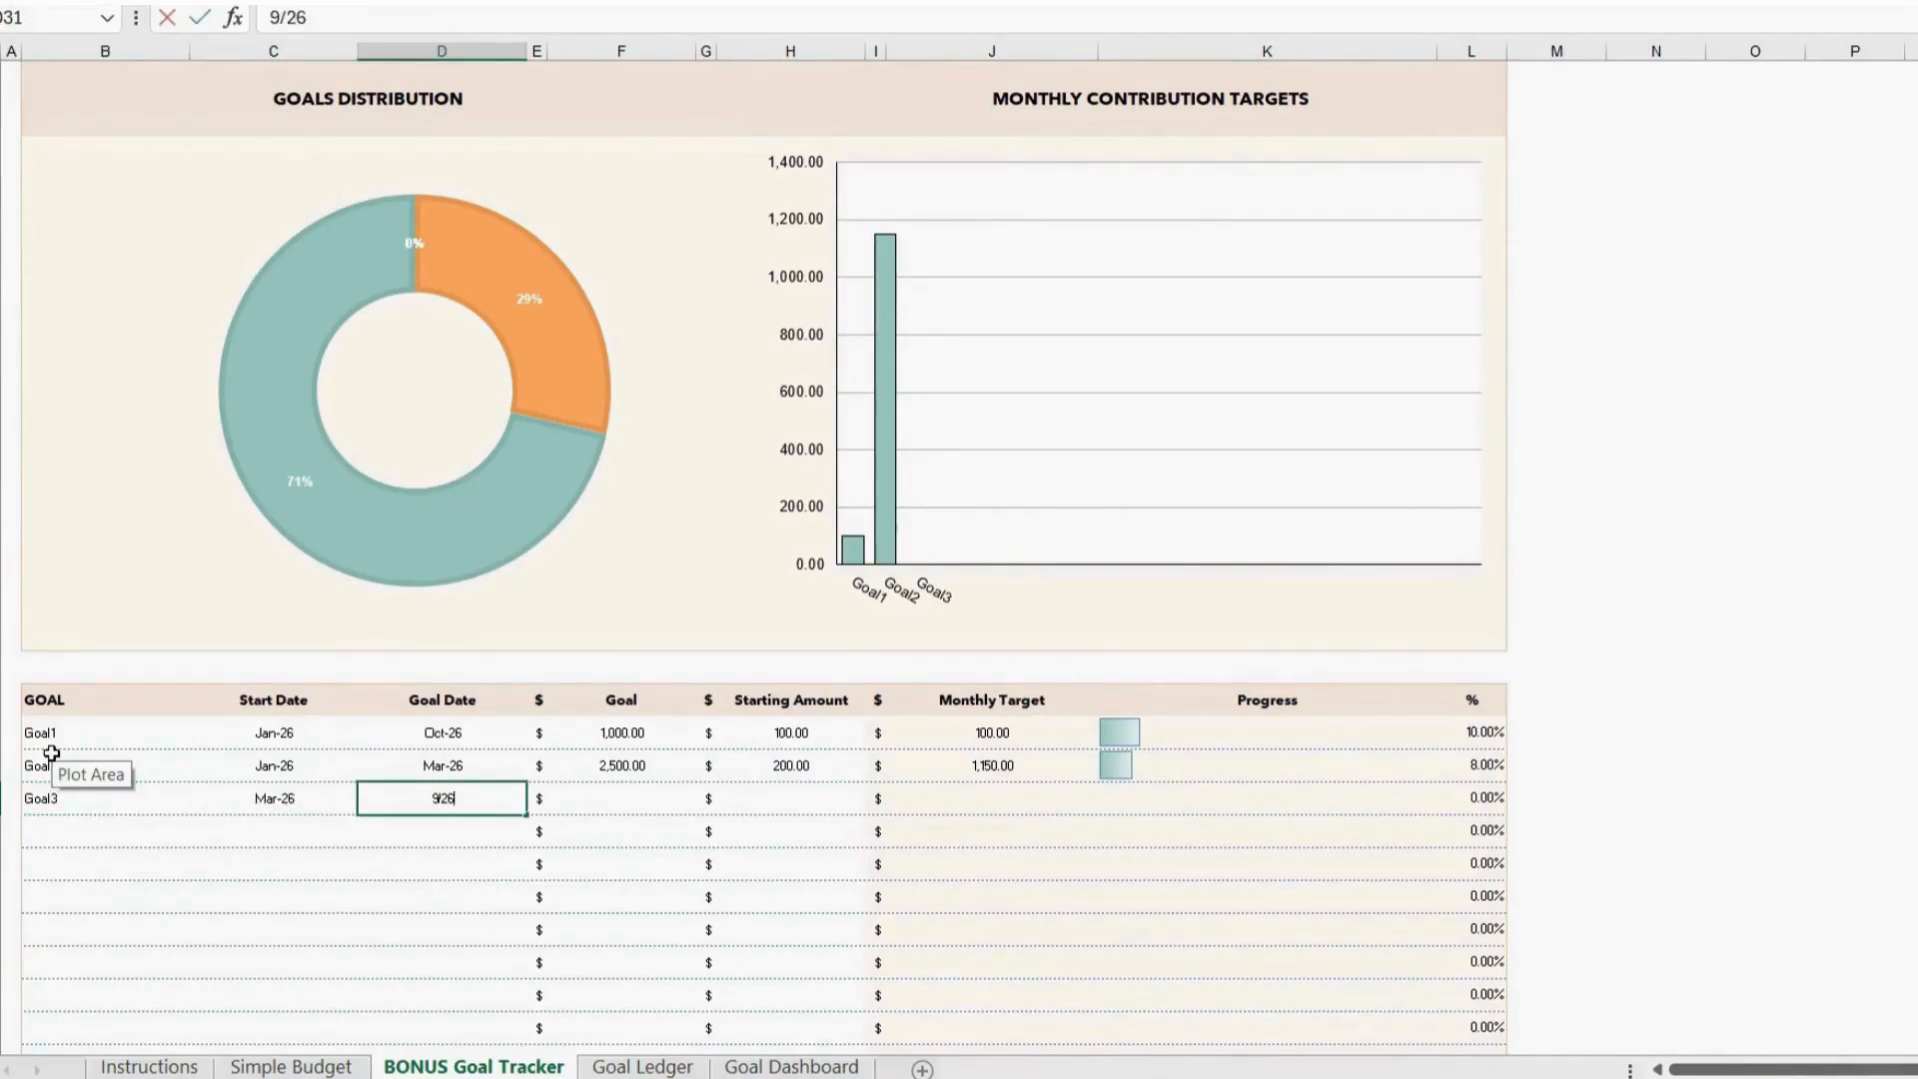
pyautogui.press('Tab')
pyautogui.write('5000')
pyautogui.press('Tab')
pyautogui.write('500')
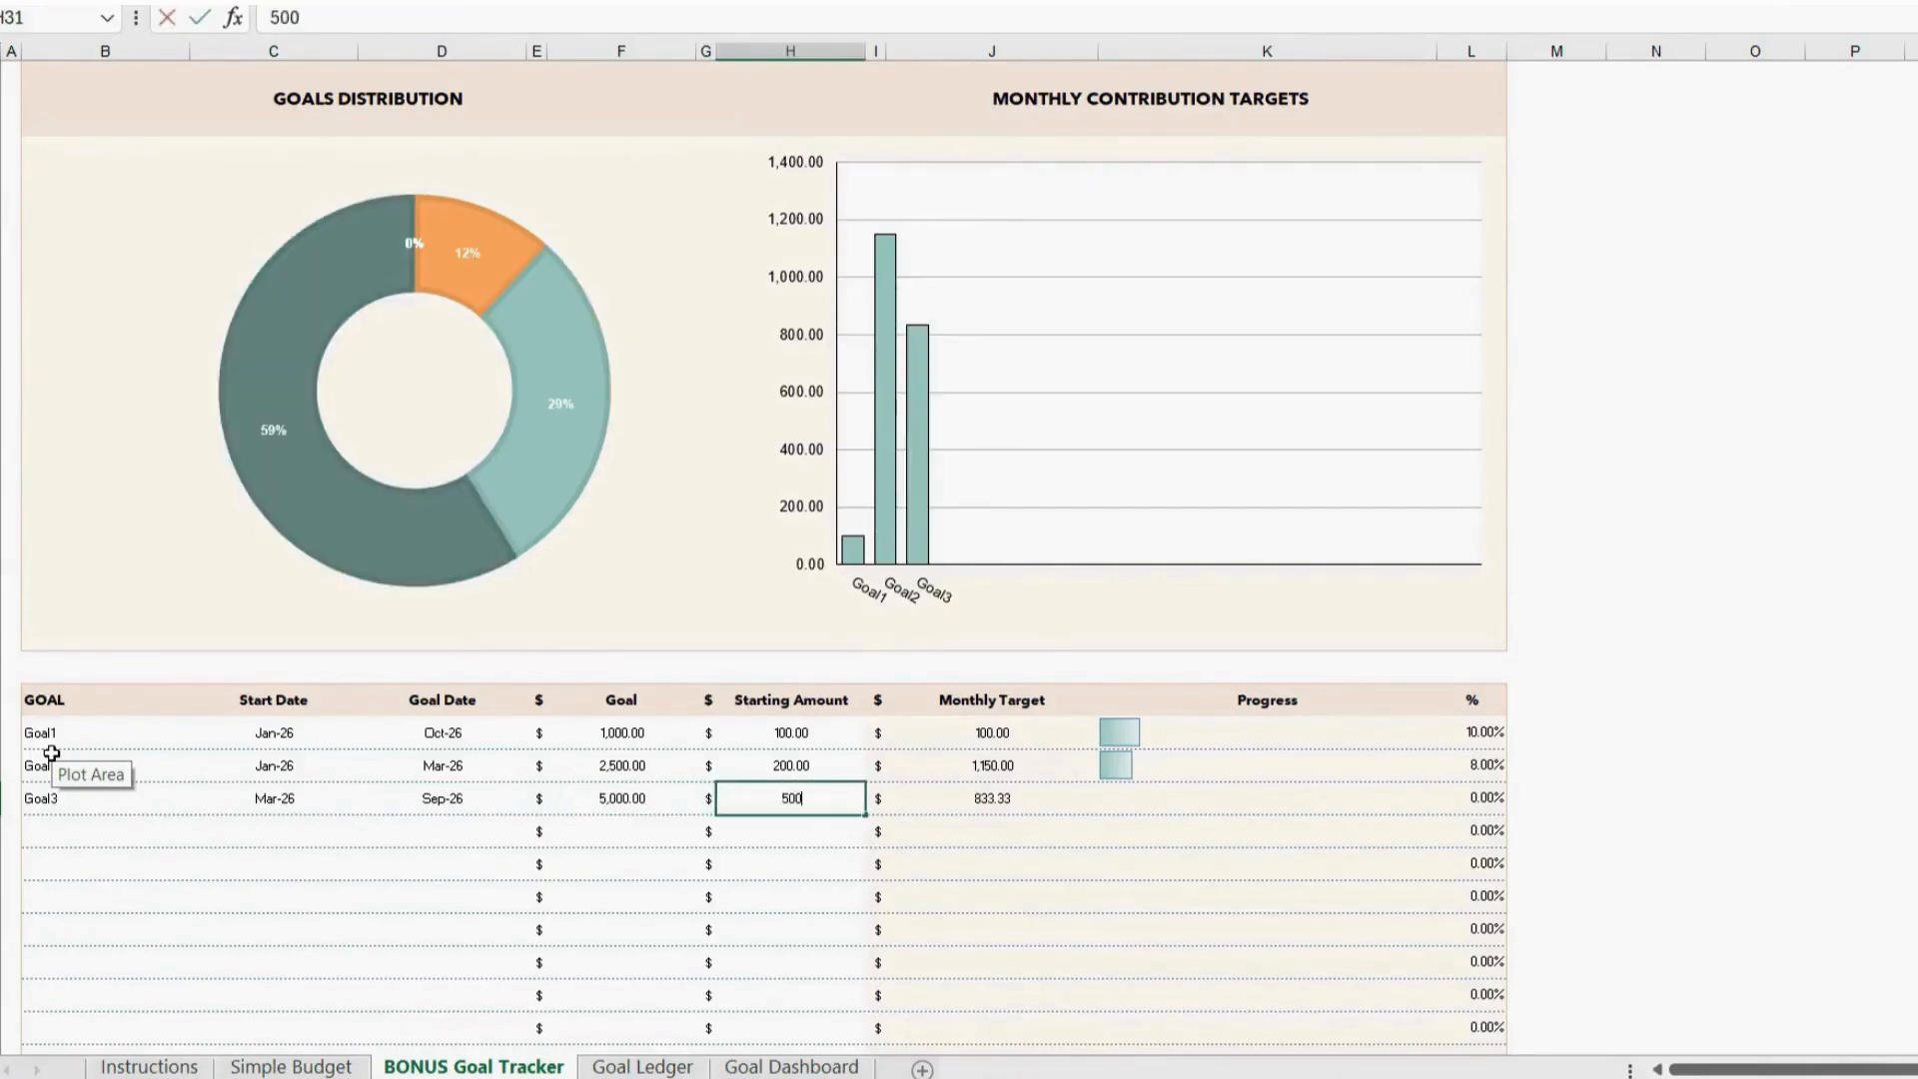
pyautogui.press('Return')
# Add Goal4 running from 6/26 to 12/26 with a goal amount of 4,500 and a starting amount of 100.
pyautogui.write('Goal4')
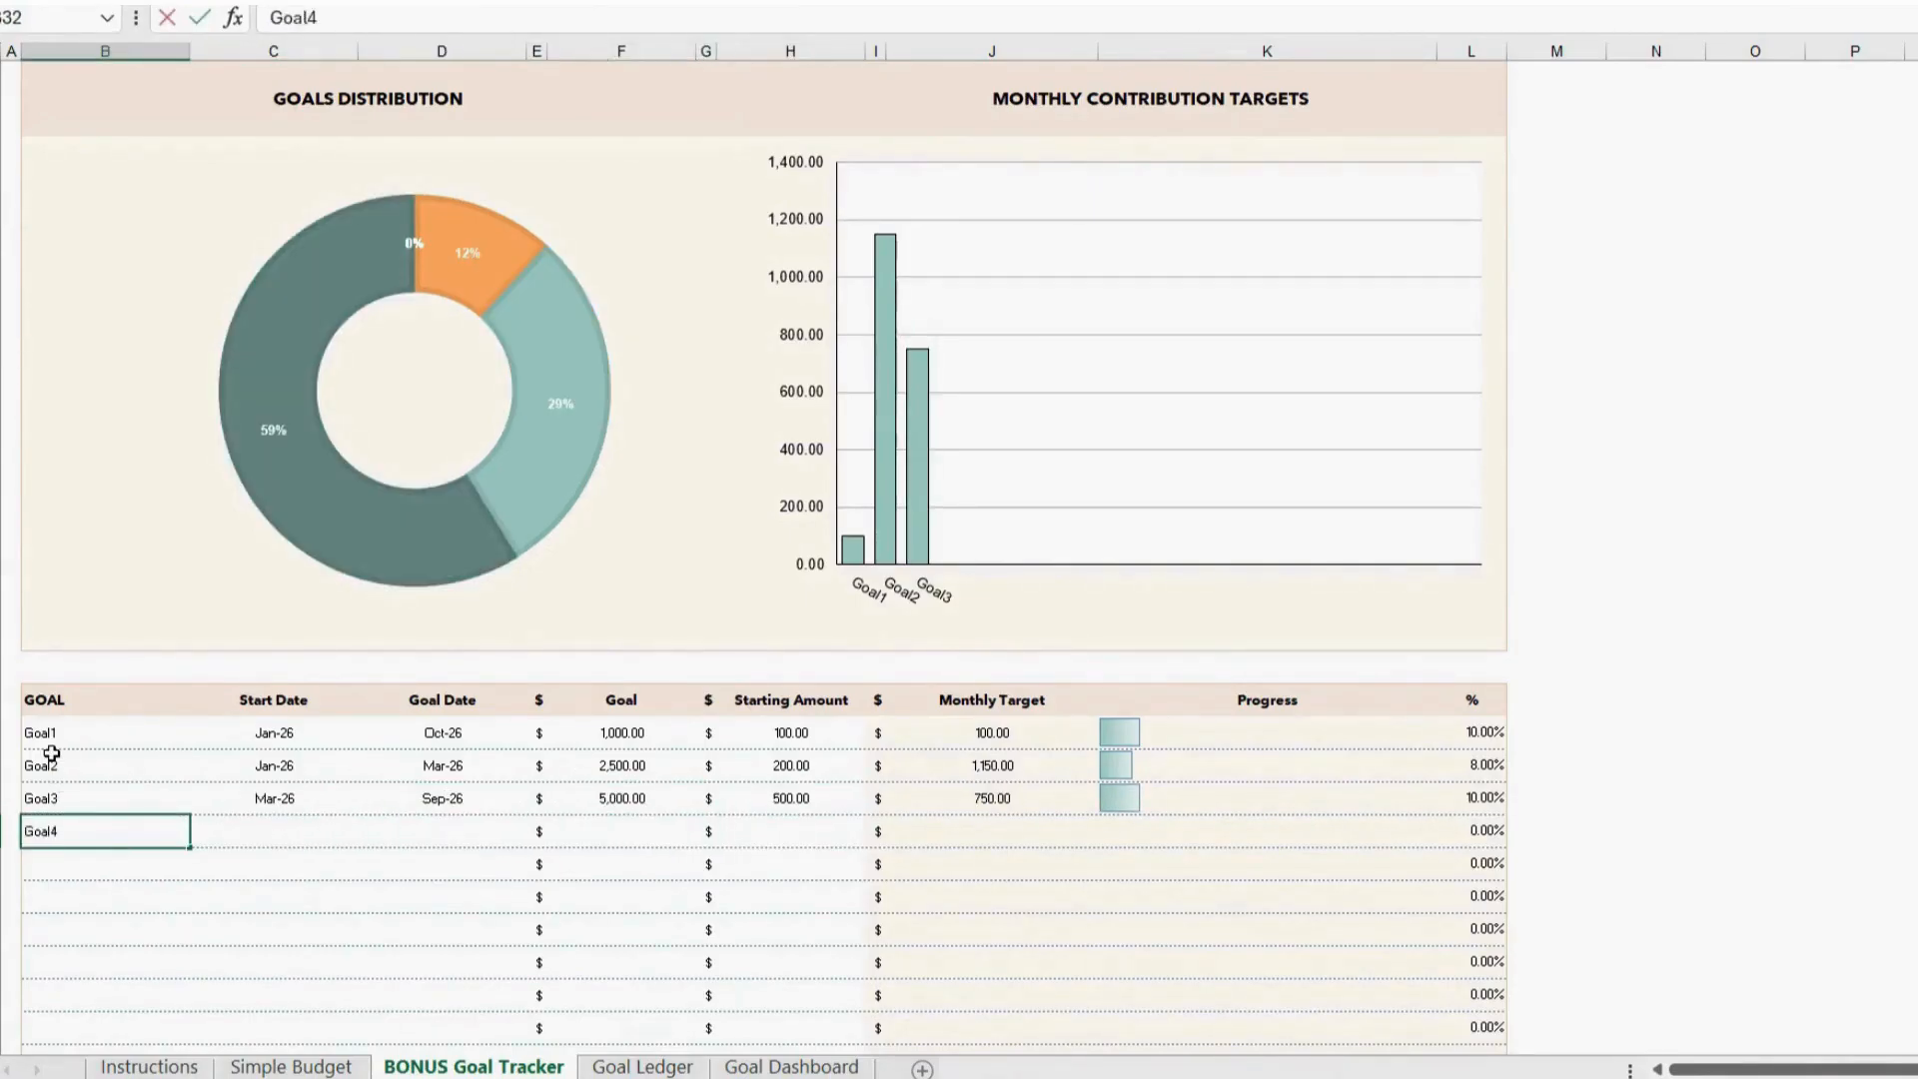
pyautogui.press('Tab')
pyautogui.write('6/26')
pyautogui.press('Tab')
pyautogui.write('12/26')
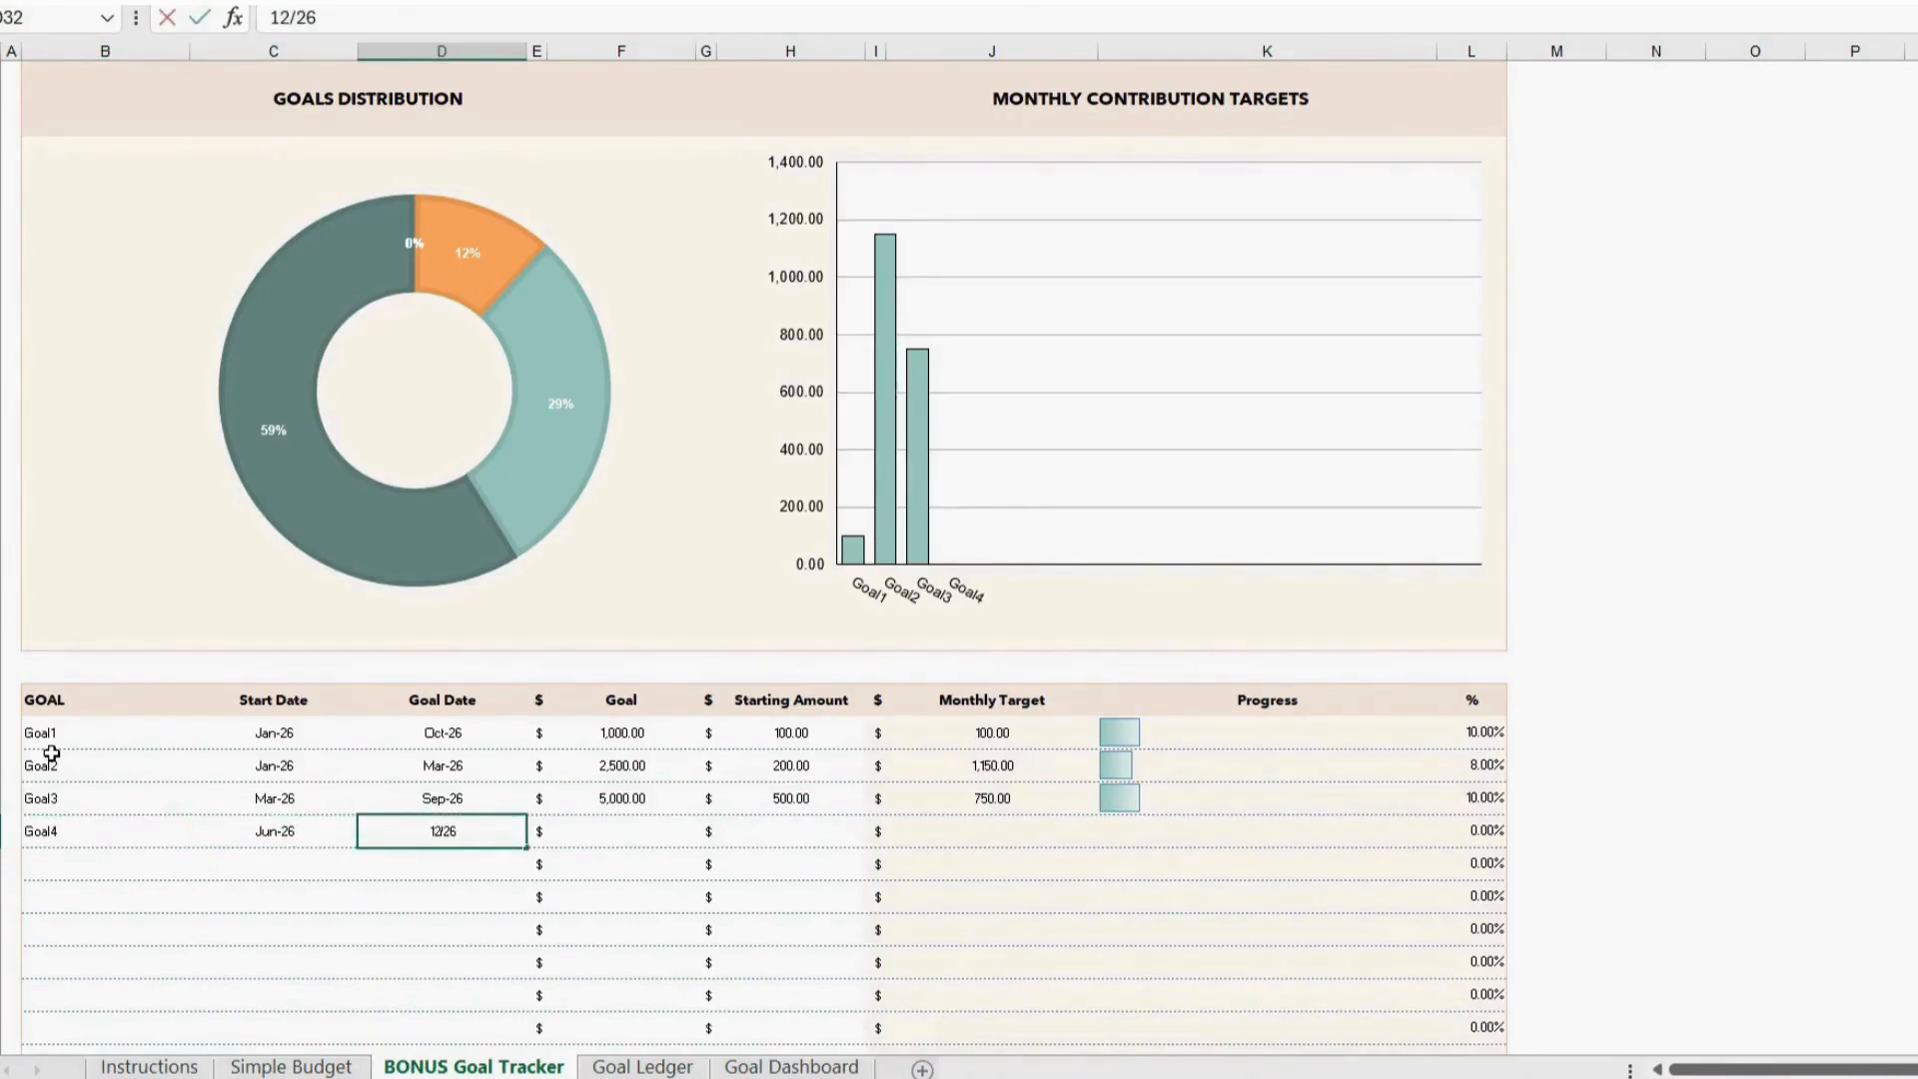
pyautogui.press('Tab')
pyautogui.write('4,500')
pyautogui.press('Tab')
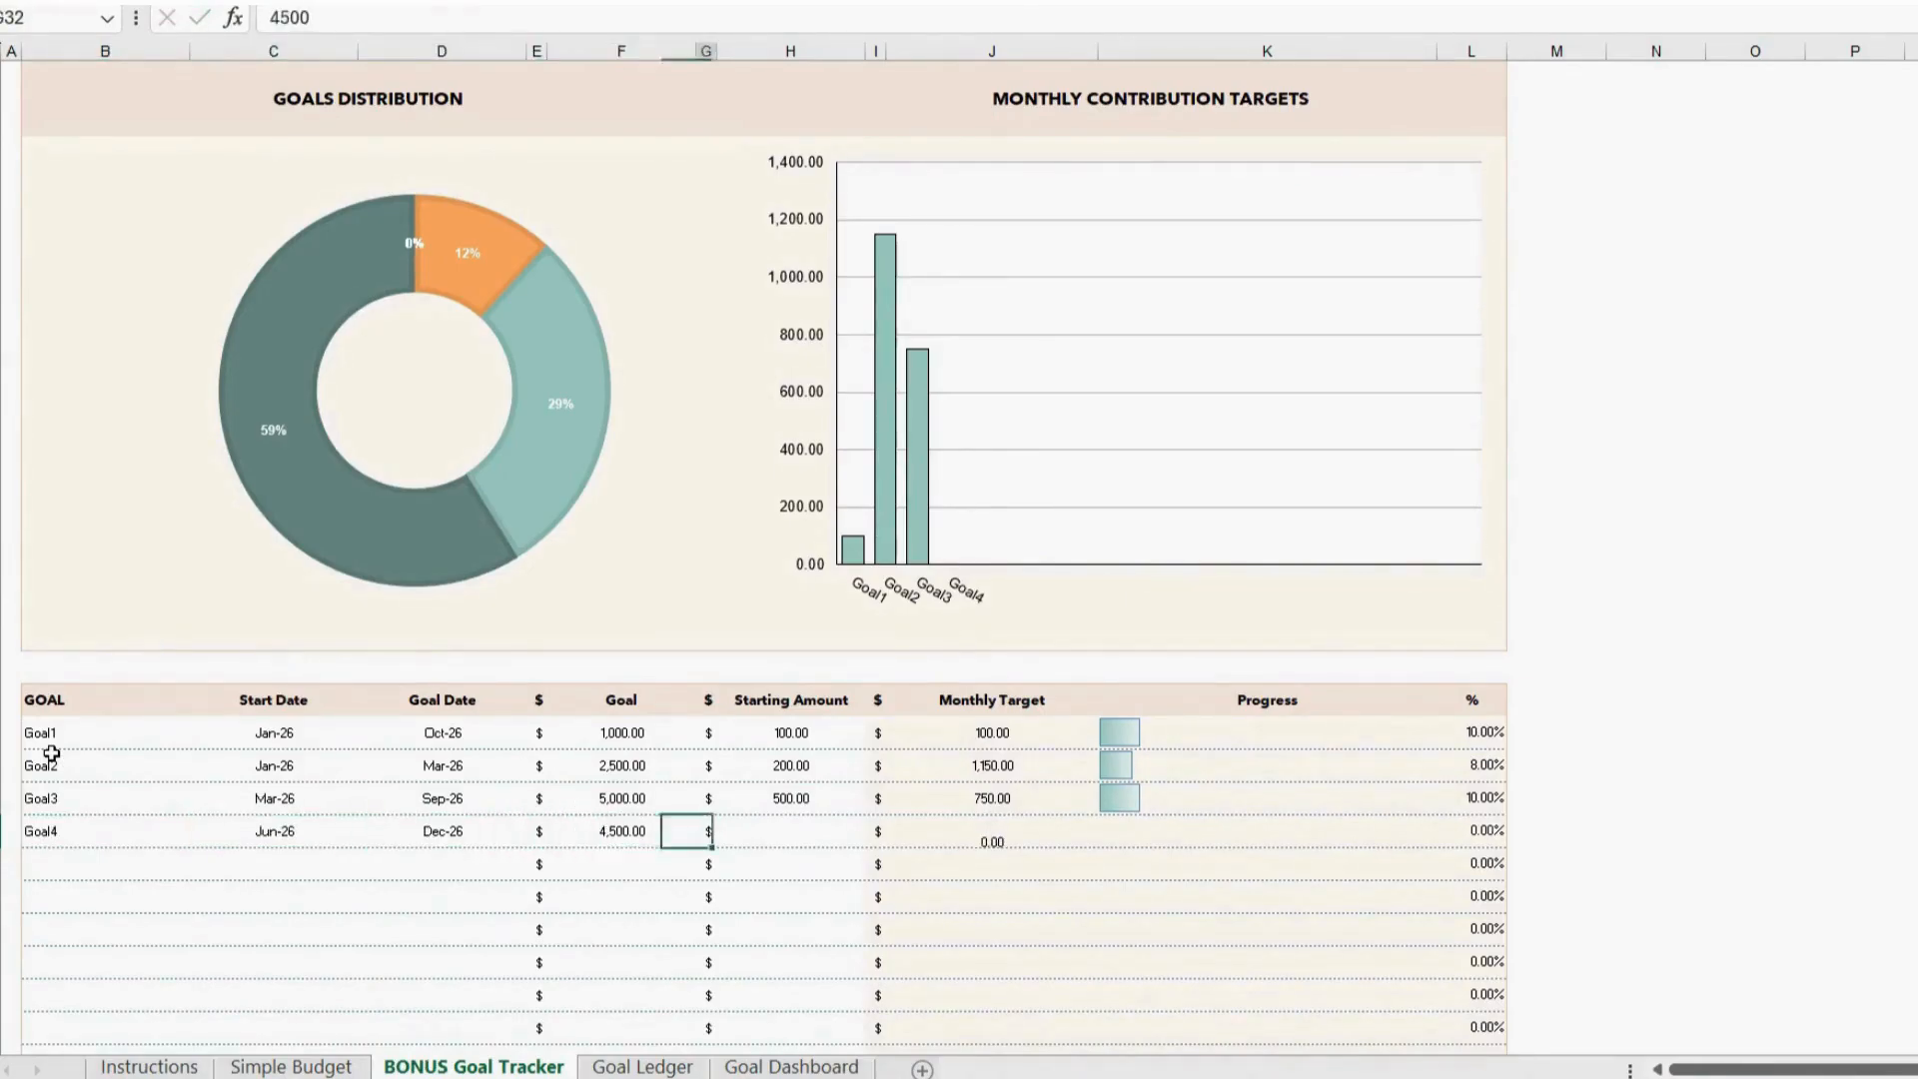
pyautogui.write('100')
pyautogui.press('Tab')
pyautogui.click(873, 868)
# Examine the Goal Tracker's total goal amount, total starting amount, number of sinking funds, Goals Distribution and Monthly Contribution Targets.
pyautogui.scroll(5, 874, 868)
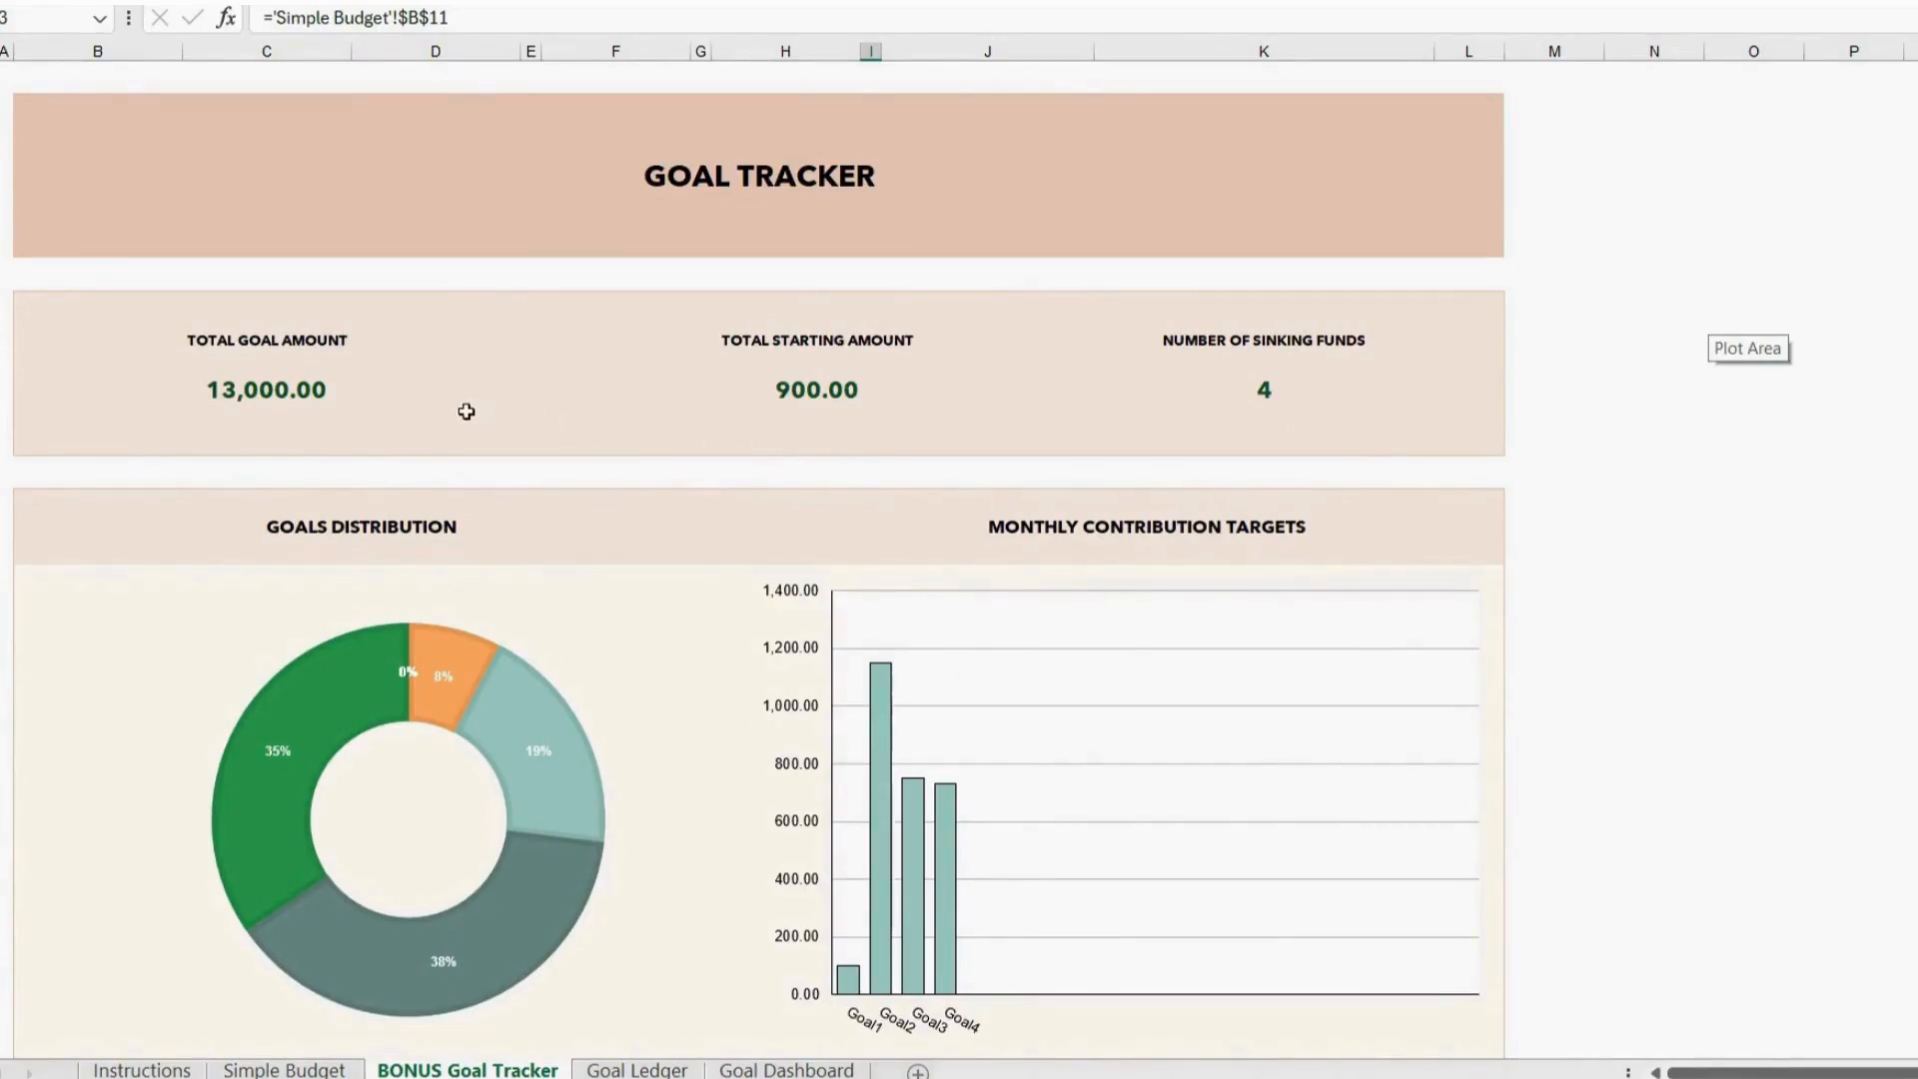
pyautogui.click(514, 363)
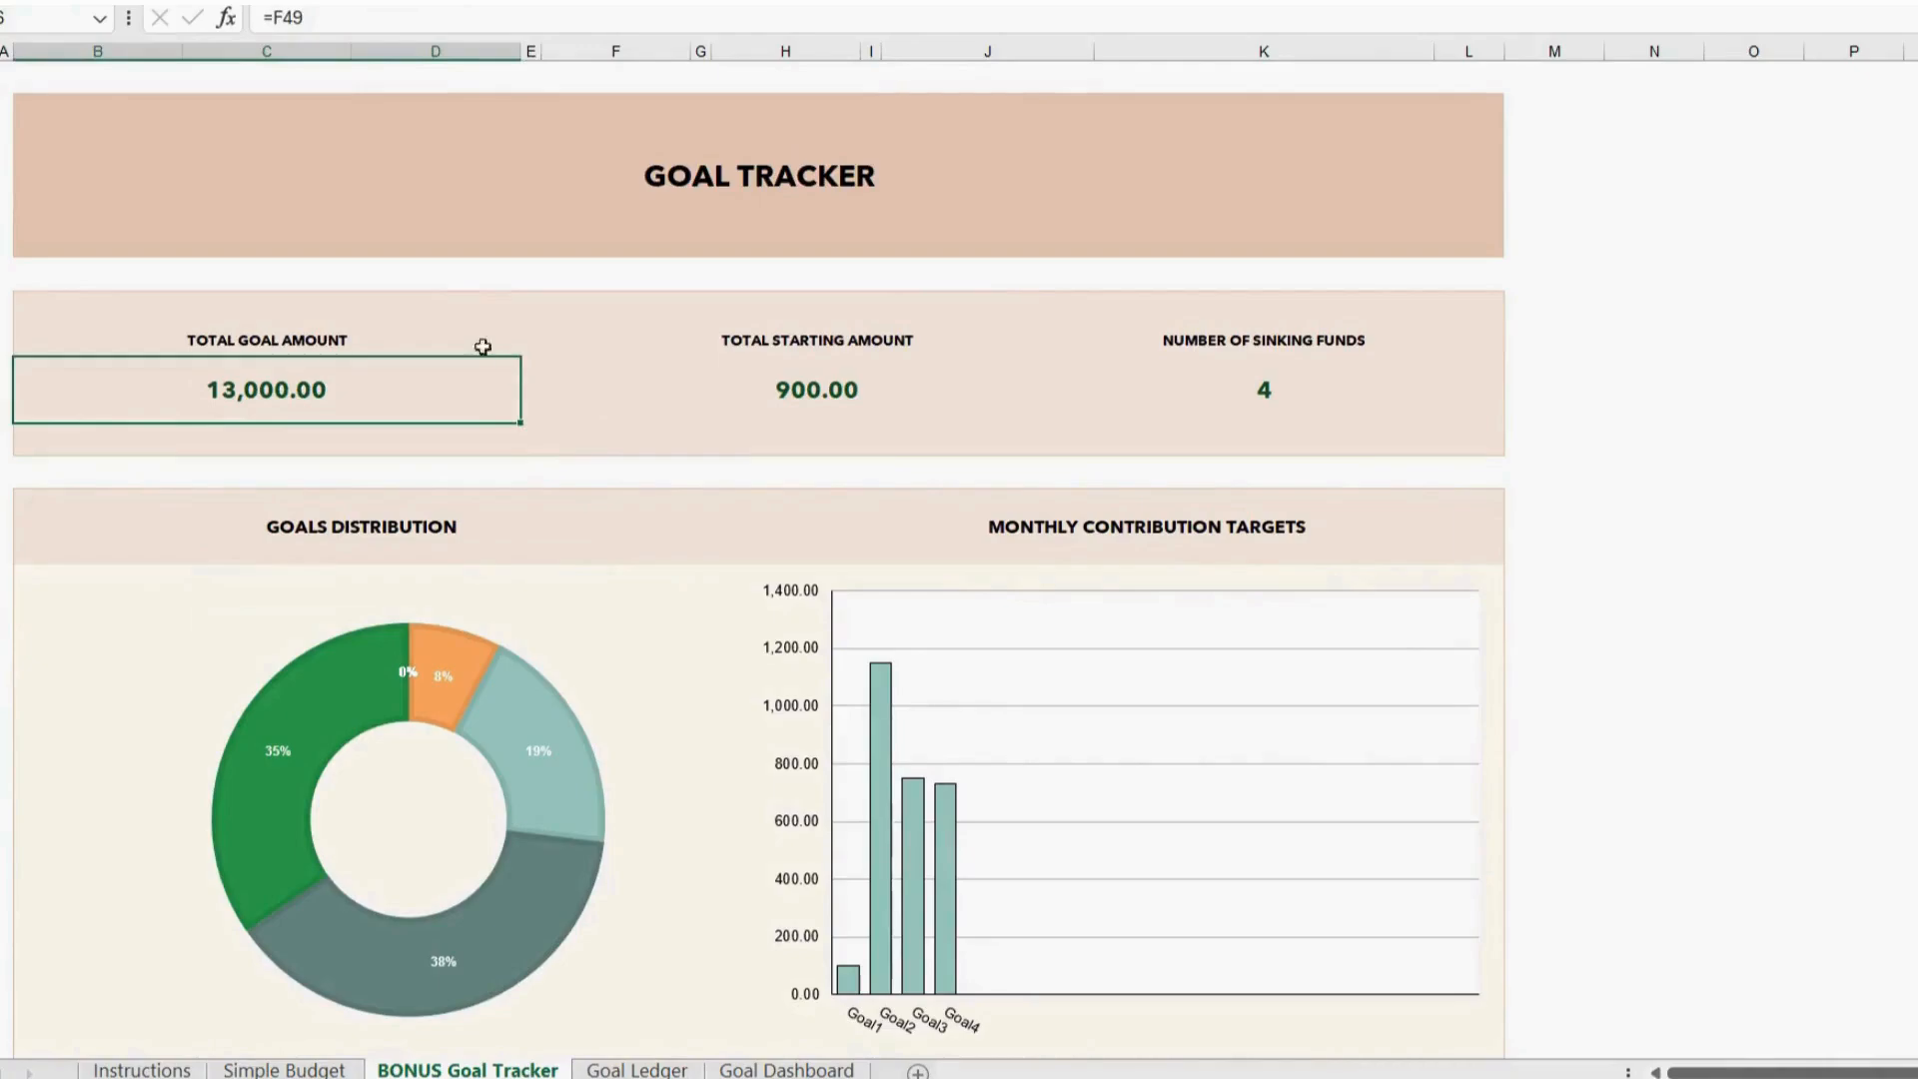
pyautogui.click(456, 320)
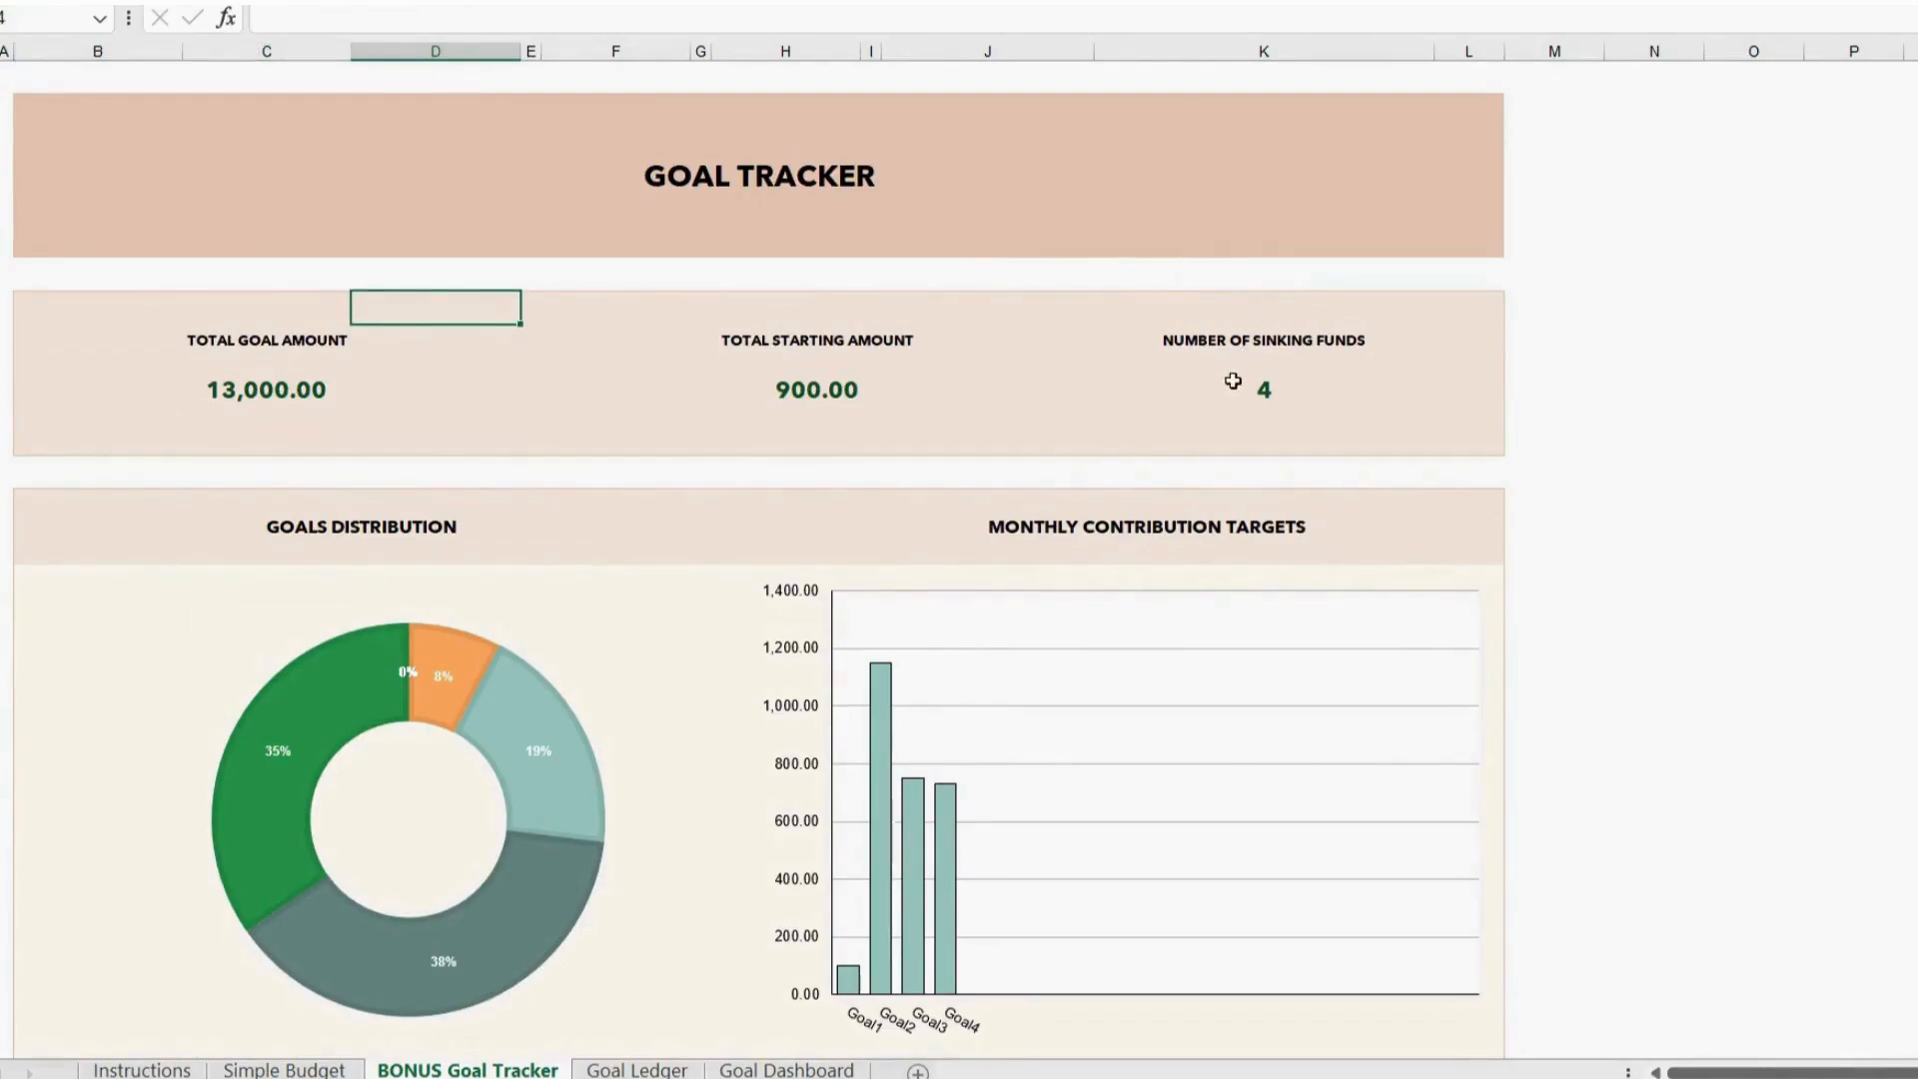
pyautogui.click(274, 358)
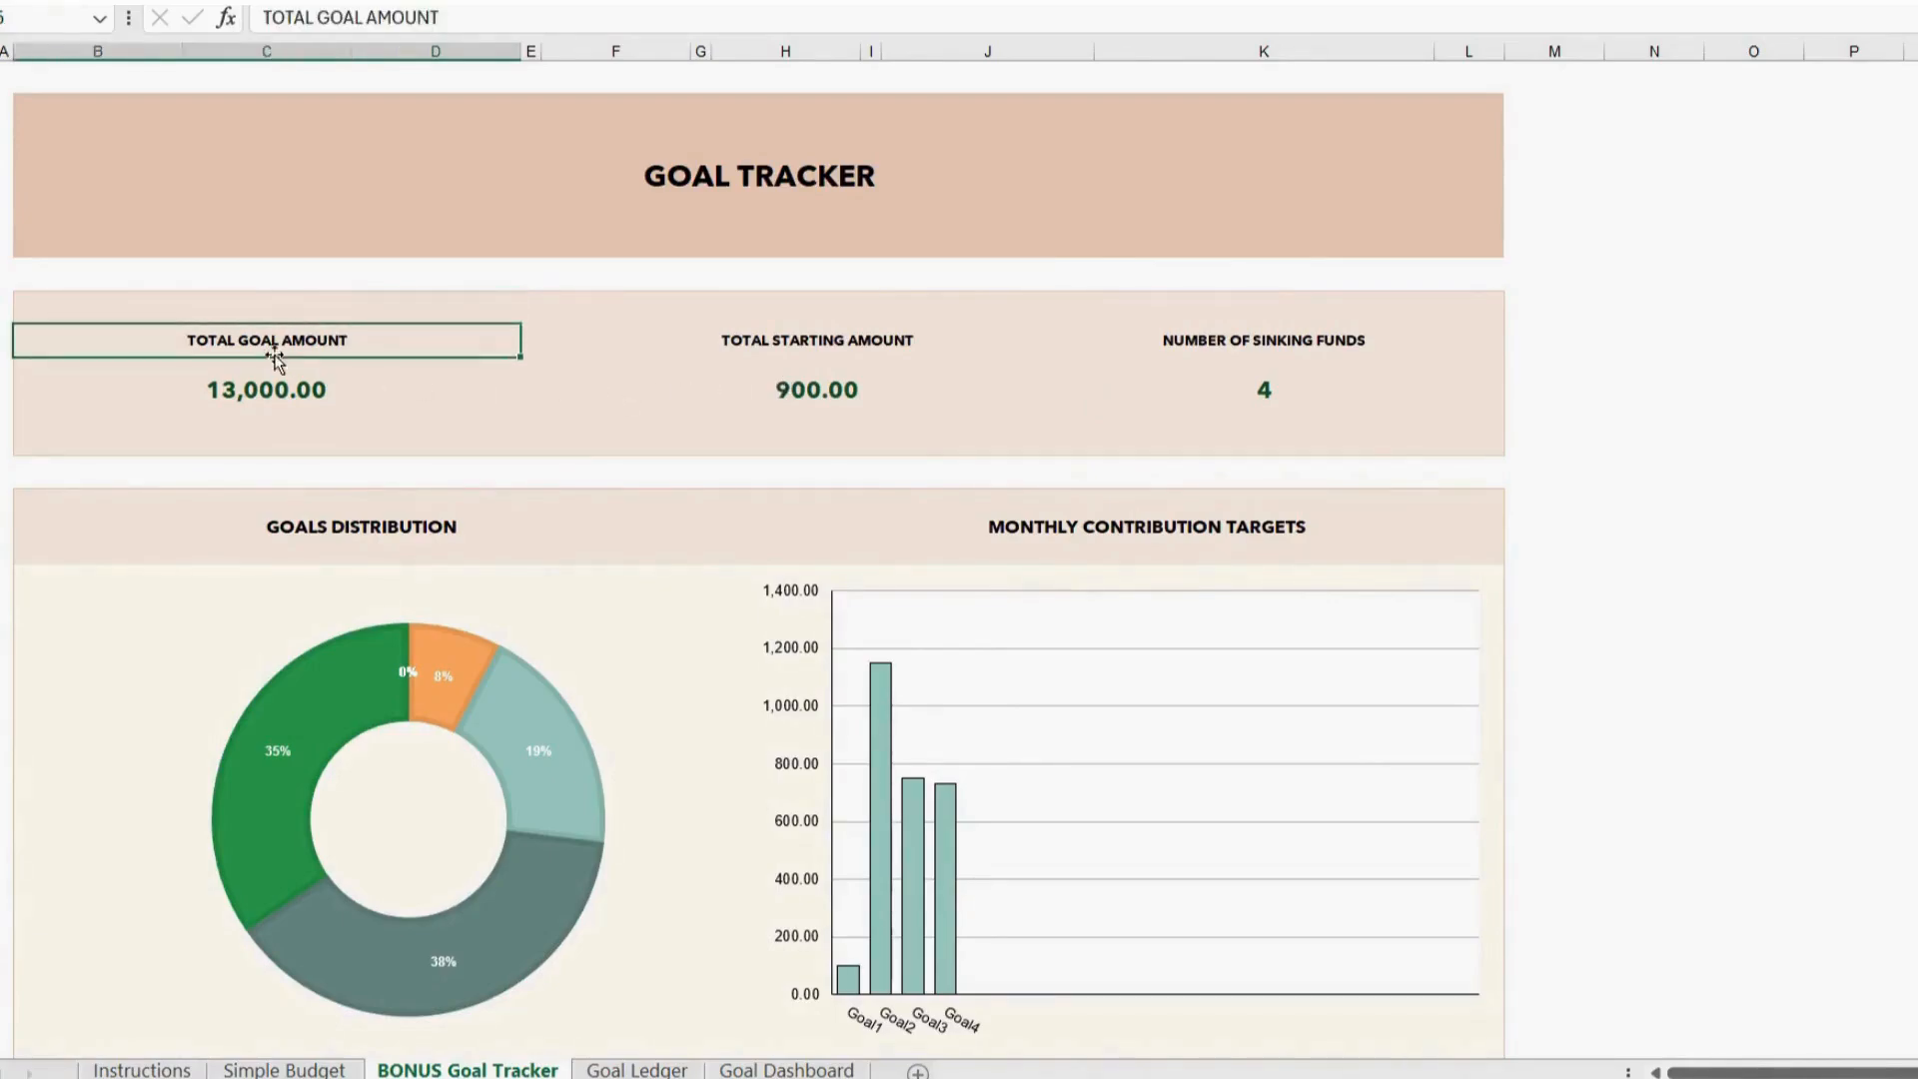
pyautogui.click(785, 341)
pyautogui.click(1251, 337)
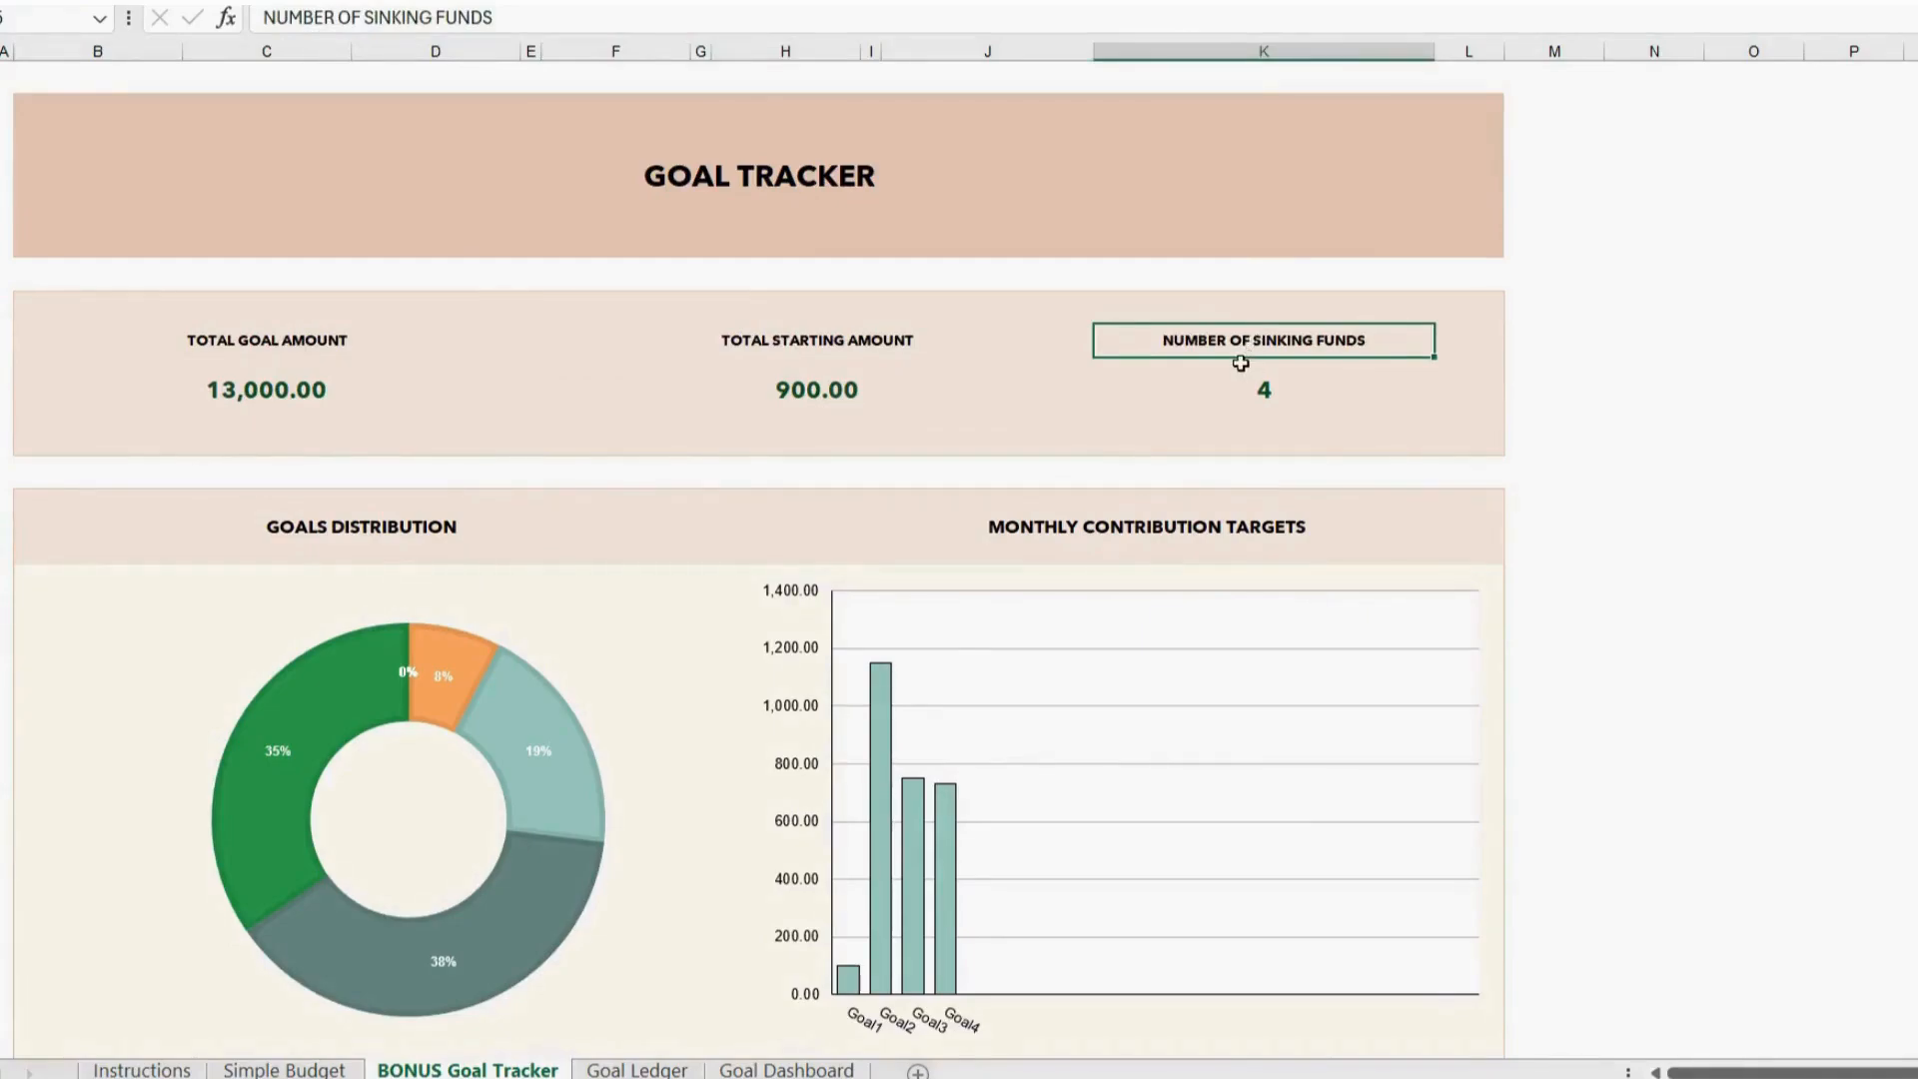
pyautogui.click(442, 526)
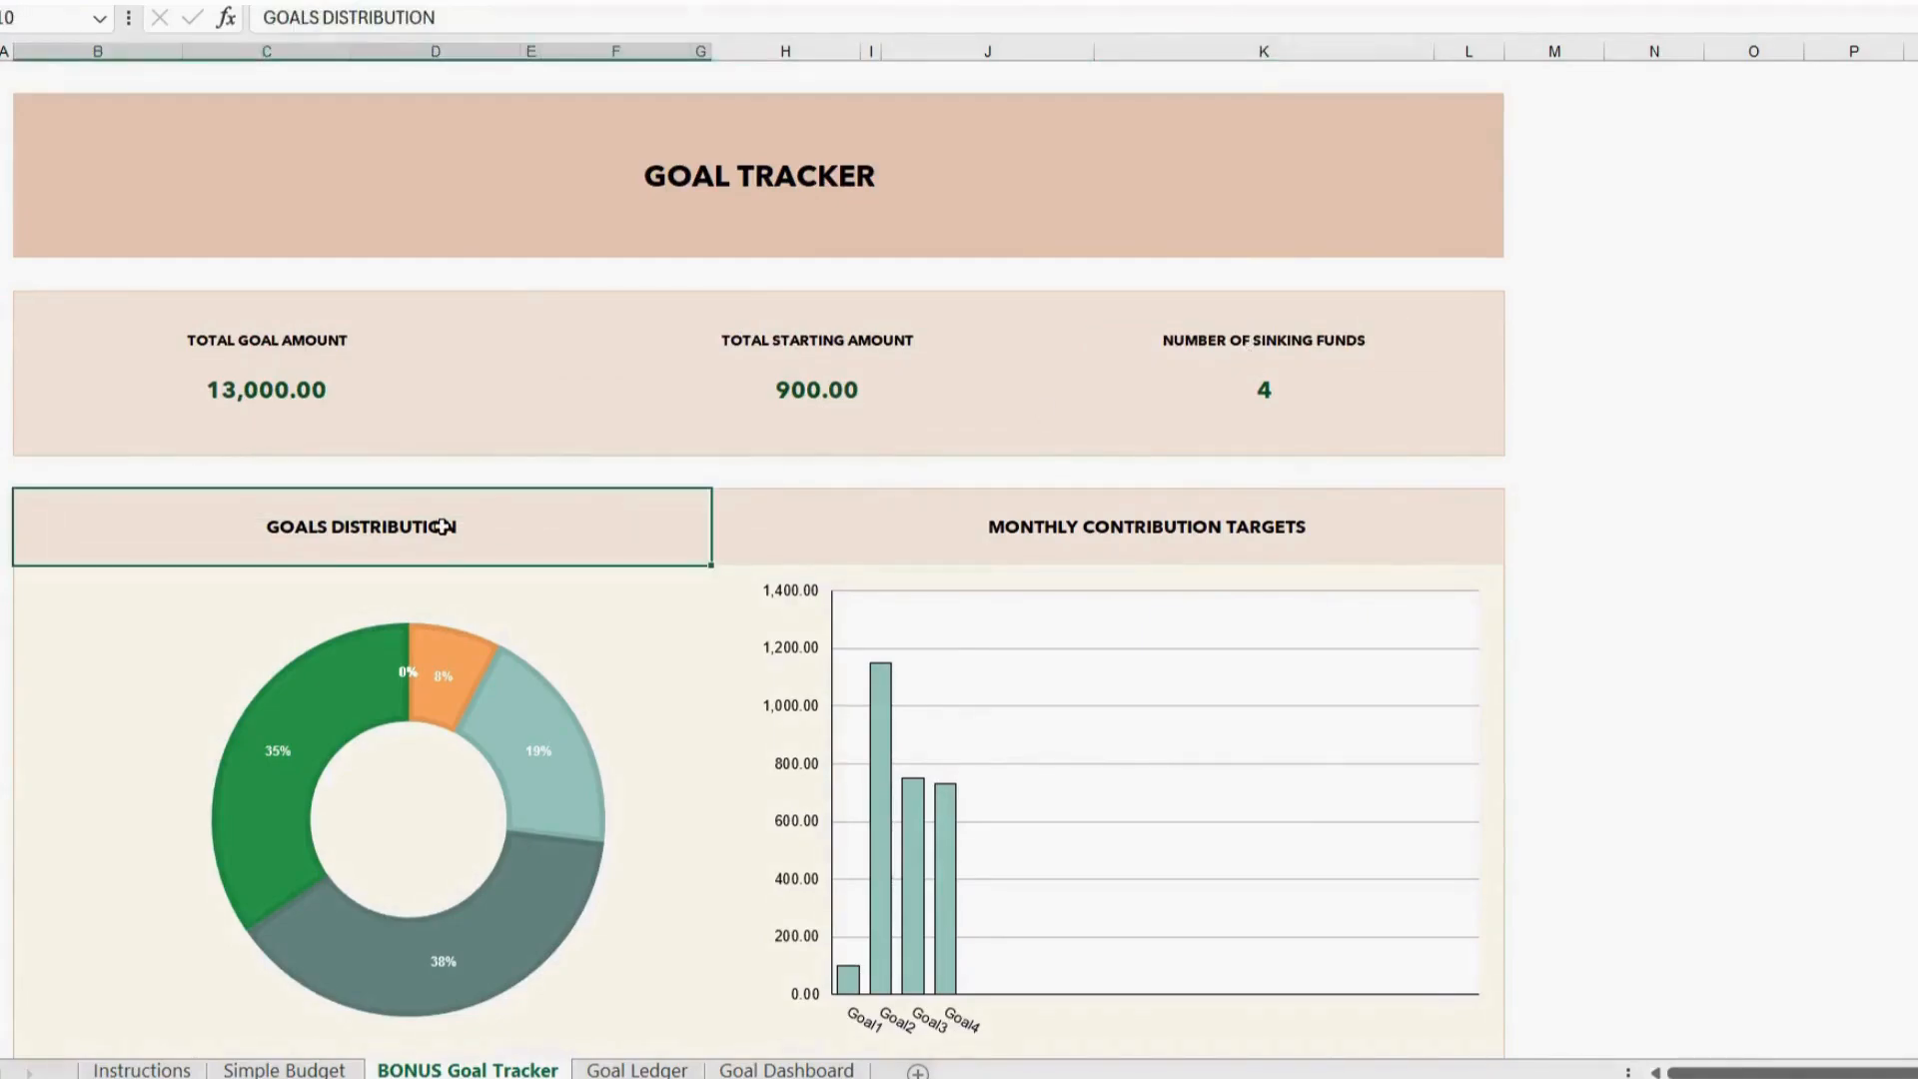
pyautogui.click(441, 769)
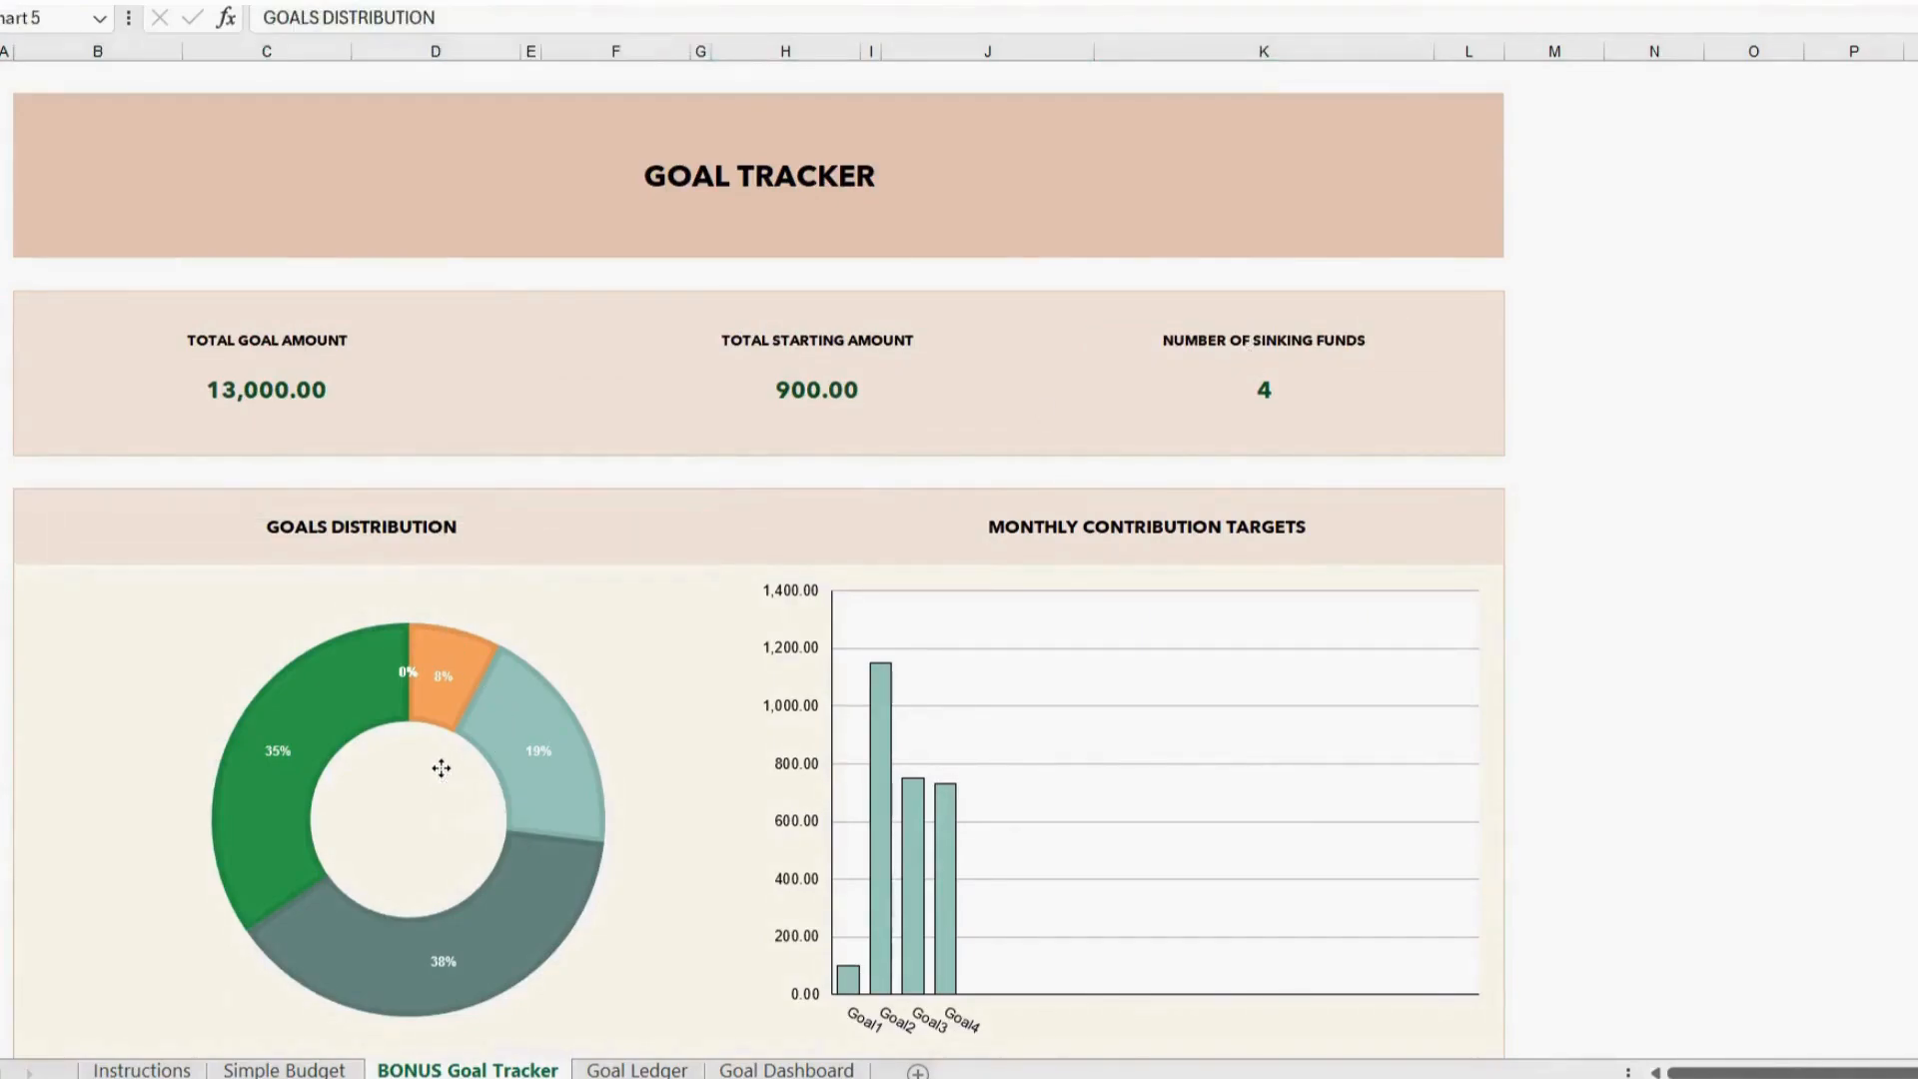
pyautogui.click(440, 531)
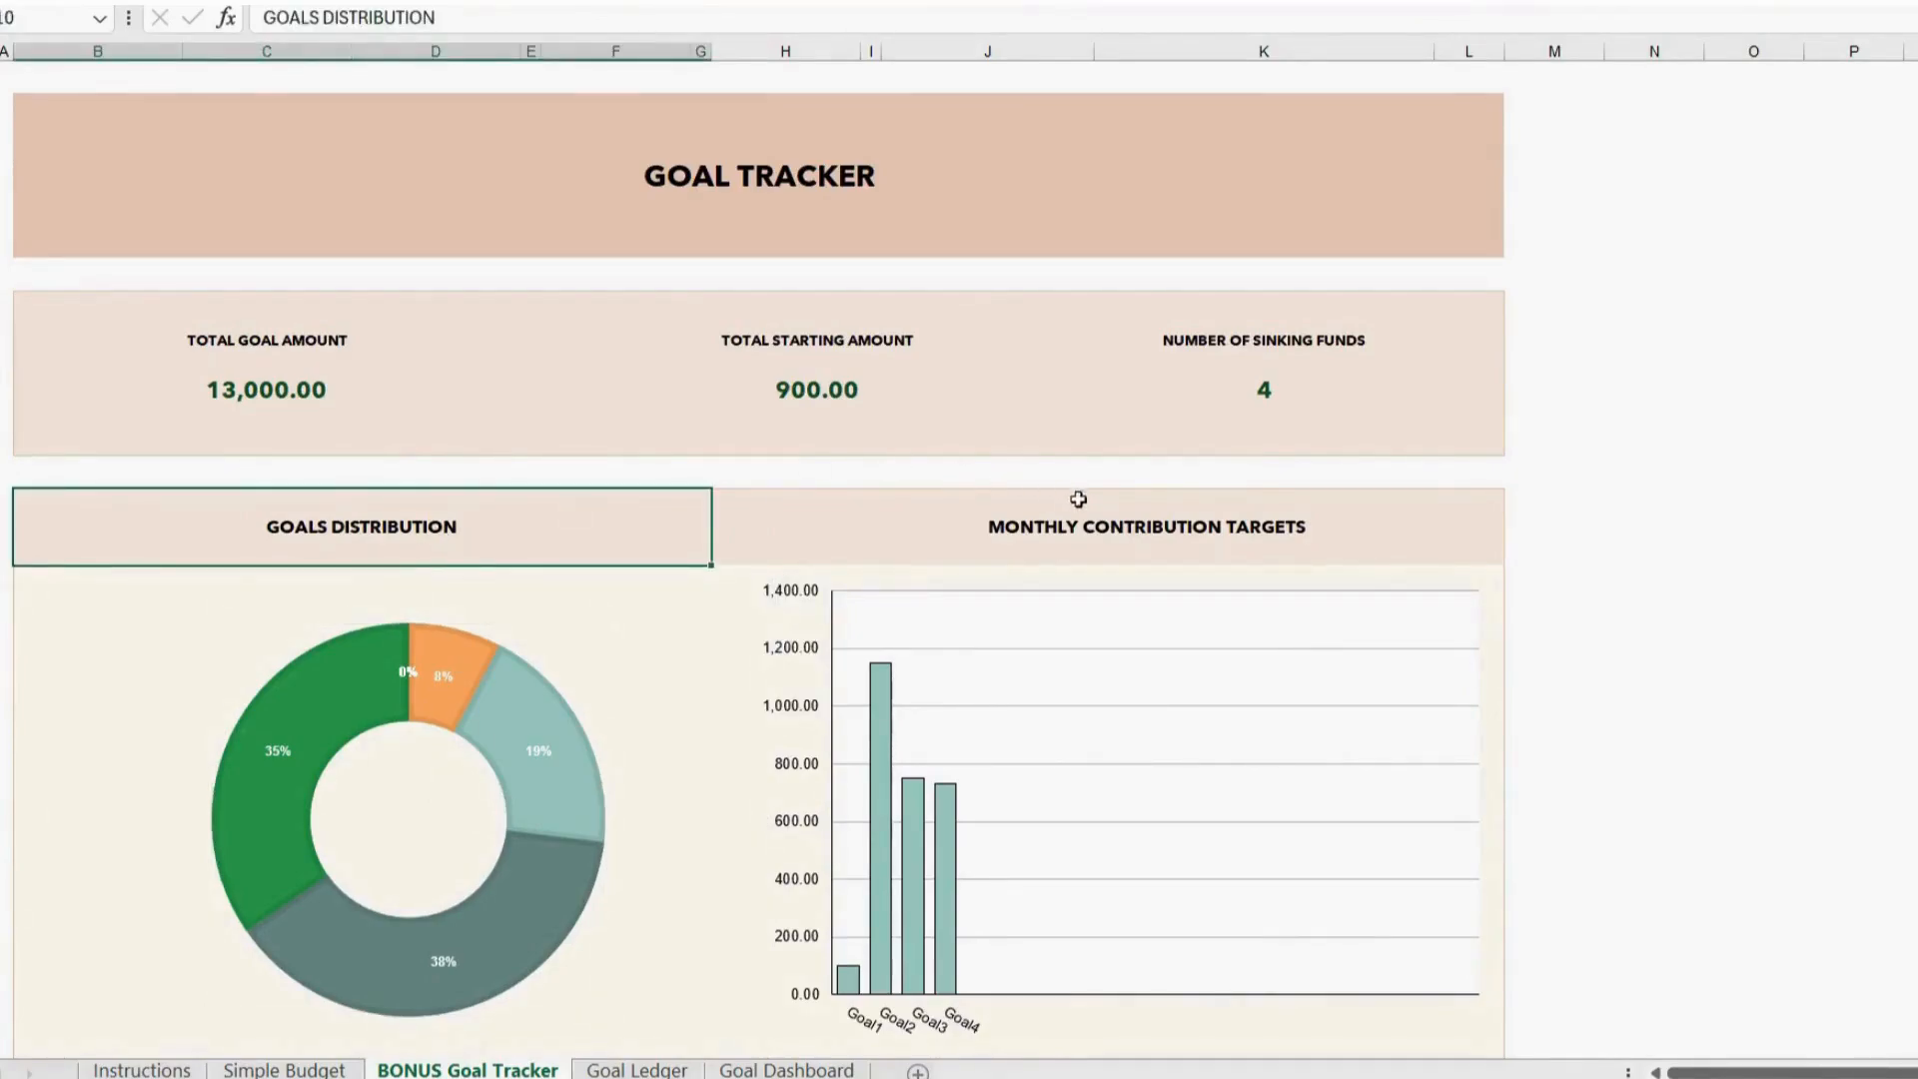
pyautogui.click(1095, 529)
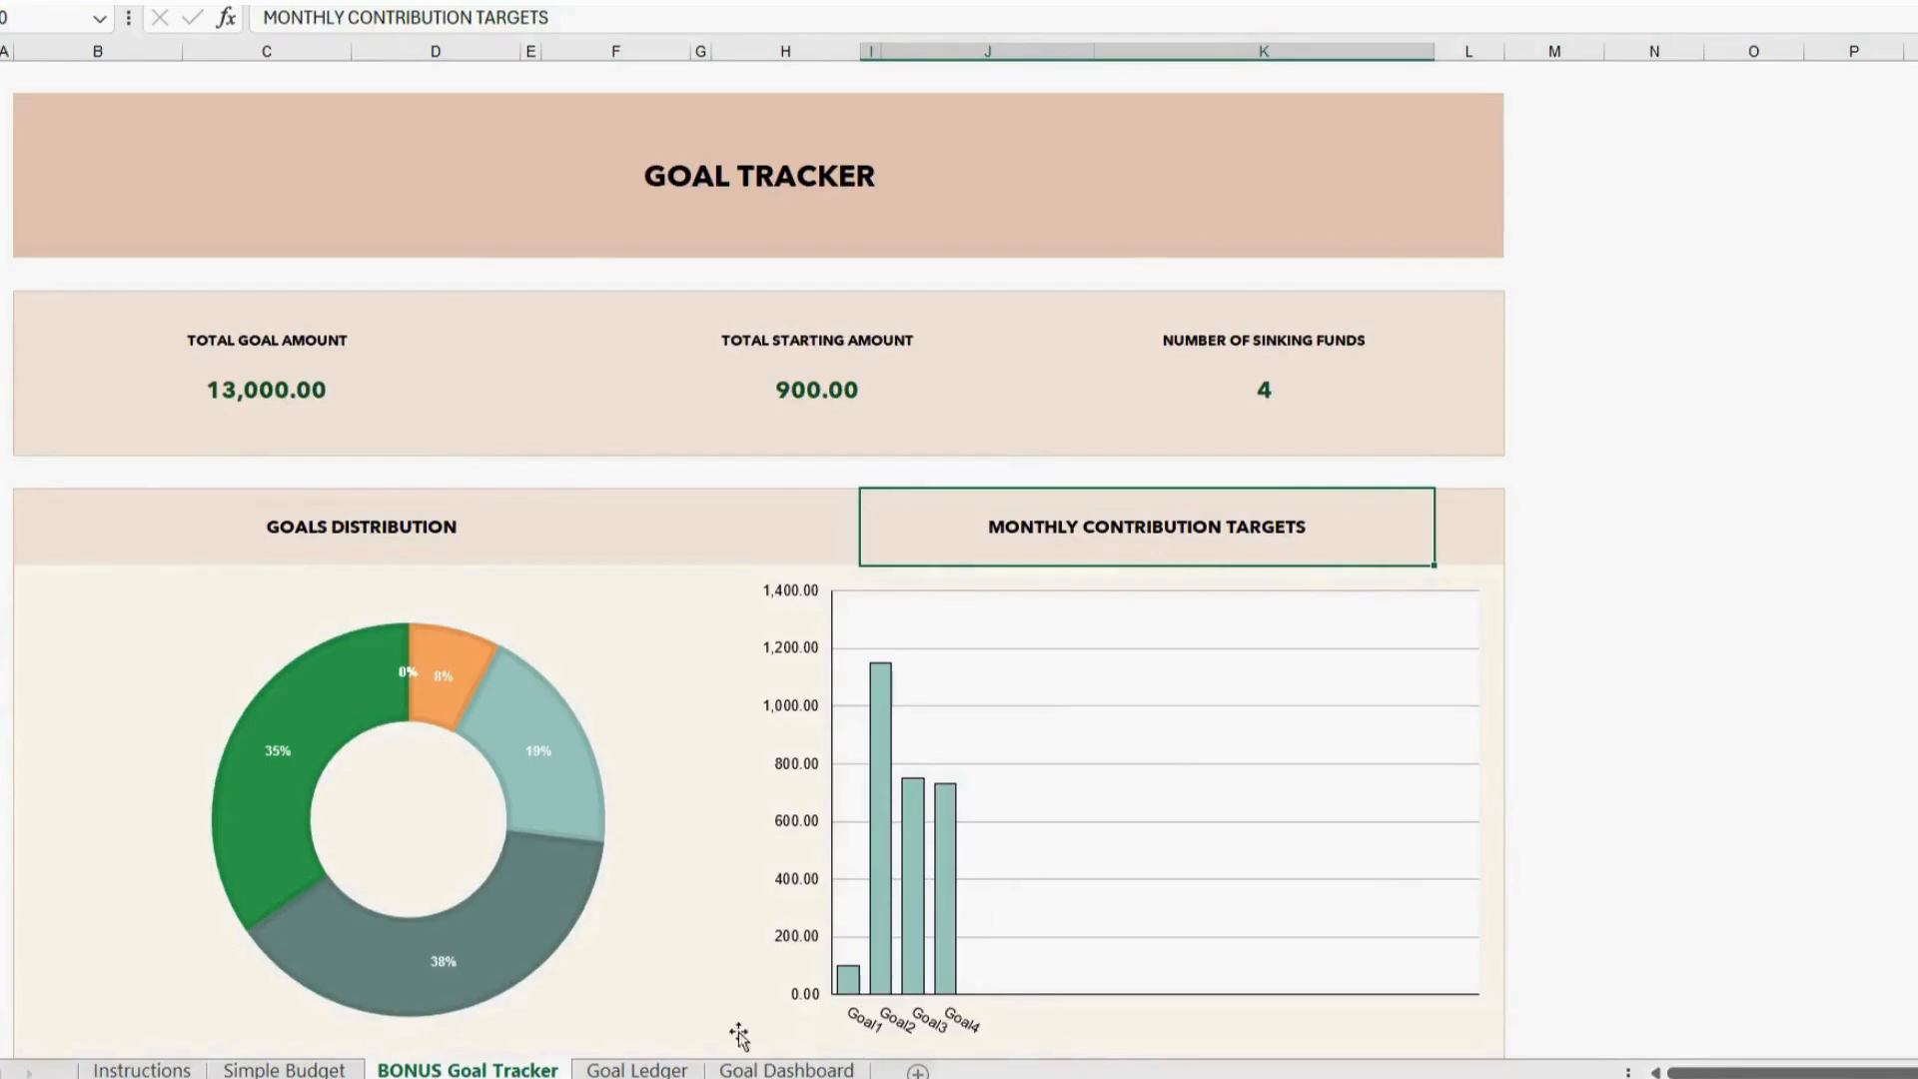
# In the Goal Ledger, log a contribution of 150 to Goal1 dated 1/10/26.
pyautogui.click(638, 1069)
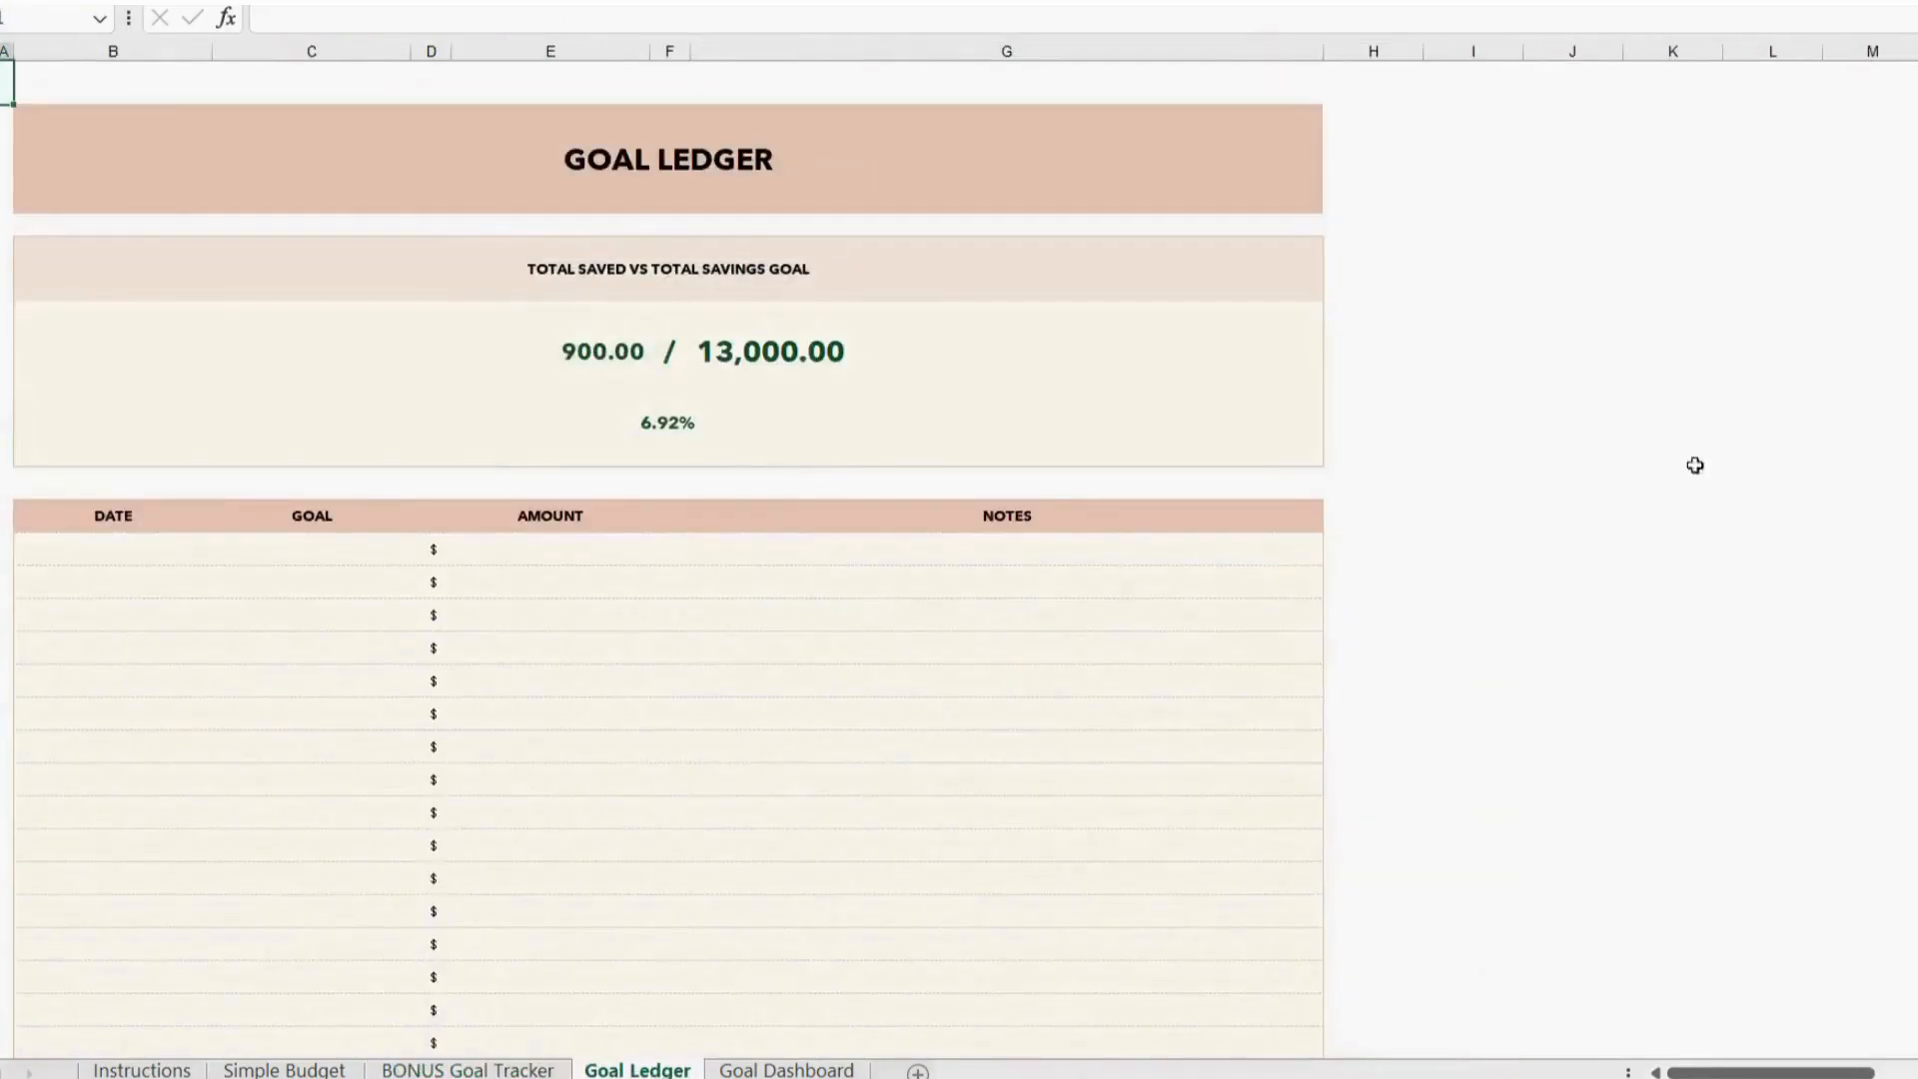
pyautogui.click(875, 171)
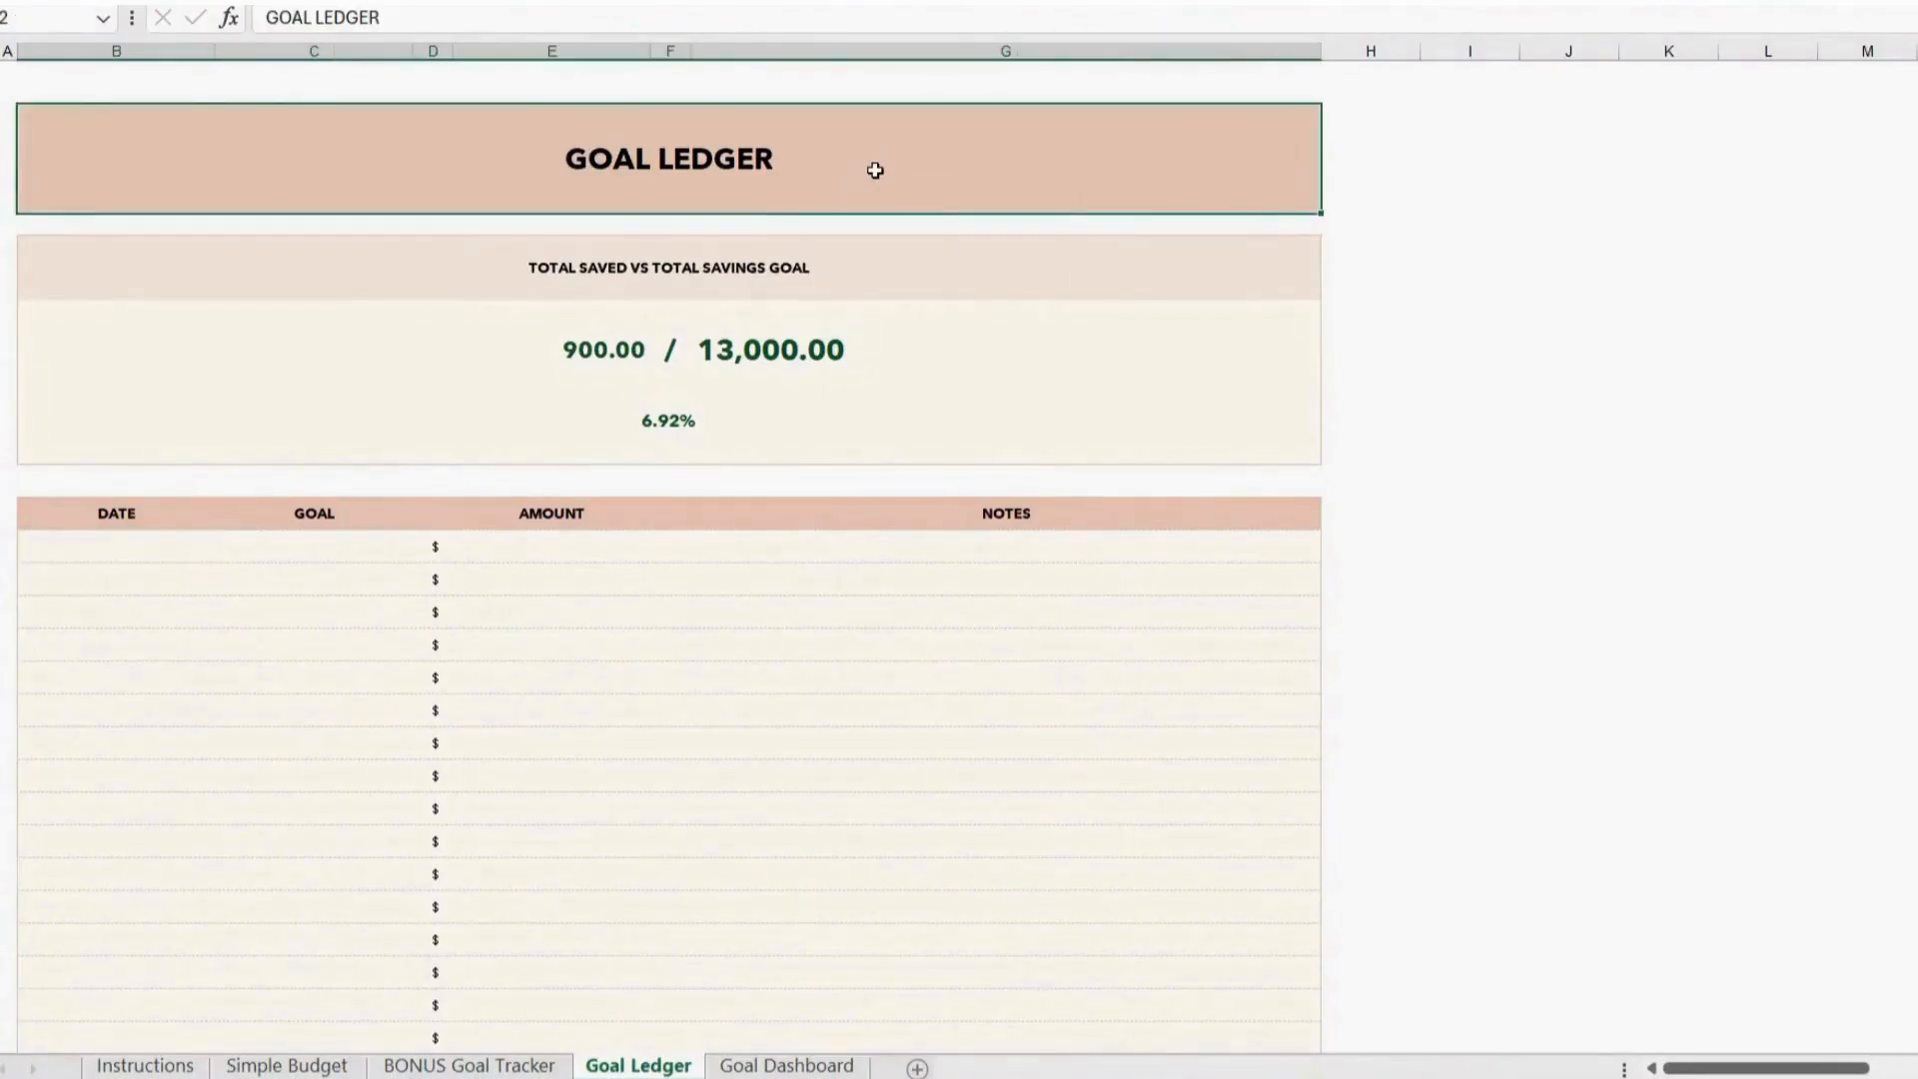
pyautogui.click(152, 542)
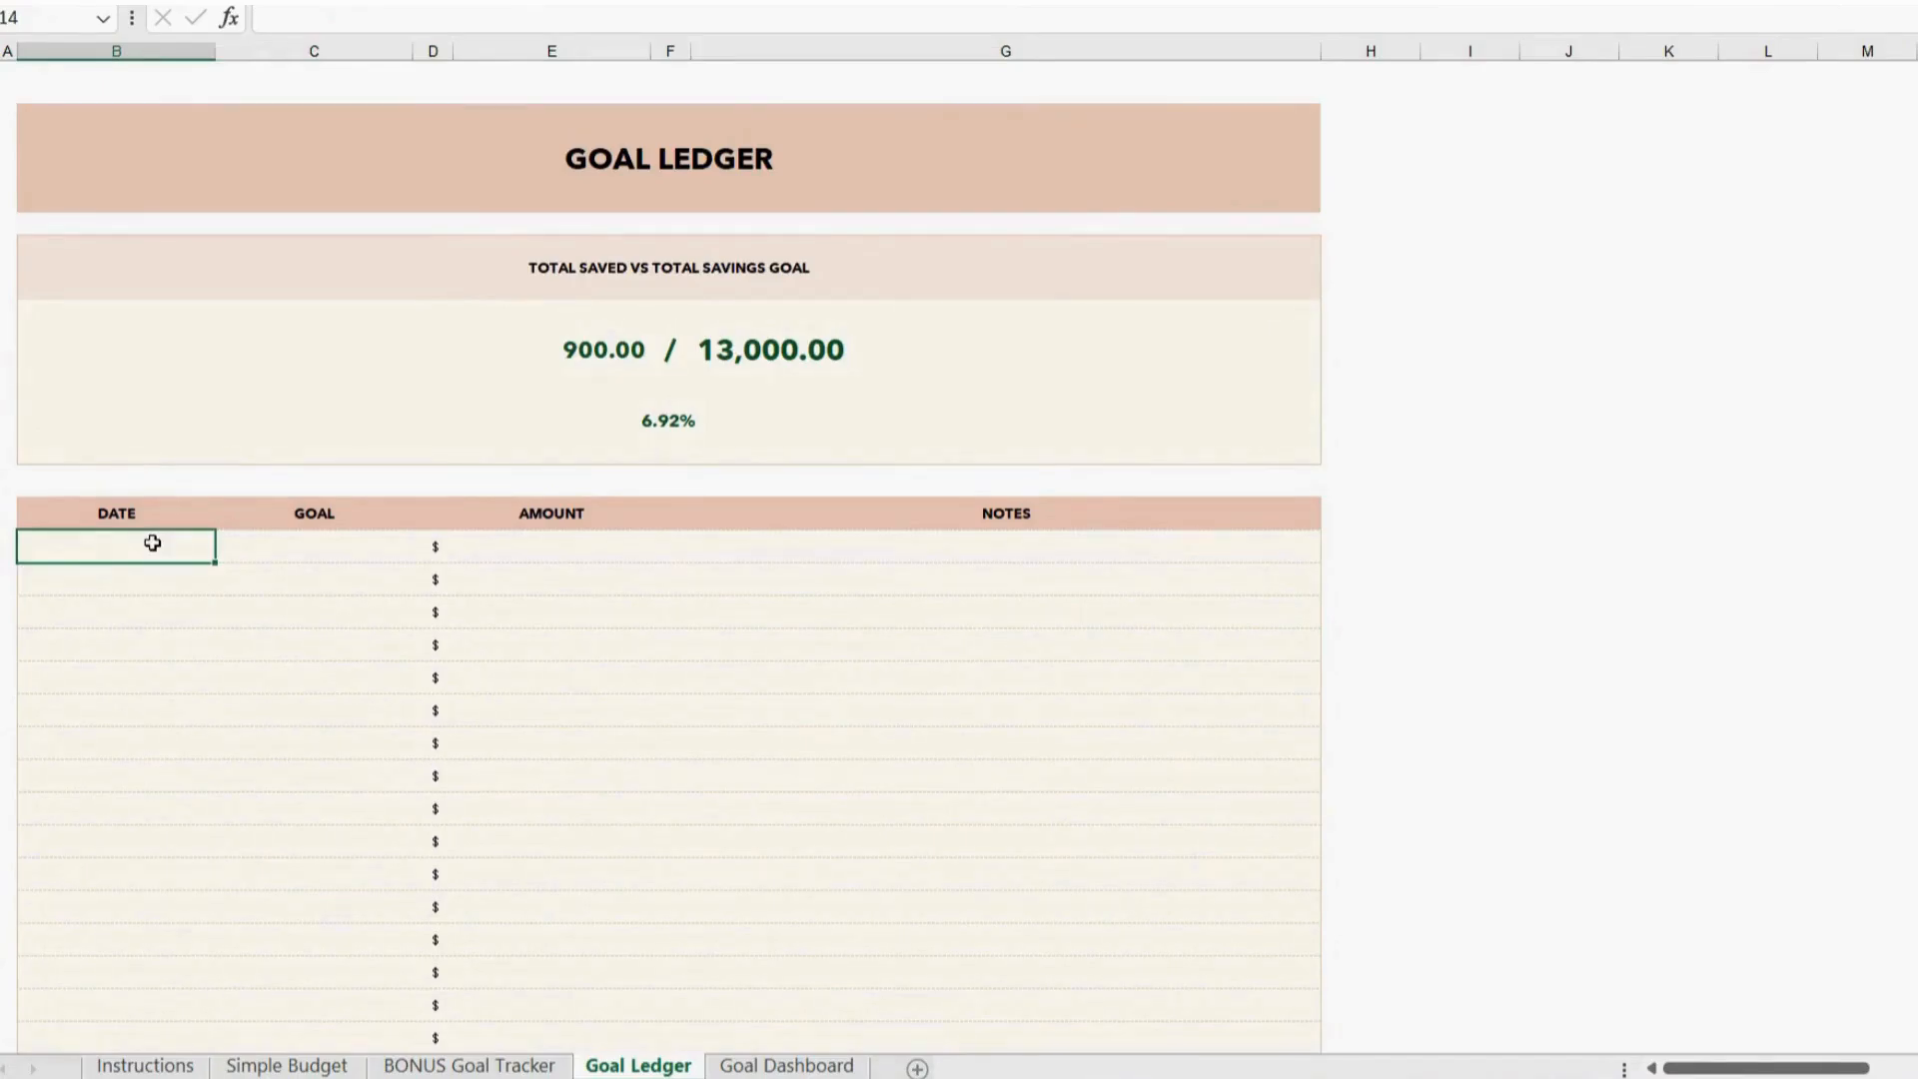
pyautogui.write('1/10/26')
pyautogui.press('Tab')
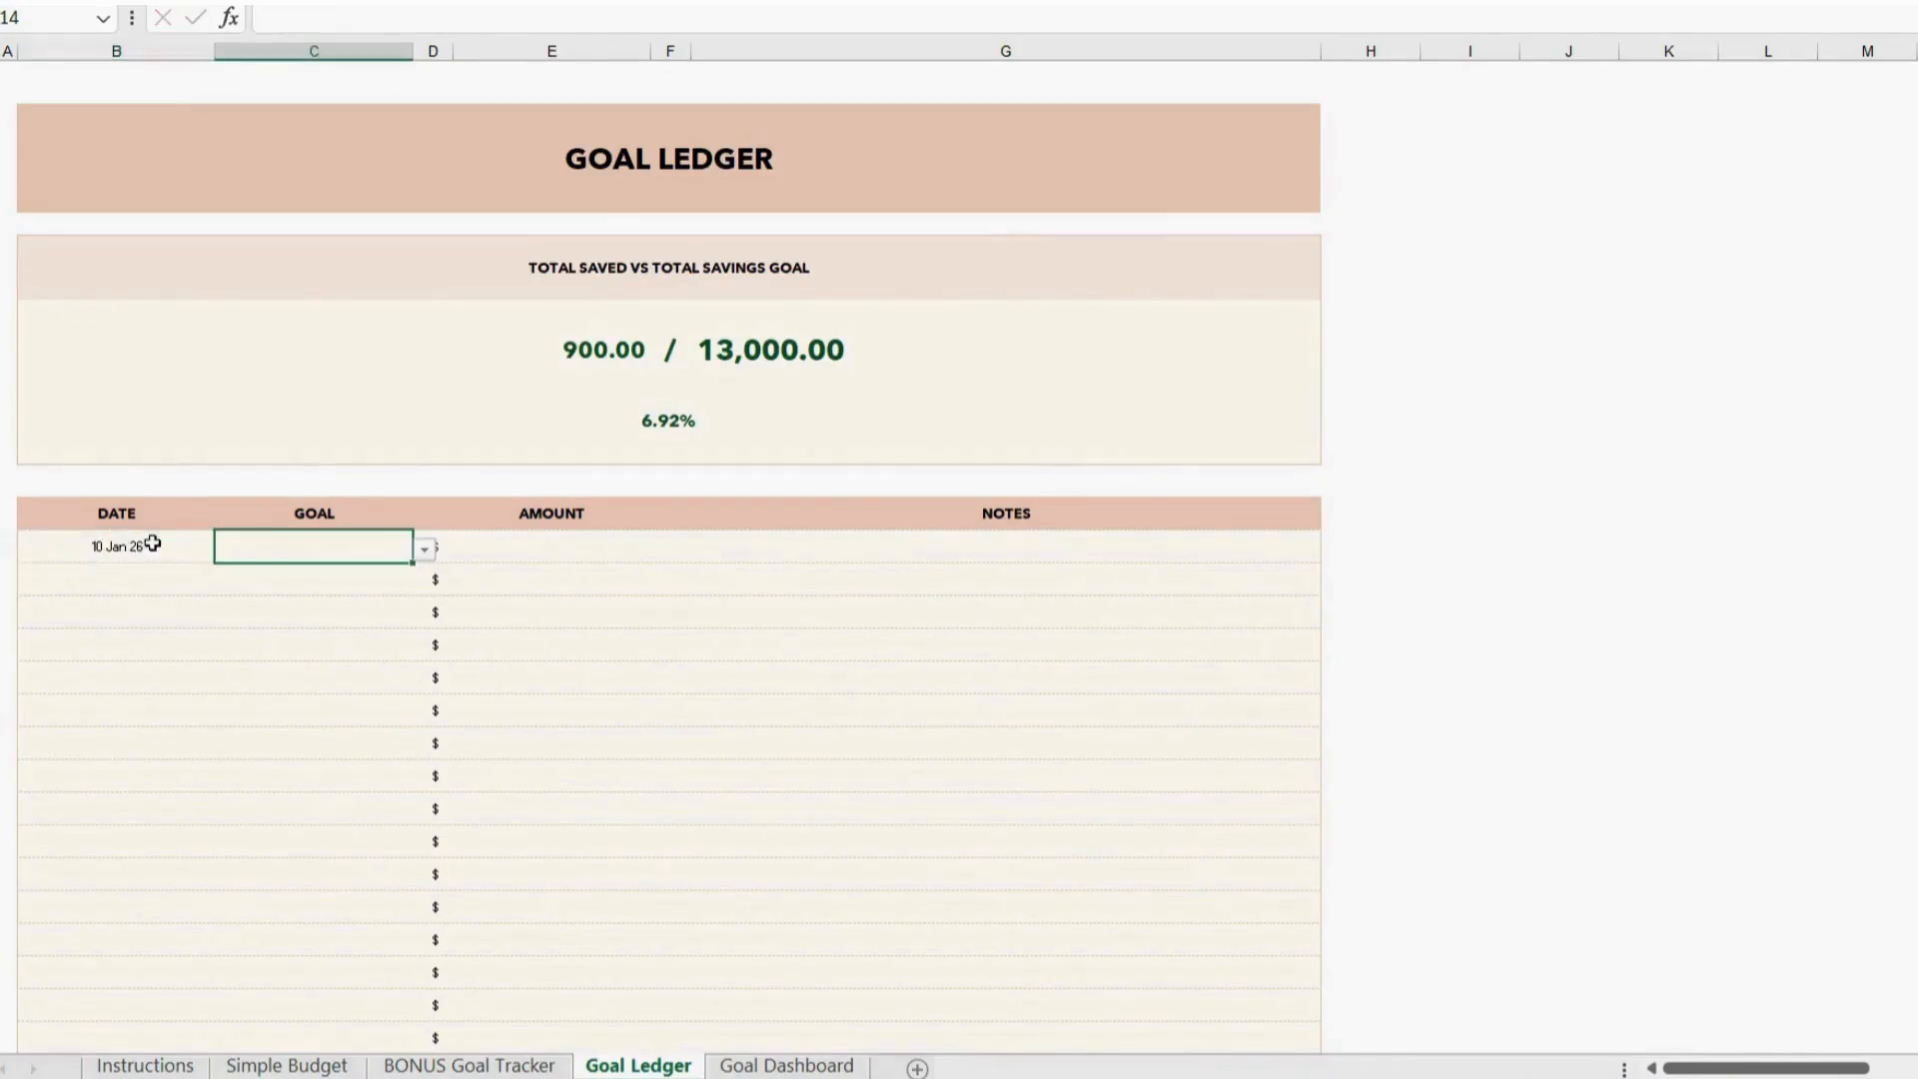
pyautogui.click(424, 555)
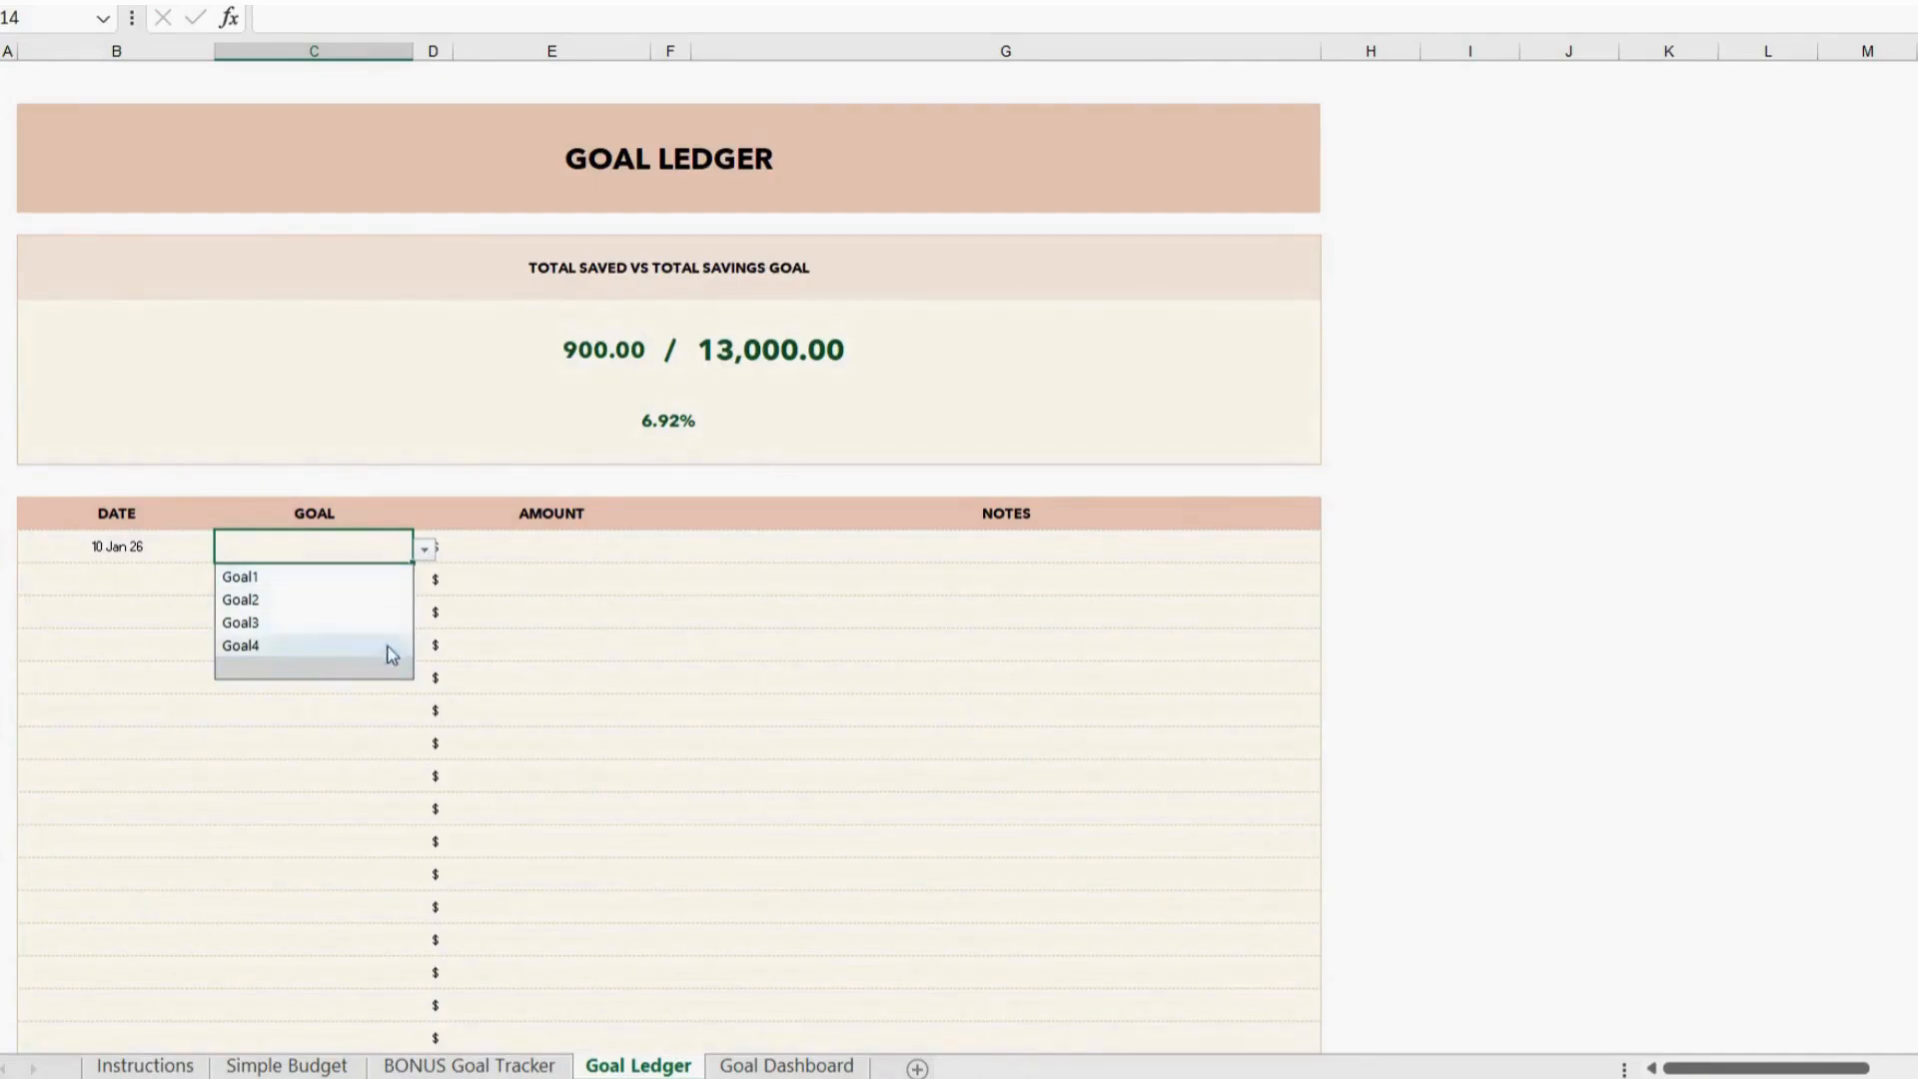
pyautogui.click(389, 580)
pyautogui.click(540, 548)
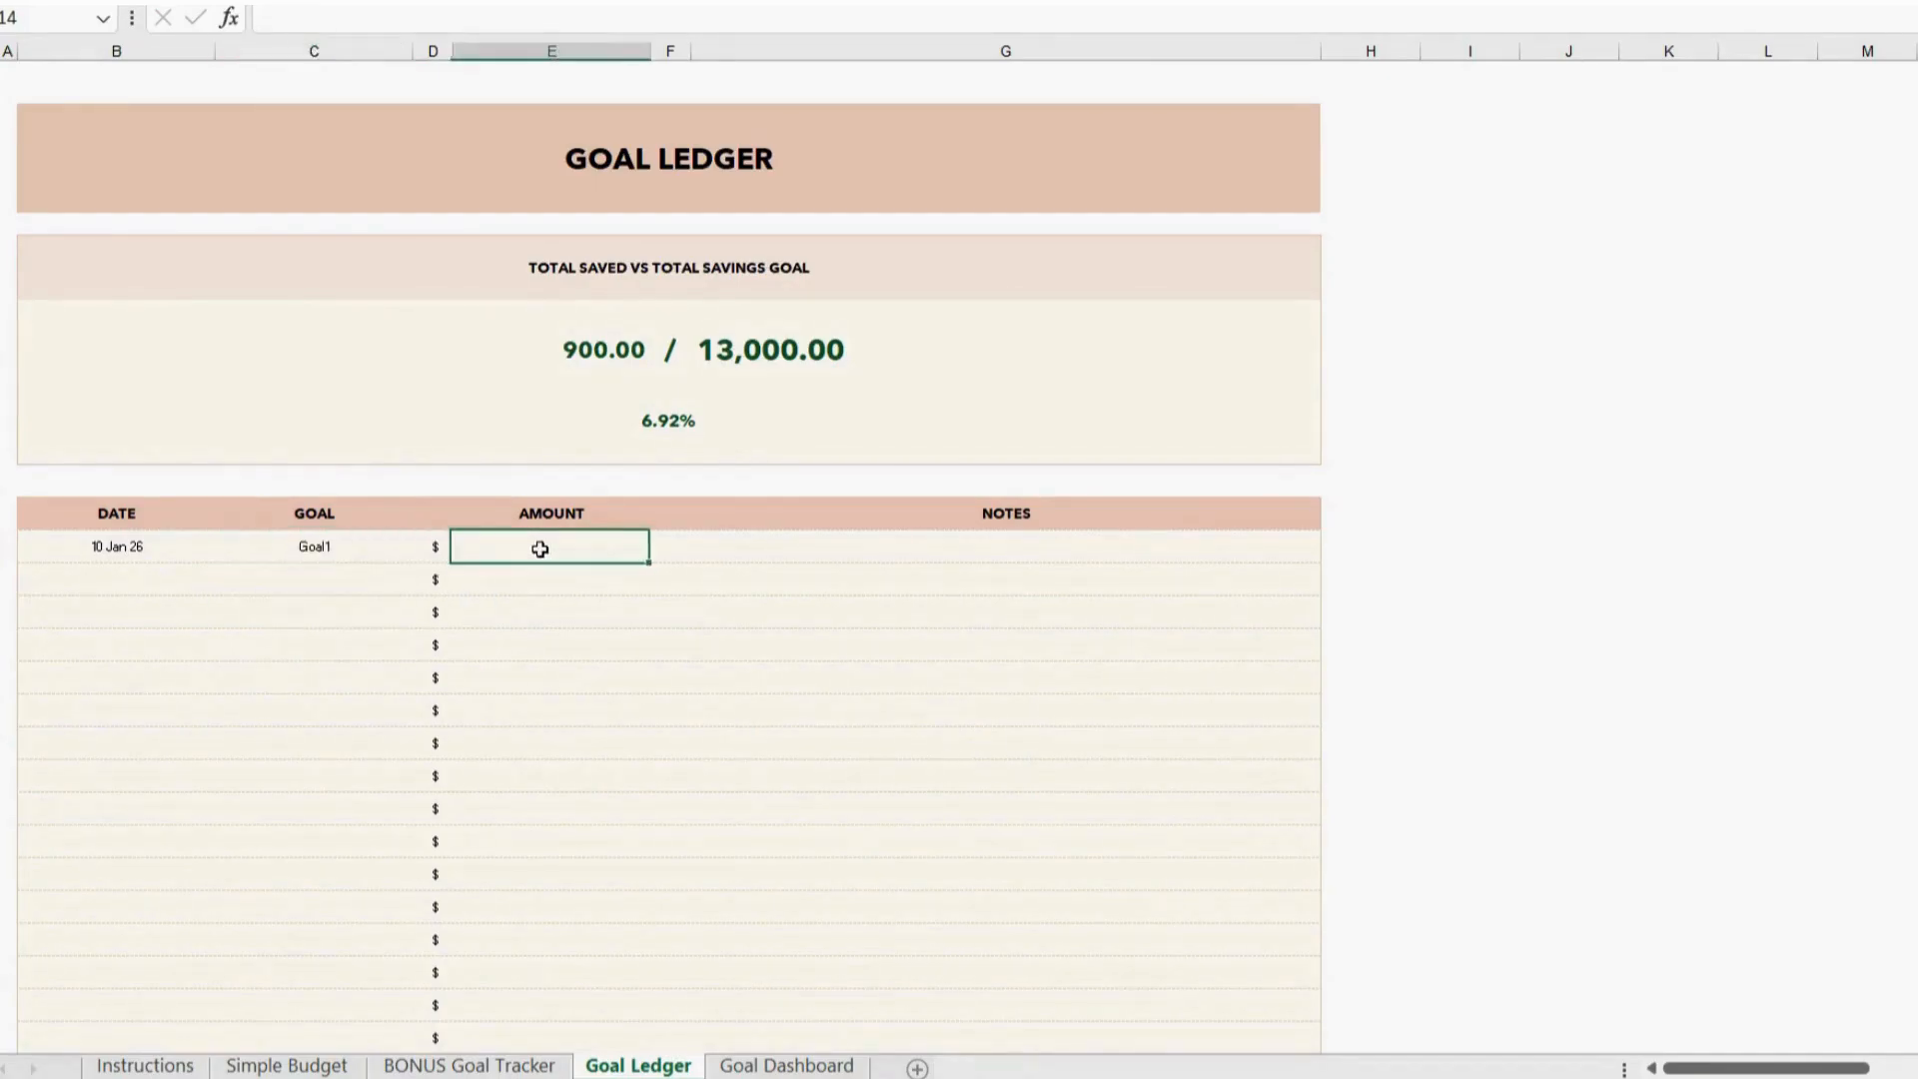
pyautogui.write('150')
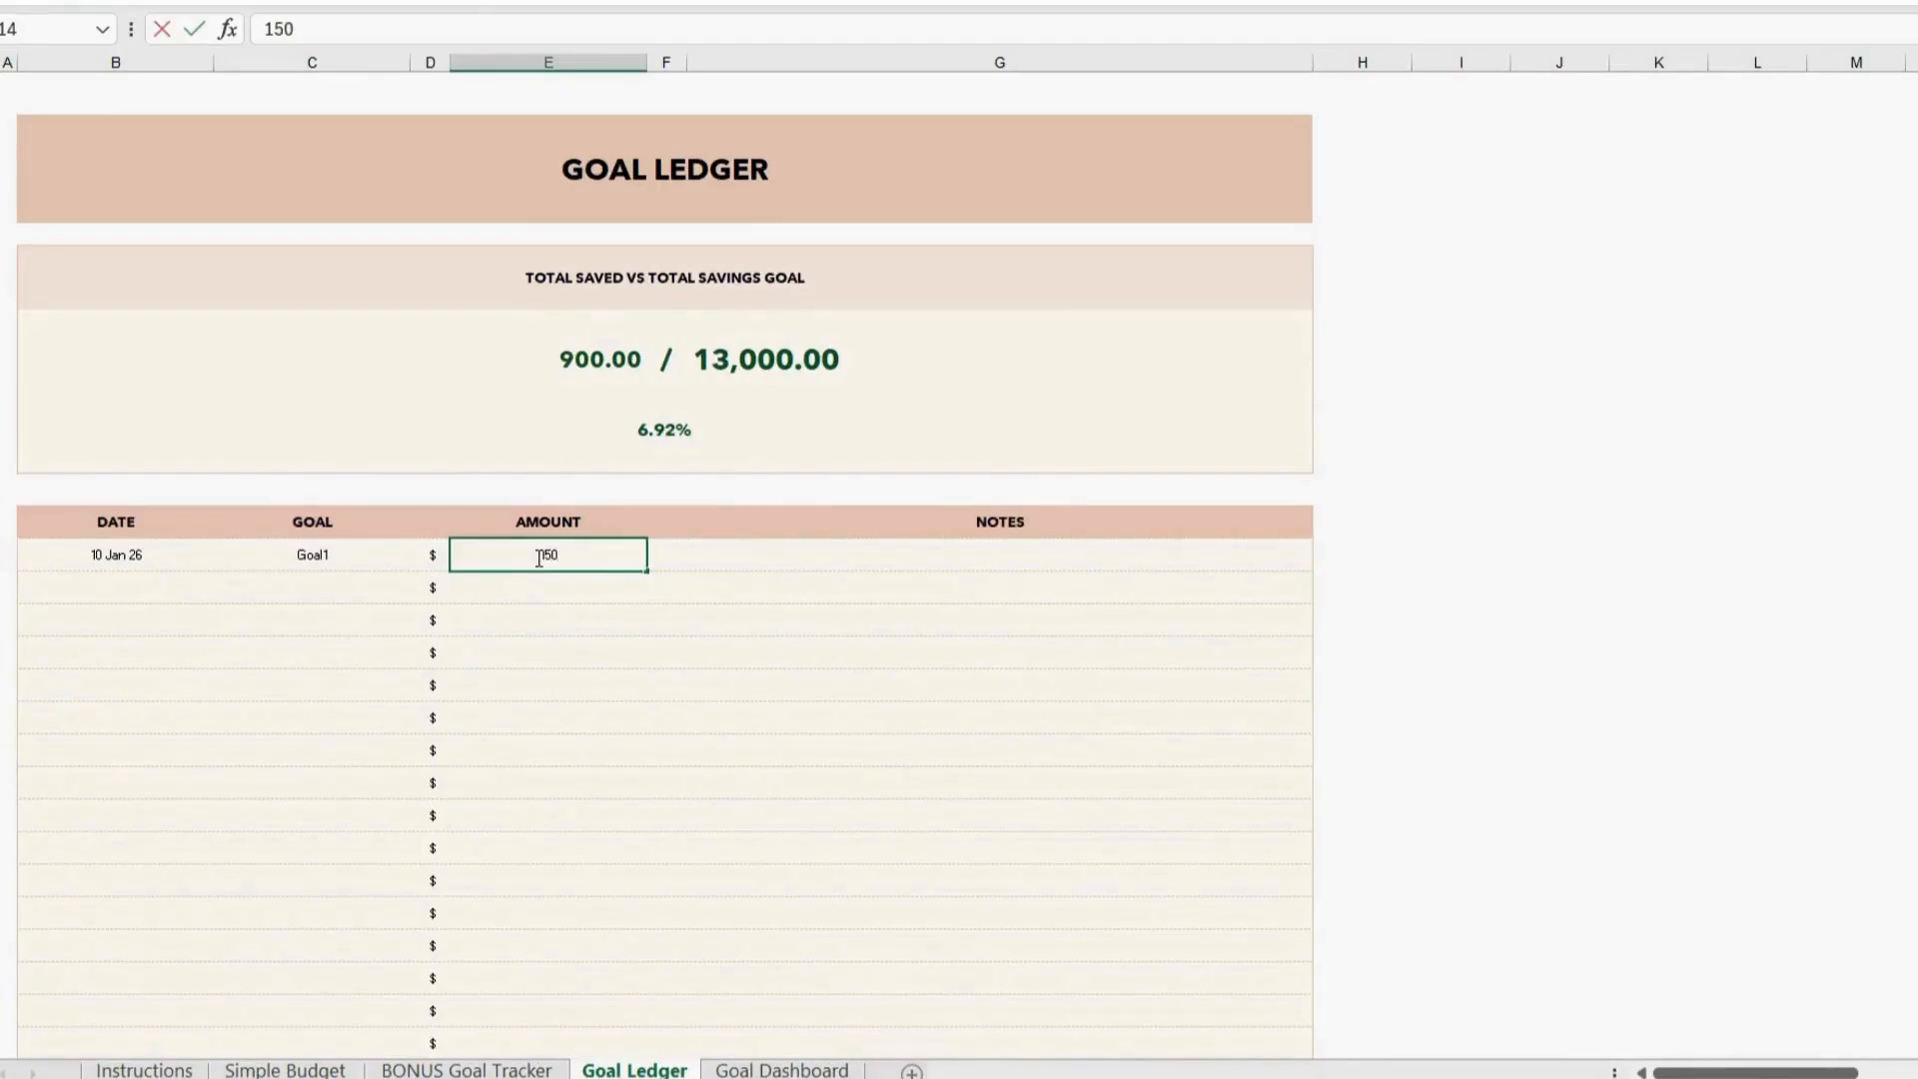
pyautogui.press('Tab')
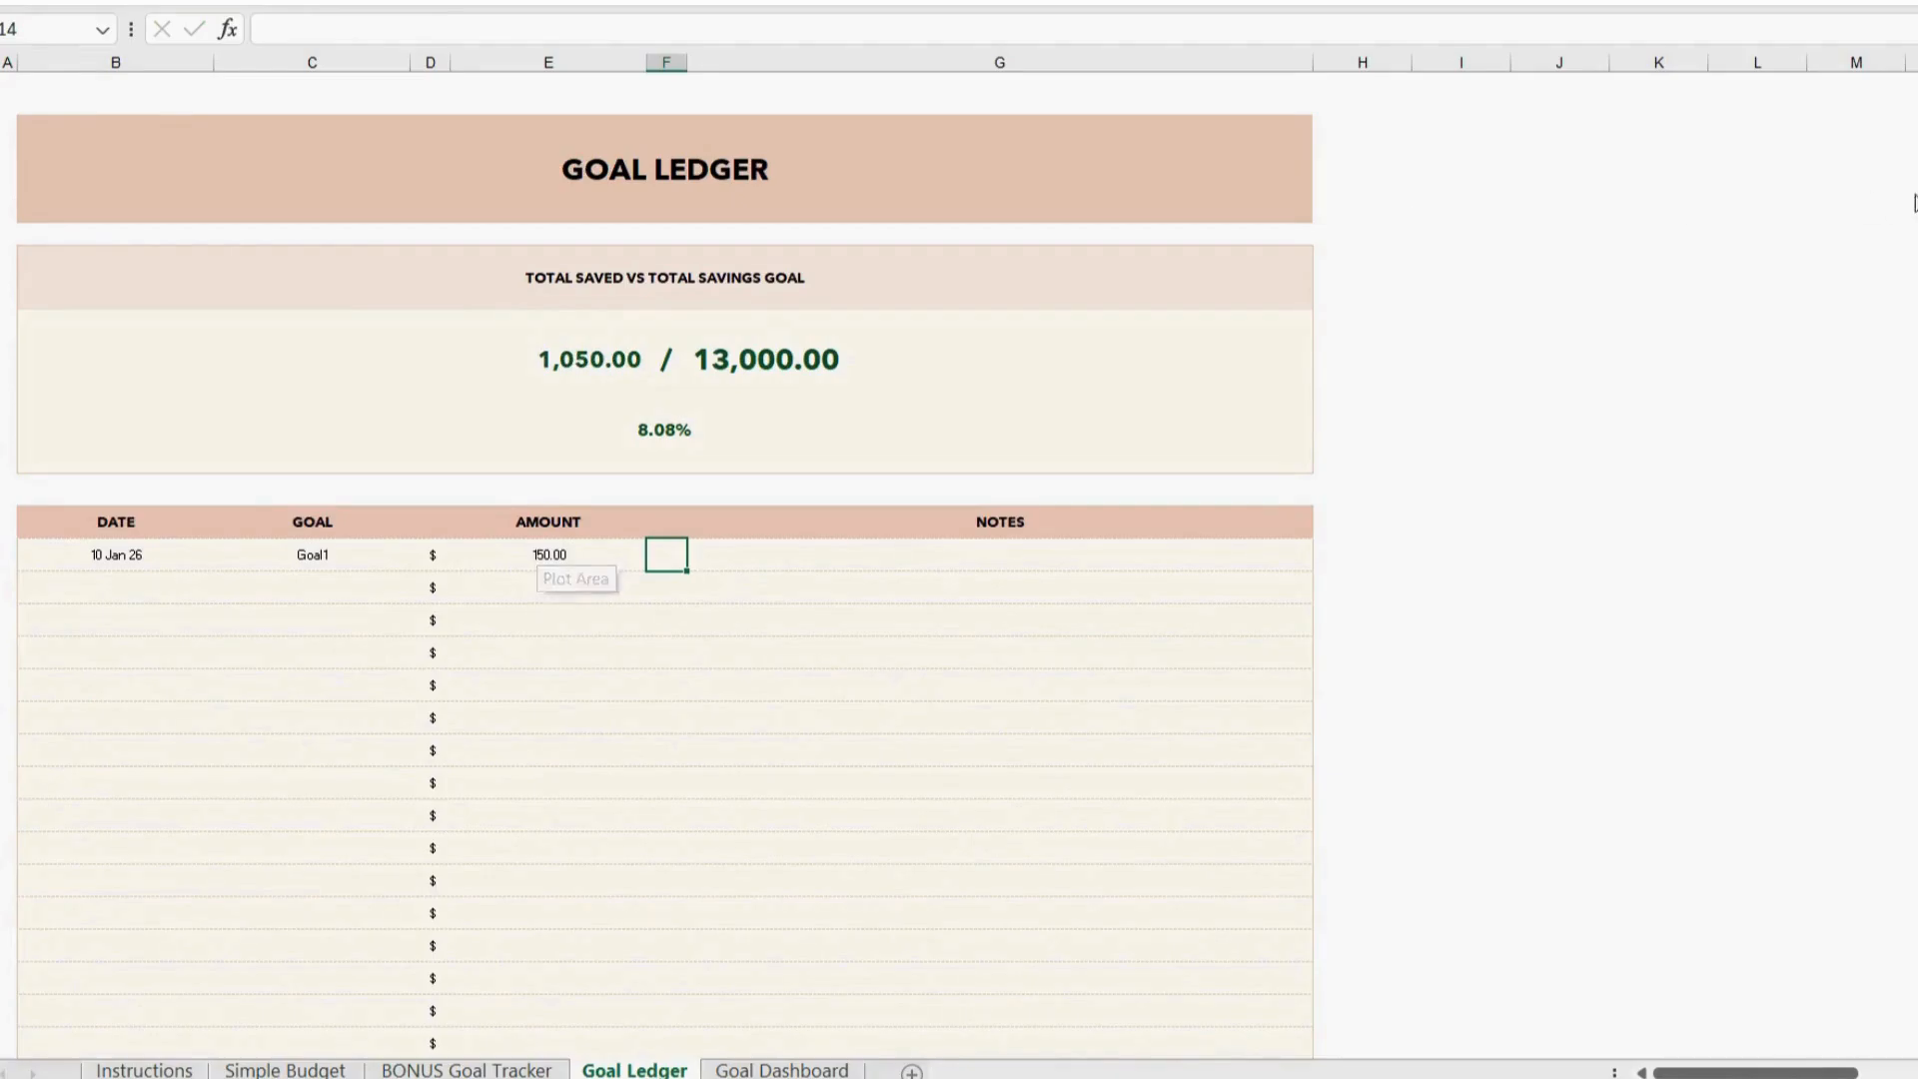
# Log a contribution of 1000 to Goal2 dated 1/20/26 in the second ledger row.
pyautogui.click(134, 586)
pyautogui.write('1/20/26')
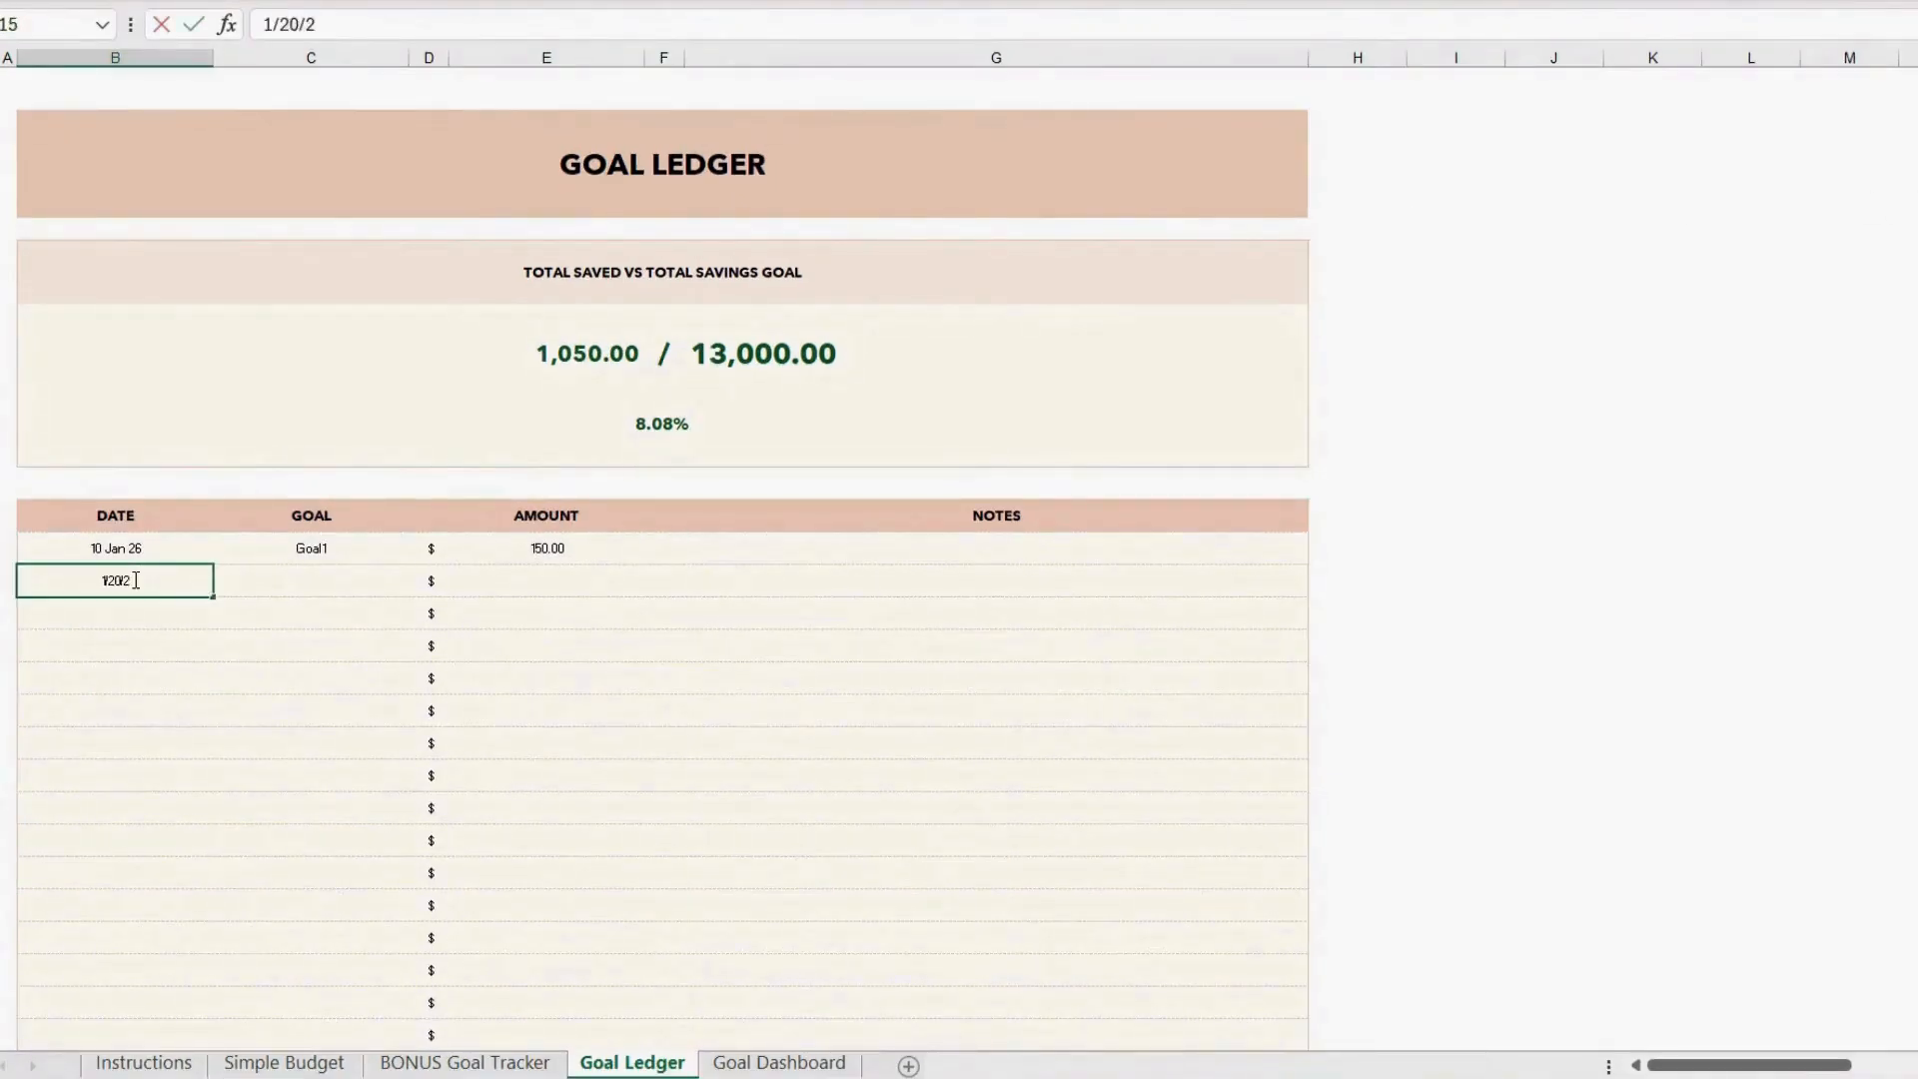
pyautogui.press('Tab')
pyautogui.click(422, 589)
pyautogui.click(391, 628)
pyautogui.press('Tab')
pyautogui.write('1000')
pyautogui.press('Return')
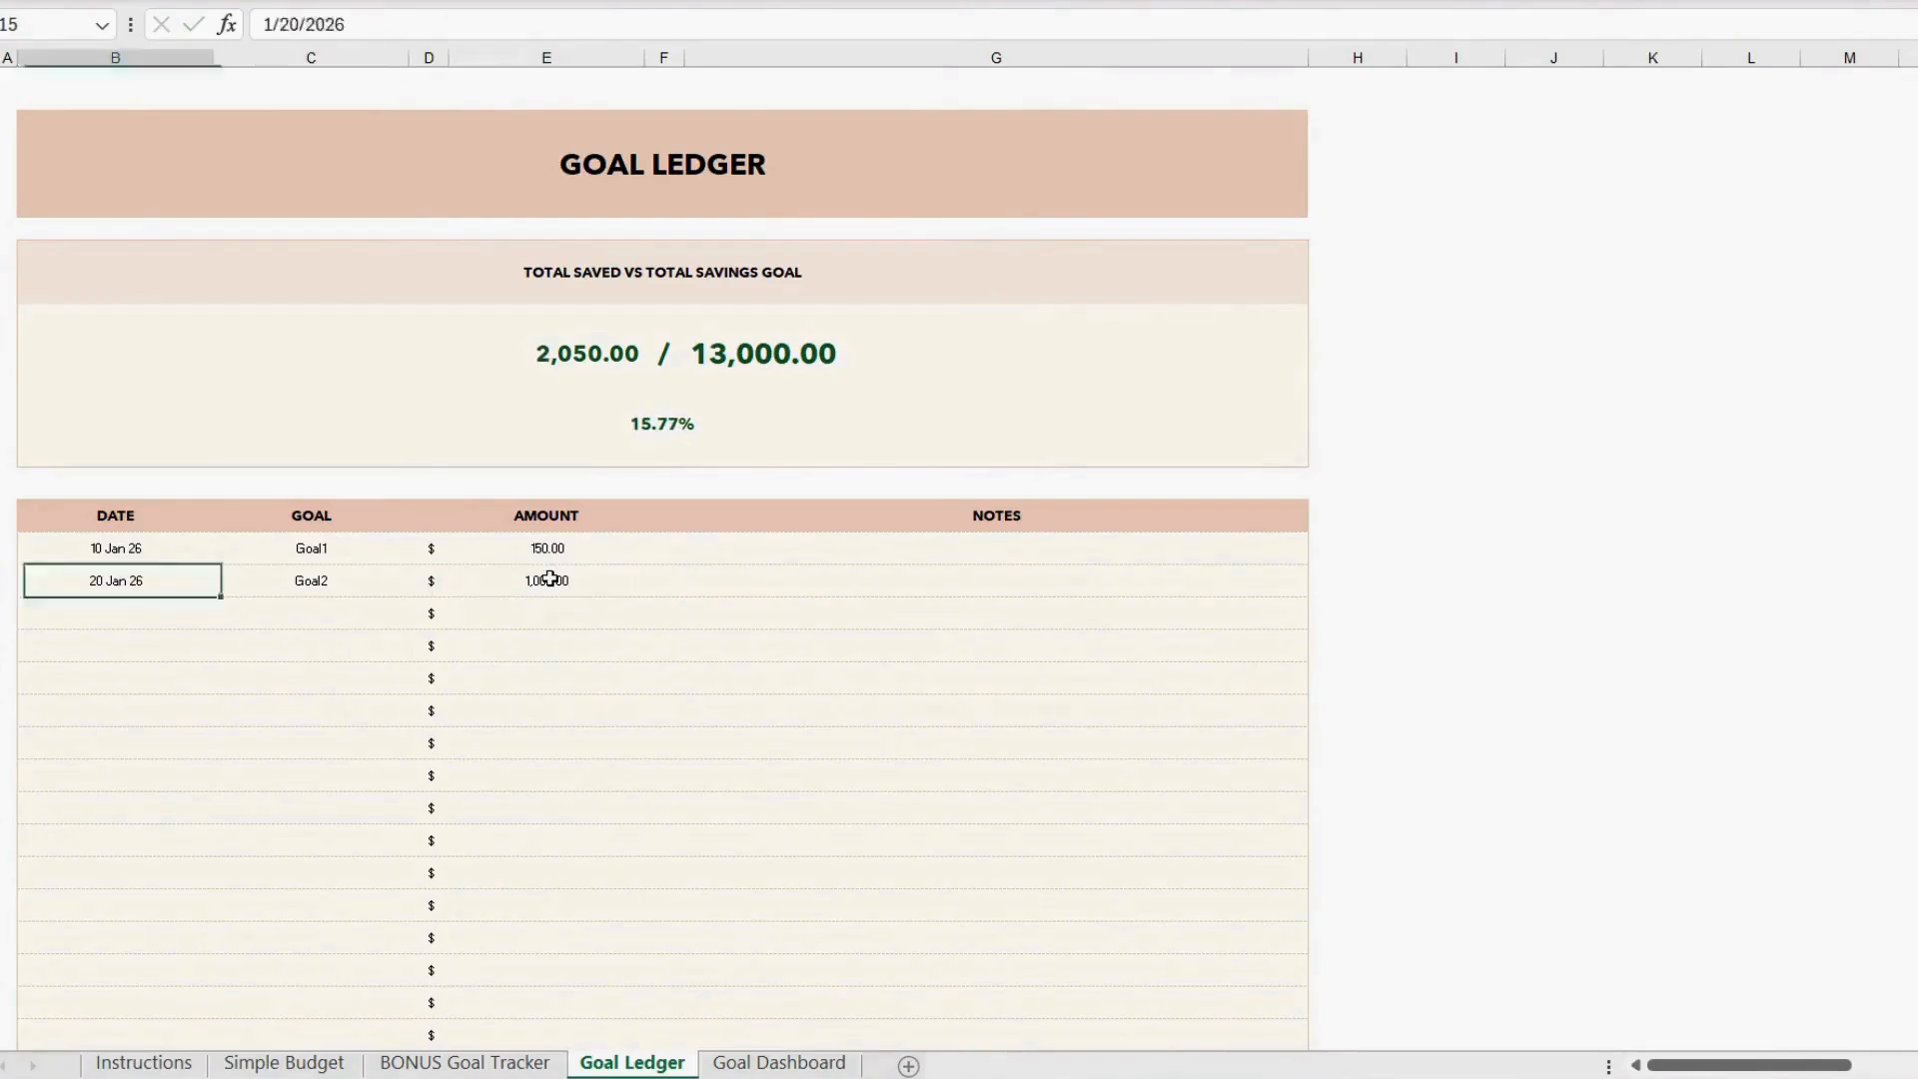
# Log a contribution of 3000 to Goal3 dated 3/1/26 in the third ledger row.
pyautogui.write('3/1/26')
pyautogui.press('Tab')
pyautogui.click(421, 614)
pyautogui.click(377, 687)
pyautogui.click(542, 620)
pyautogui.write('3000')
pyautogui.press('Return')
# Log a contribution of 4,000 to Goal4 dated 6/1/26 in the fourth ledger row.
pyautogui.press('Left')
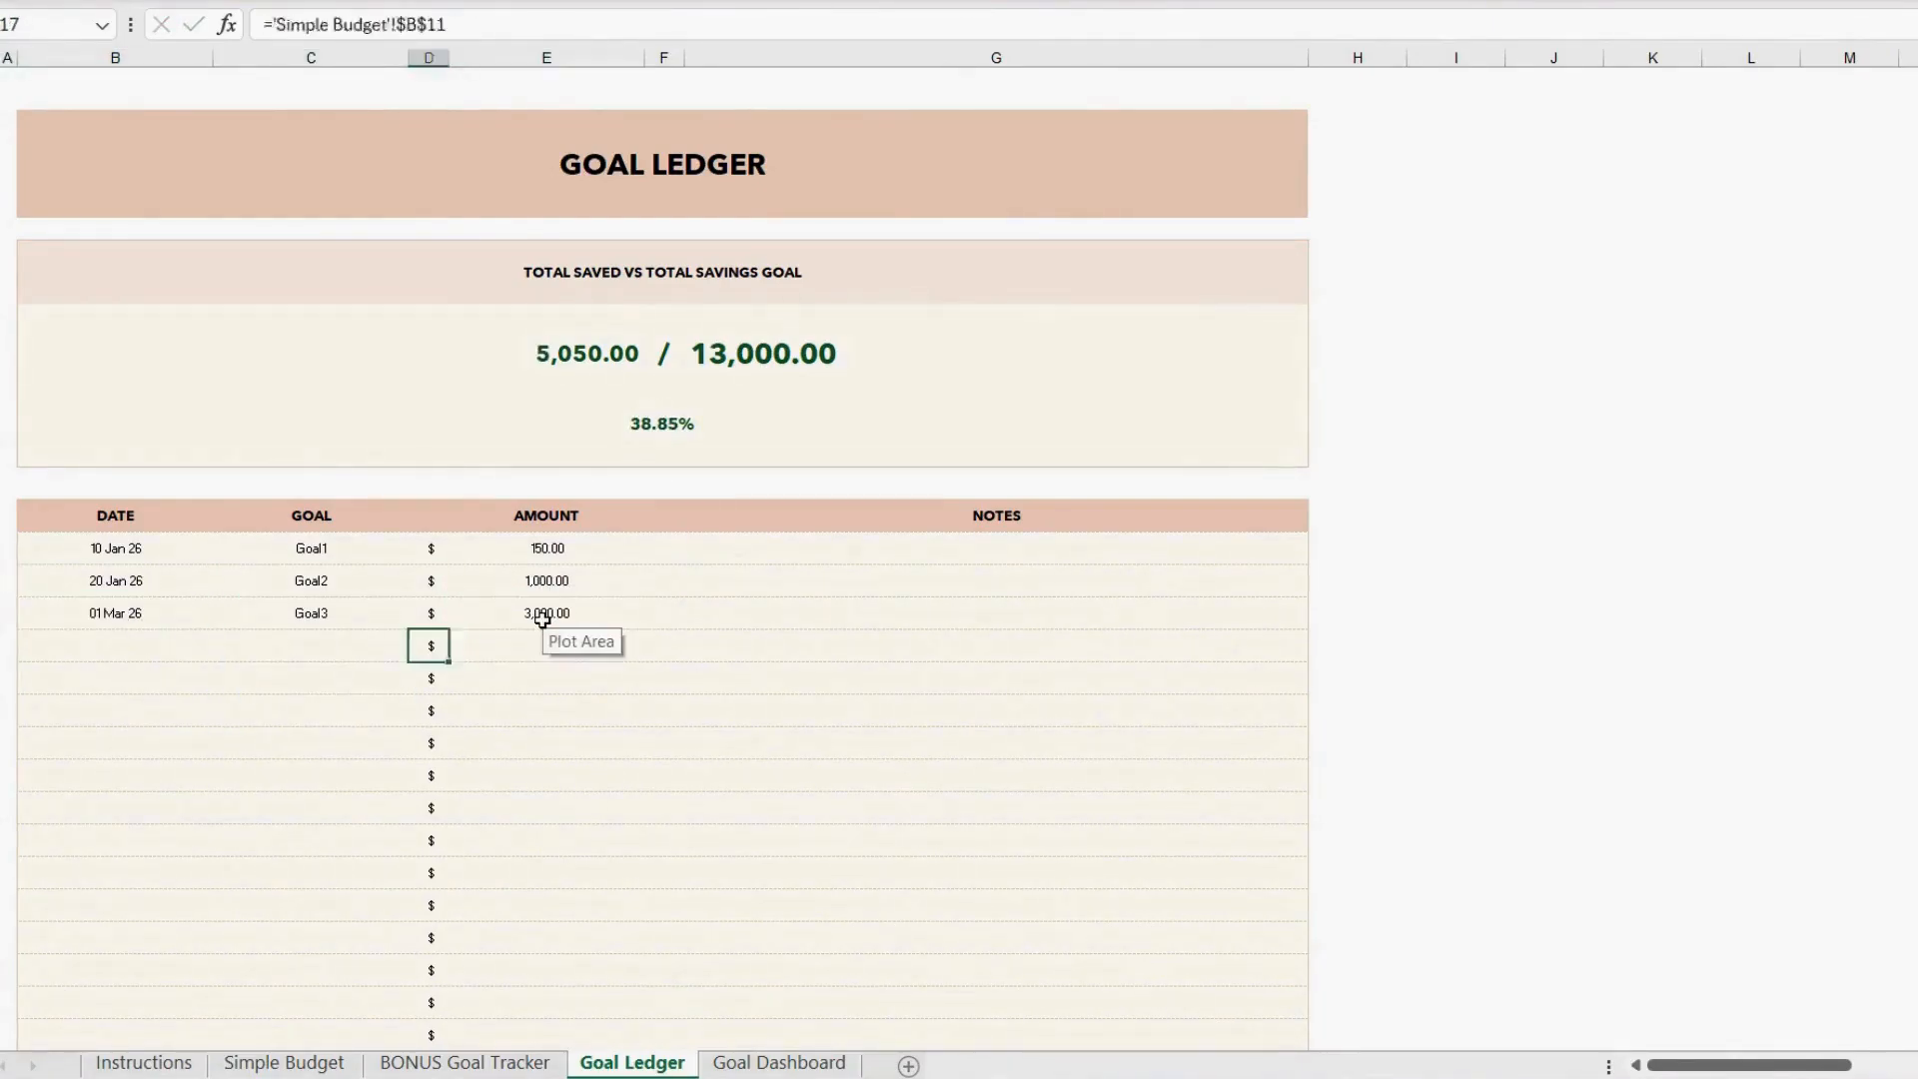
pyautogui.press('Left')
pyautogui.press('Left')
pyautogui.write('6/1/26')
pyautogui.press('Tab')
pyautogui.click(426, 645)
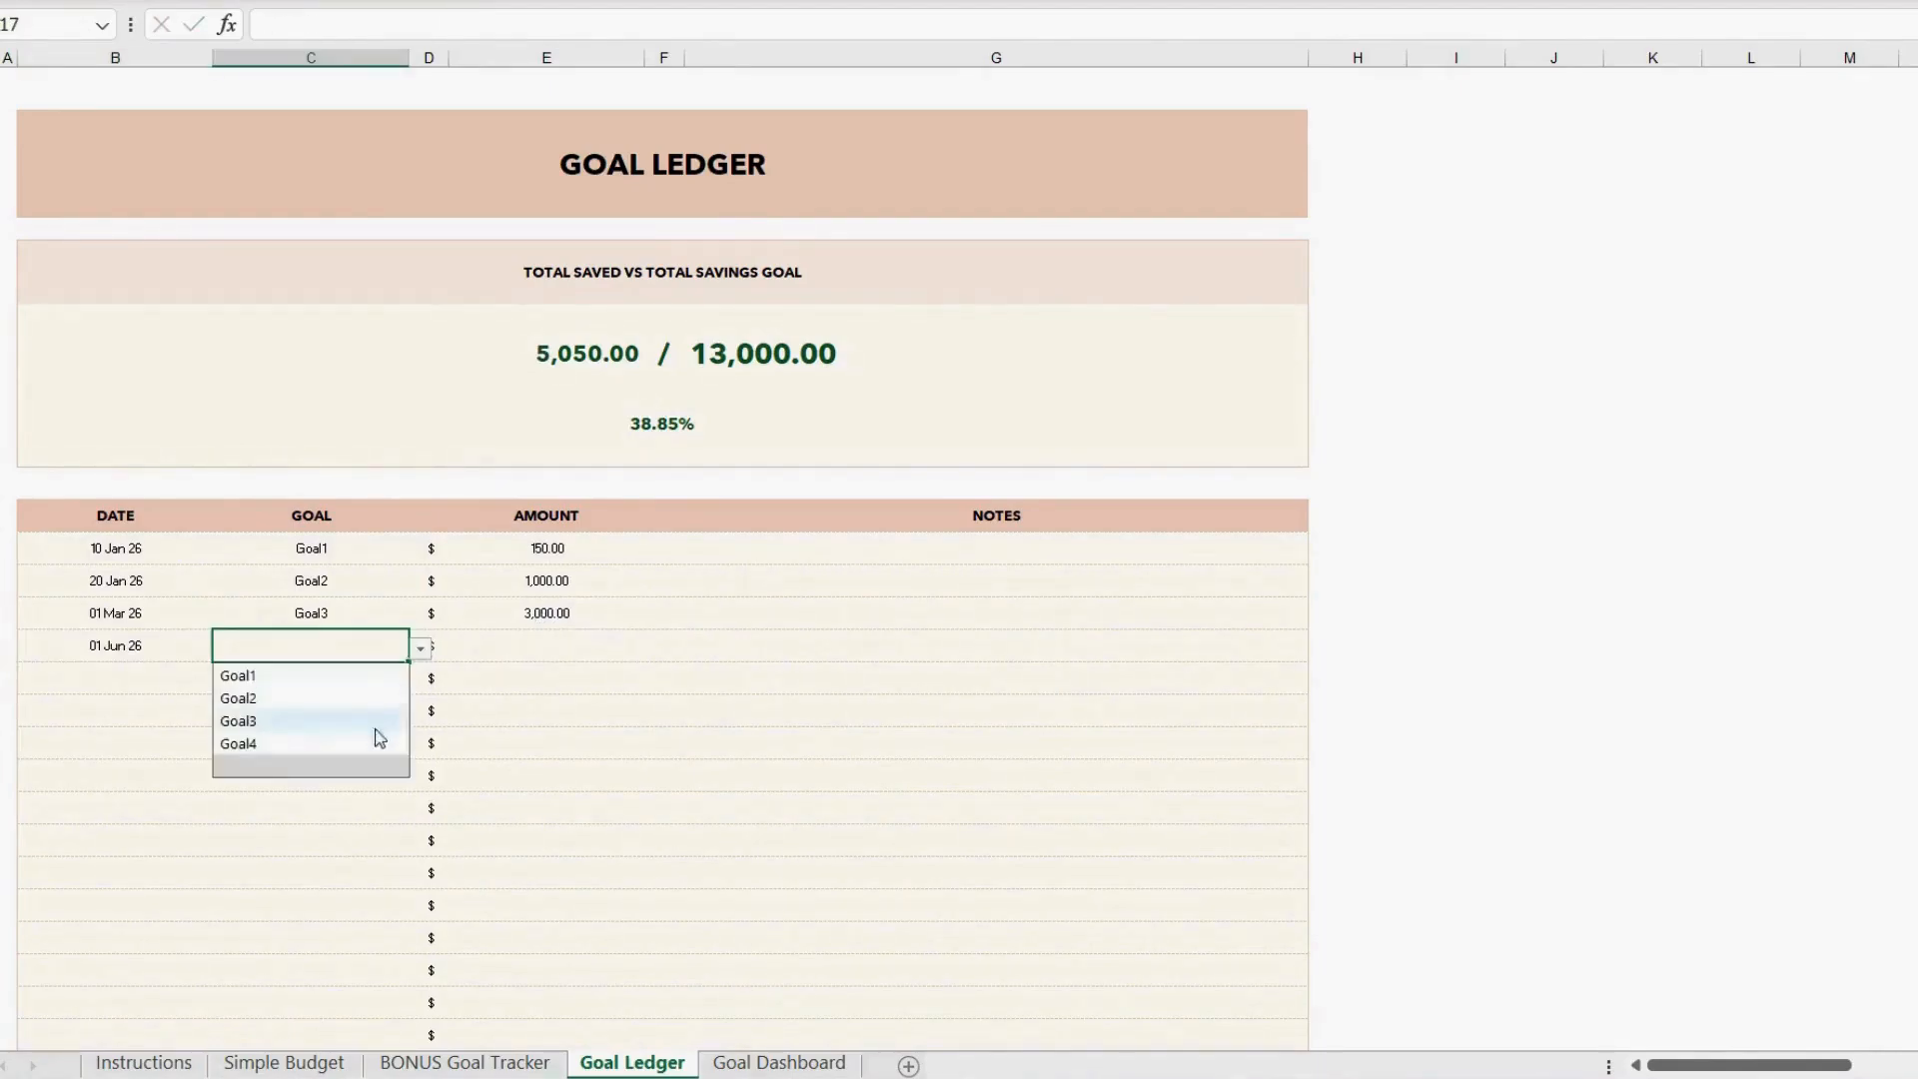
pyautogui.click(376, 737)
pyautogui.click(521, 645)
pyautogui.write('4,000')
pyautogui.press('Return')
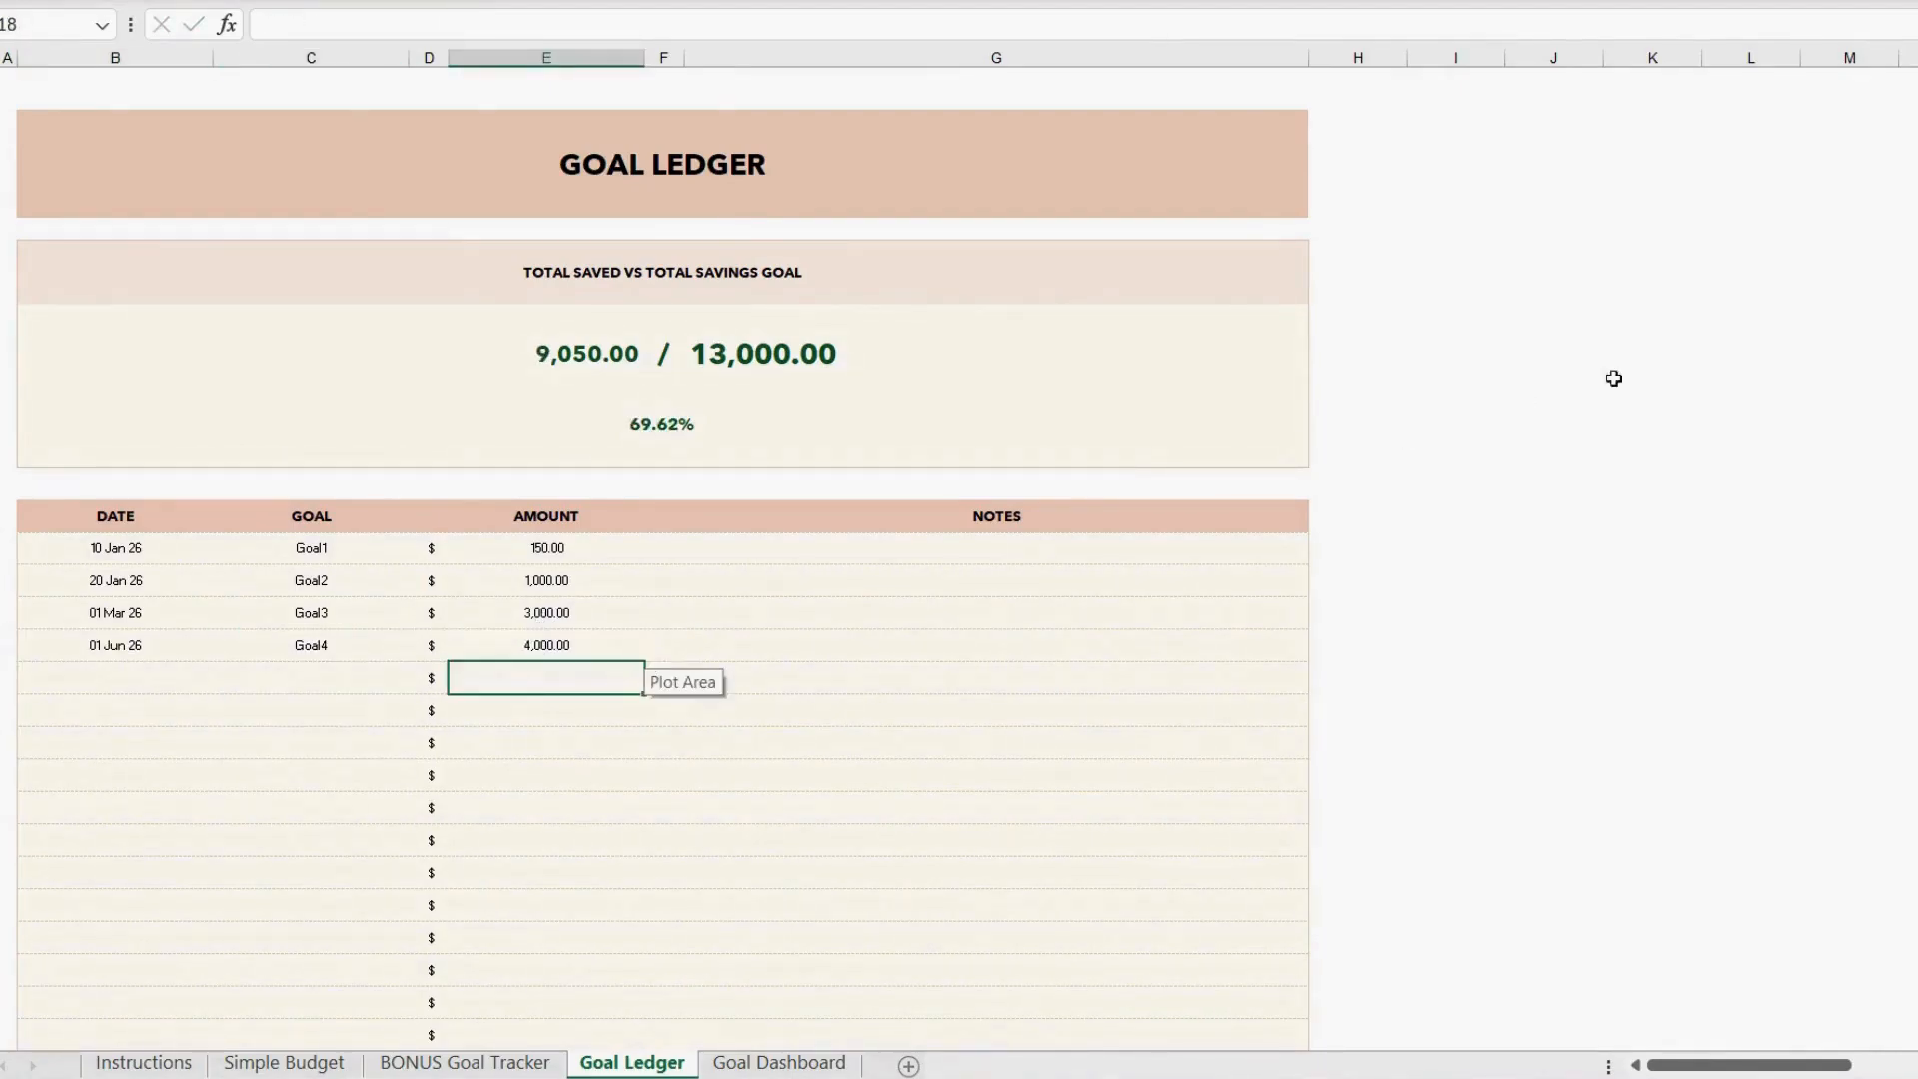
# Examine the Goal Dashboard's overall savings totals and progress, plus each goal card's progress chart, dates, amounts and status.
pyautogui.scroll(-1, 728, 350)
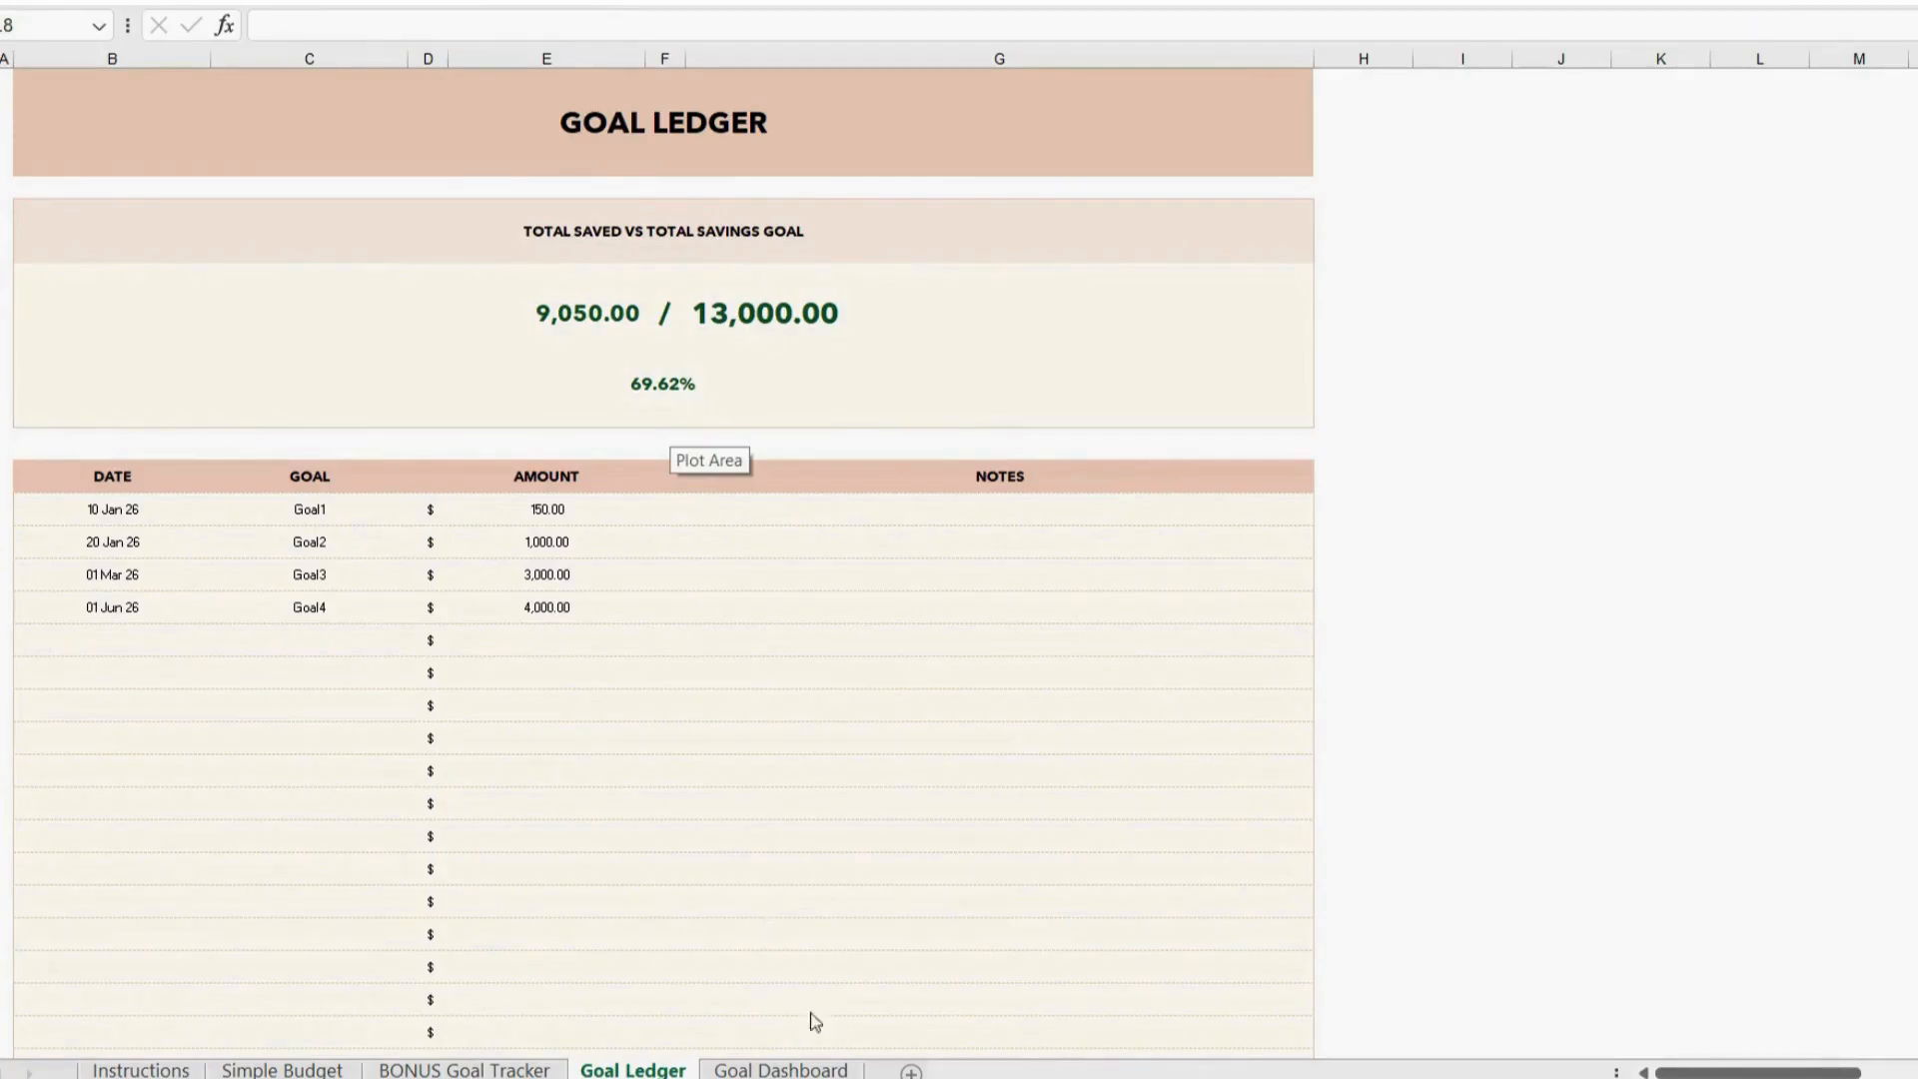
pyautogui.click(791, 1070)
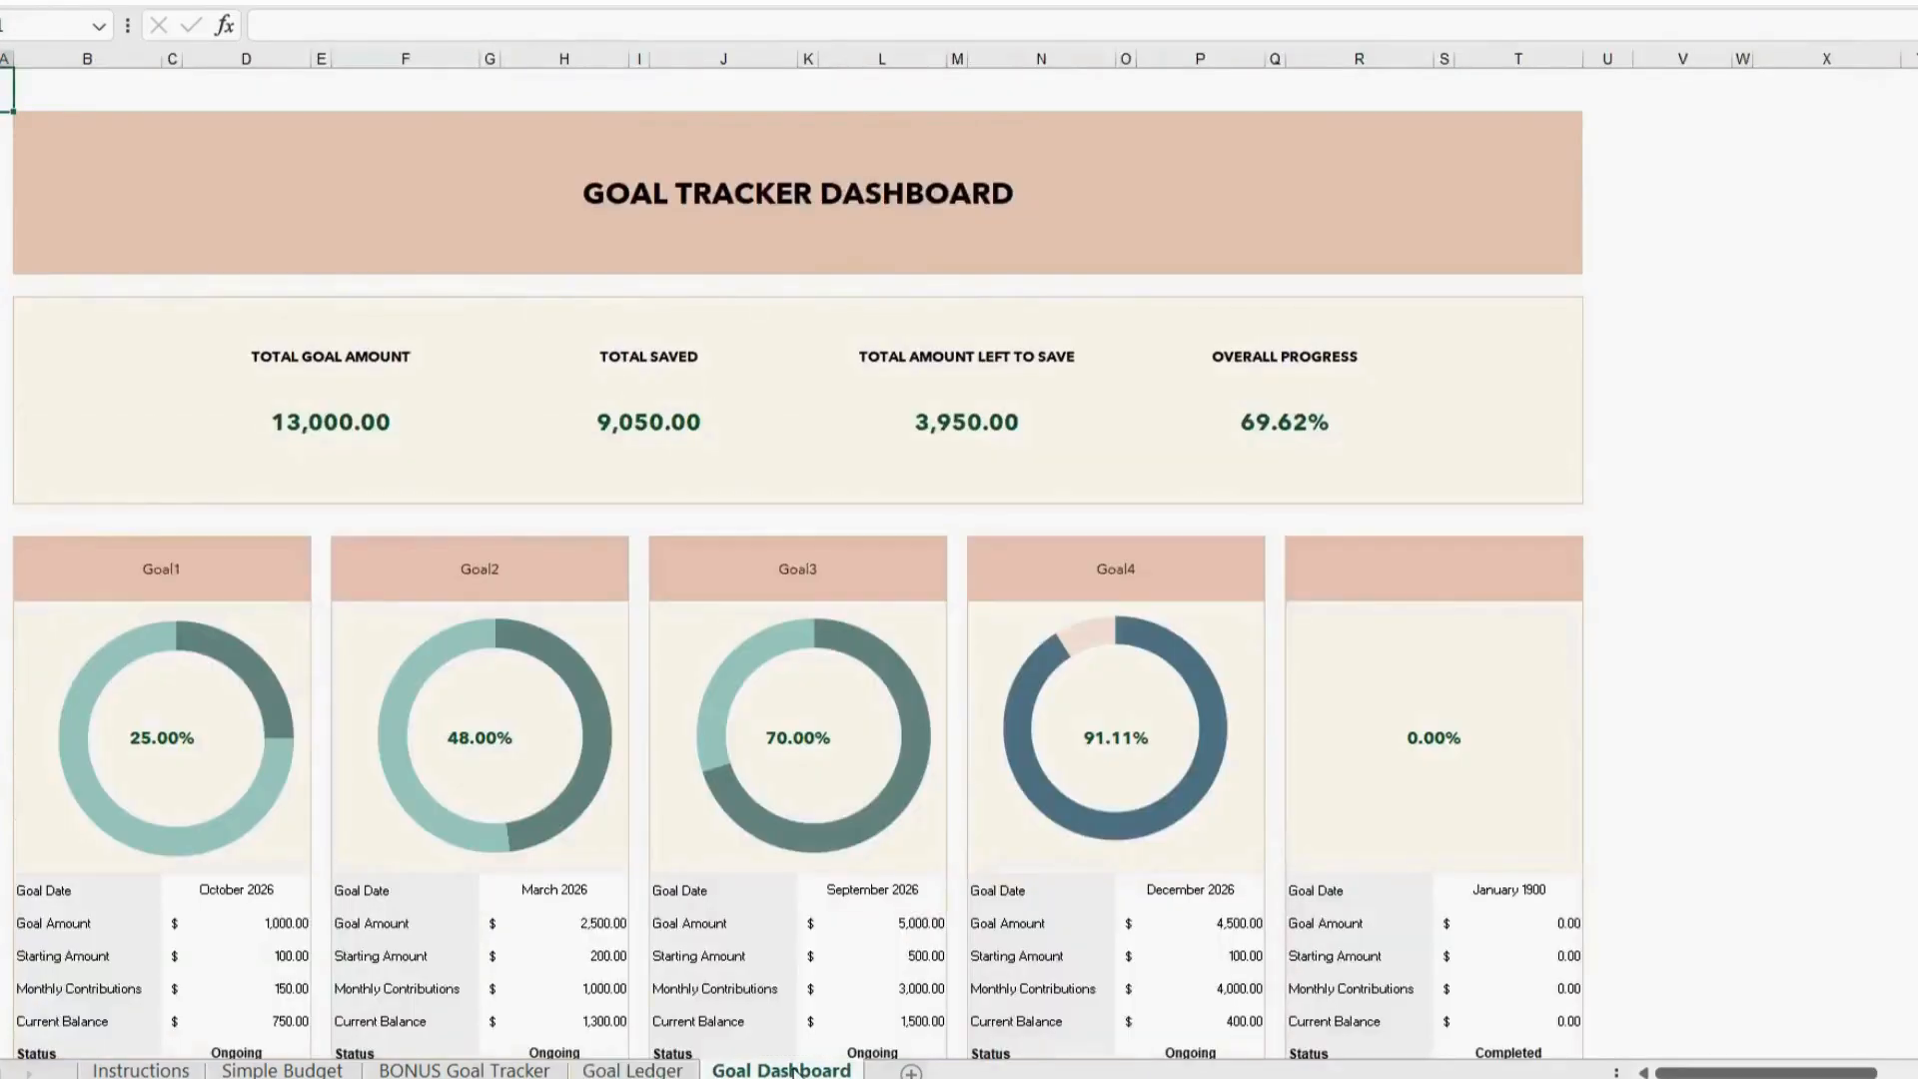
pyautogui.scroll(-1, 972, 999)
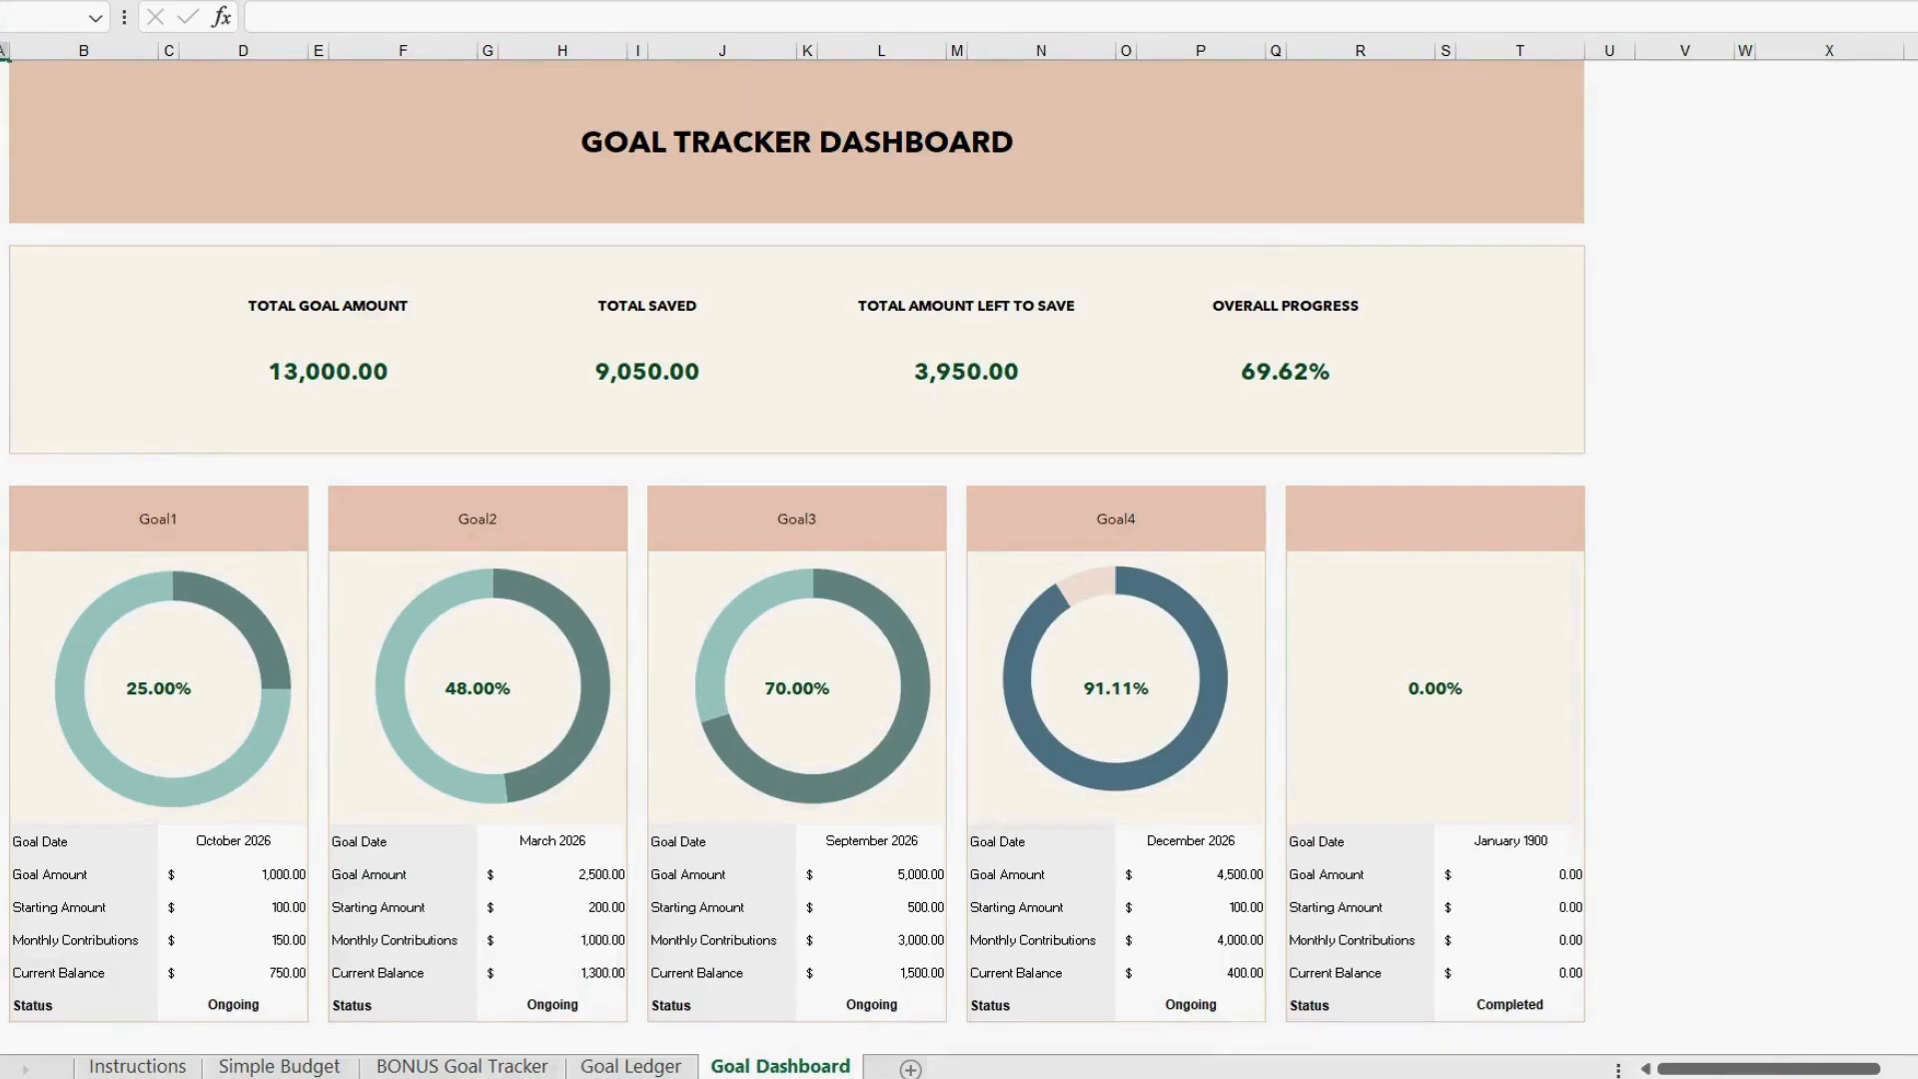
pyautogui.scroll(-15, 795, 558)
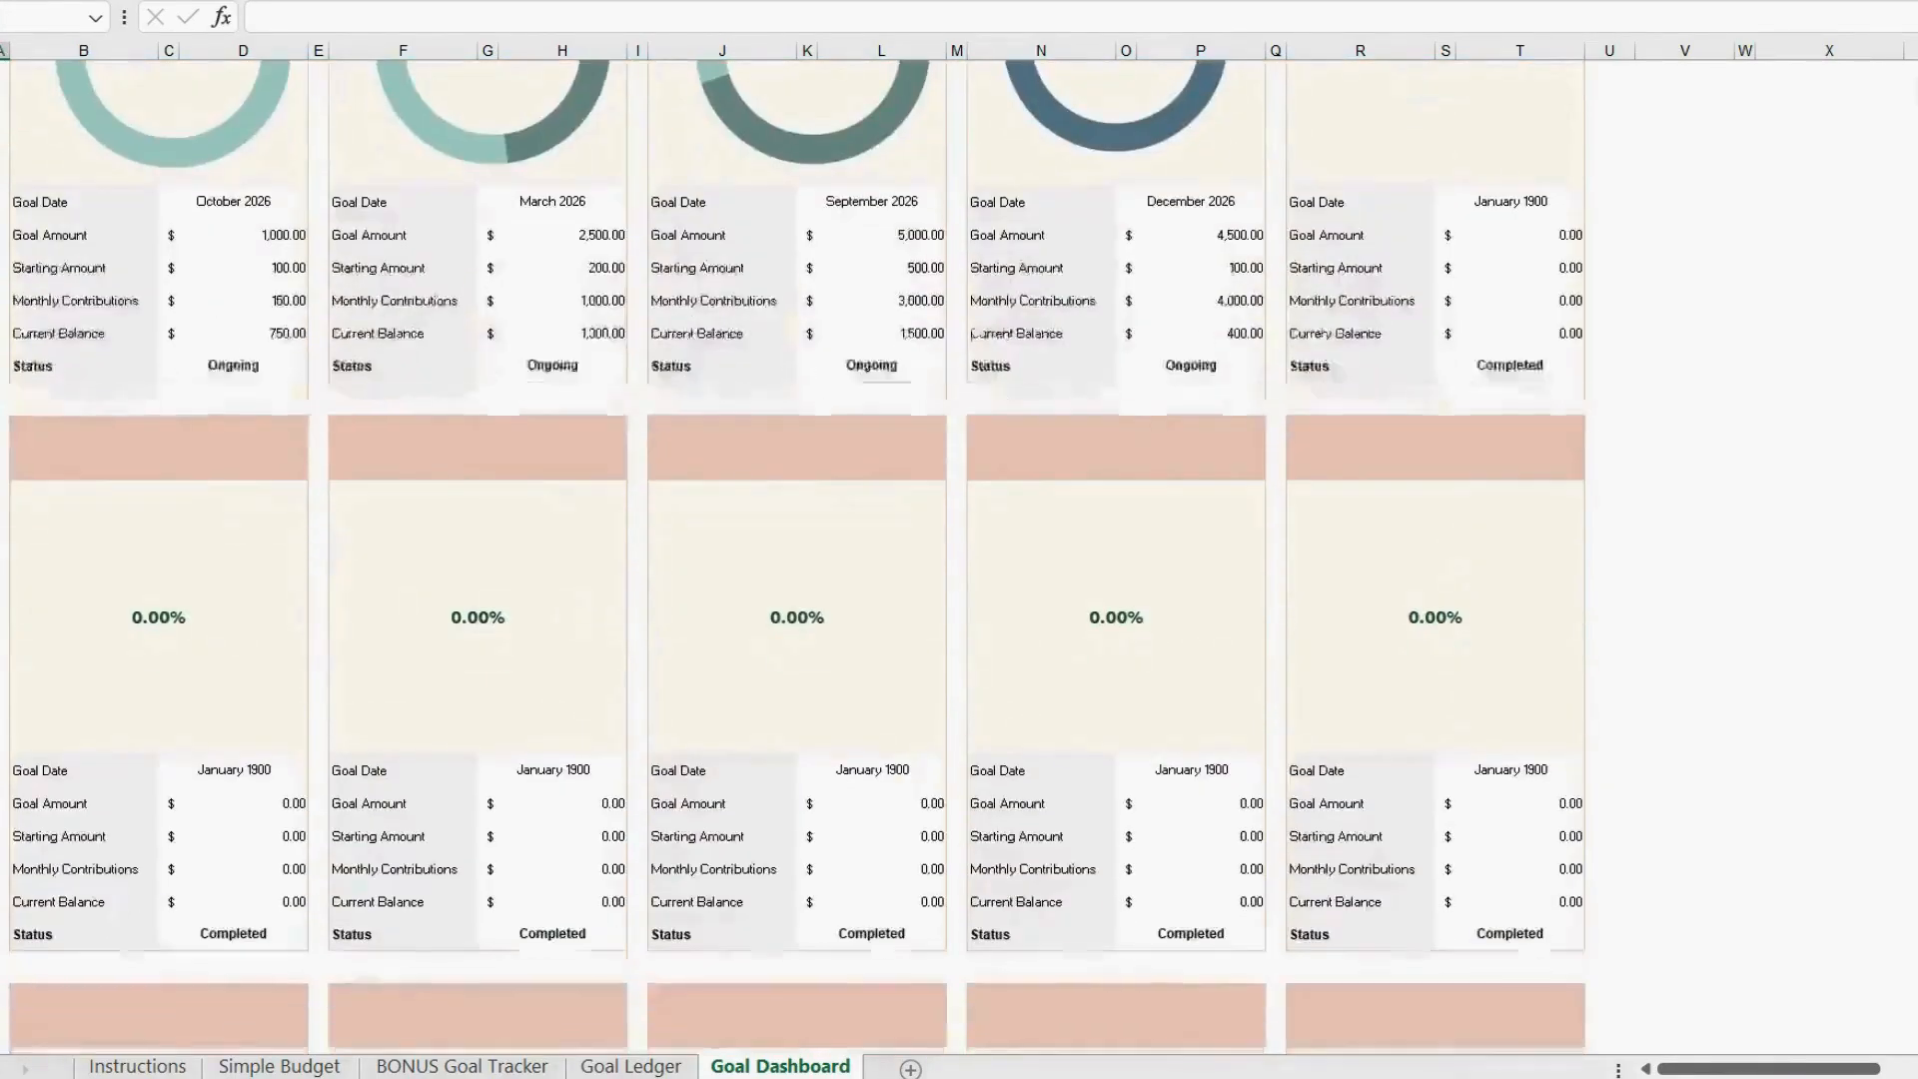
pyautogui.scroll(10, 794, 558)
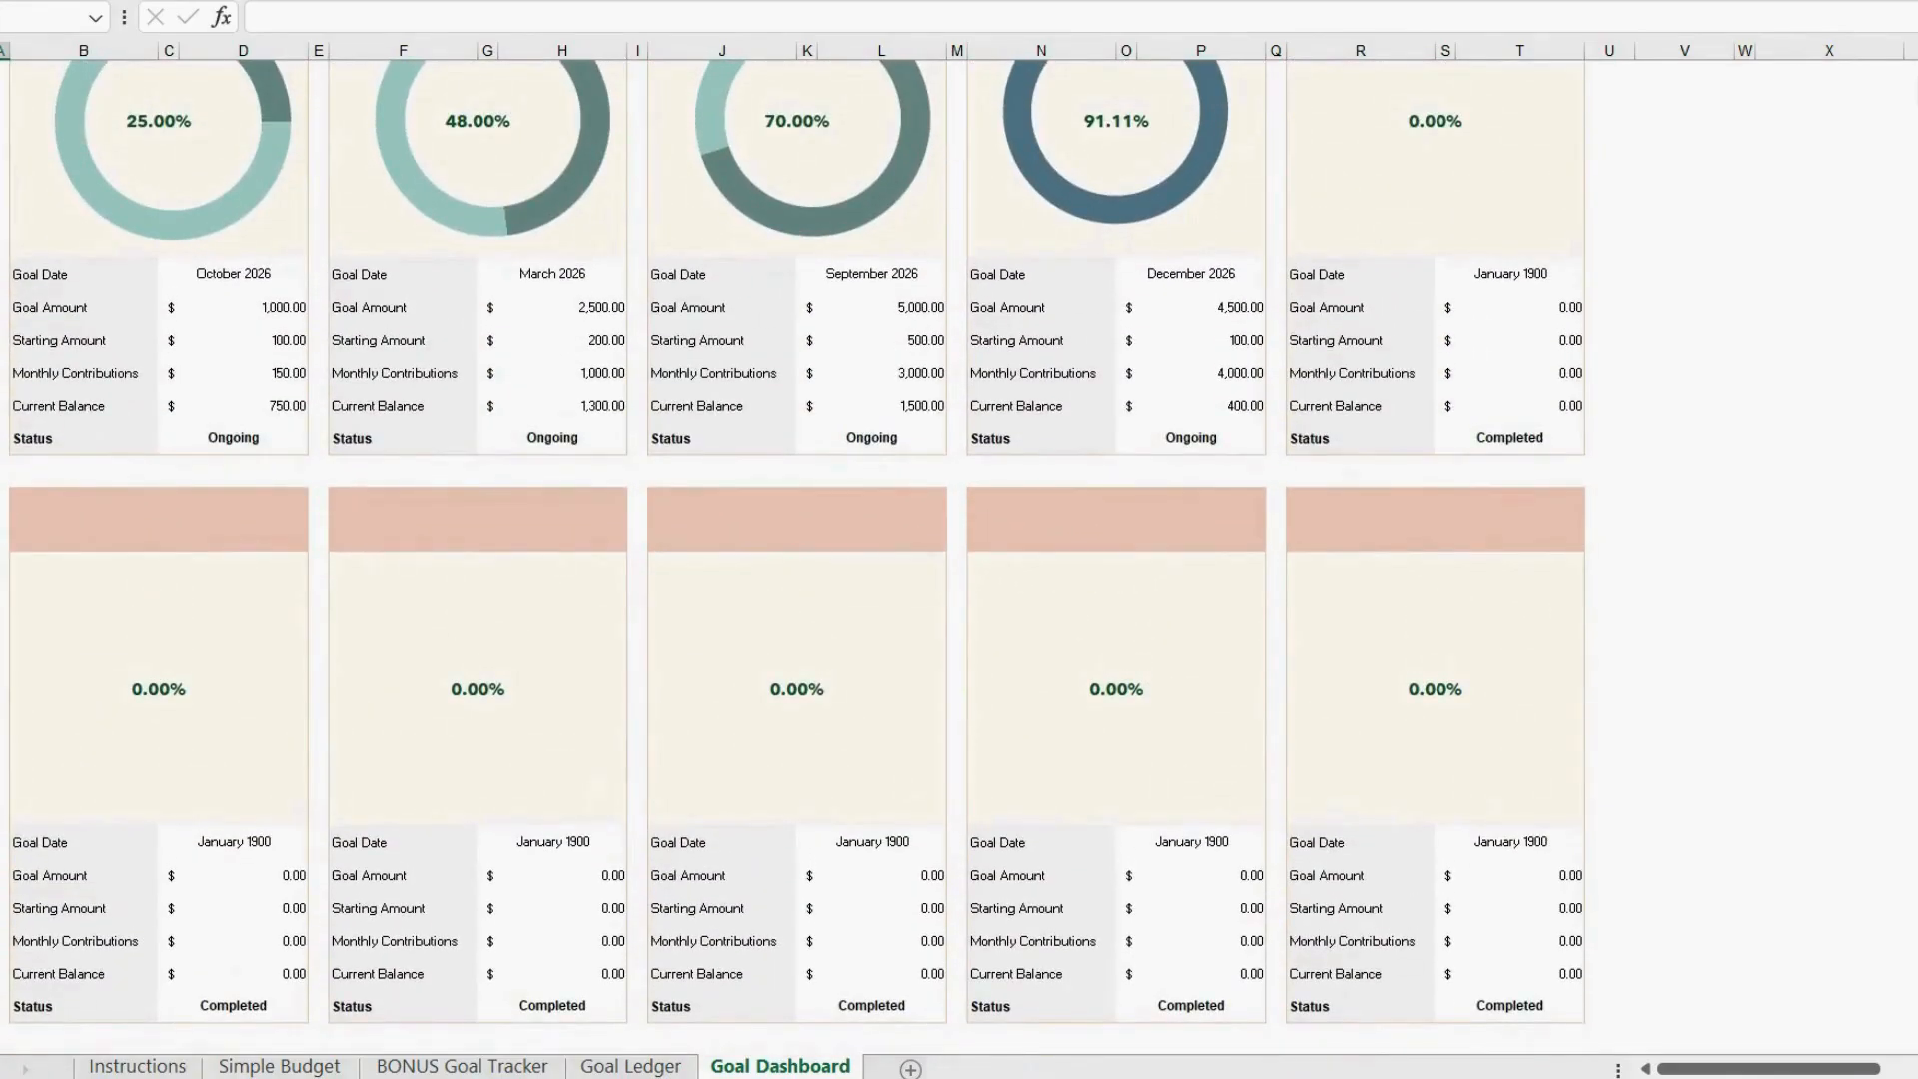
pyautogui.scroll(-10, 794, 558)
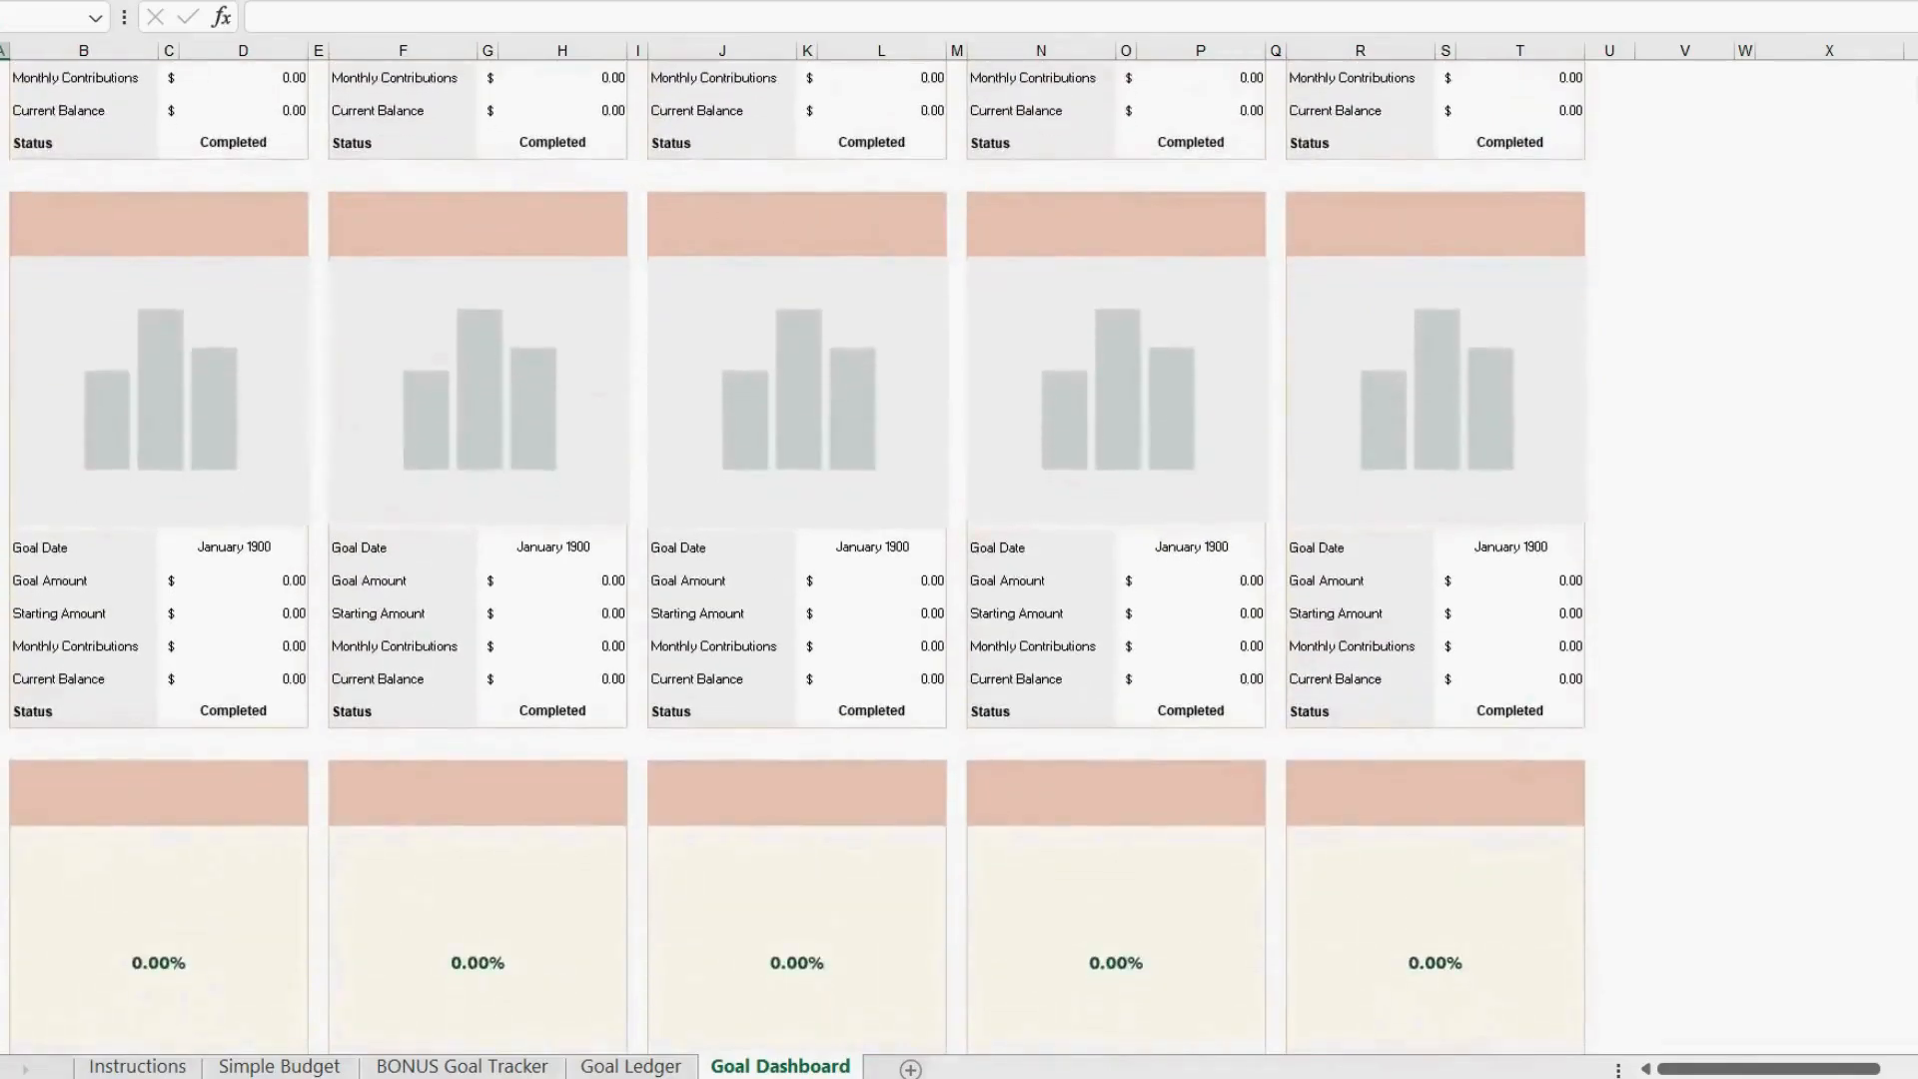
pyautogui.scroll(-5, 794, 557)
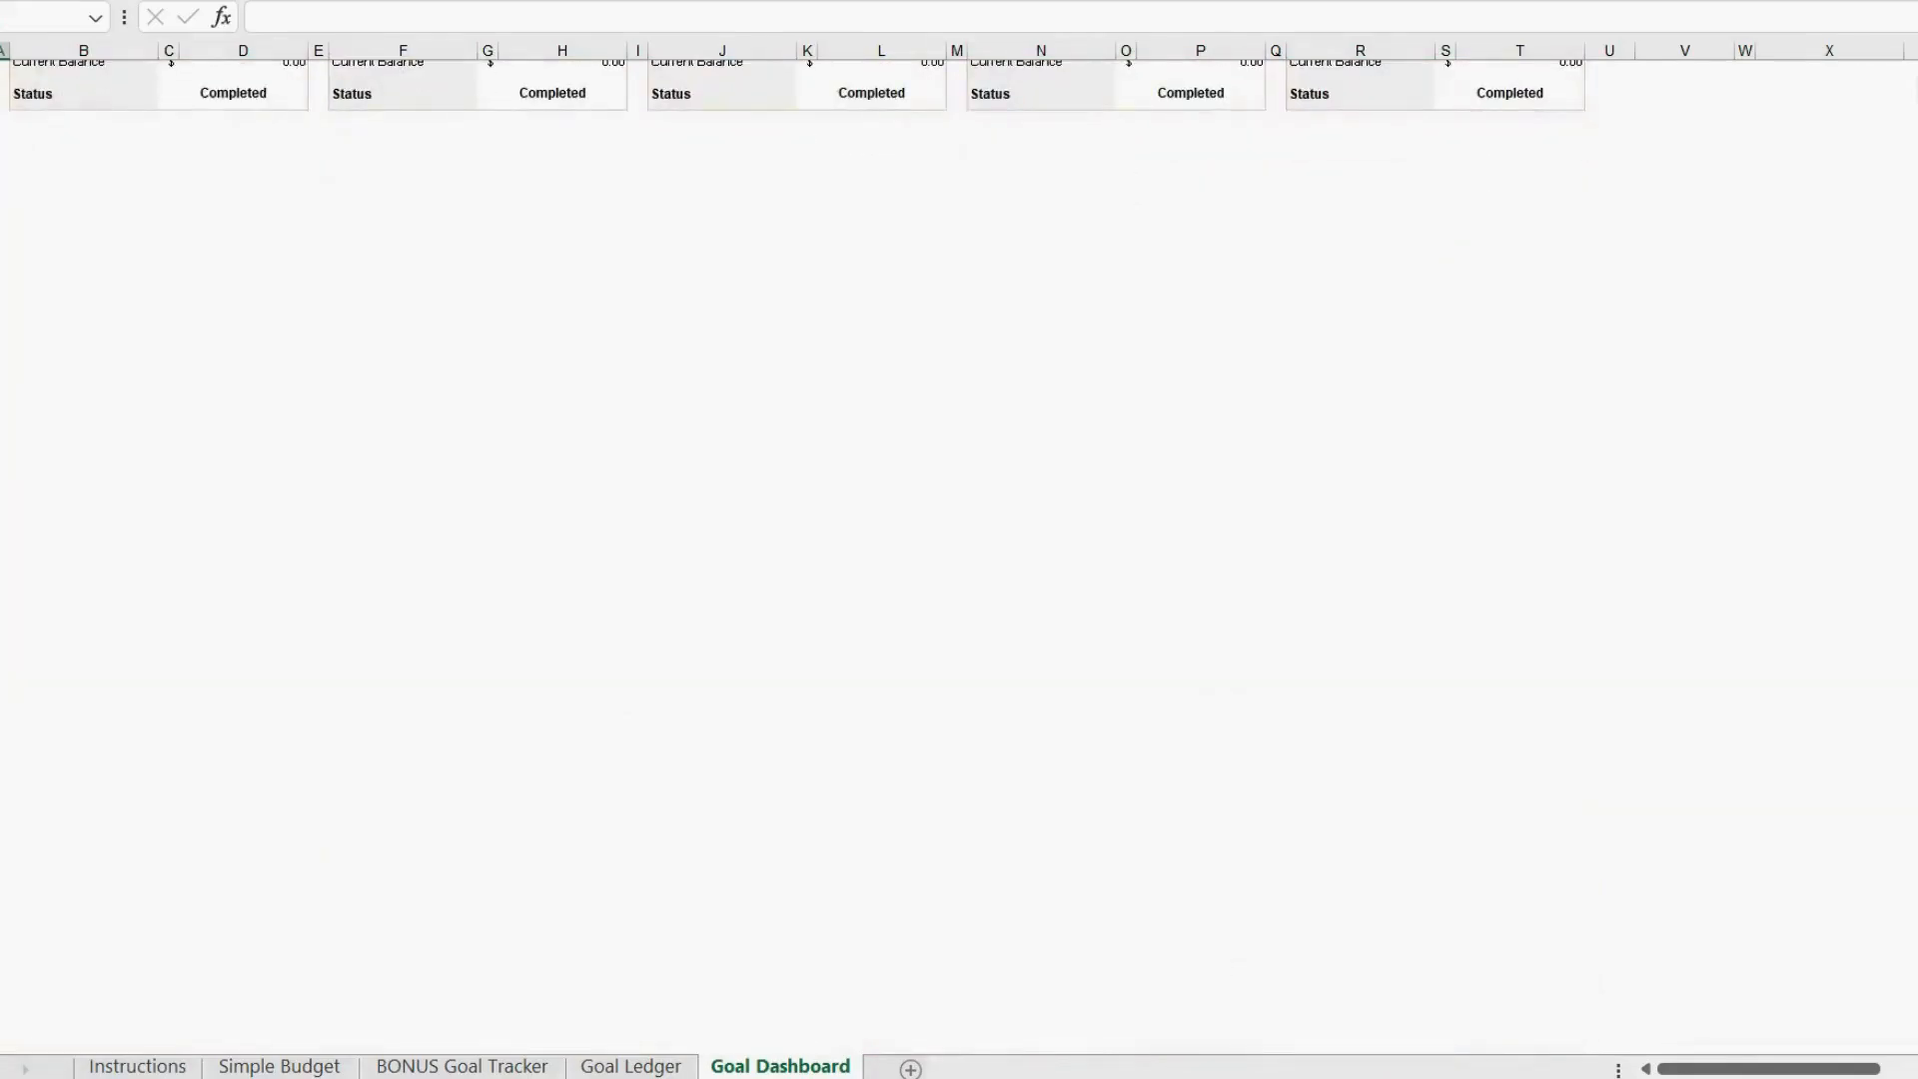
pyautogui.scroll(10, 794, 558)
pyautogui.scroll(10, 794, 558)
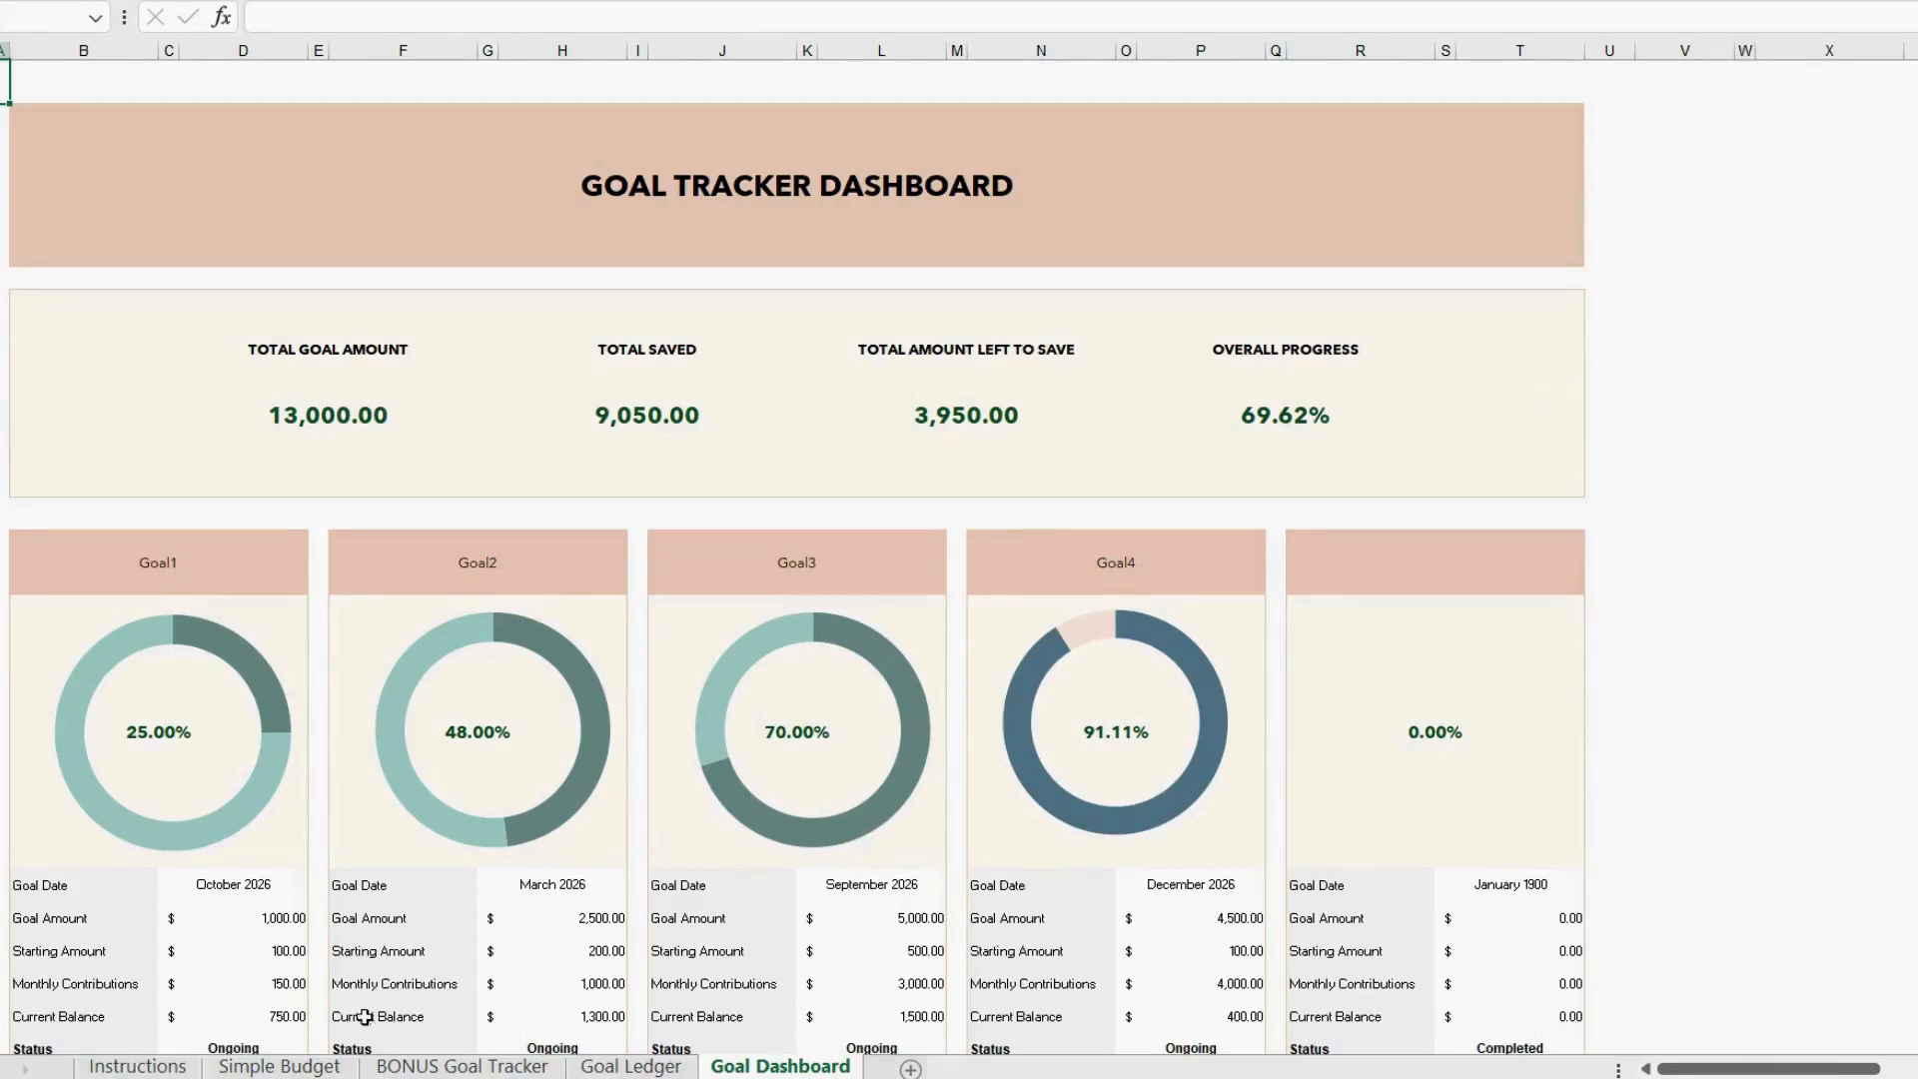
pyautogui.scroll(-1, 1323, 153)
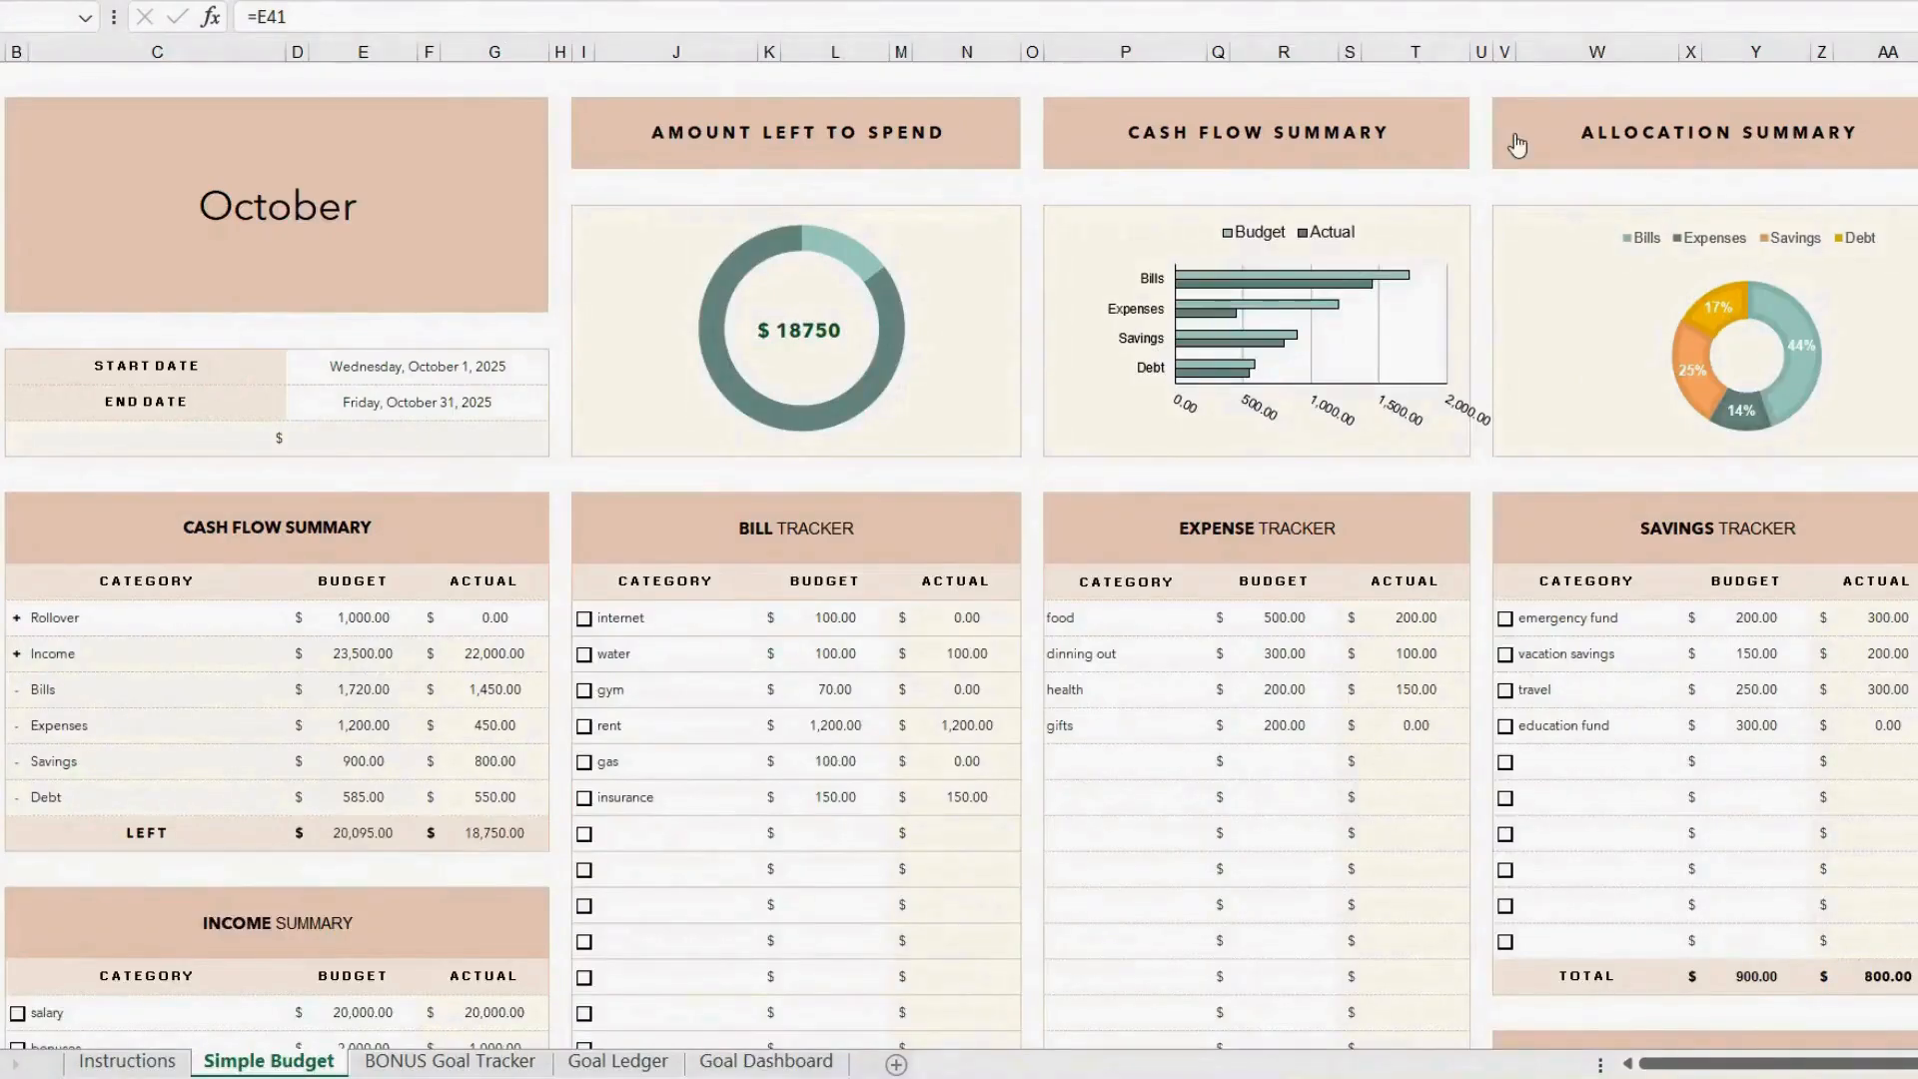